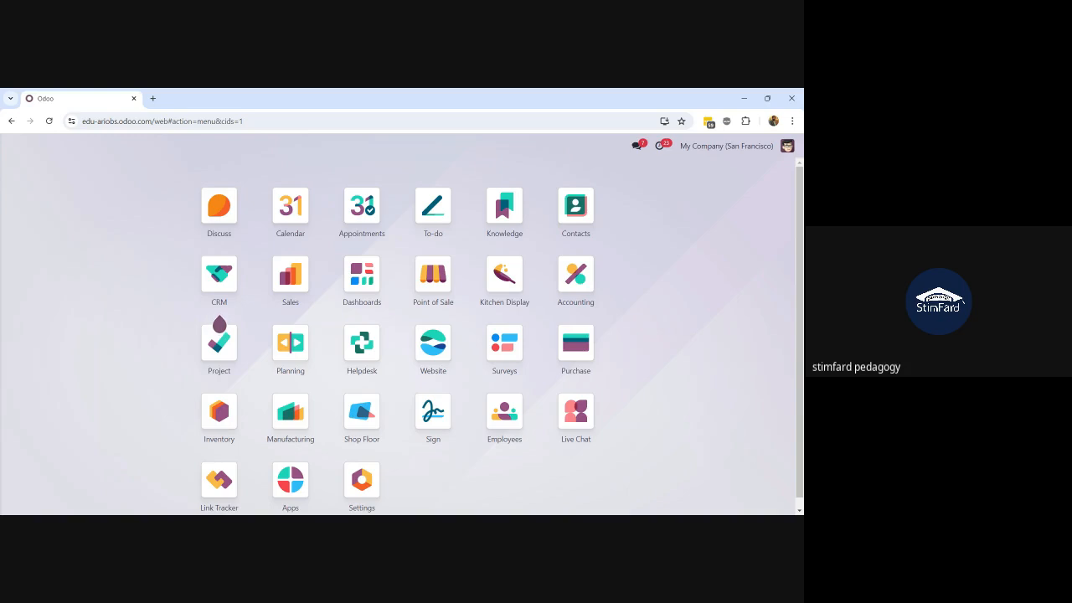
Step: Switch to the blank Excel workbook and enter RFQ in cell A3
{"action": "key", "text": "alt+Tab"}
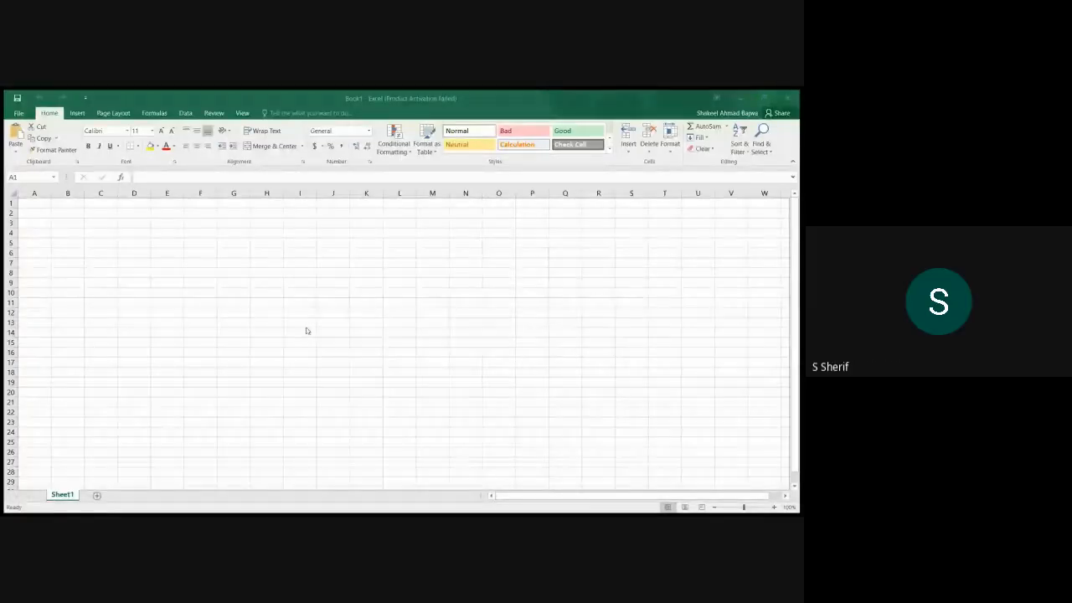
{"action": "left_click", "coordinate": [86, 205]}
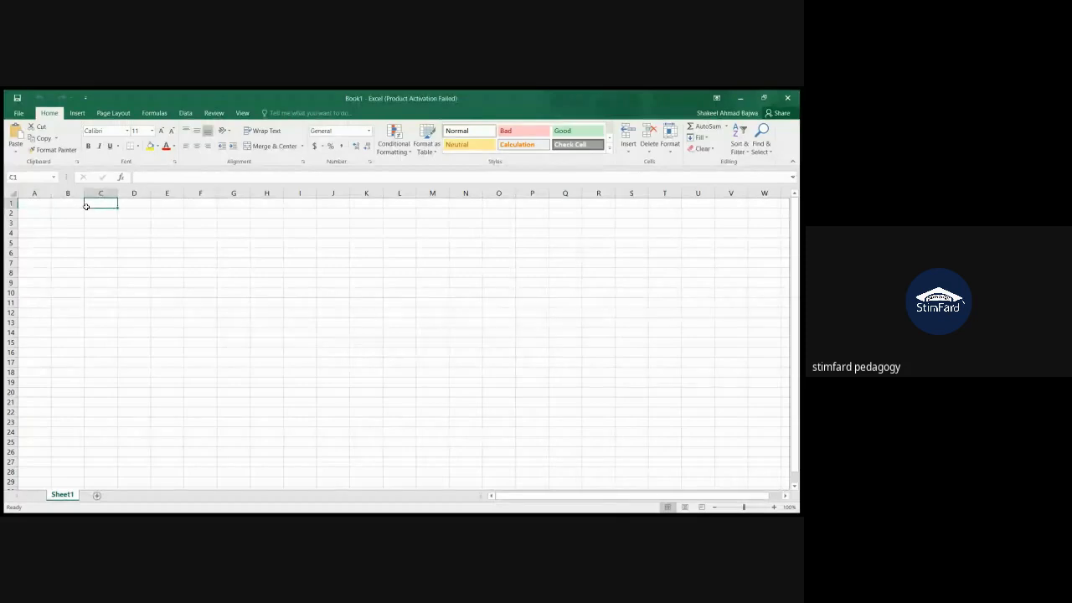
{"action": "left_click", "coordinate": [47, 221]}
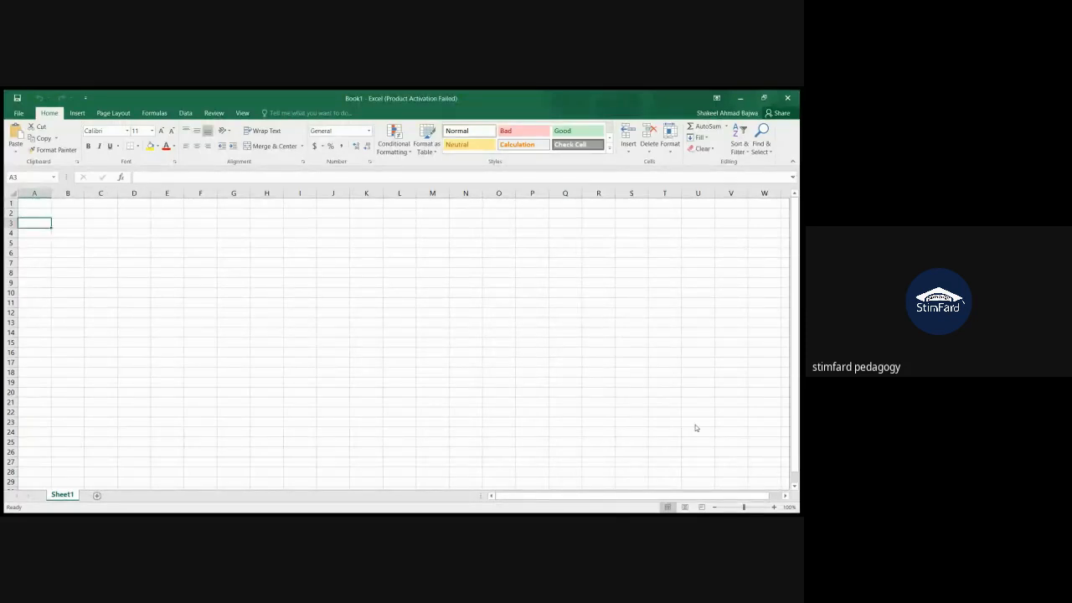
{"action": "left_click", "coordinate": [775, 507]}
{"action": "left_click", "coordinate": [775, 507]}
{"action": "left_click", "coordinate": [775, 507]}
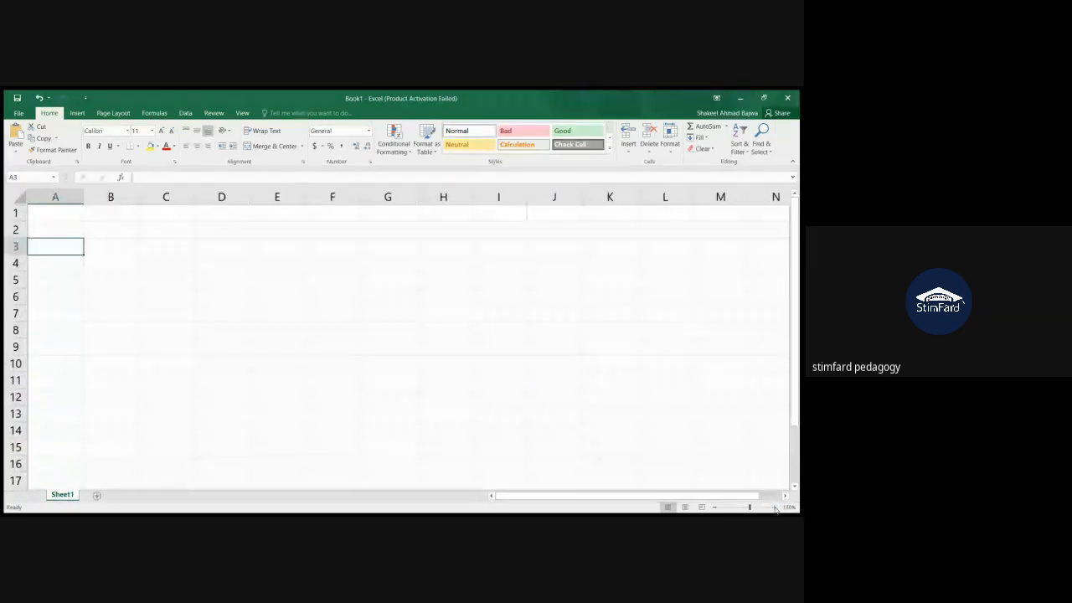
{"action": "left_click", "coordinate": [774, 508]}
{"action": "type", "text": "REF"}
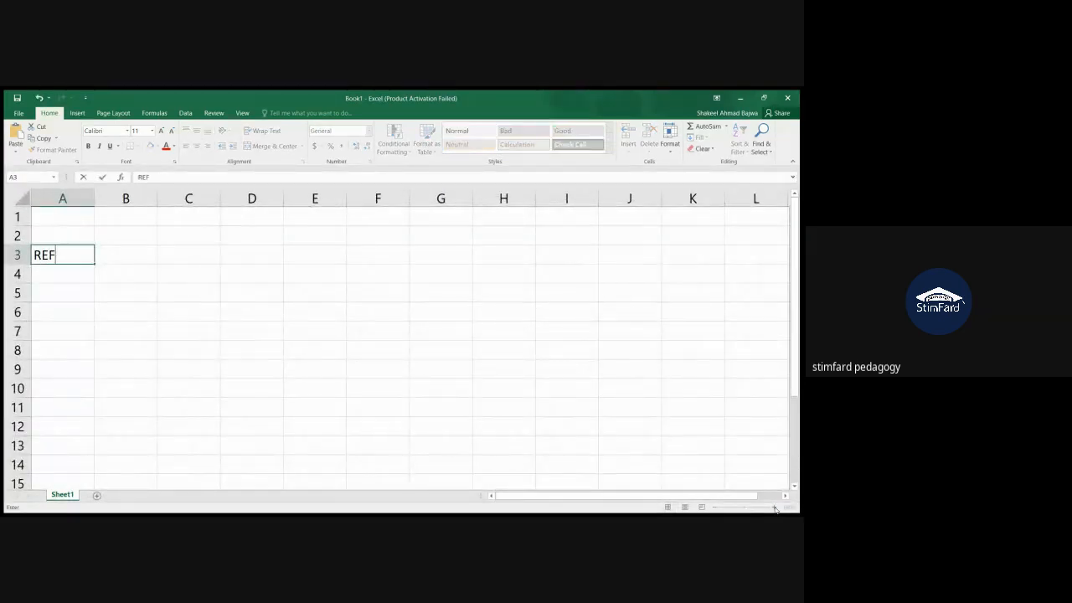
{"action": "key", "text": "BackSpace"}
{"action": "key", "text": "BackSpace"}
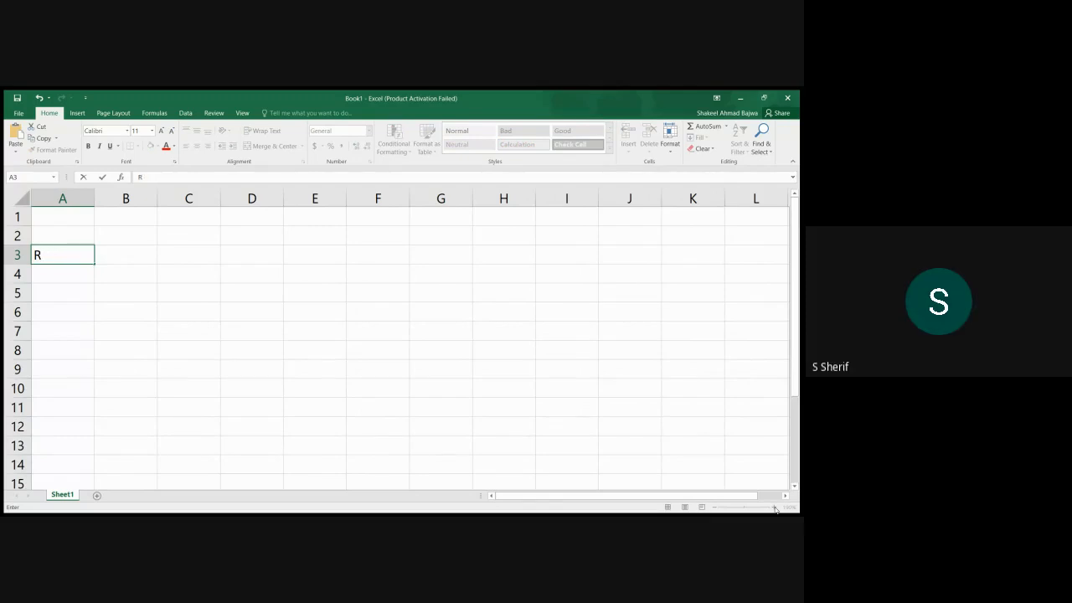
{"action": "type", "text": "FQ"}
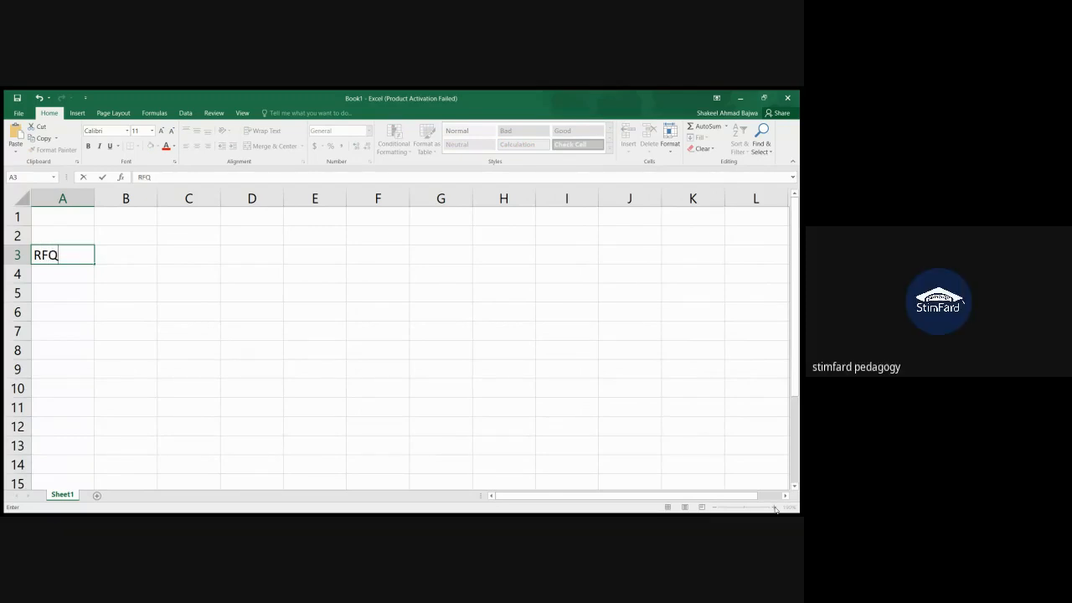
{"action": "key", "text": "Return"}
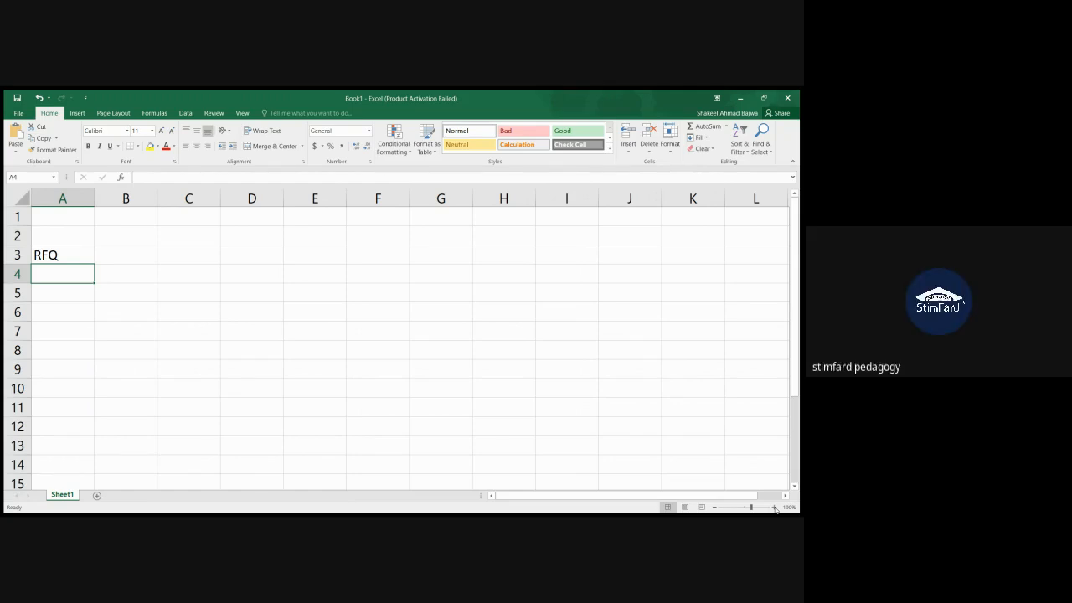
Step: Enter PO in cell A4 and Receipt in cell A5, below the RFQ entry
{"action": "type", "text": "PO"}
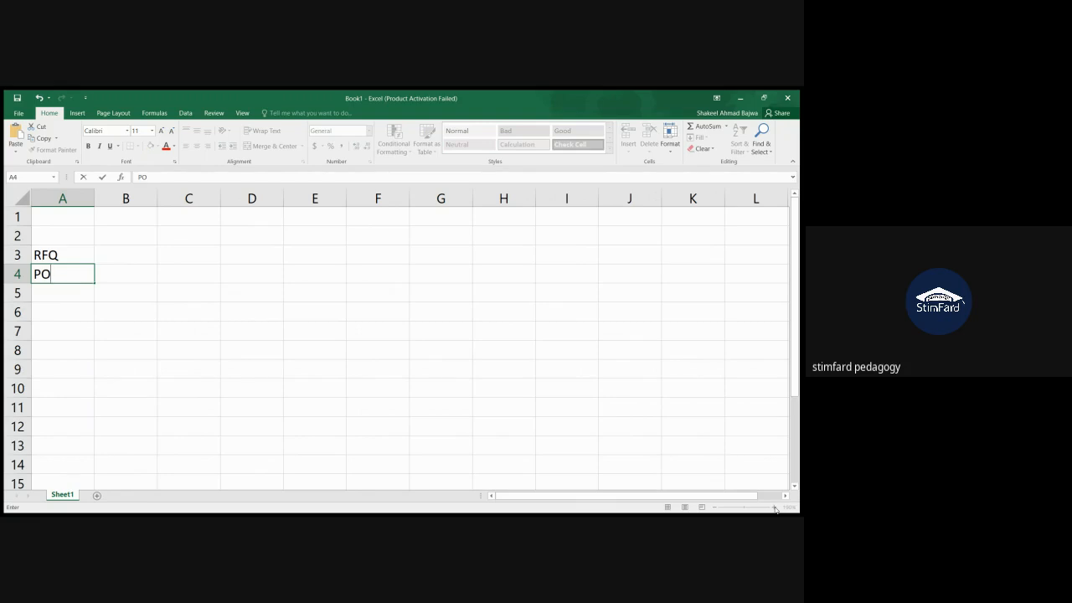
{"action": "key", "text": "Return"}
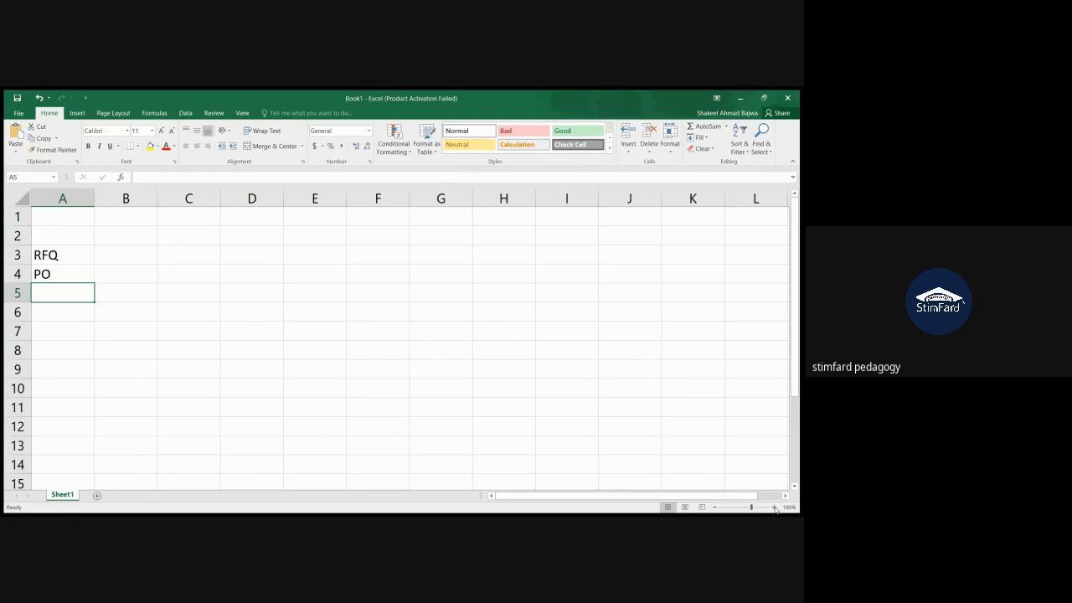
{"action": "type", "text": "REceipt"}
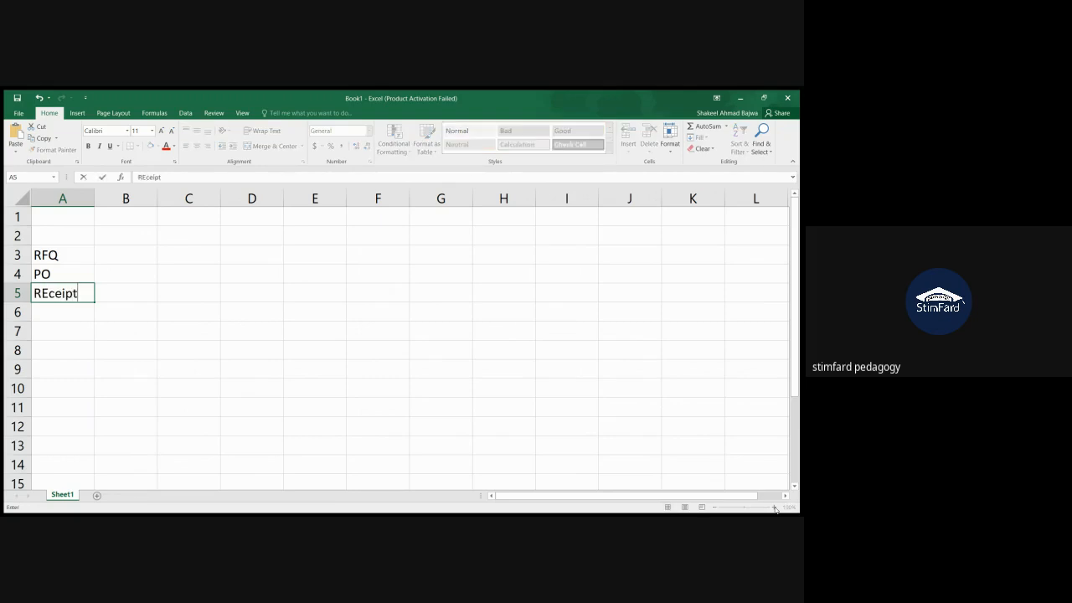
{"action": "key", "text": "BackSpace"}
{"action": "key", "text": "BackSpace"}
{"action": "key", "text": "BackSpace"}
{"action": "key", "text": "BackSpace"}
{"action": "key", "text": "BackSpace"}
{"action": "key", "text": "BackSpace"}
{"action": "type", "text": "eceipt"}
{"action": "key", "text": "Return"}
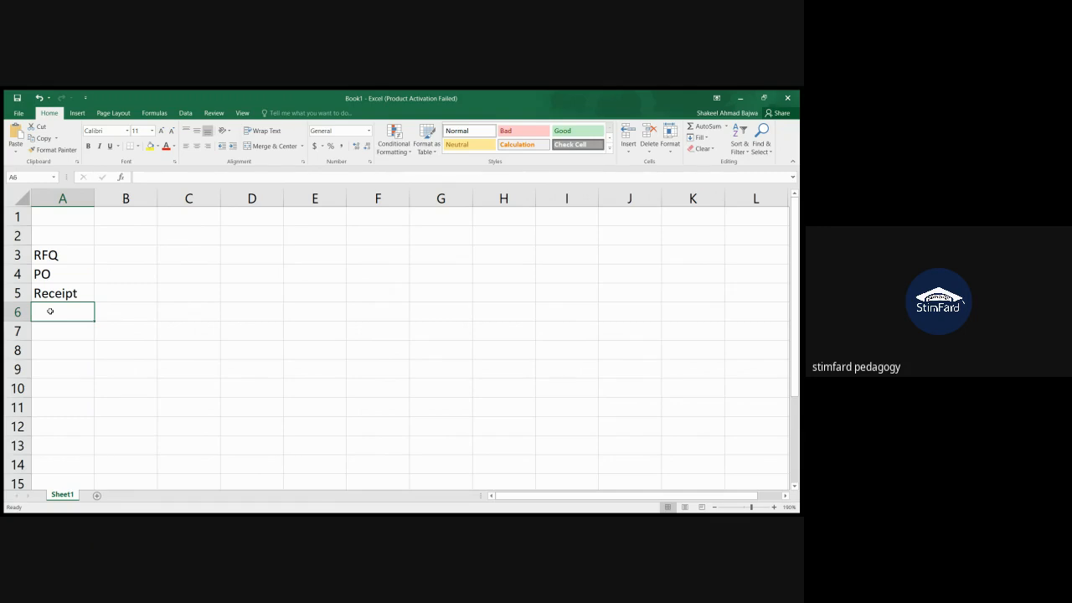
Step: Continue the column A list with Bill in A6 and Payment in A7
{"action": "type", "text": "Bill"}
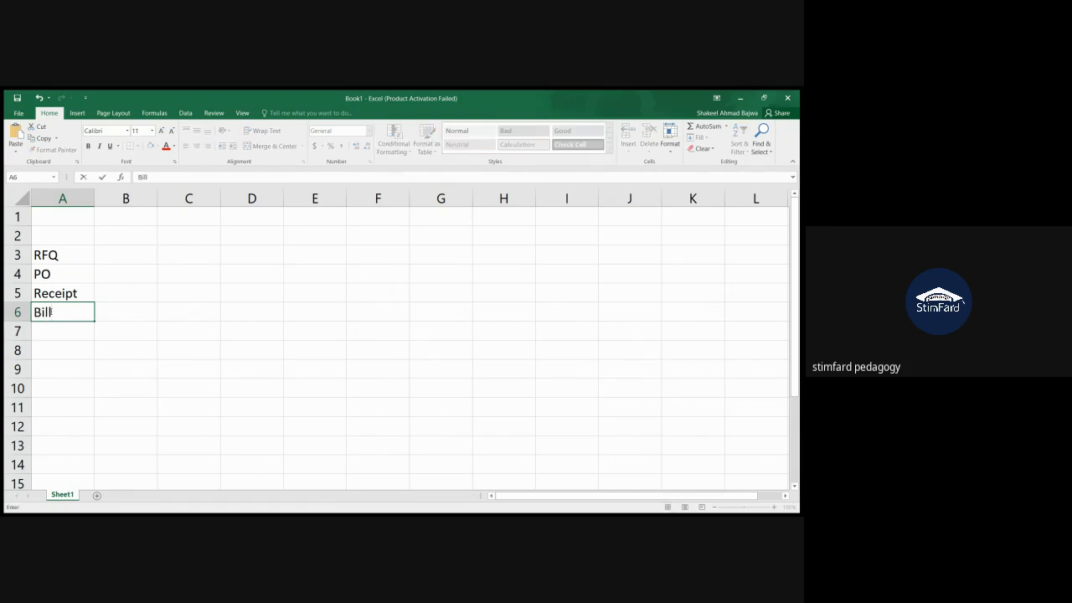
{"action": "left_click", "coordinate": [63, 335]}
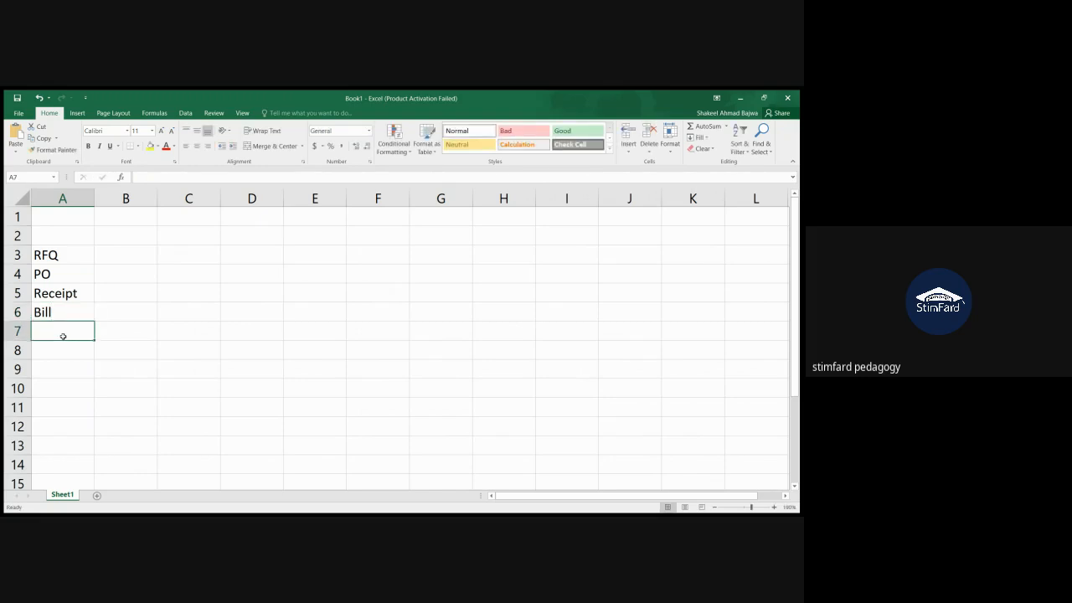
{"action": "type", "text": "Payment"}
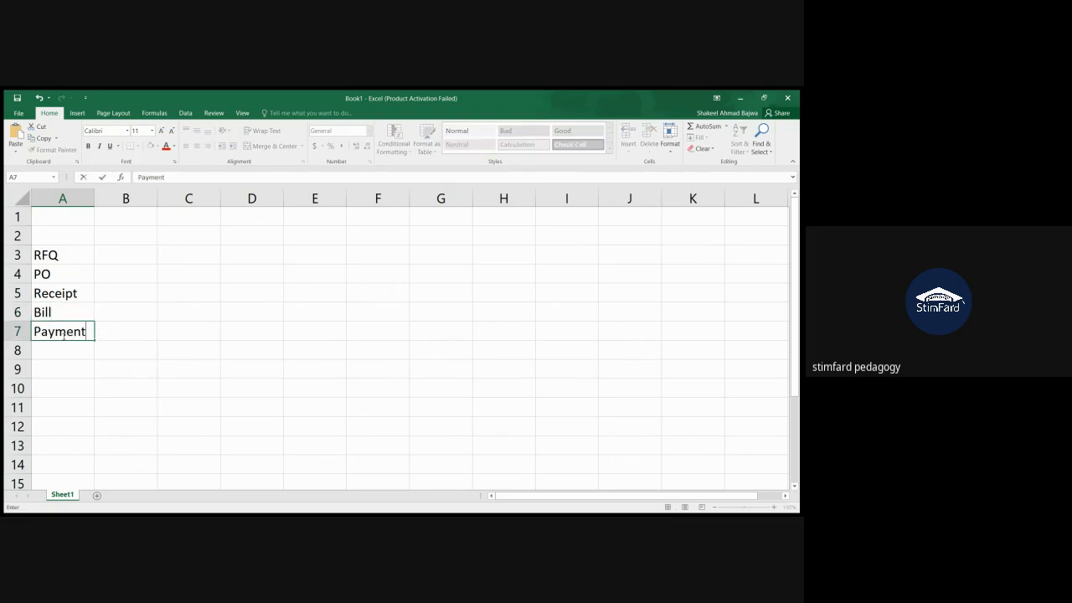
{"action": "key", "text": "Return"}
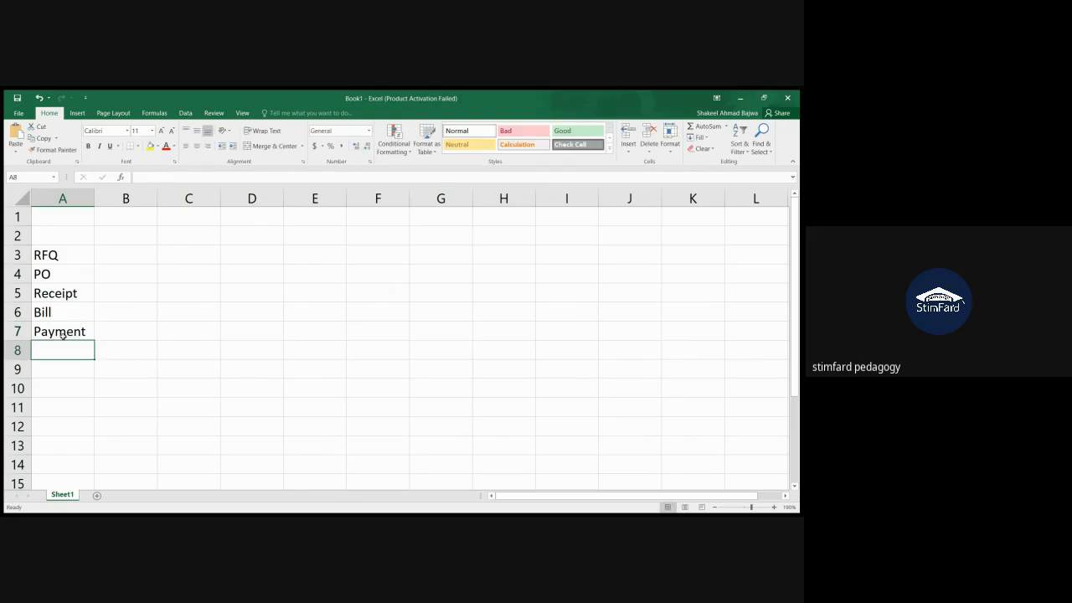
Step: Enter V1 in cell A2 as the heading above the RFQ-to-Payment list
{"action": "left_click", "coordinate": [51, 237]}
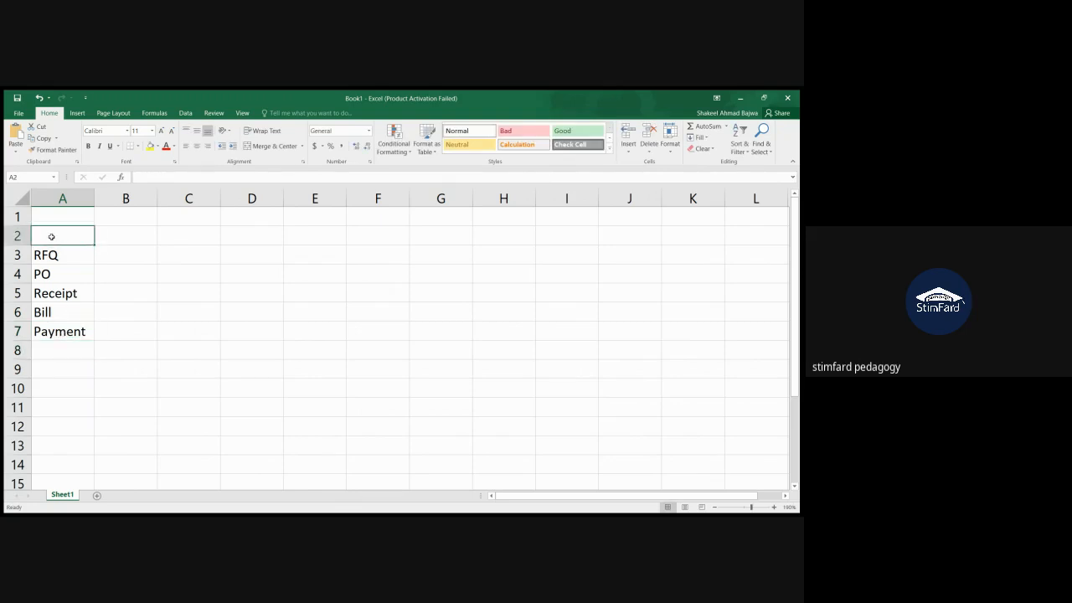
{"action": "type", "text": "1st"}
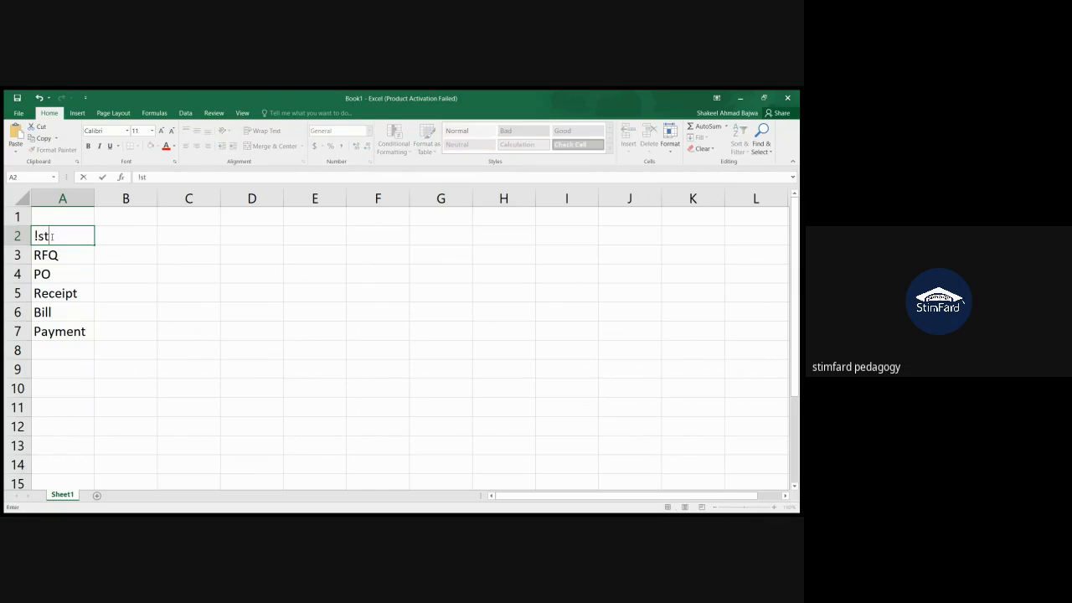
{"action": "key", "text": "BackSpace"}
{"action": "key", "text": "BackSpace"}
{"action": "key", "text": "BackSpace"}
{"action": "type", "text": "1st V"}
{"action": "key", "text": "BackSpace"}
{"action": "key", "text": "BackSpace"}
{"action": "key", "text": "BackSpace"}
{"action": "key", "text": "BackSpace"}
{"action": "key", "text": "BackSpace"}
{"action": "type", "text": "V1"}
{"action": "left_click", "coordinate": [98, 299]}
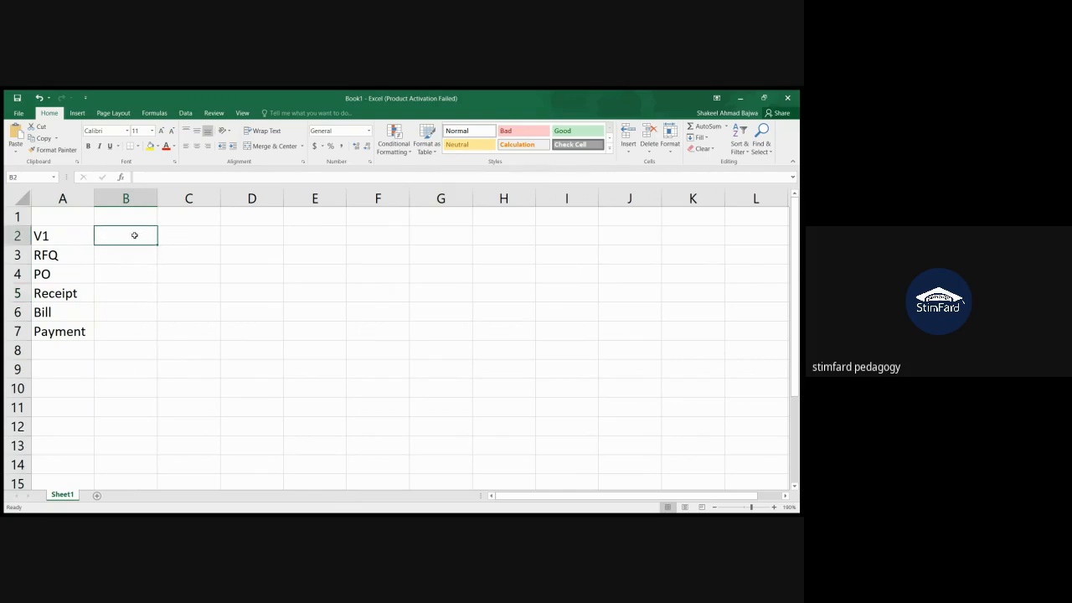
Step: Begin a second list in column B with the heading V2 in B2, RFQ in B3 and PO in B4
{"action": "type", "text": "V2"}
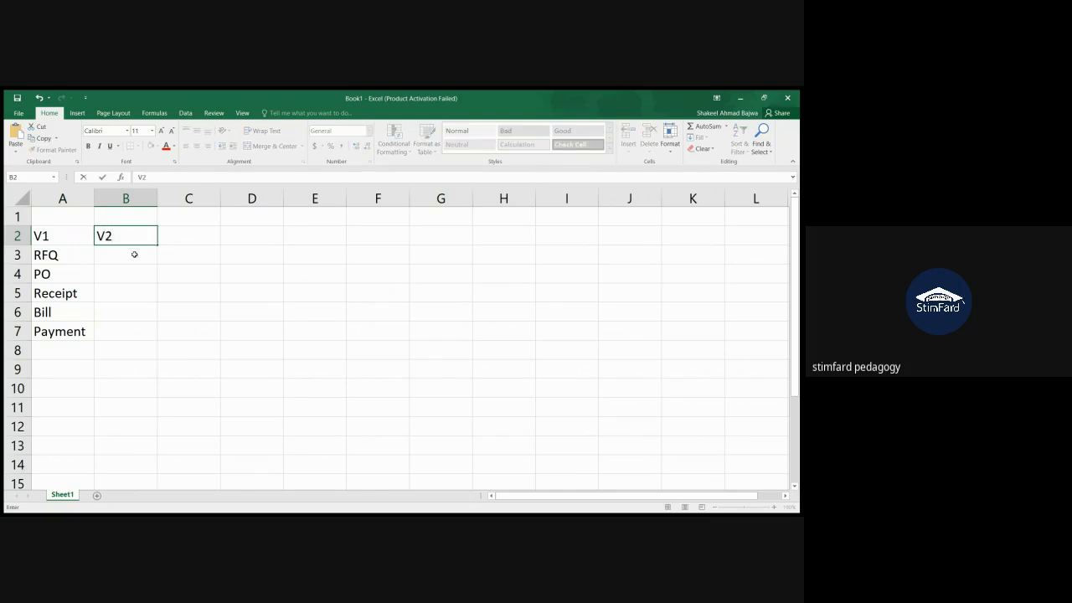
{"action": "left_click", "coordinate": [130, 273]}
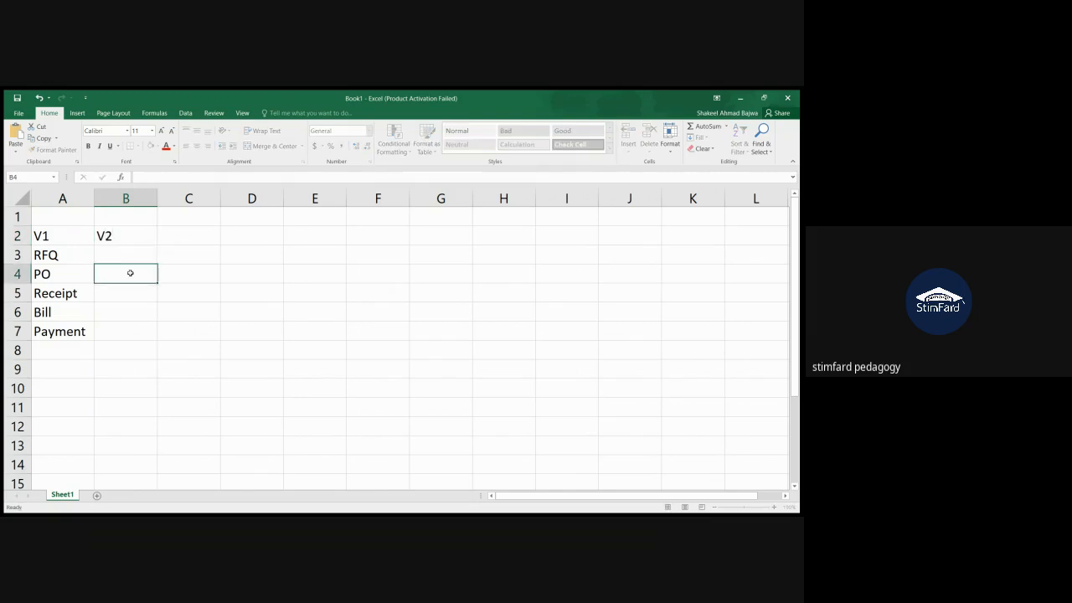
{"action": "left_click", "coordinate": [129, 255]}
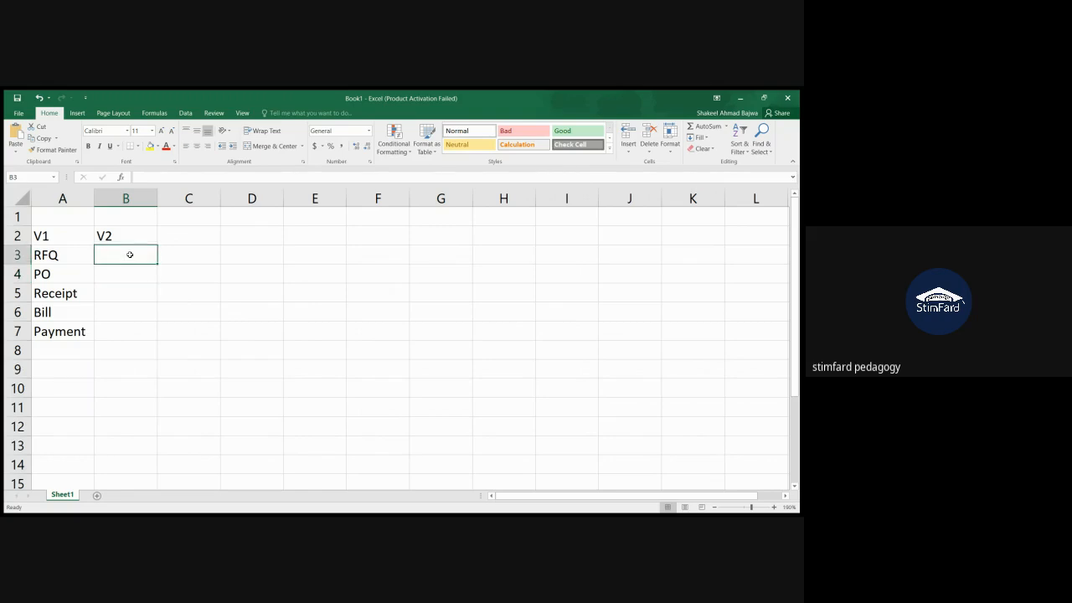
{"action": "type", "text": "RFQ"}
{"action": "key", "text": "Return"}
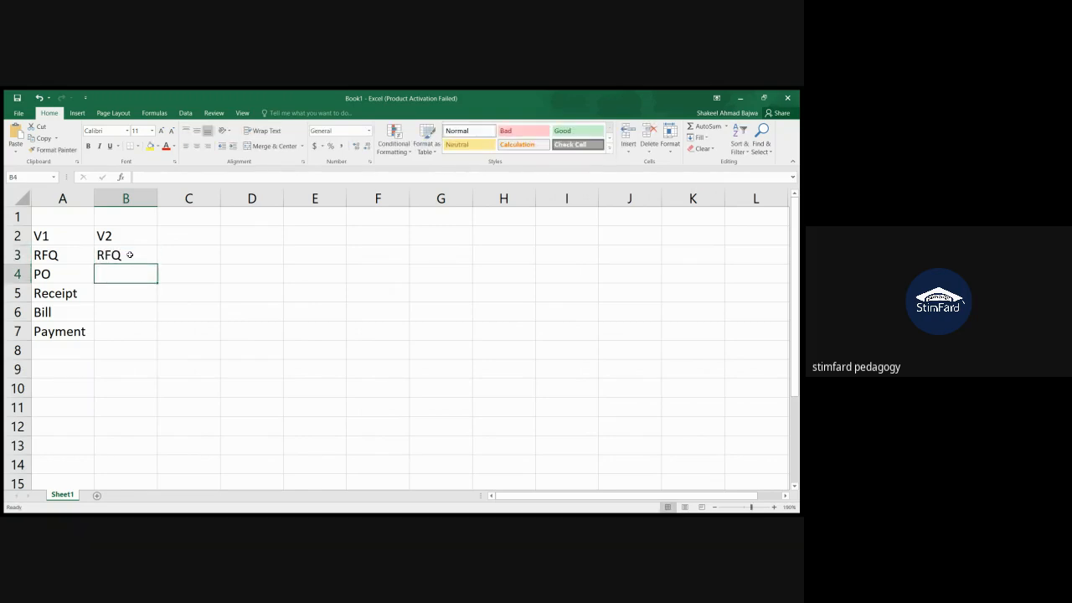
{"action": "type", "text": "PO"}
{"action": "key", "text": "Return"}
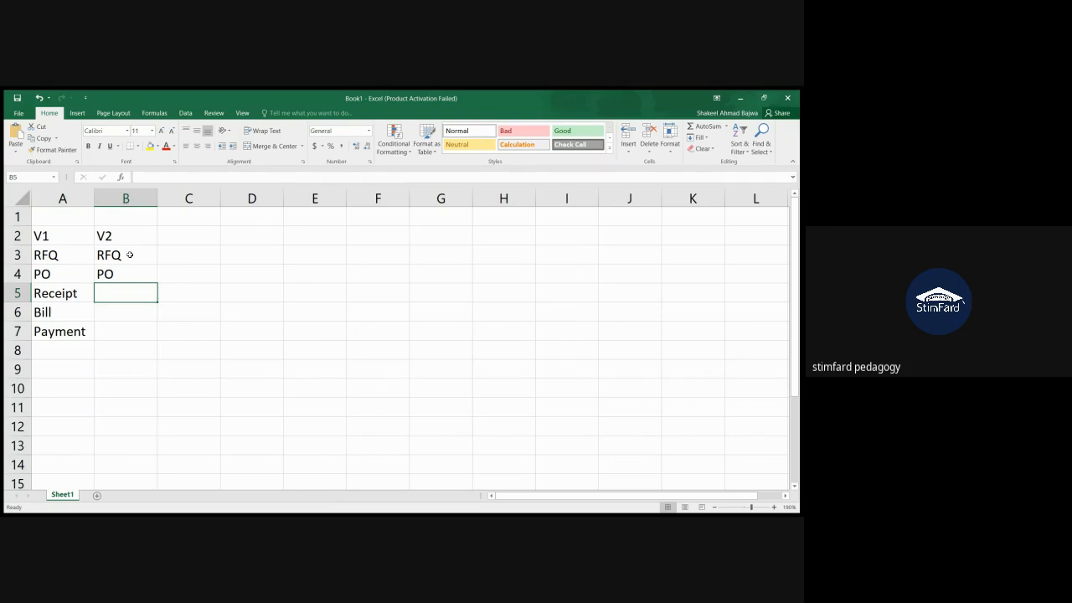
Step: Enter Receipt in cell B5 and Transfer beside it in cell C5
{"action": "type", "text": "Rec"}
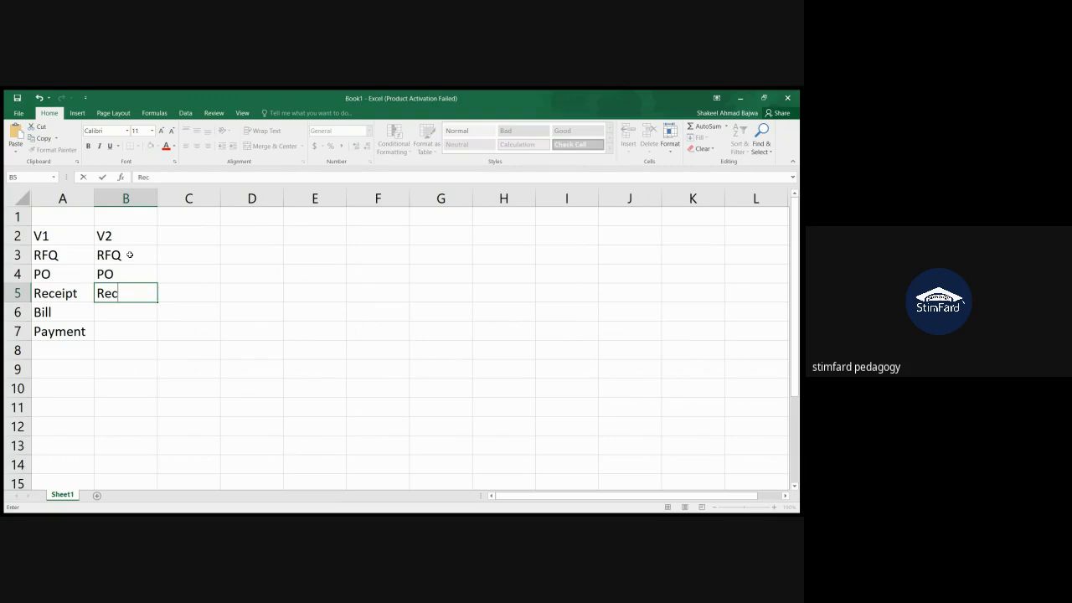
{"action": "type", "text": "eipt"}
{"action": "left_click", "coordinate": [184, 296]}
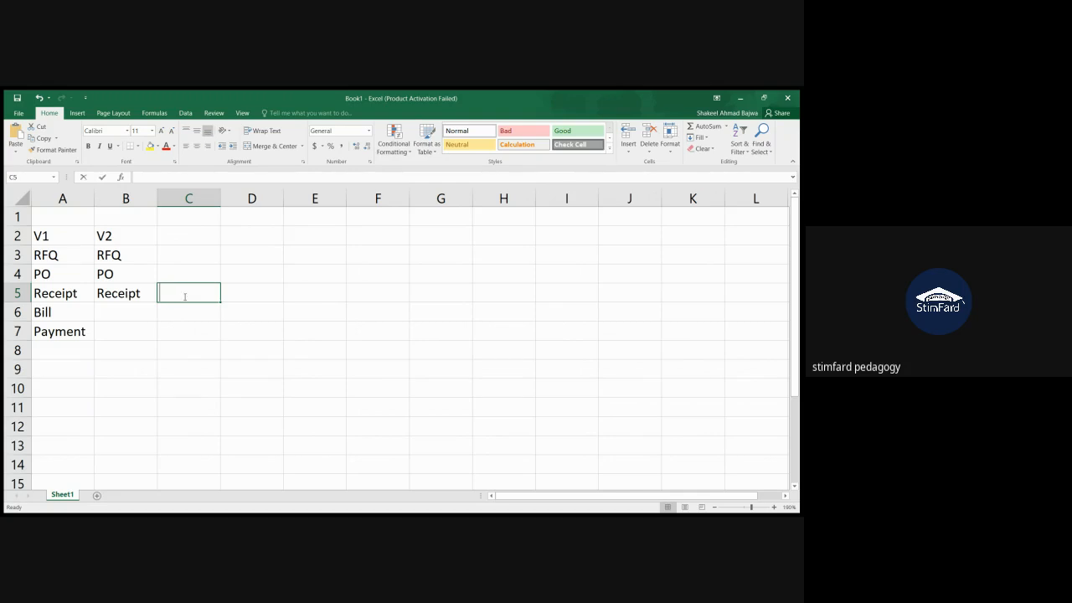
{"action": "type", "text": "Transfer"}
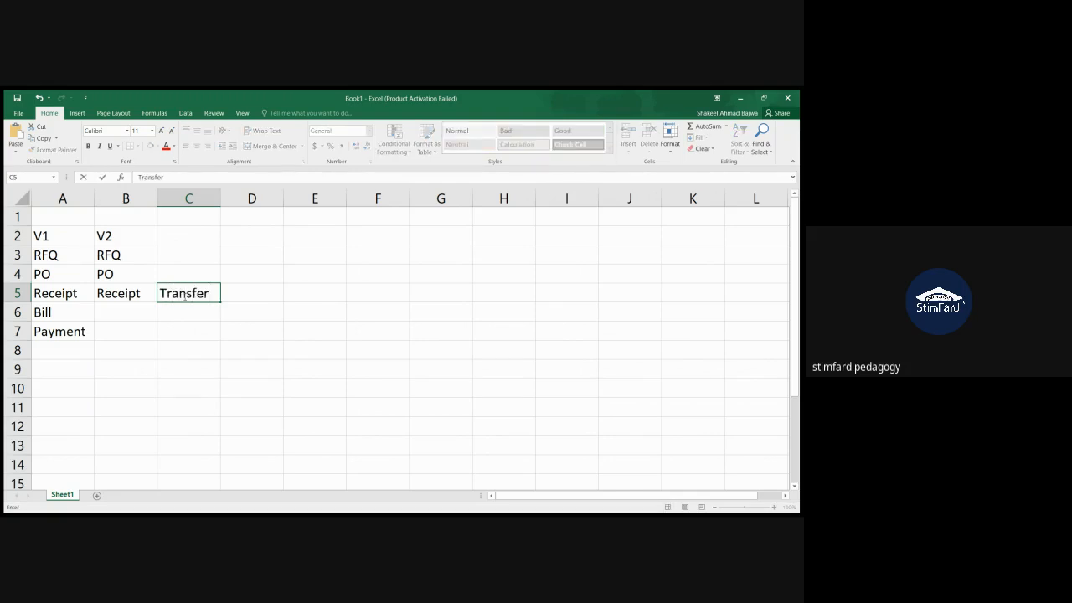
{"action": "key", "text": "Return"}
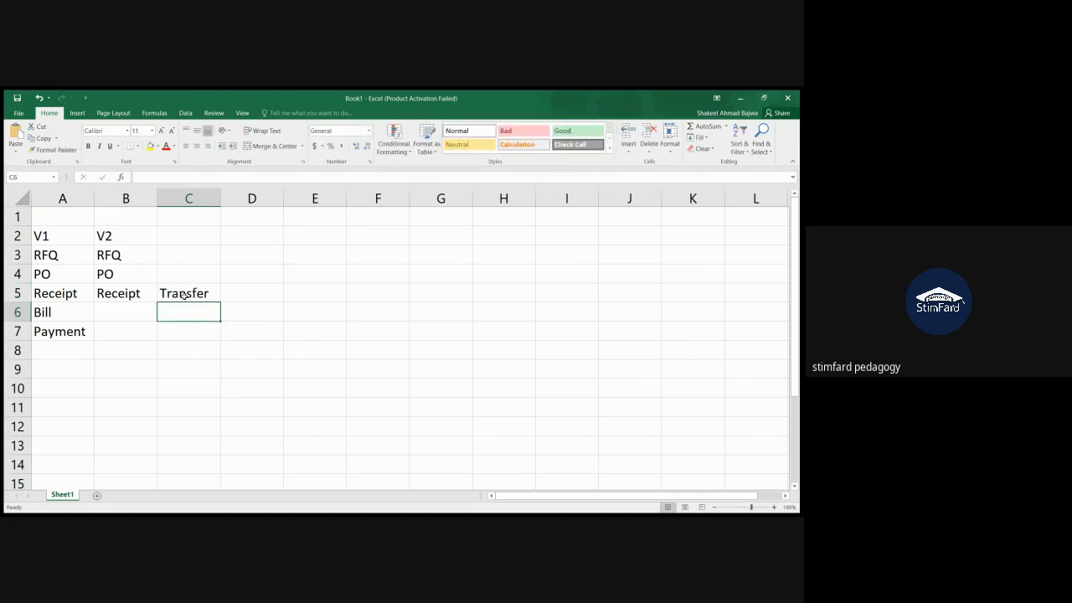
Step: Complete the V2 list with Bill in B6 and Payment in B7
{"action": "key", "text": "Left"}
{"action": "type", "text": "B"}
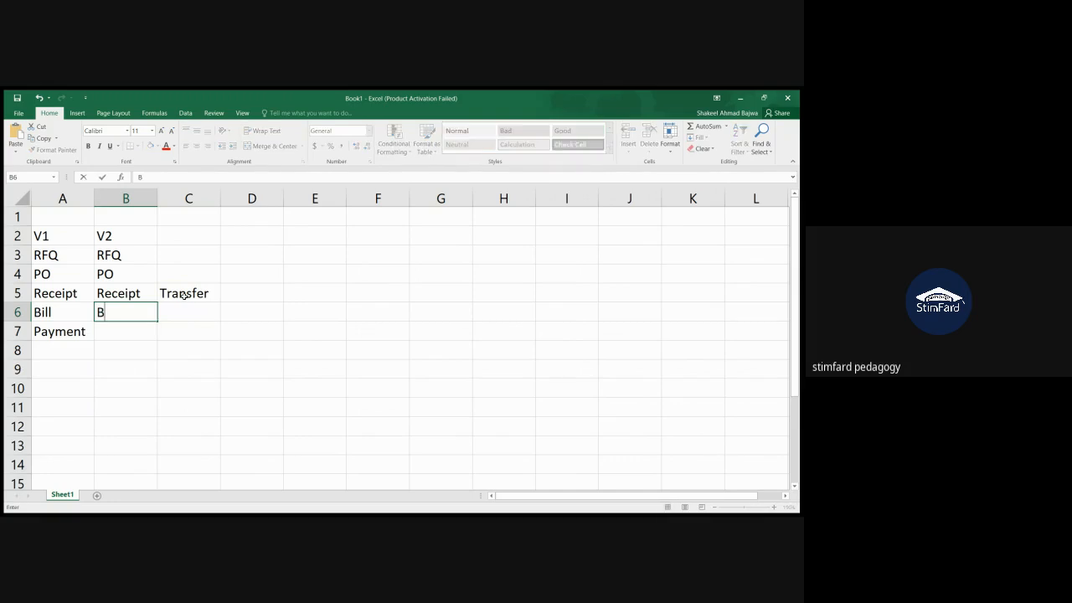
{"action": "type", "text": "ill"}
{"action": "key", "text": "Return"}
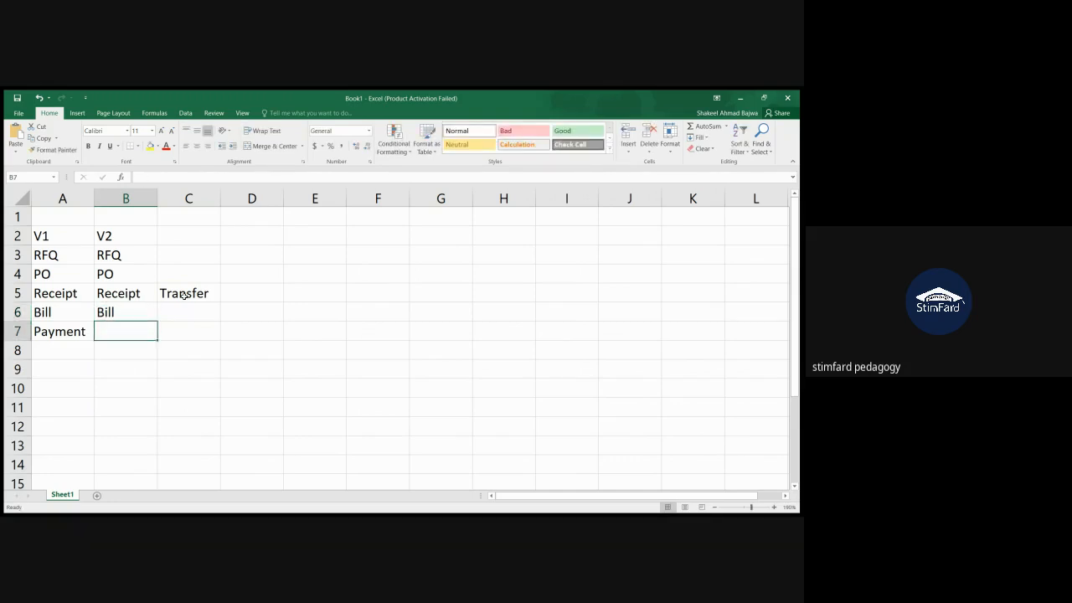
{"action": "type", "text": "PO"}
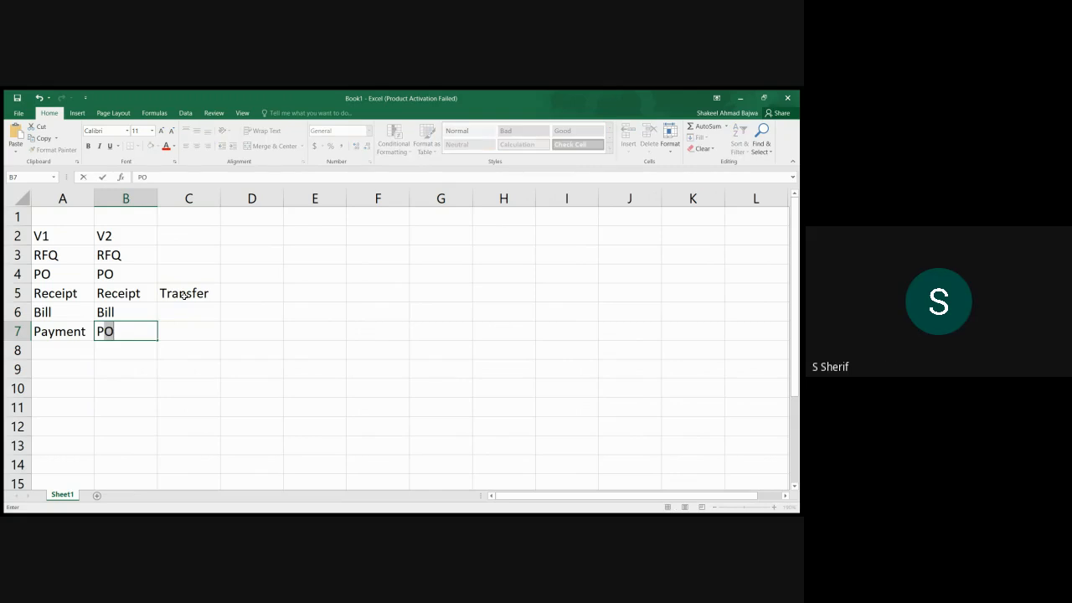
{"action": "type", "text": "ayment"}
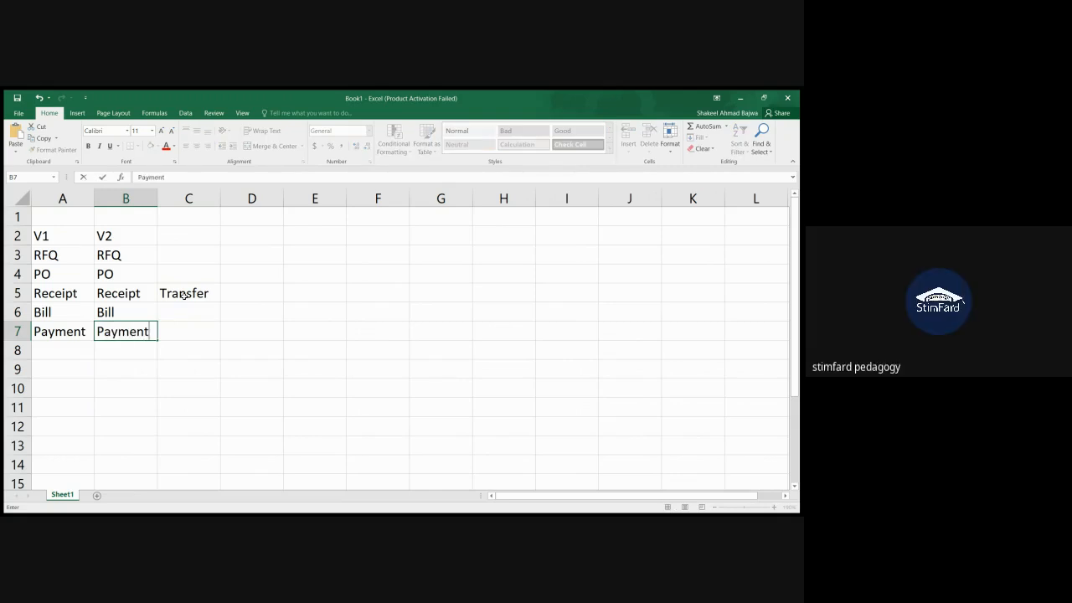
{"action": "key", "text": "Return"}
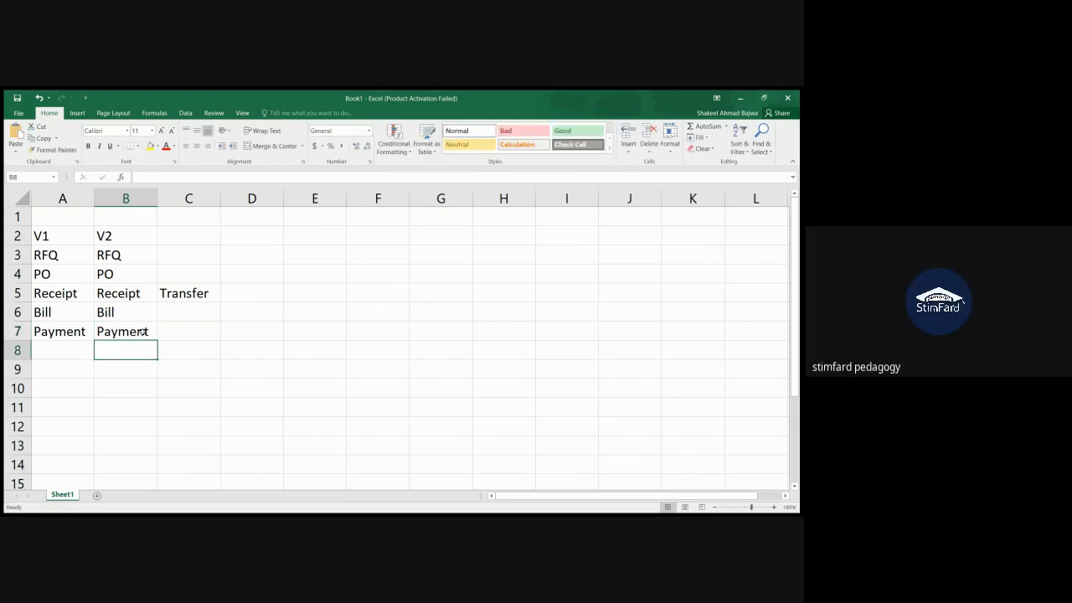
{"action": "left_click", "coordinate": [124, 293]}
{"action": "left_click_drag", "start_coordinate": [123, 293], "coordinate": [187, 293]}
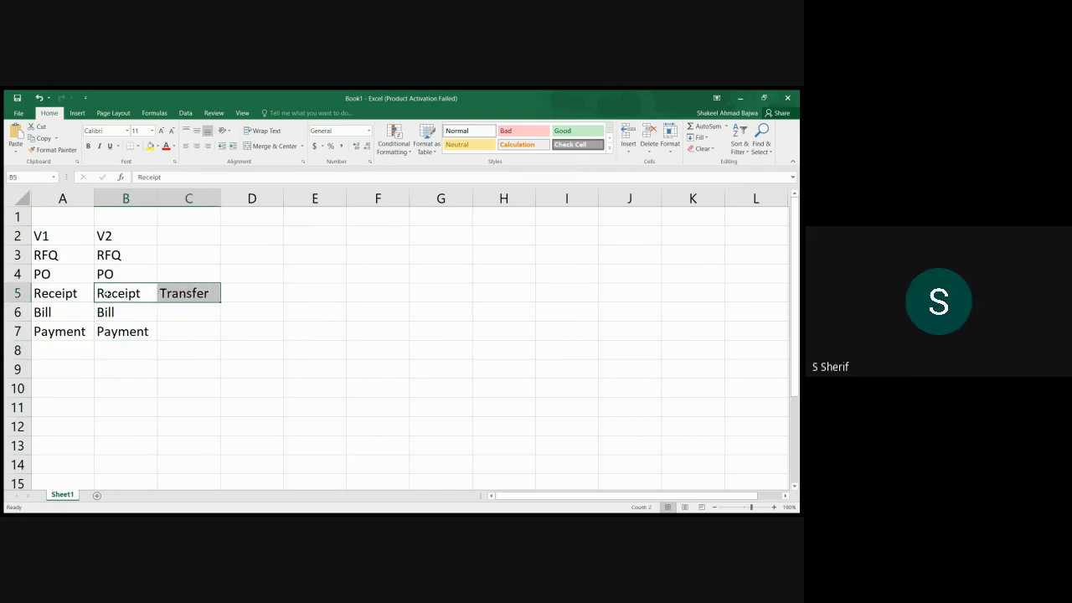
{"action": "left_click", "coordinate": [123, 238]}
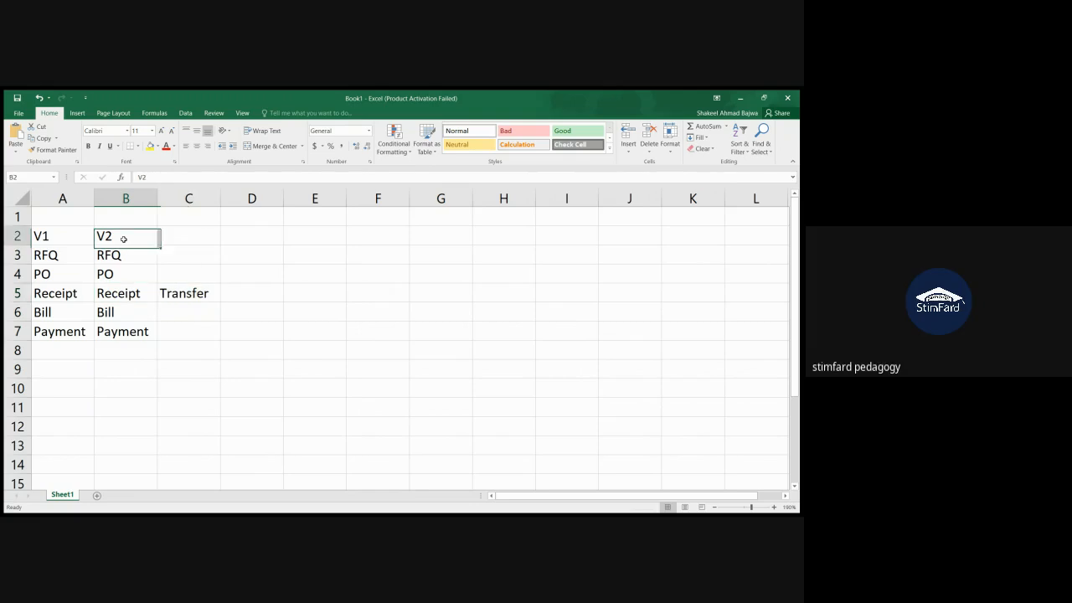
Step: Extend the heading in A2 to "V1- Receipt 1 step" and fit column A's width to it
{"action": "double_click", "coordinate": [61, 236]}
{"action": "type", "text": "-"}
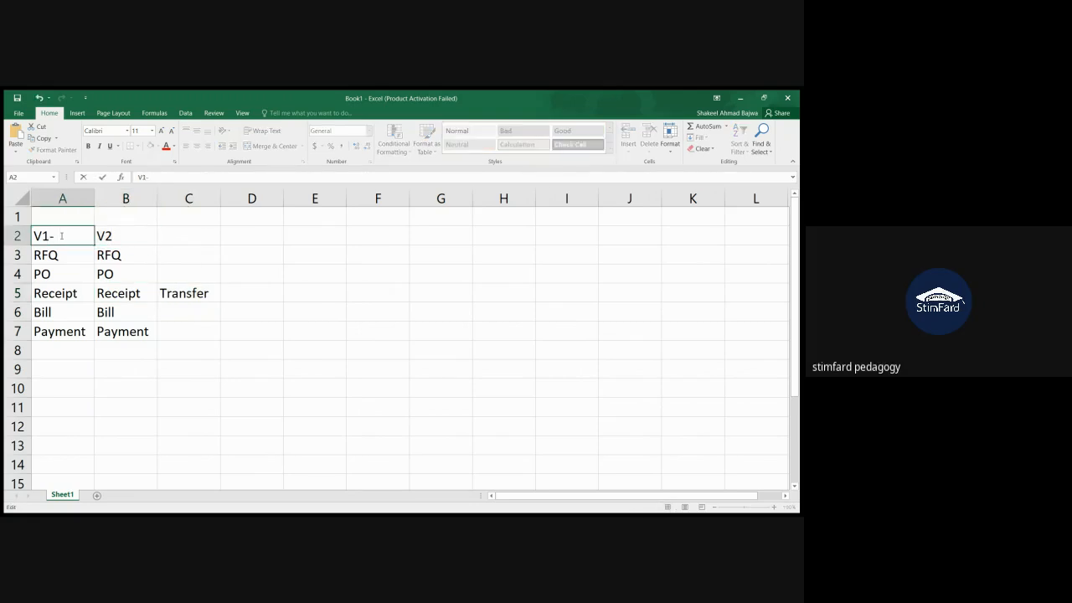
{"action": "type", "text": " Receipt 1 step"}
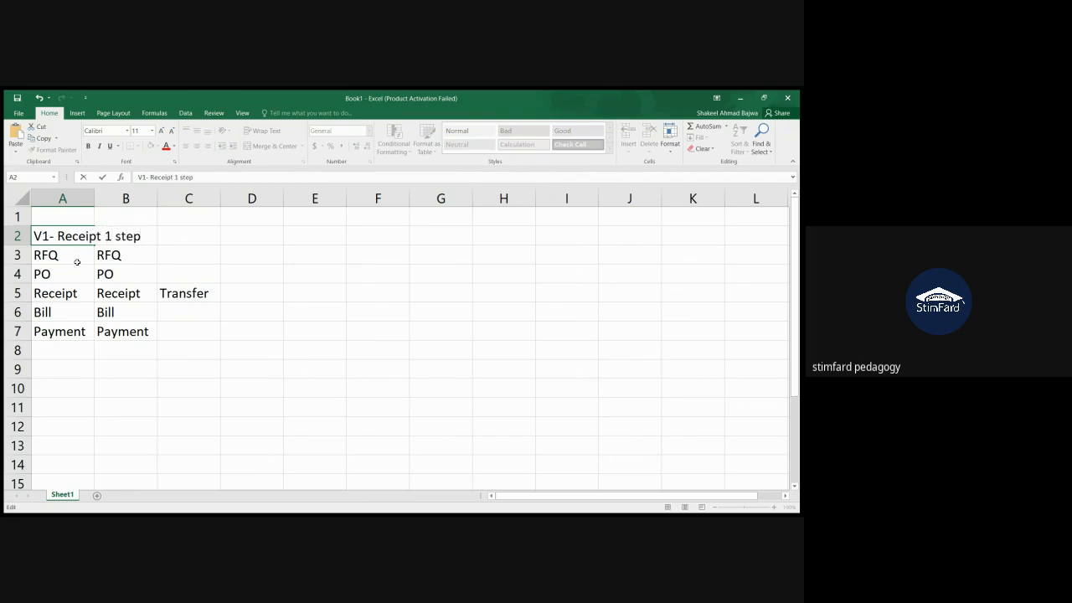
{"action": "left_click", "coordinate": [103, 319]}
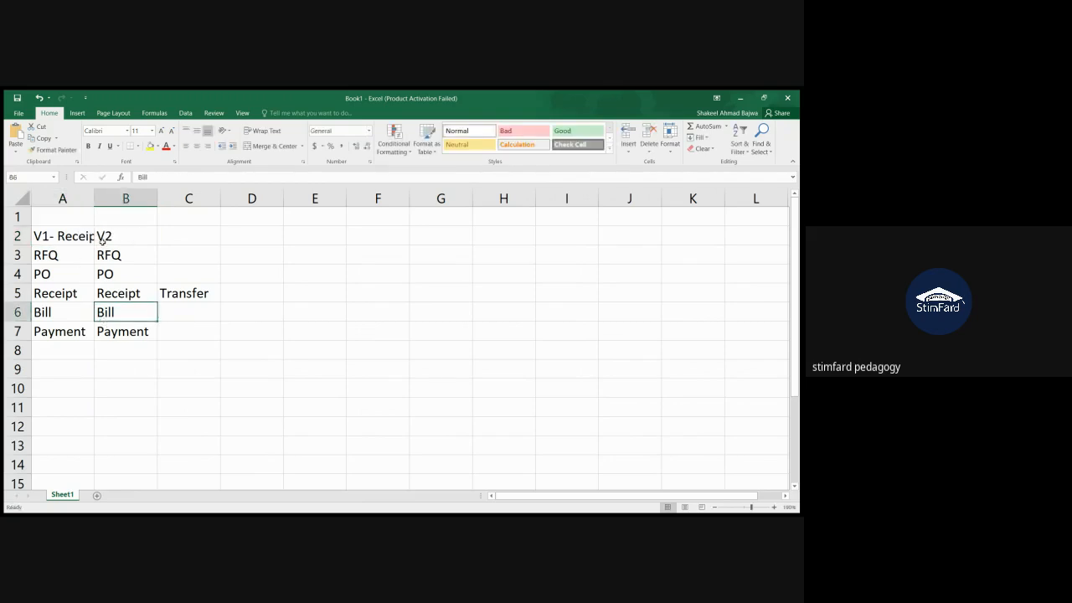
{"action": "double_click", "coordinate": [95, 199]}
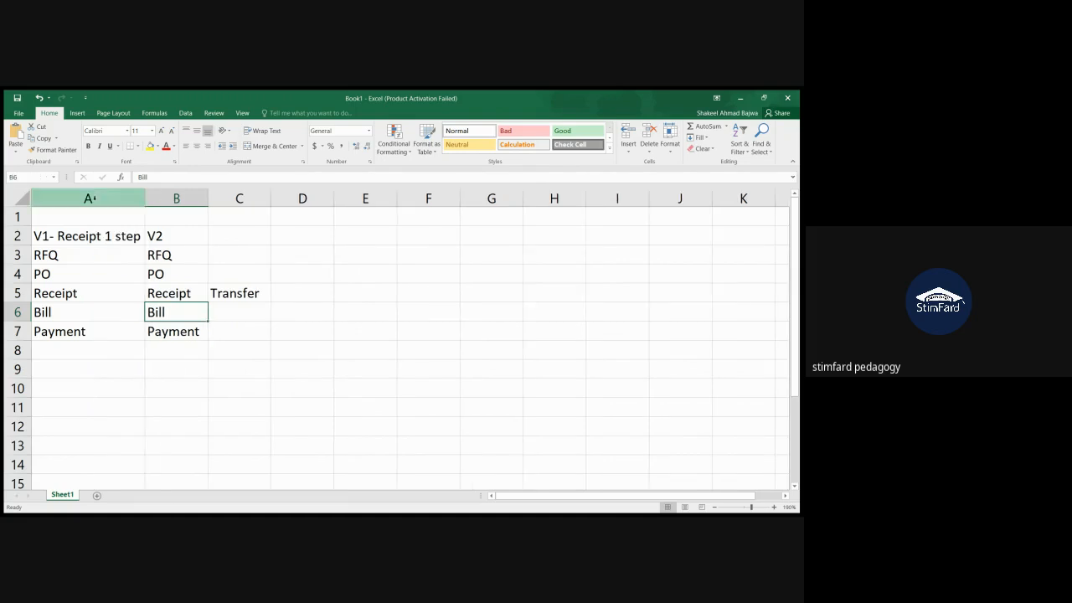
Step: Extend the heading in B2 to "V2 Receipt 2 Step" and fit column B's width to it
{"action": "double_click", "coordinate": [181, 241]}
{"action": "type", "text": "R"}
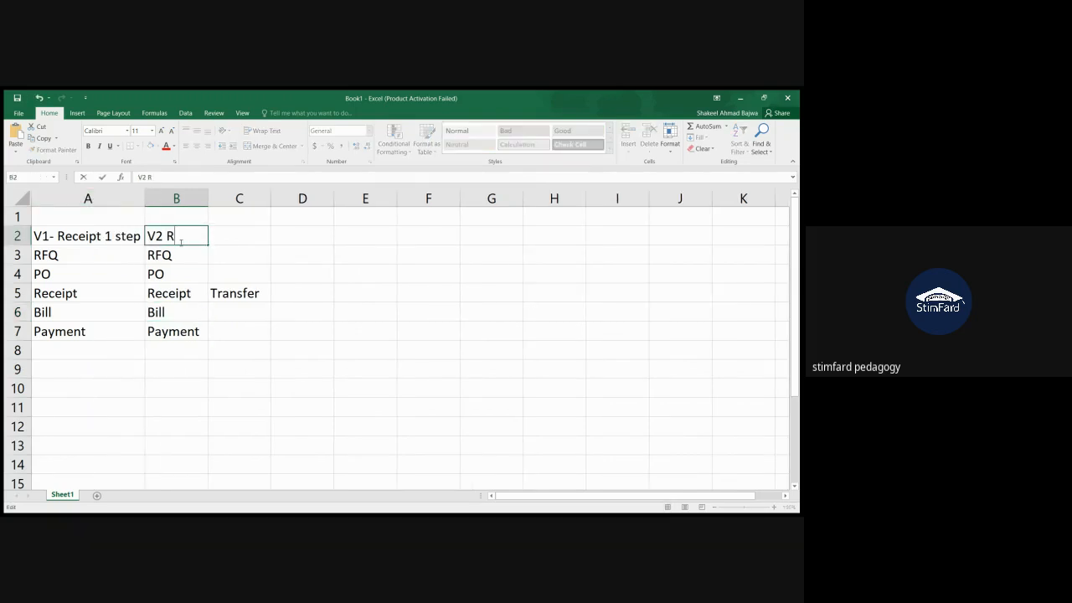
{"action": "type", "text": "eceipt 2 Step"}
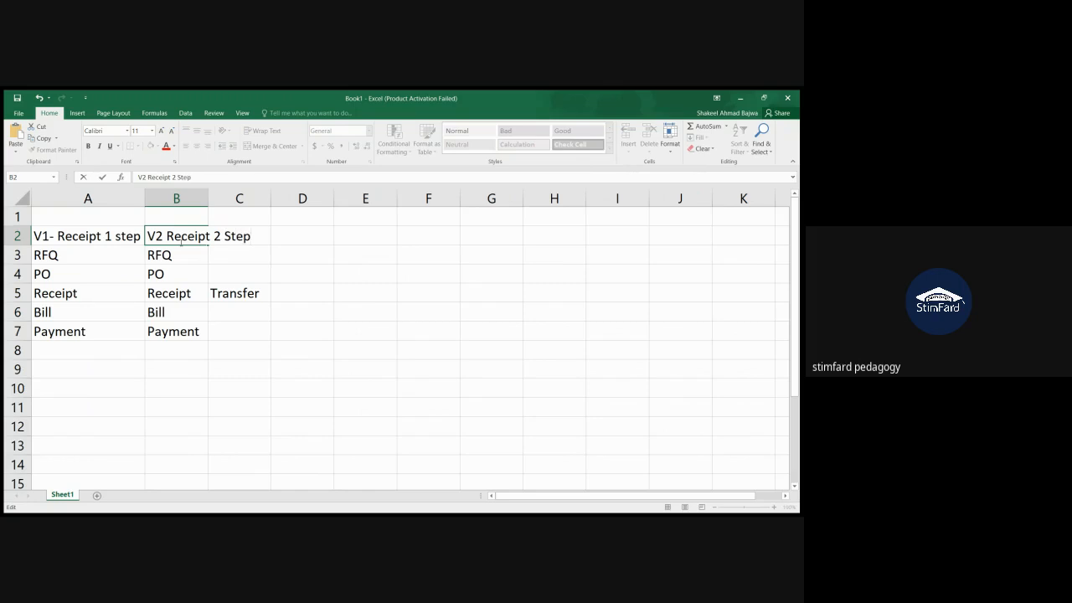
{"action": "left_click", "coordinate": [224, 300]}
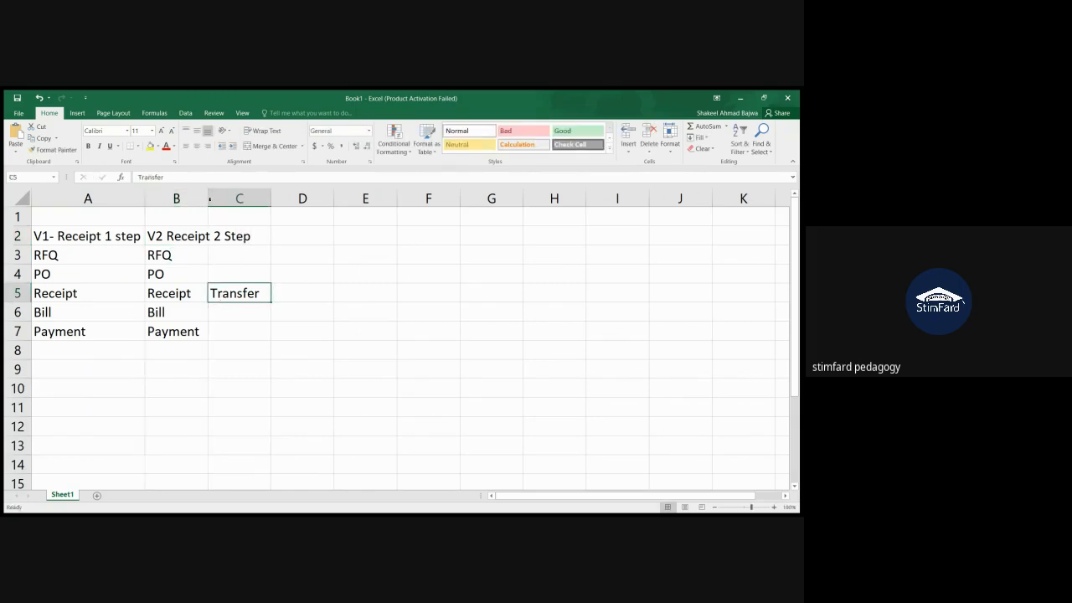
{"action": "double_click", "coordinate": [208, 198]}
{"action": "left_click", "coordinate": [232, 364]}
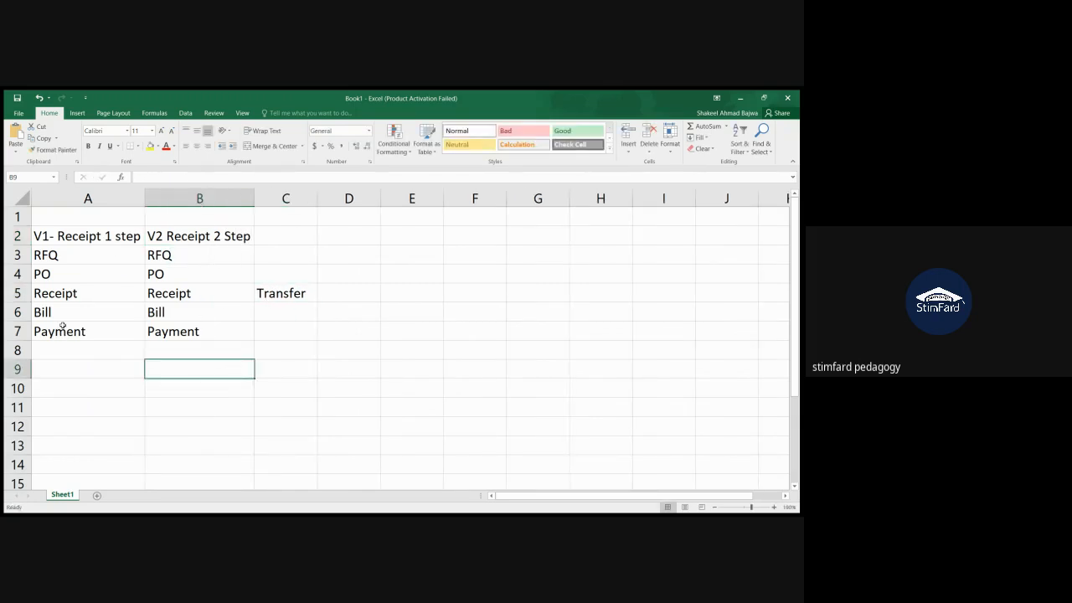
{"action": "left_click", "coordinate": [73, 294]}
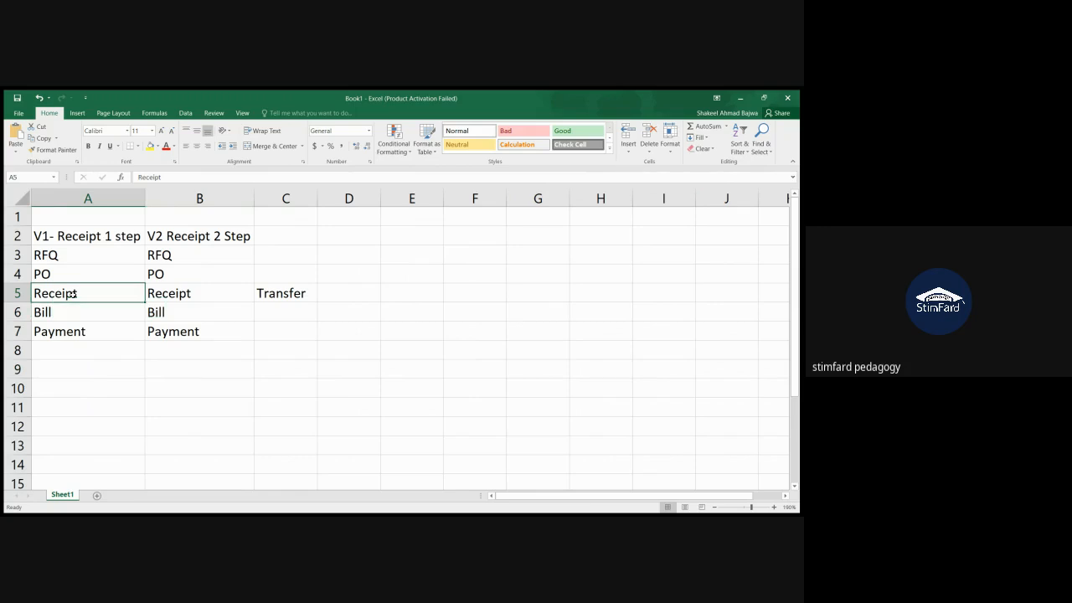
{"action": "left_click", "coordinate": [202, 292]}
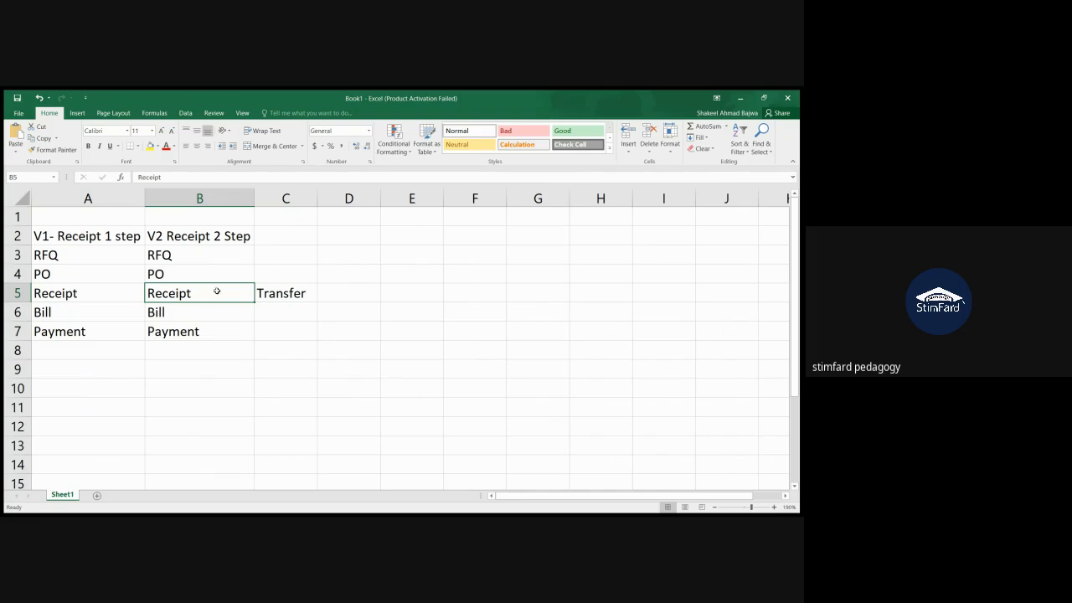
{"action": "left_click", "coordinate": [284, 305]}
{"action": "left_click", "coordinate": [284, 293]}
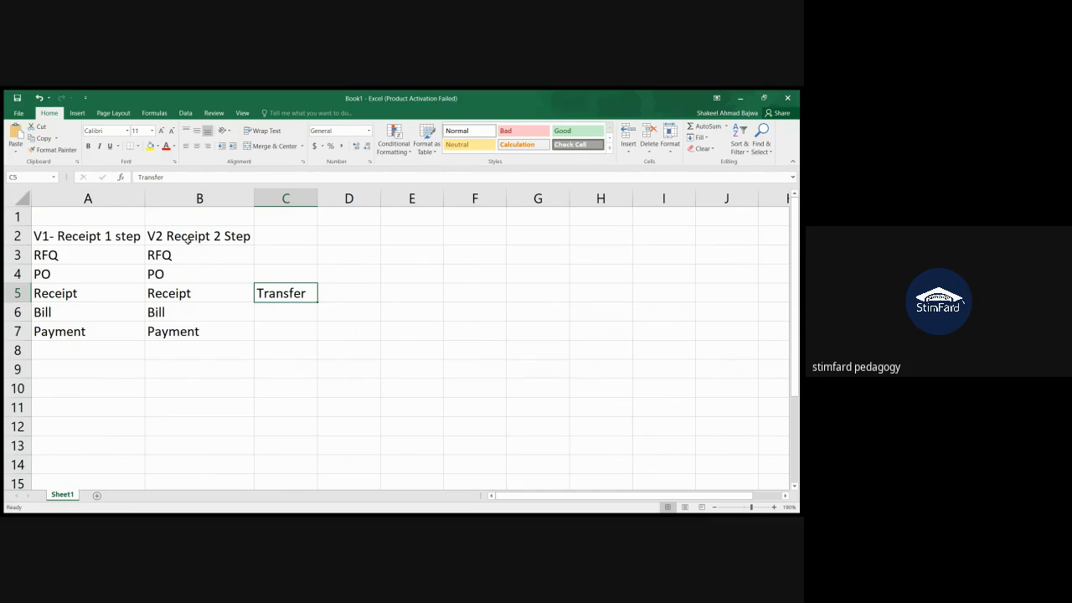
Step: Copy the whole two-step receipt list in B2:C7 and paste it starting at cell E2
{"action": "left_click_drag", "start_coordinate": [189, 240], "coordinate": [288, 328]}
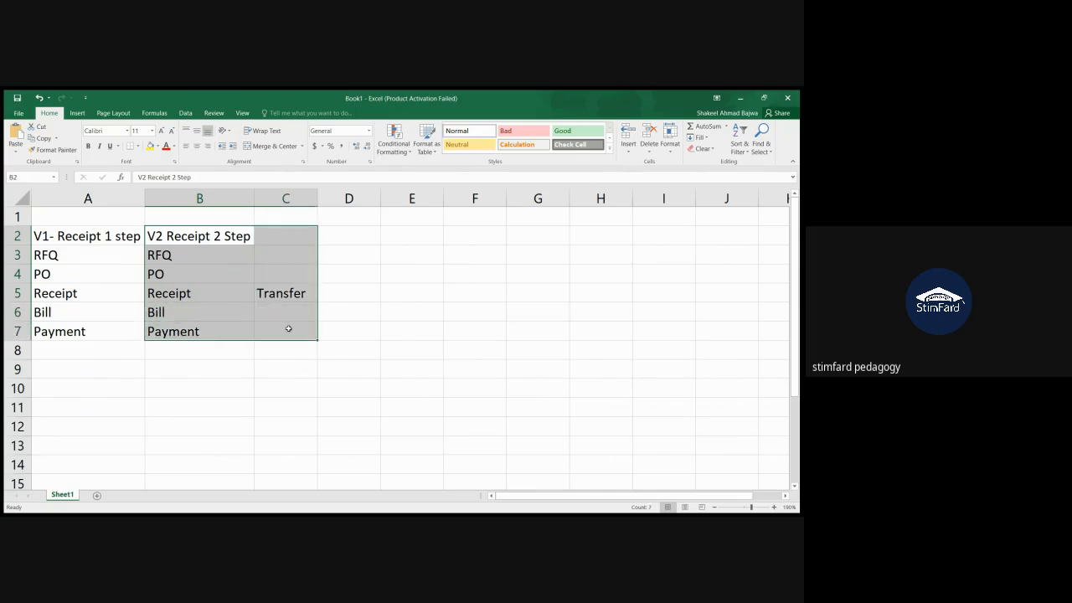
{"action": "key", "text": "ctrl+c"}
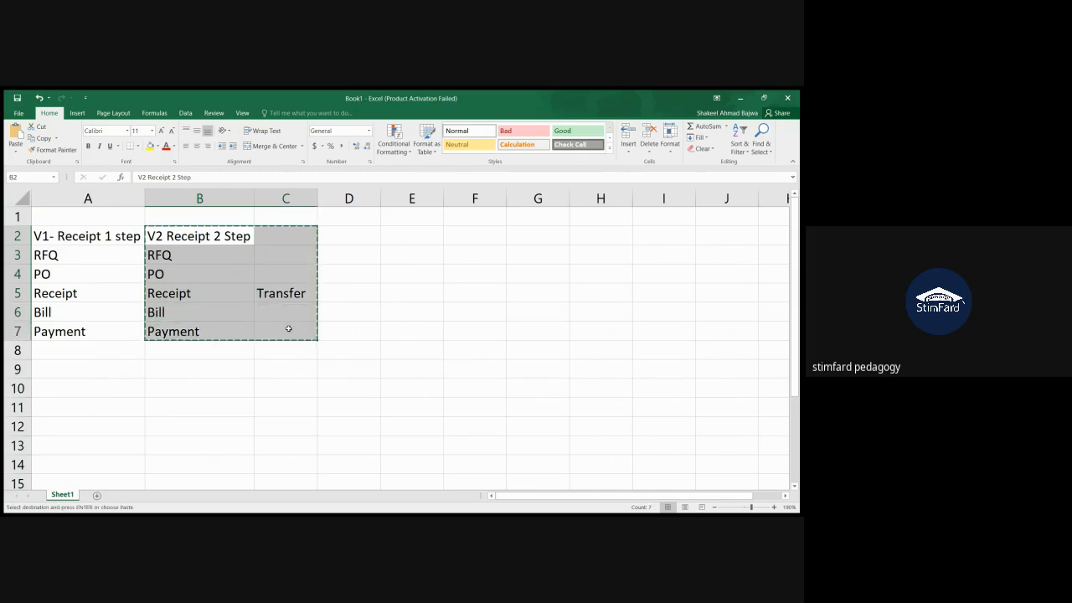
{"action": "left_click", "coordinate": [393, 232]}
{"action": "key", "text": "ctrl+v"}
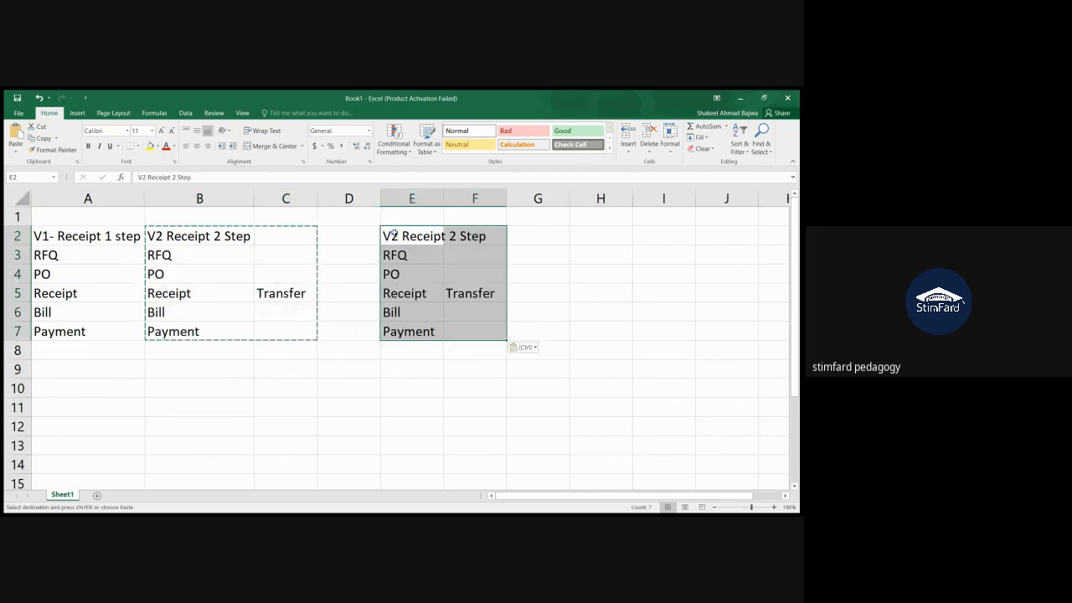
{"action": "left_click", "coordinate": [221, 239]}
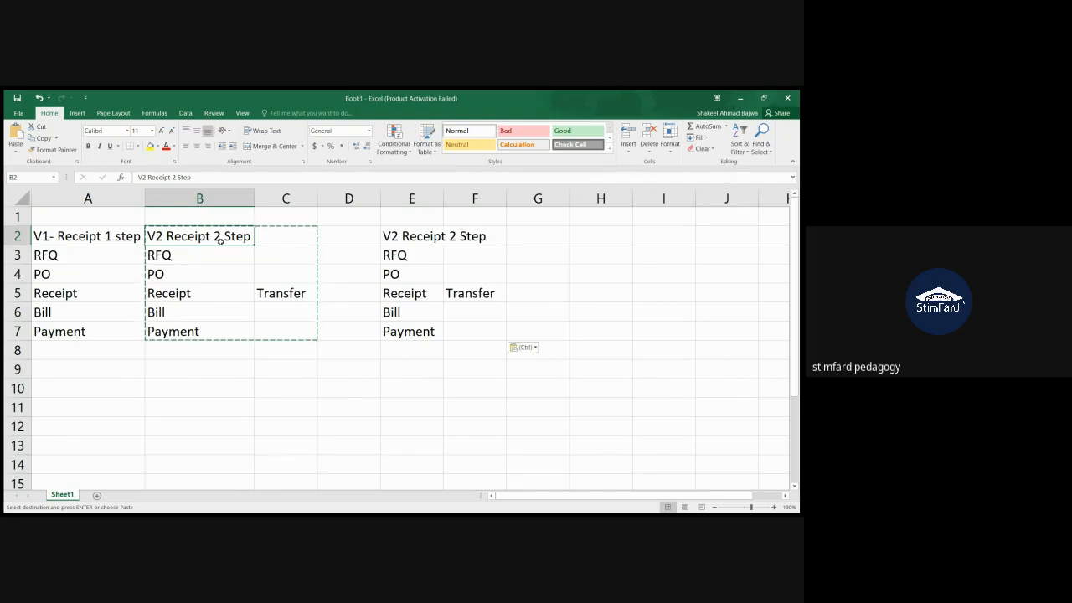
{"action": "key", "text": "Escape"}
Step: Change the copied list's heading in E2 to "V2 Receipt 3 Step"
{"action": "left_click", "coordinate": [411, 236]}
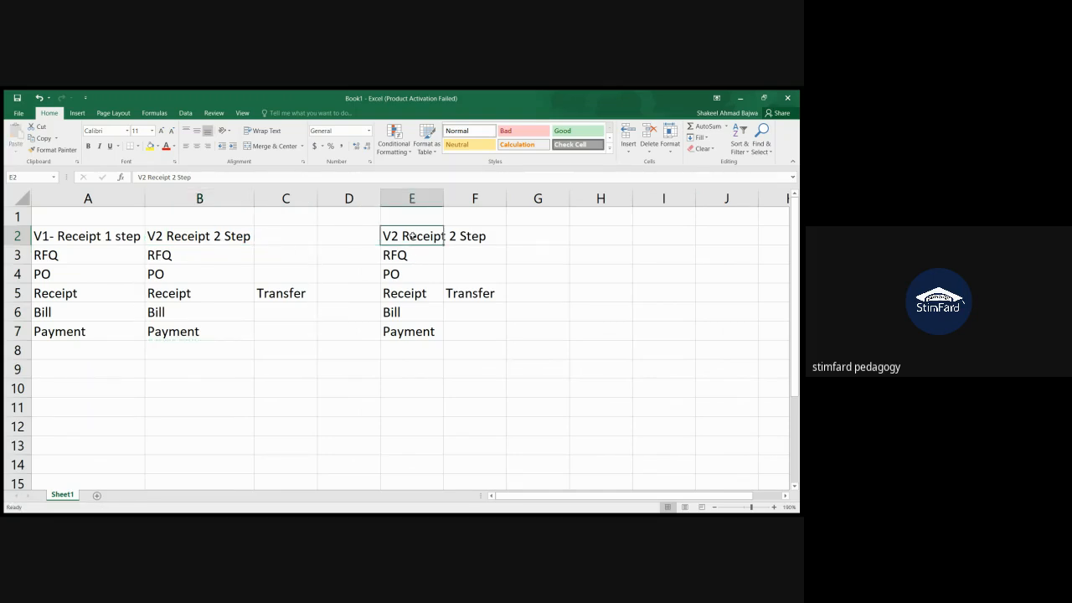
{"action": "double_click", "coordinate": [449, 235]}
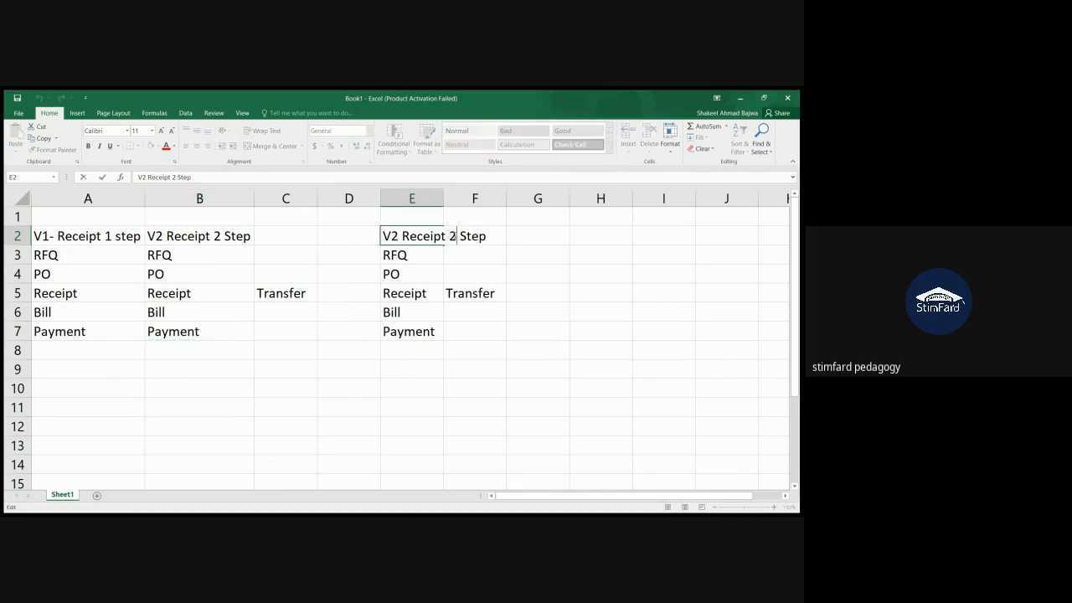
{"action": "key", "text": "BackSpace"}
{"action": "type", "text": "3"}
{"action": "left_click", "coordinate": [445, 337]}
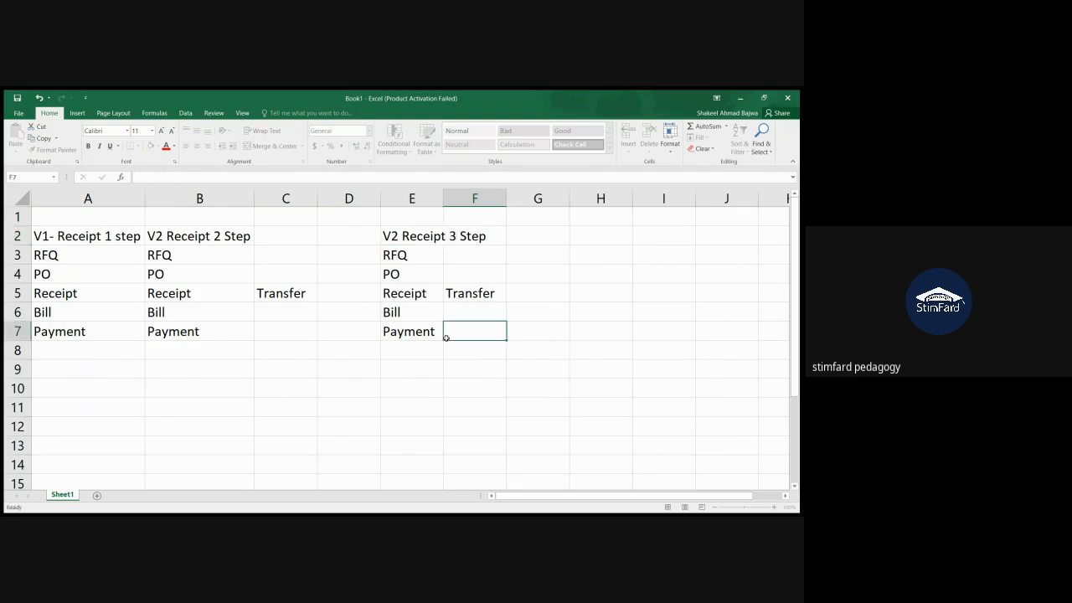
Step: Replace Transfer in F5 with Quality and enter Transfer beside it in G5
{"action": "left_click", "coordinate": [494, 300]}
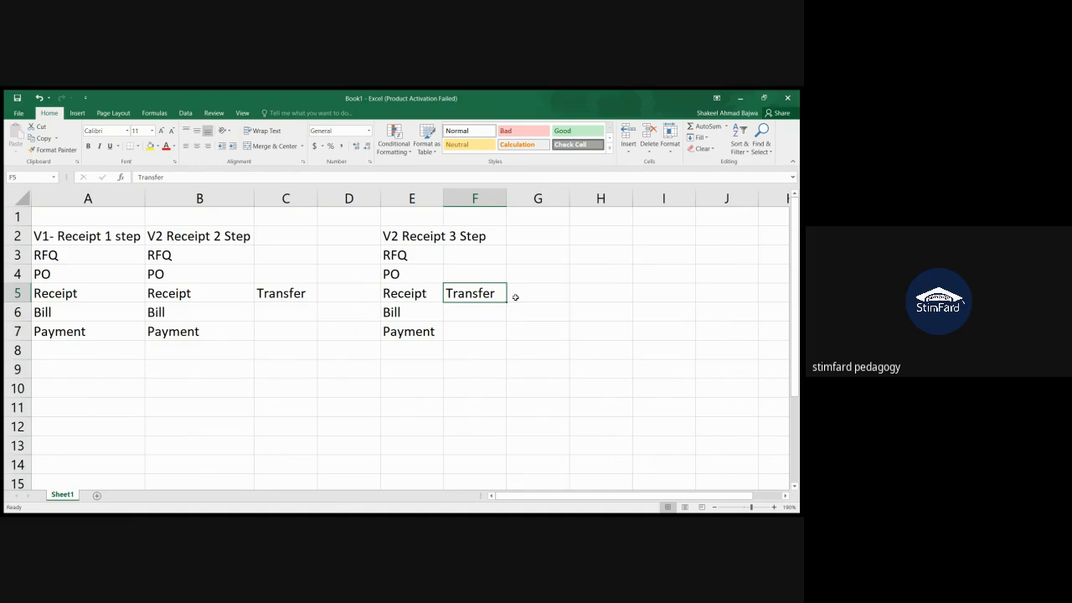
{"action": "left_click", "coordinate": [518, 297]}
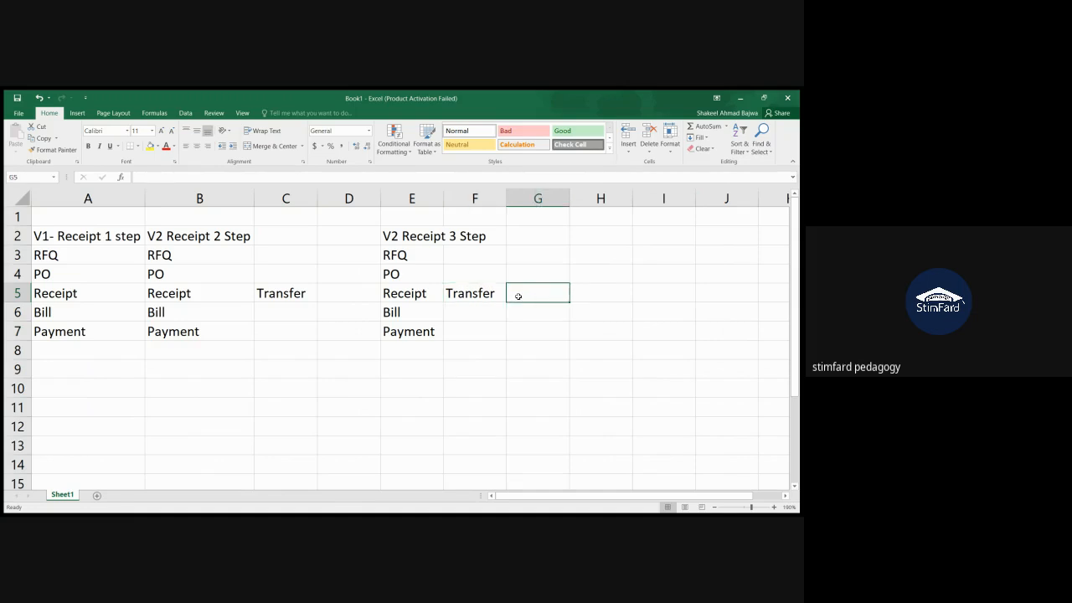
{"action": "key", "text": "Left"}
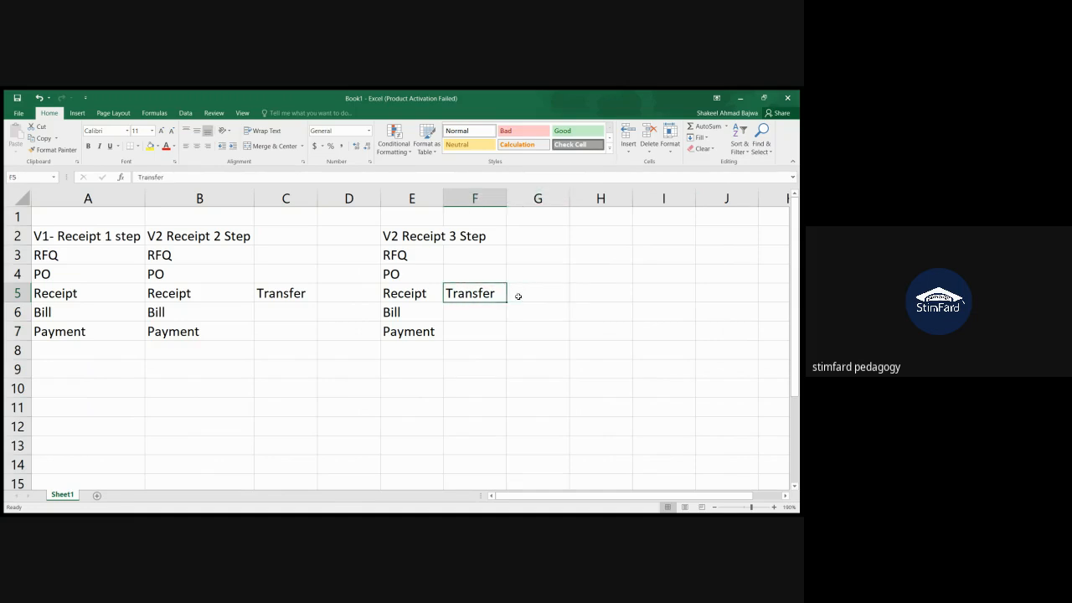
{"action": "type", "text": "Qu"}
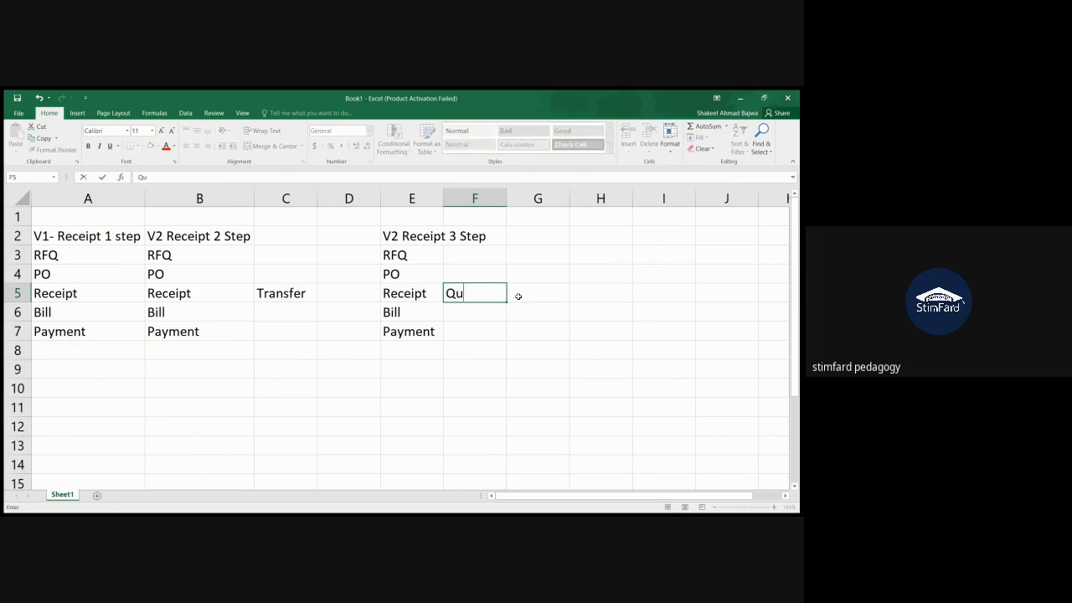
{"action": "type", "text": "ality"}
{"action": "left_click", "coordinate": [528, 291]}
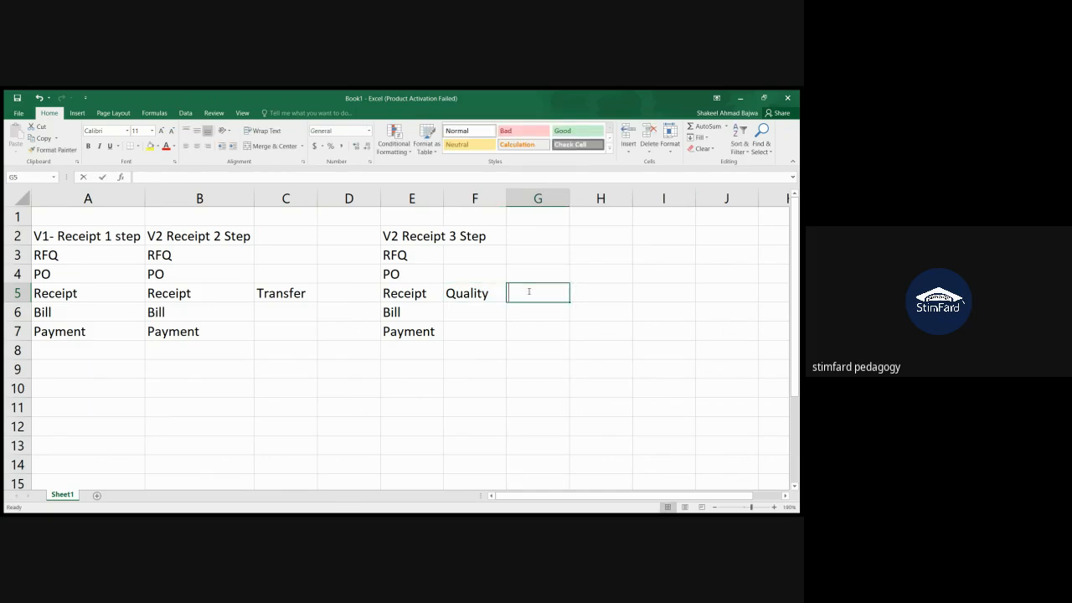
{"action": "type", "text": "Transfer"}
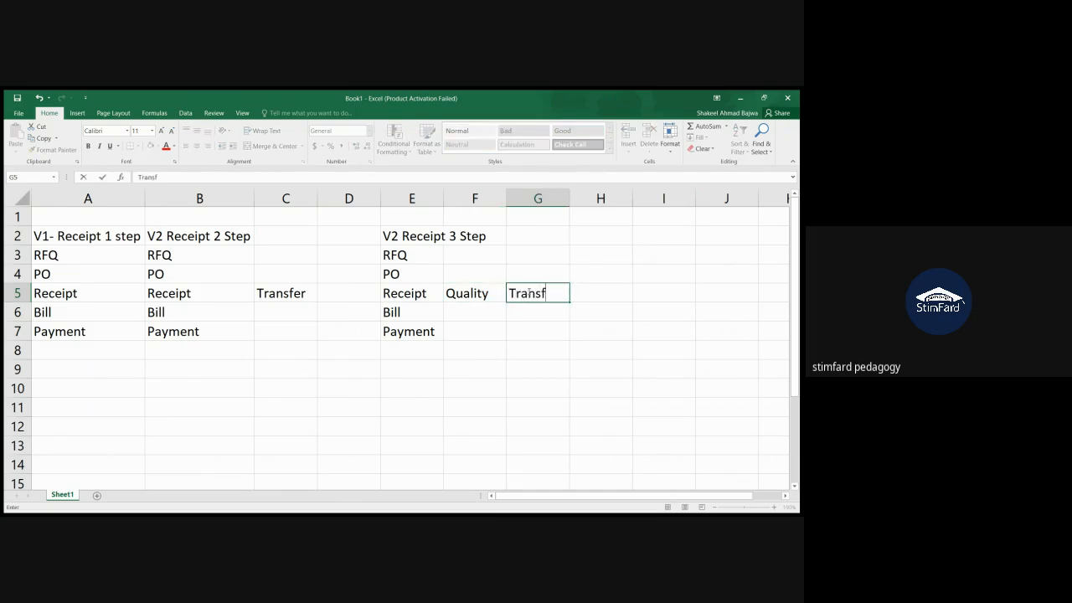
{"action": "left_click", "coordinate": [529, 312]}
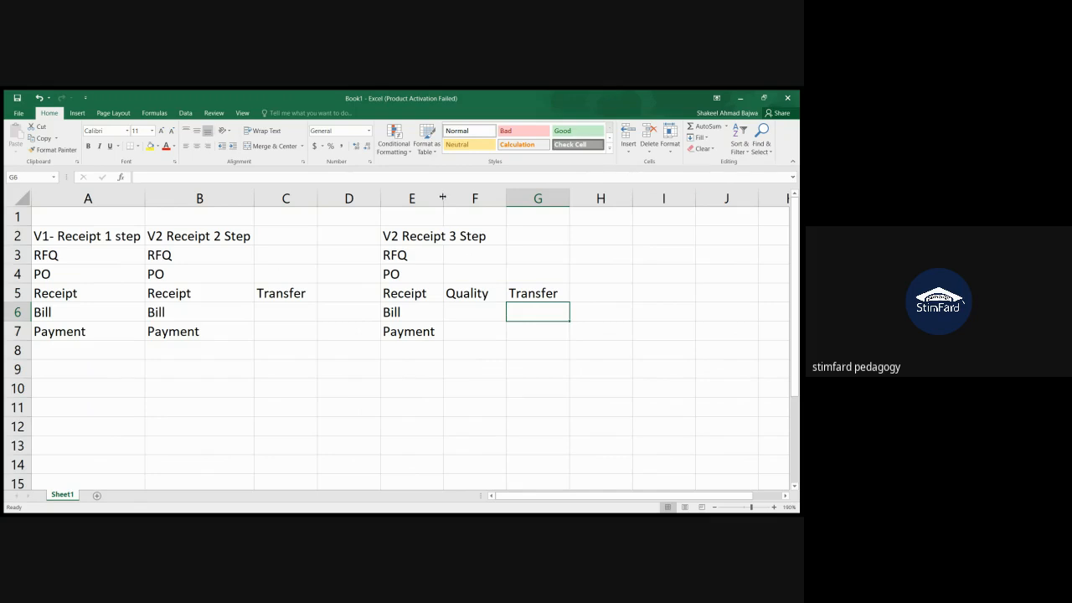
Step: Fit column E's width to the heading of the three-step receipt list
{"action": "double_click", "coordinate": [443, 196]}
{"action": "left_click", "coordinate": [475, 326]}
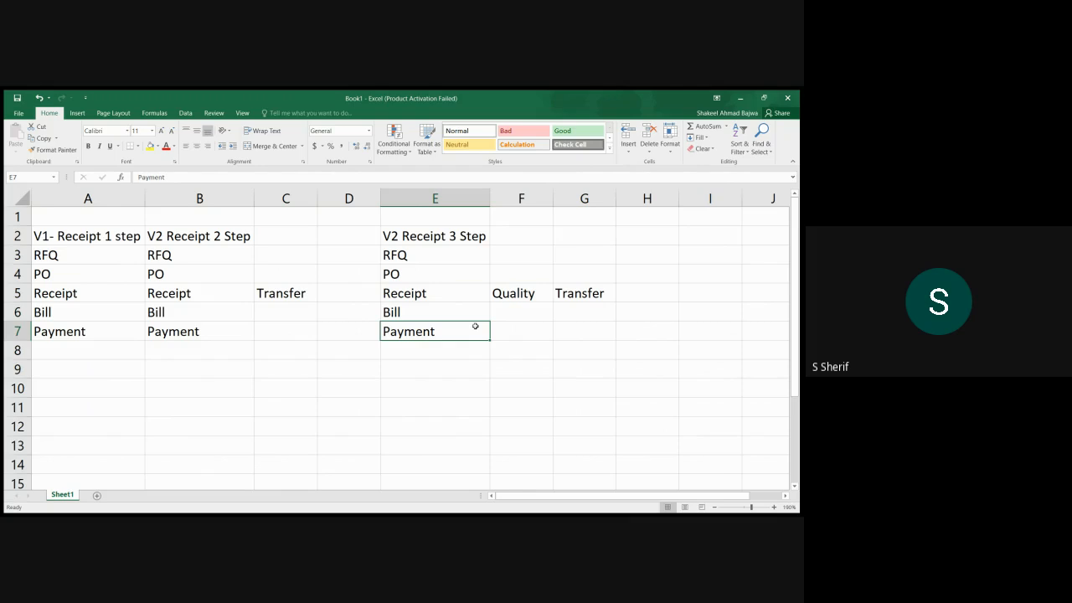
{"action": "left_click", "coordinate": [457, 296]}
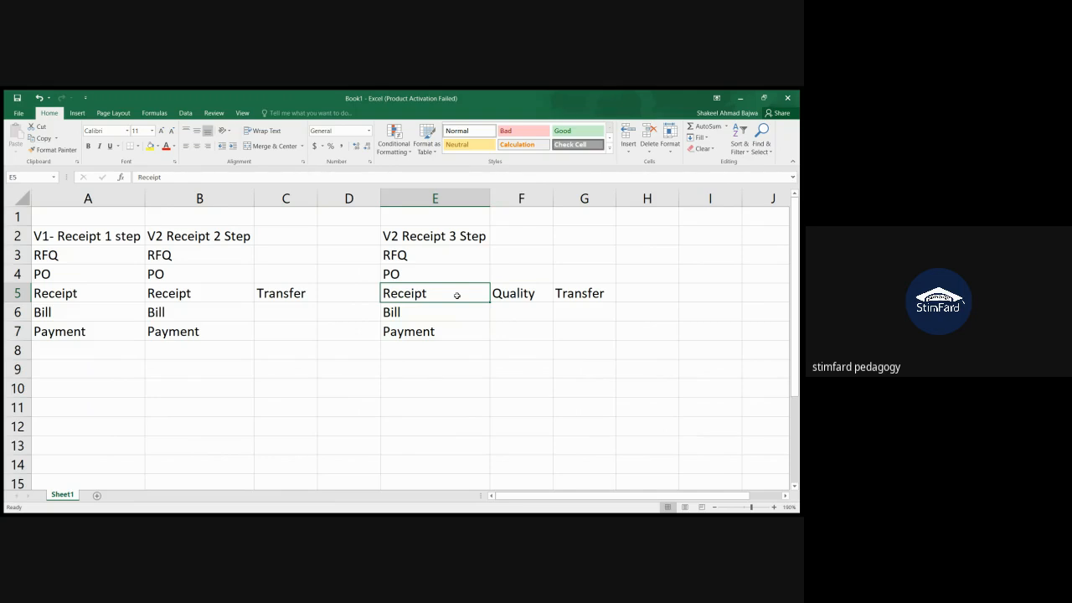
Step: Reorder the three-step list's receipt row by moving Transfer from G5 to F5 and entering Quality in G5
{"action": "left_click", "coordinate": [572, 289]}
{"action": "key", "text": "ctrl+c"}
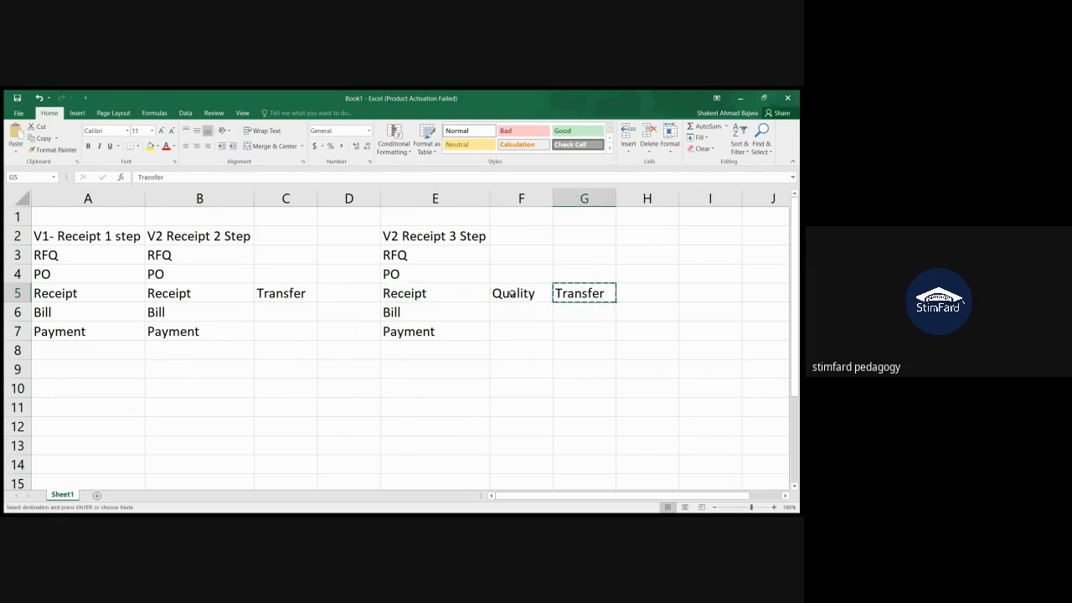
{"action": "left_click", "coordinate": [511, 293]}
{"action": "key", "text": "ctrl+v"}
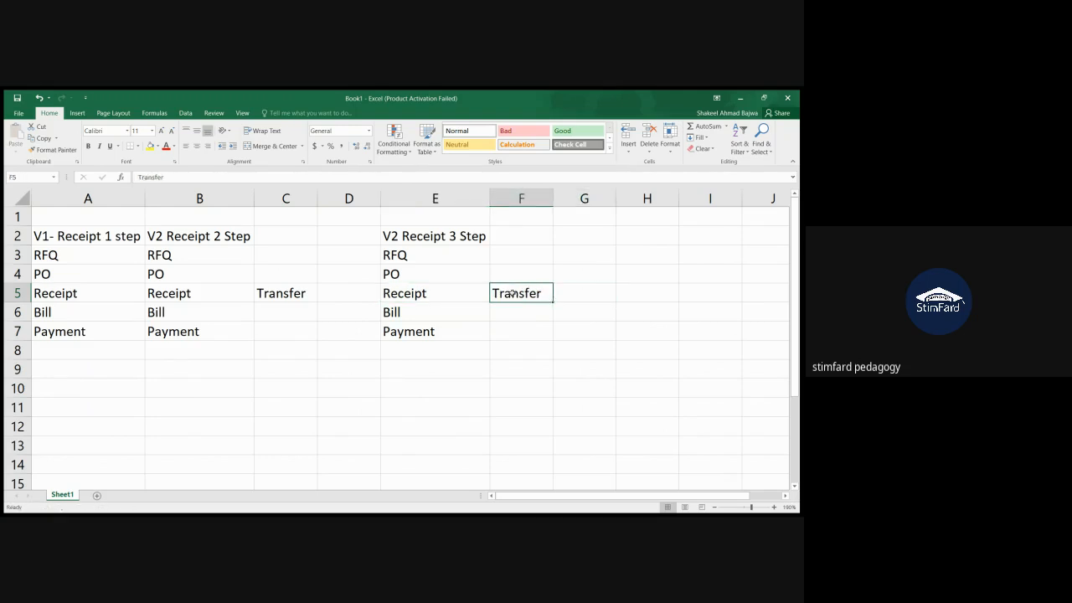
{"action": "left_click", "coordinate": [569, 293]}
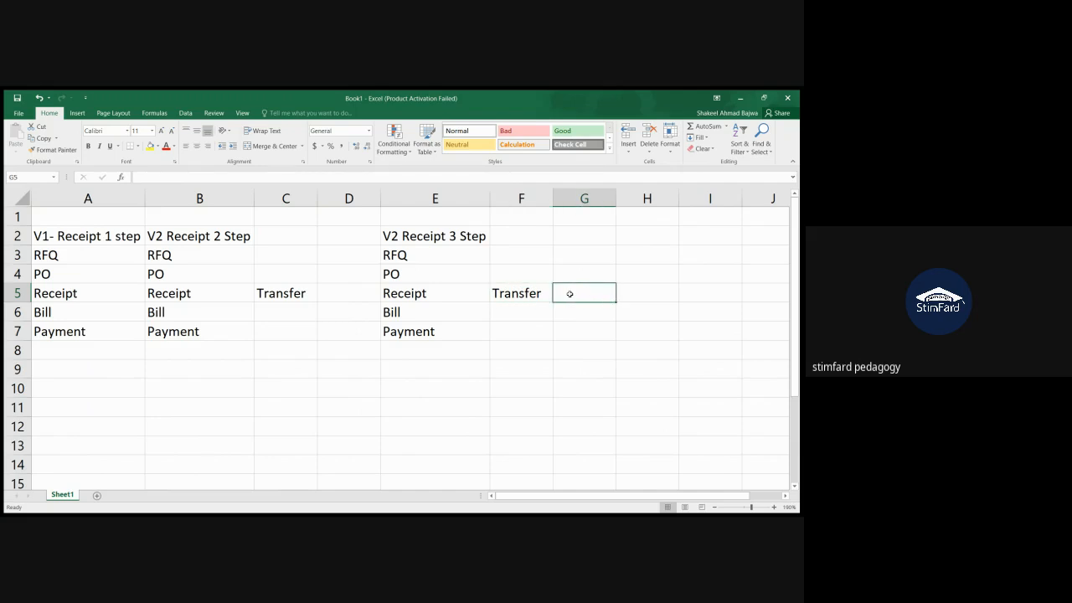
{"action": "double_click", "coordinate": [569, 293]}
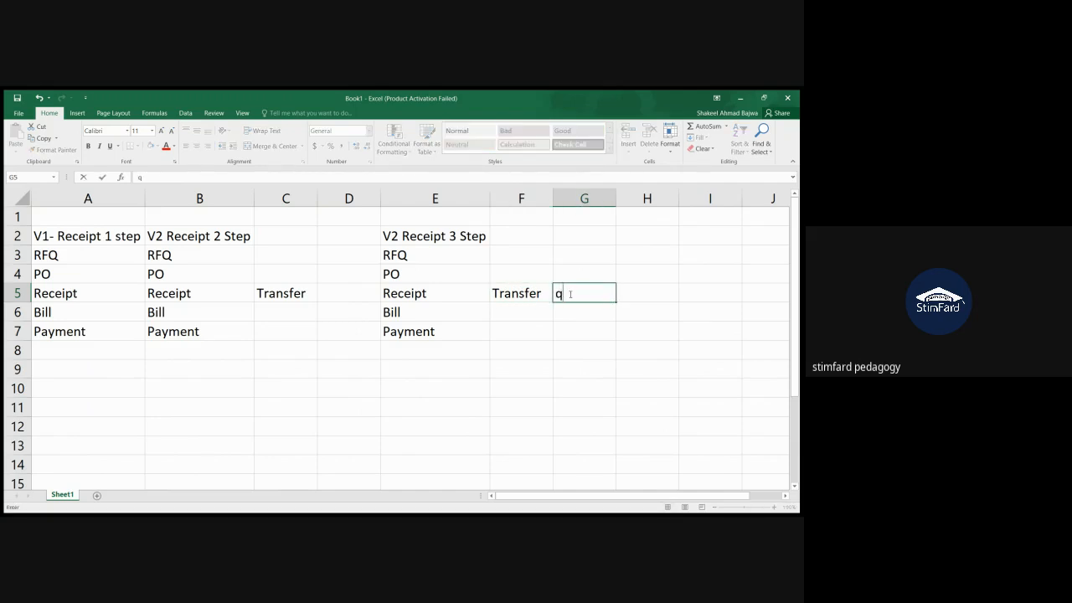
{"action": "type", "text": "Quality"}
{"action": "left_click", "coordinate": [562, 314]}
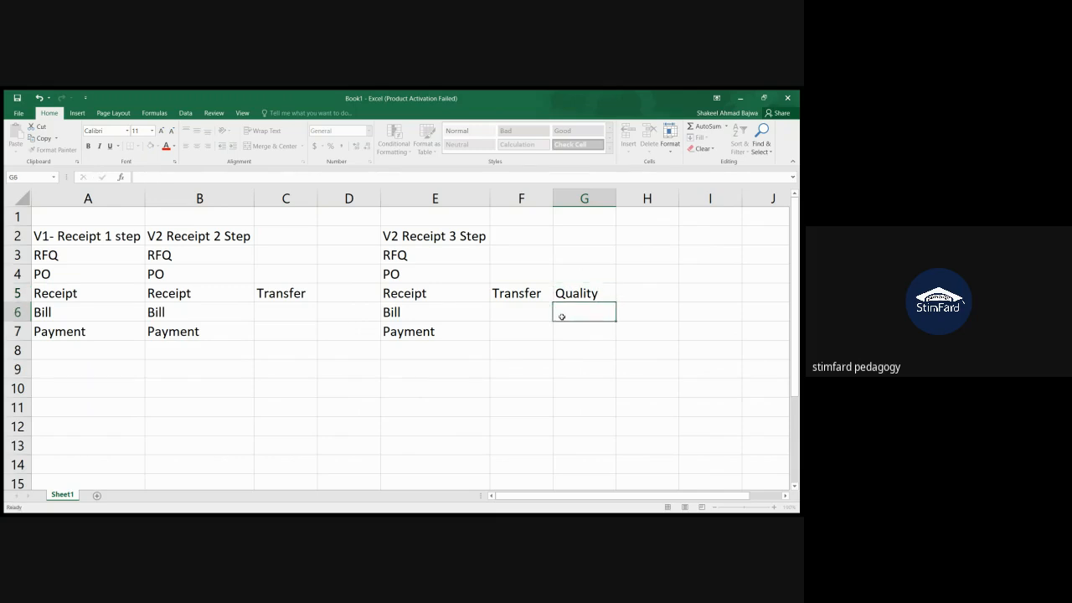
{"action": "left_click", "coordinate": [462, 293]}
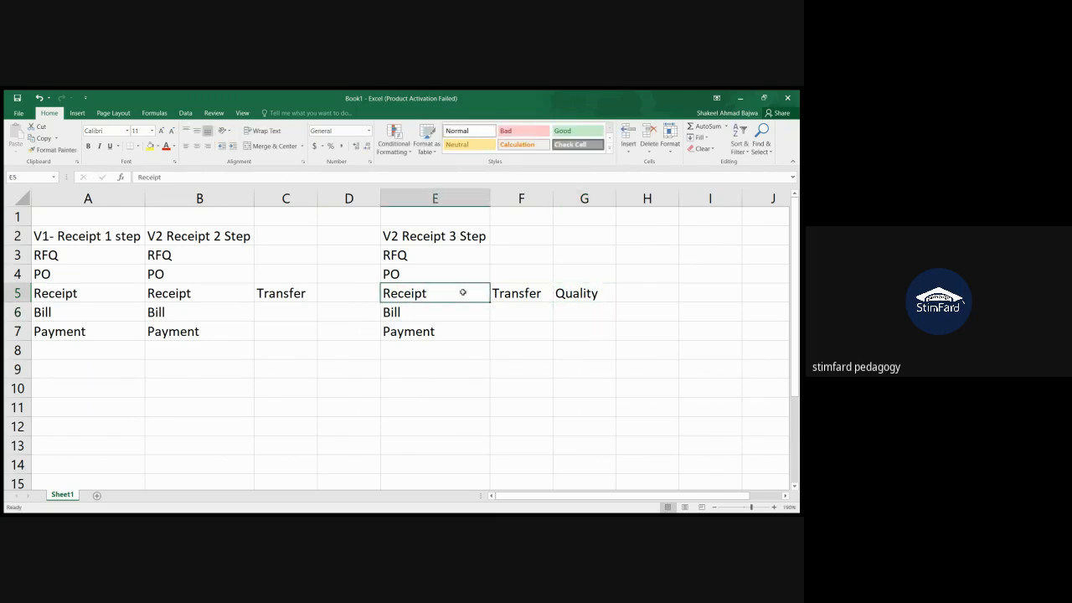
{"action": "left_click", "coordinate": [511, 296]}
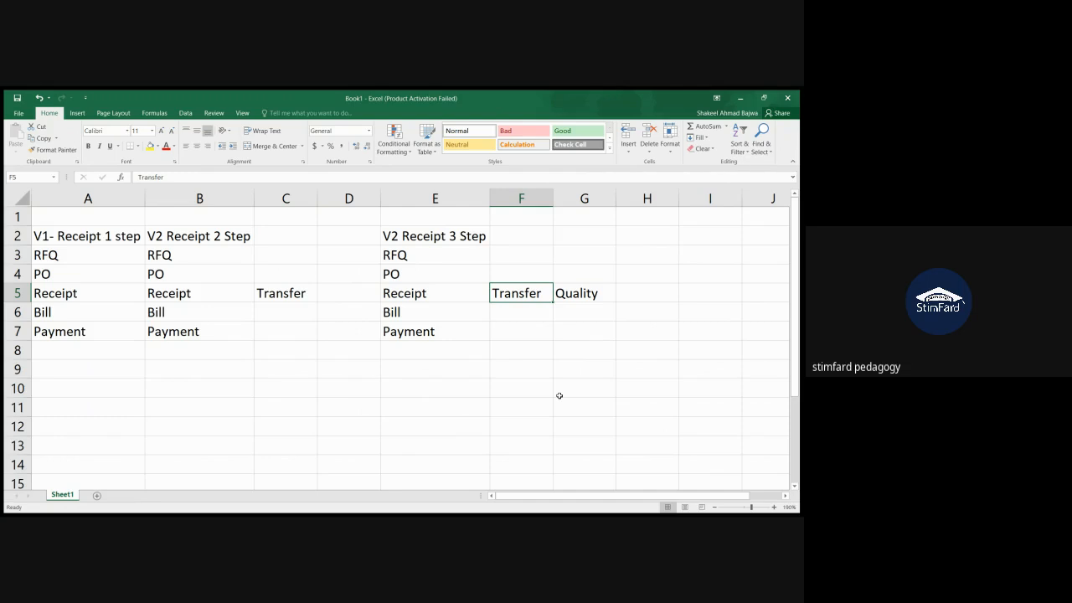
{"action": "left_click", "coordinate": [594, 295]}
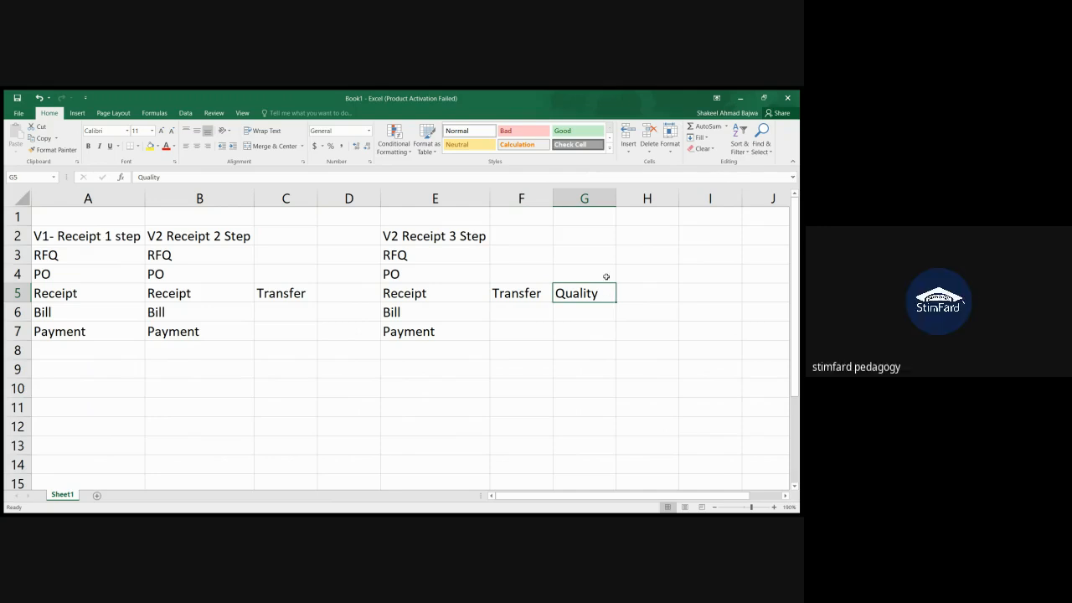
{"action": "mouse_move", "coordinate": [594, 287]}
{"action": "left_mouse_down"}
{"action": "mouse_move", "coordinate": [586, 306]}
{"action": "mouse_move", "coordinate": [584, 291]}
{"action": "left_mouse_up"}
{"action": "key", "text": "alt+Tab"}
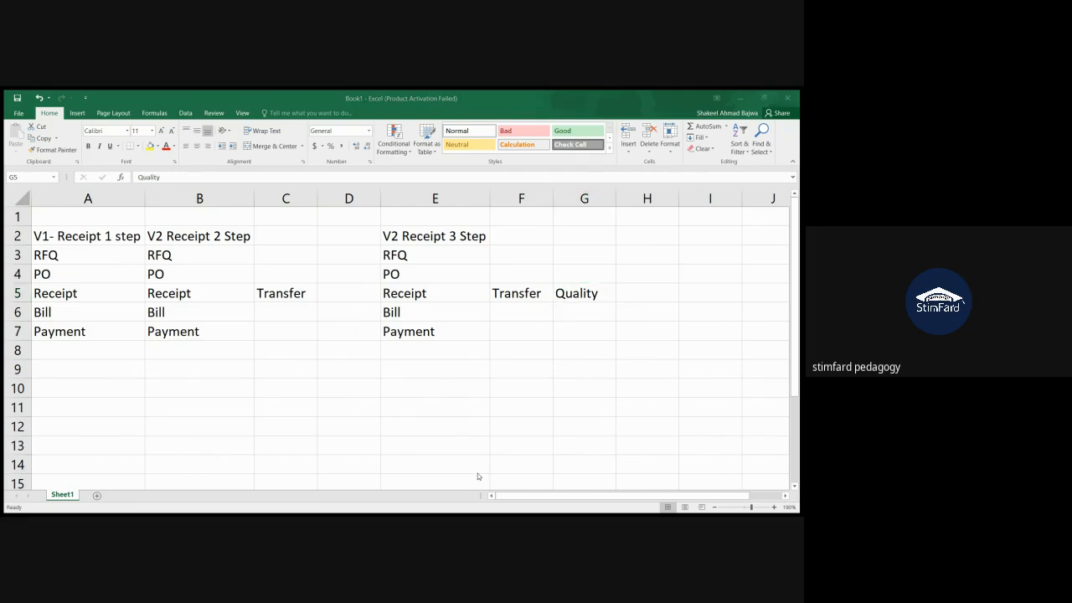
{"action": "left_click", "coordinate": [117, 307]}
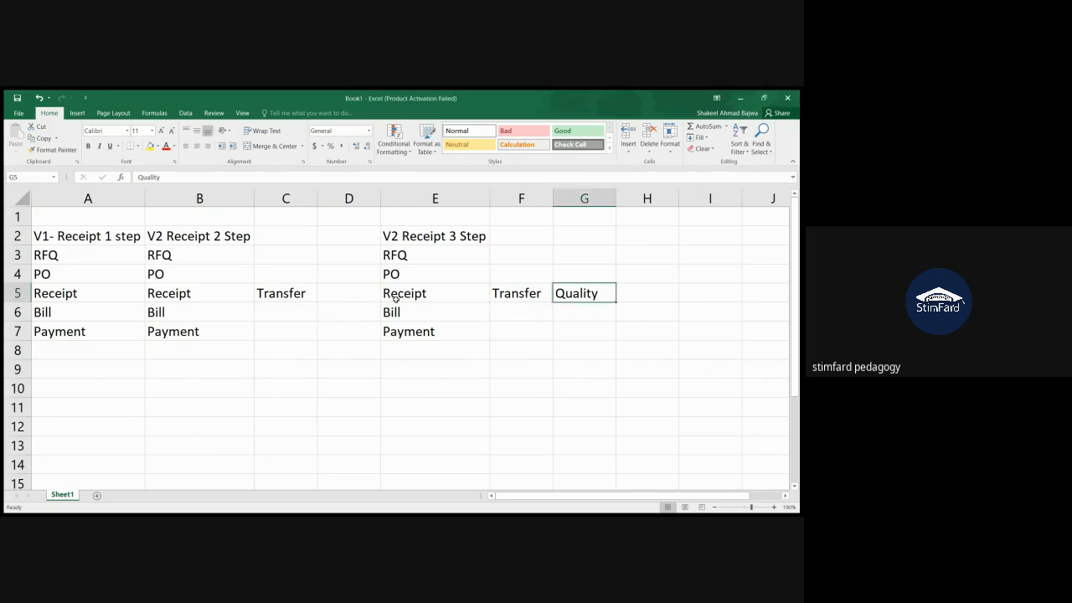
{"action": "left_click_drag", "start_coordinate": [395, 298], "coordinate": [566, 293]}
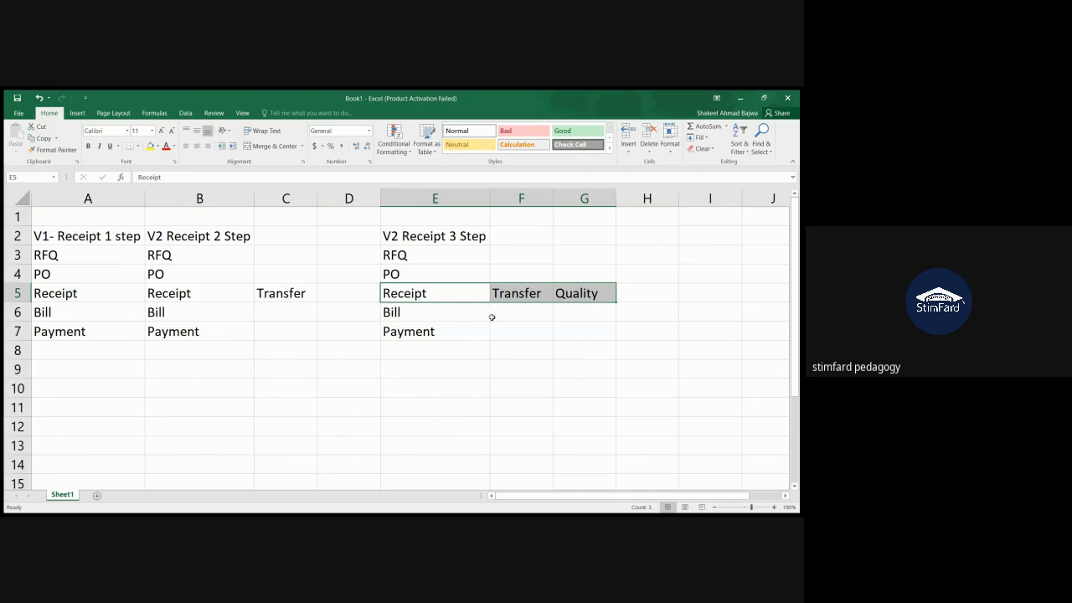
{"action": "left_click", "coordinate": [513, 298]}
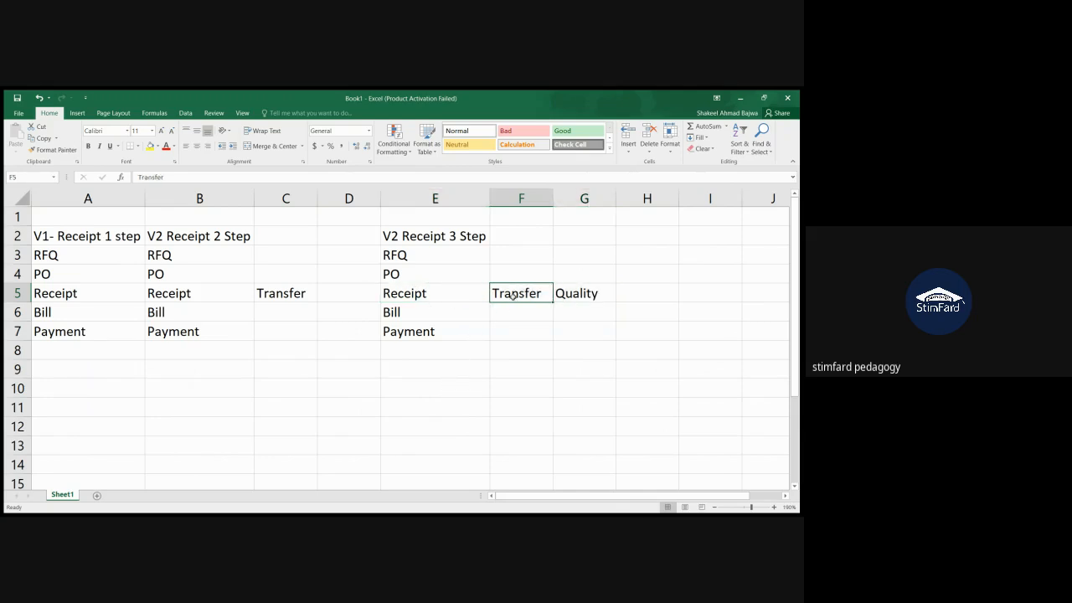
{"action": "left_click_drag", "start_coordinate": [513, 297], "coordinate": [639, 289]}
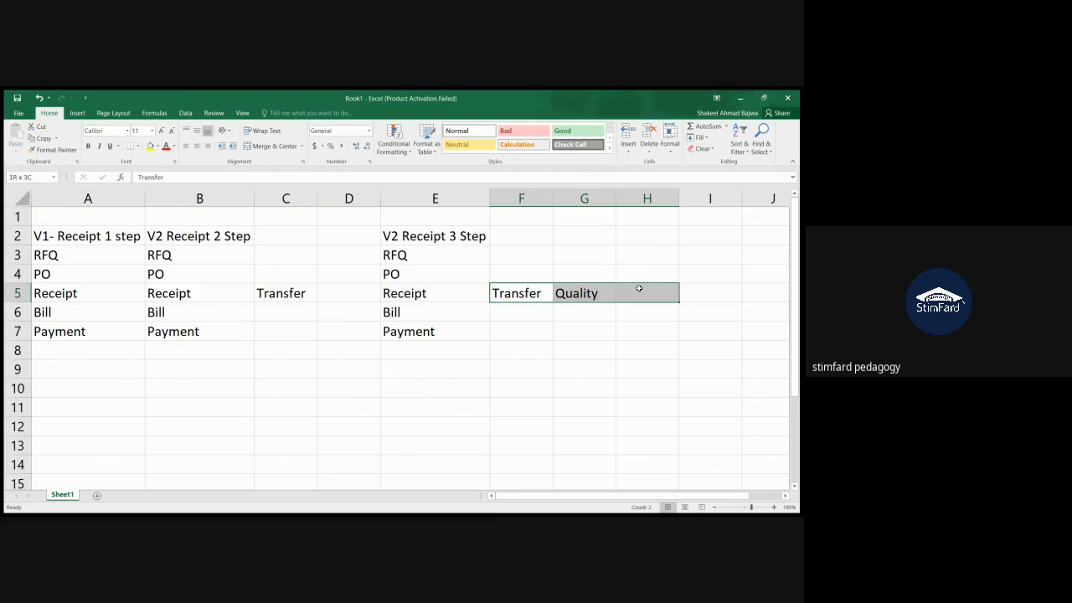
{"action": "left_click_drag", "start_coordinate": [639, 289], "coordinate": [639, 289]}
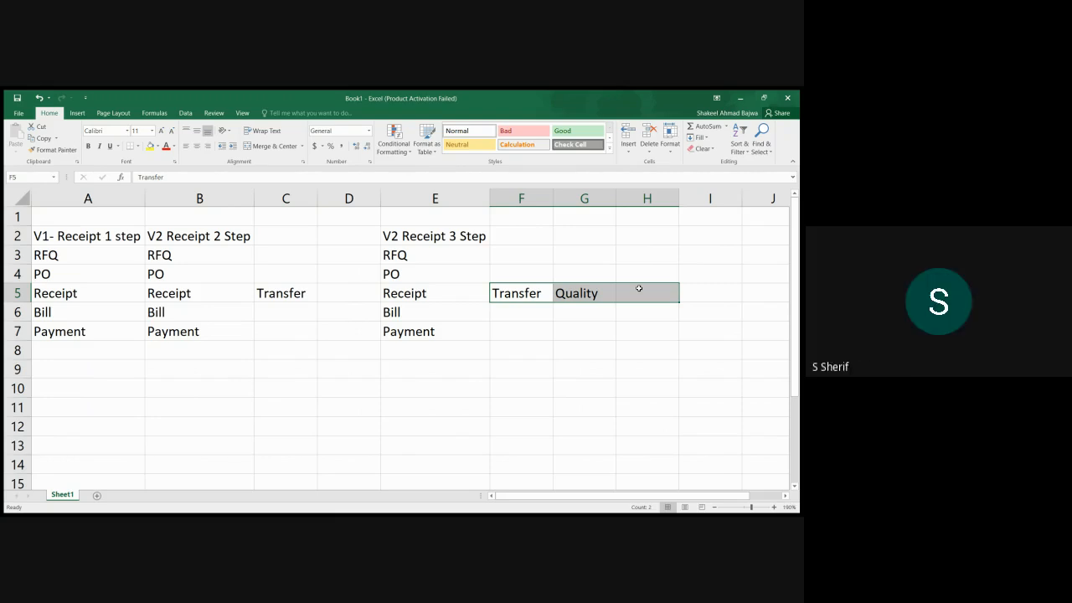
{"action": "key", "text": "alt+Tab"}
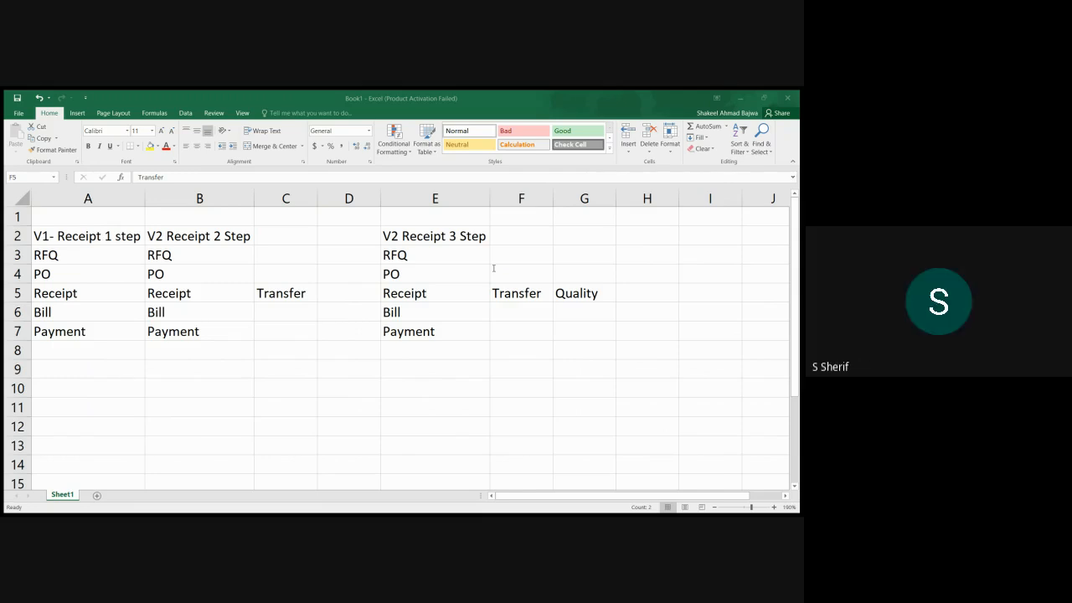
{"action": "key", "text": "alt+Tab"}
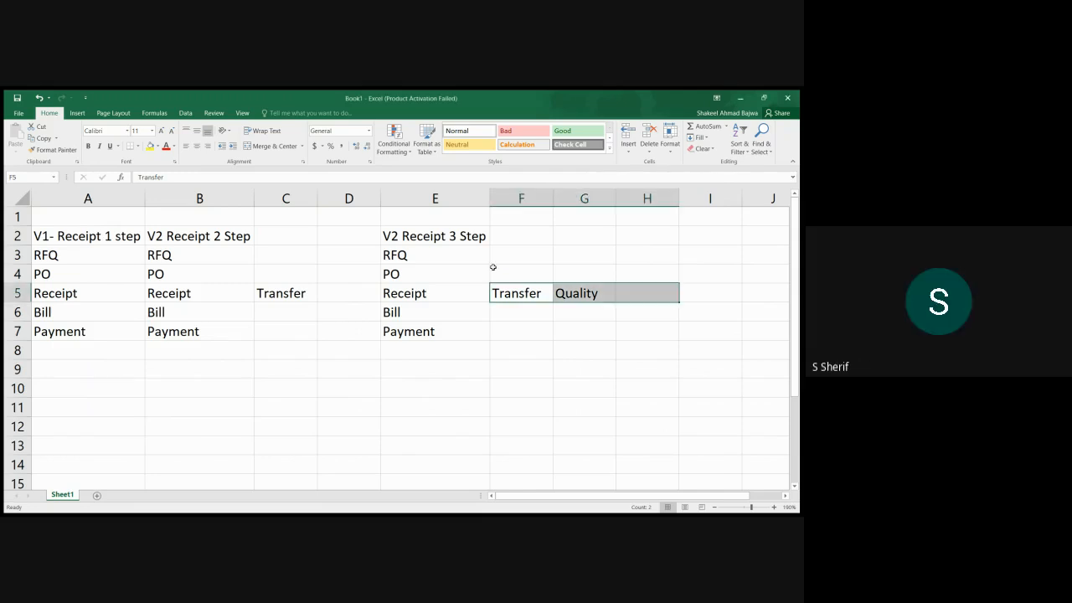
Step: Switch to Odoo in the browser and open the Warehouses list by searching the apps for "ware"
{"action": "left_click", "coordinate": [401, 470]}
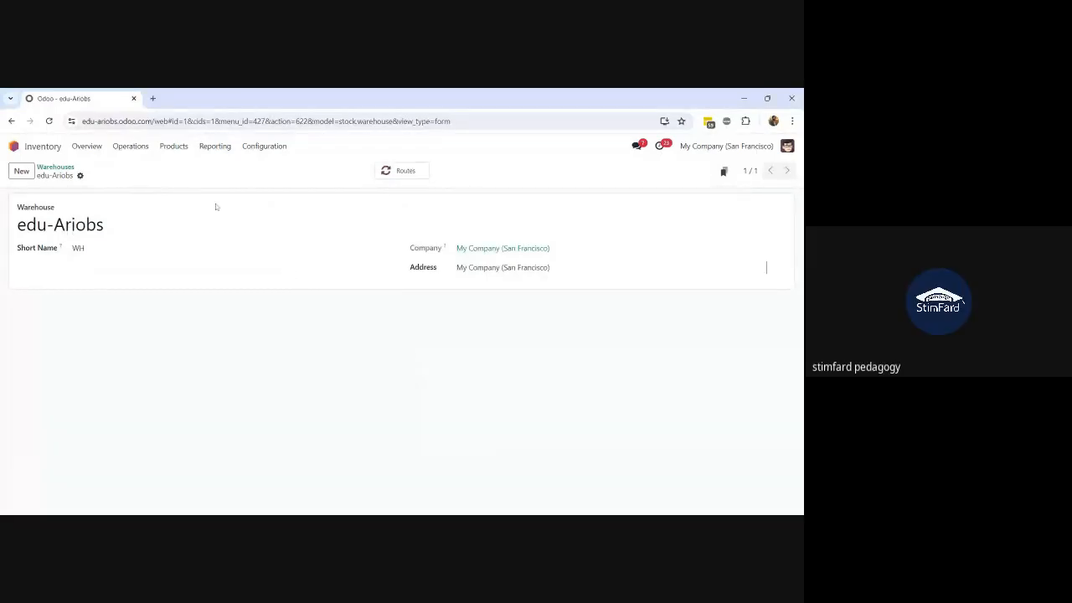
{"action": "left_click", "coordinate": [17, 148]}
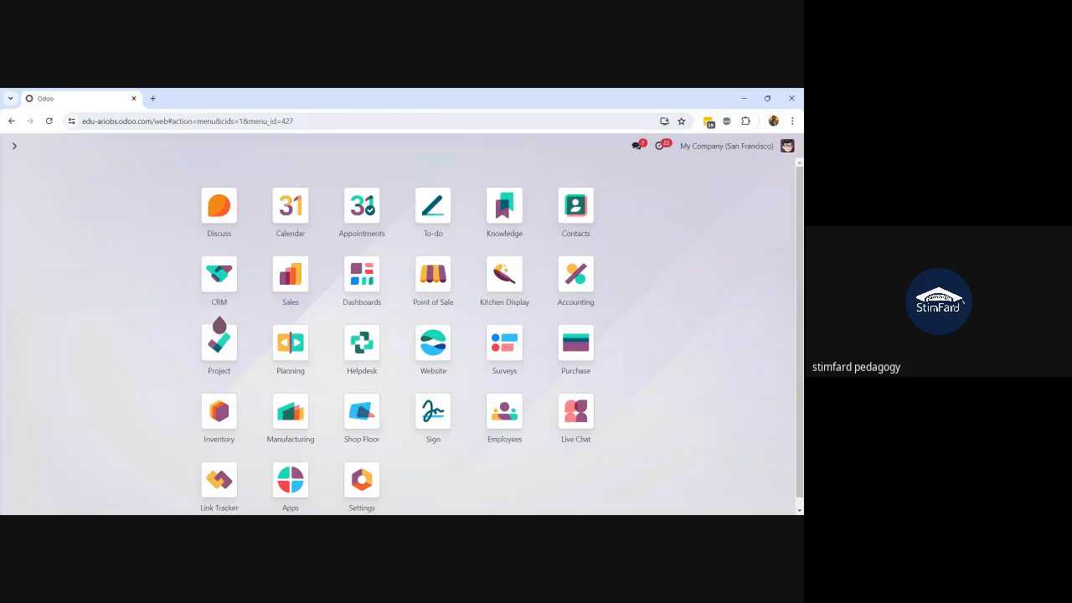
{"action": "type", "text": "ware"}
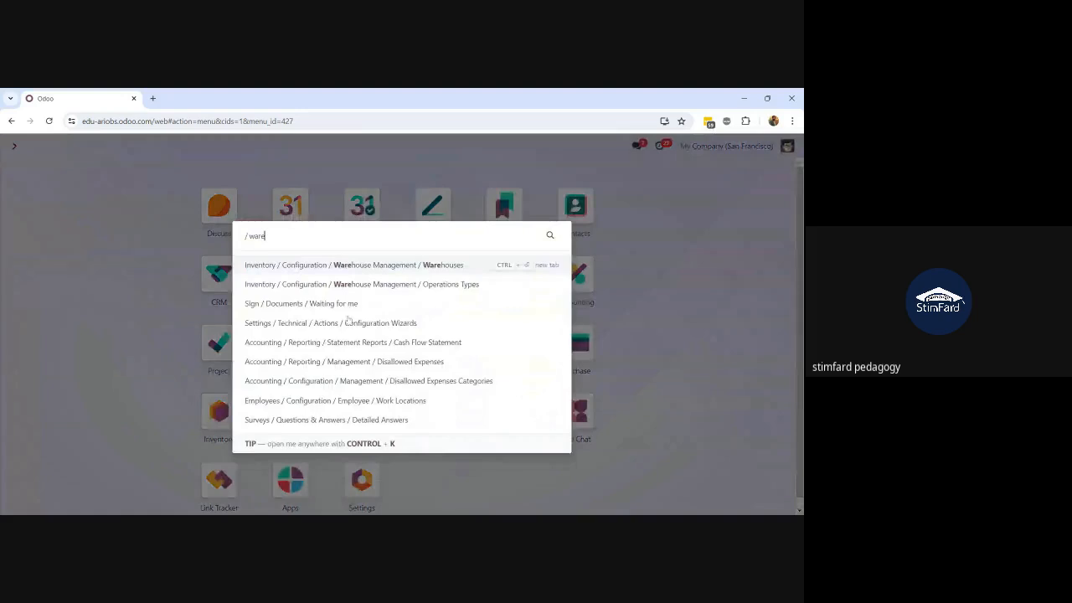
{"action": "key", "text": "Return"}
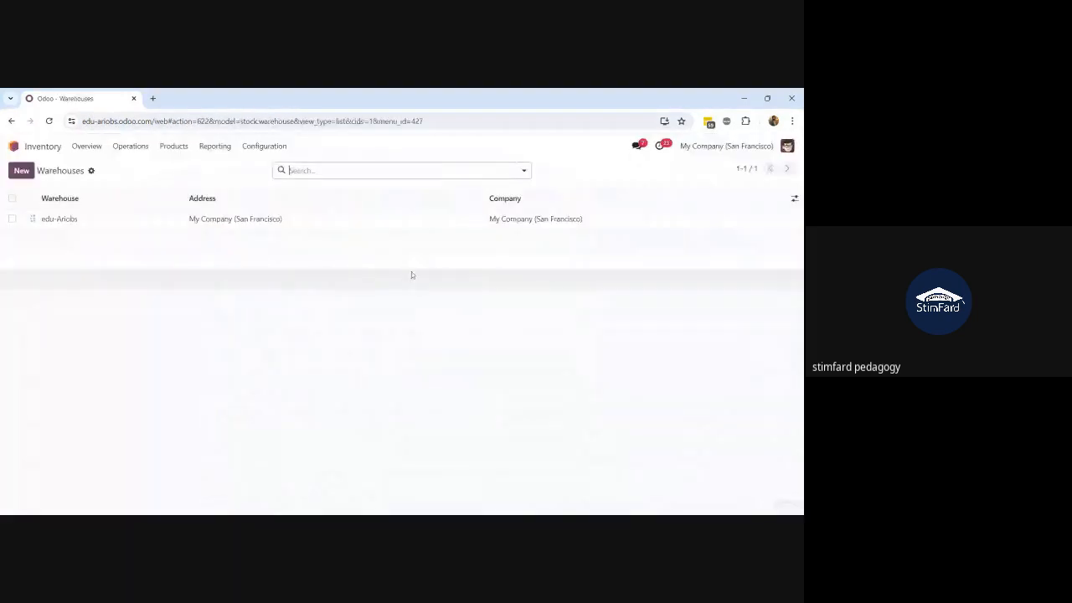
Step: Go to the Inventory app, open its warehouse configuration and bring up the edu-Ariobs warehouse record
{"action": "left_click", "coordinate": [13, 145]}
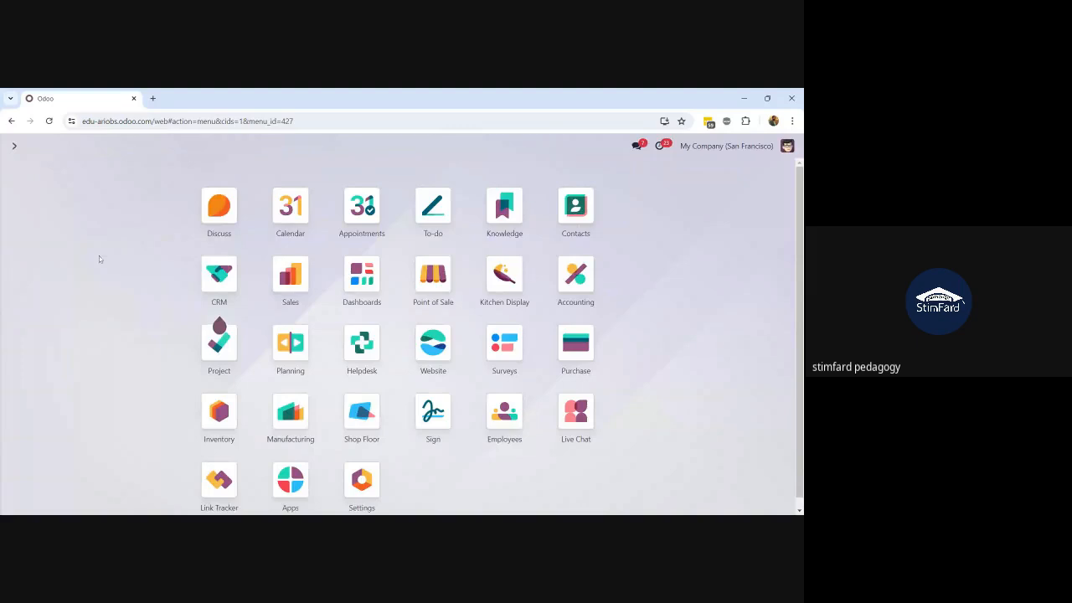
{"action": "type", "text": "inv"}
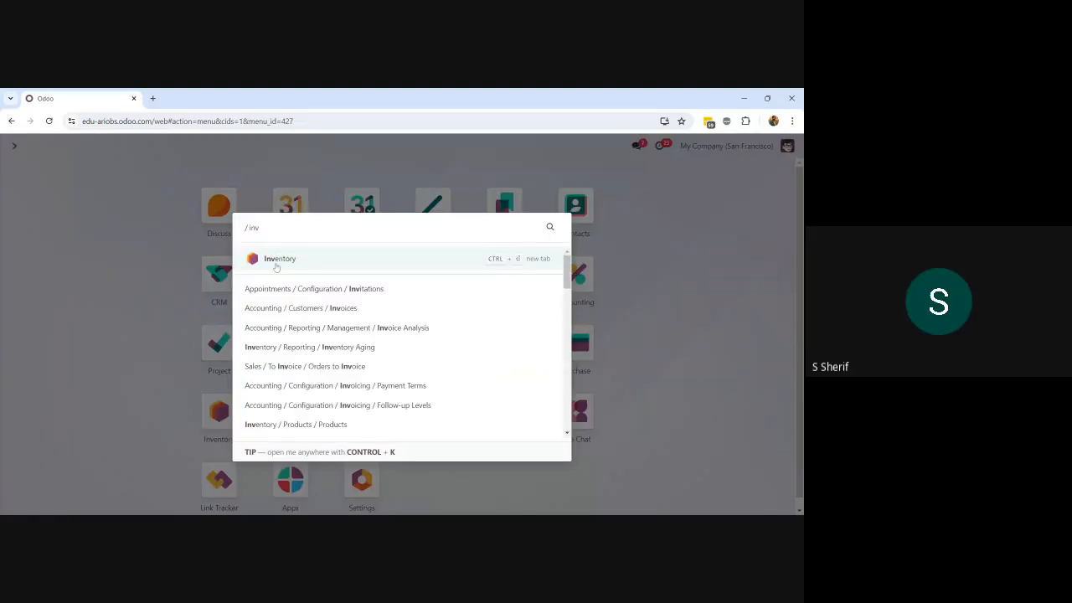
{"action": "left_click", "coordinate": [276, 266]}
{"action": "left_click", "coordinate": [265, 147]}
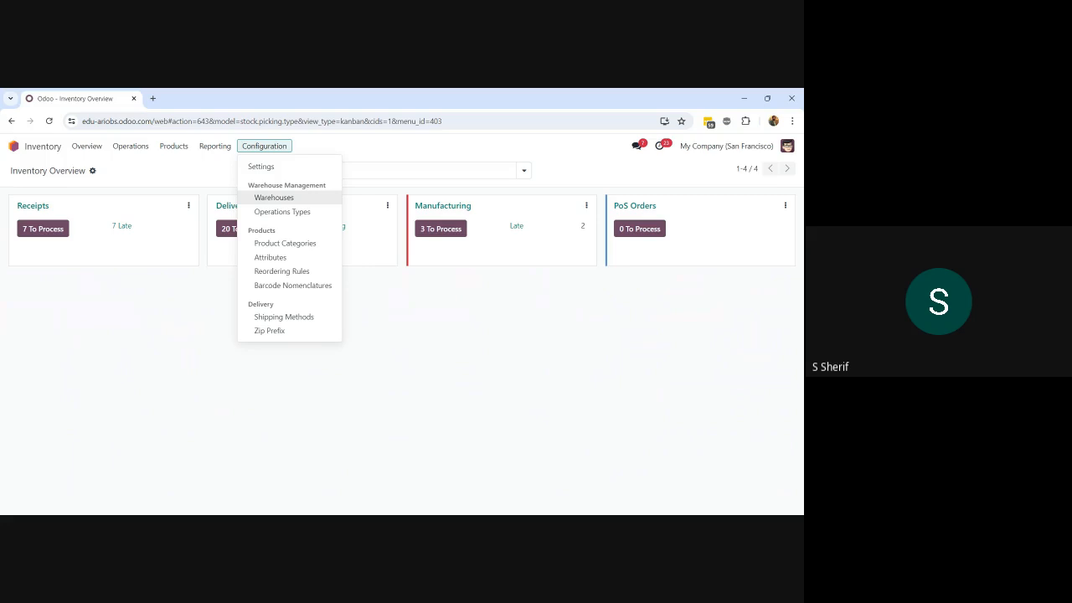
{"action": "left_click", "coordinate": [274, 197]}
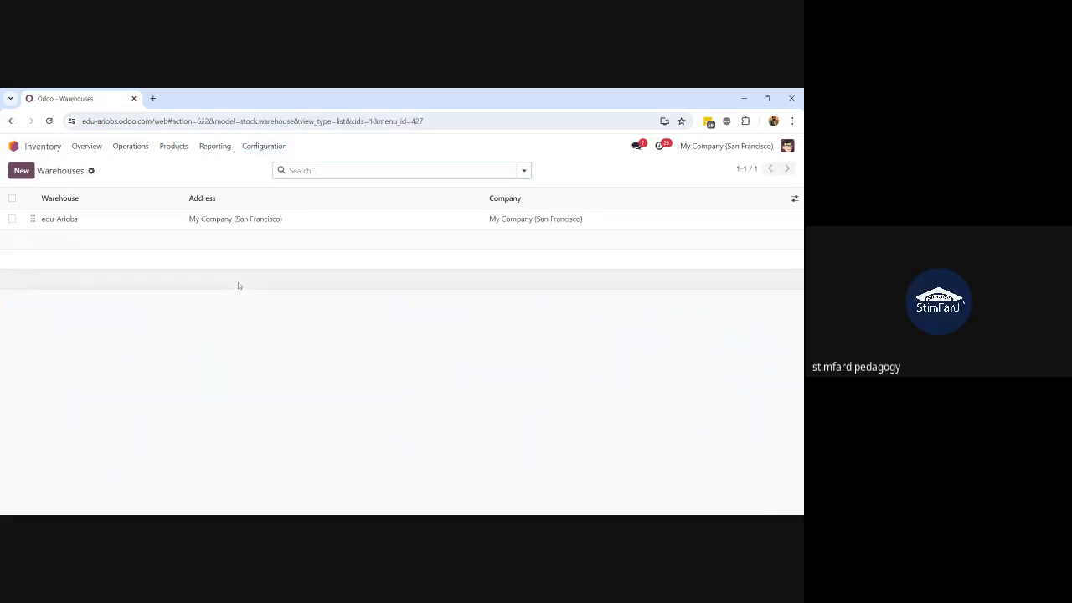
{"action": "left_click", "coordinate": [175, 221]}
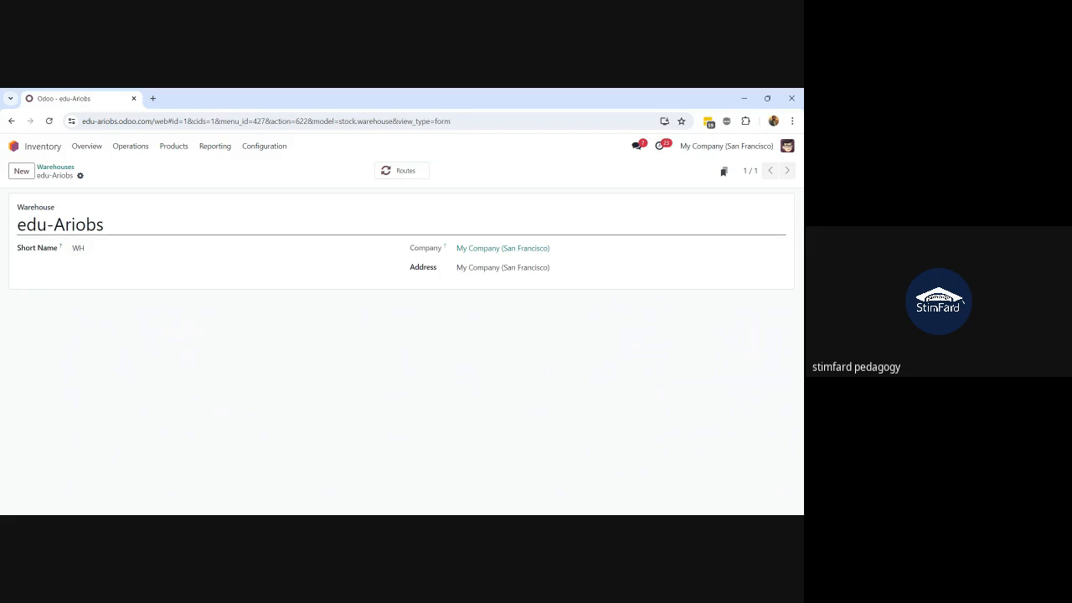
{"action": "key", "text": "Tab"}
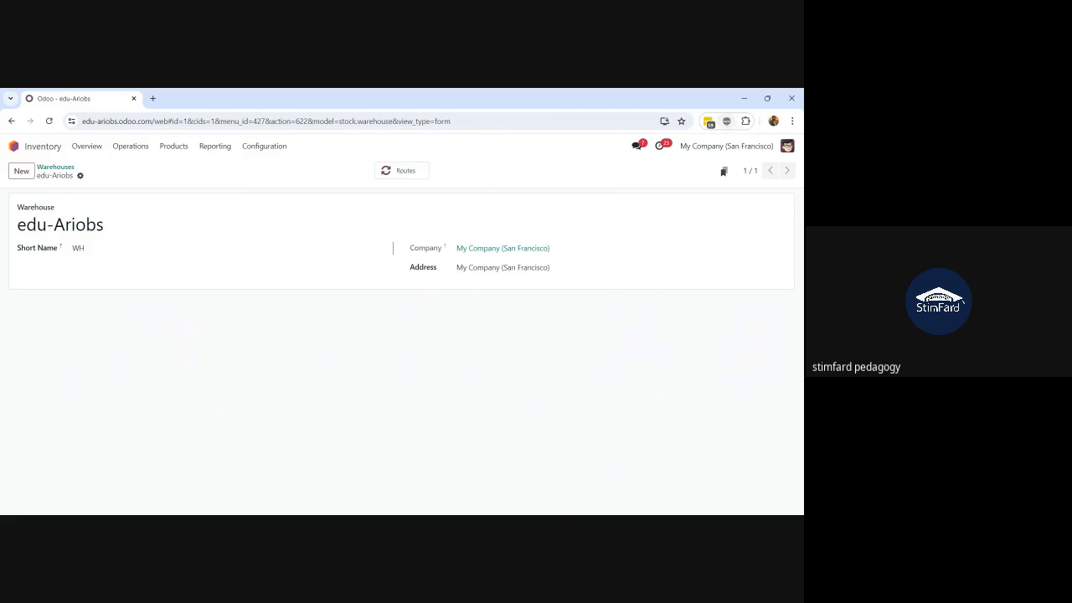
Step: Activate developer mode and reopen the edu-Ariobs warehouse record from the Warehouses list
{"action": "left_click", "coordinate": [727, 121]}
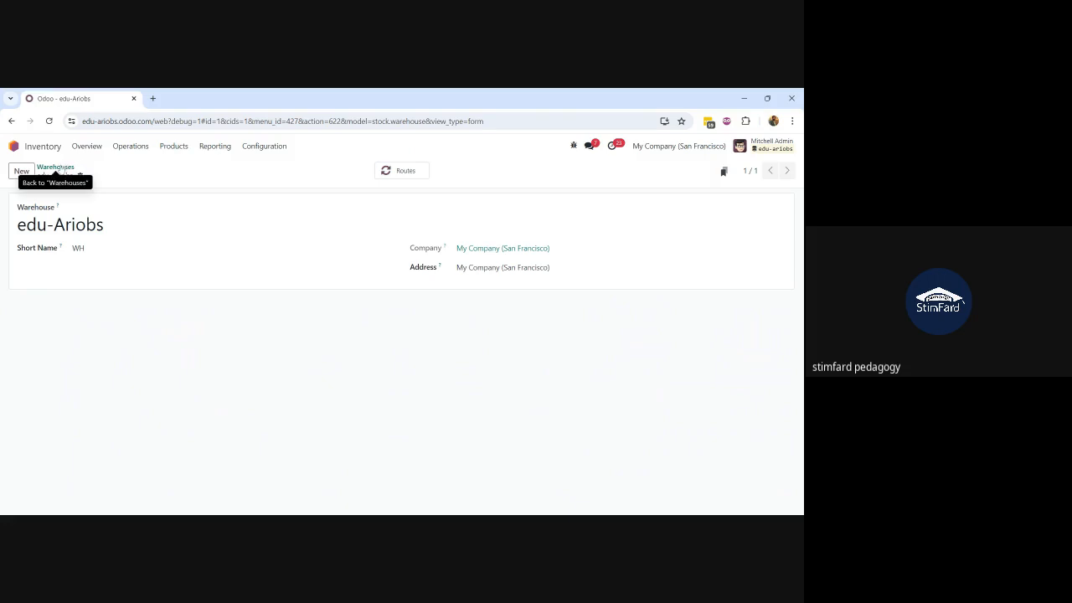
{"action": "left_click", "coordinate": [55, 167]}
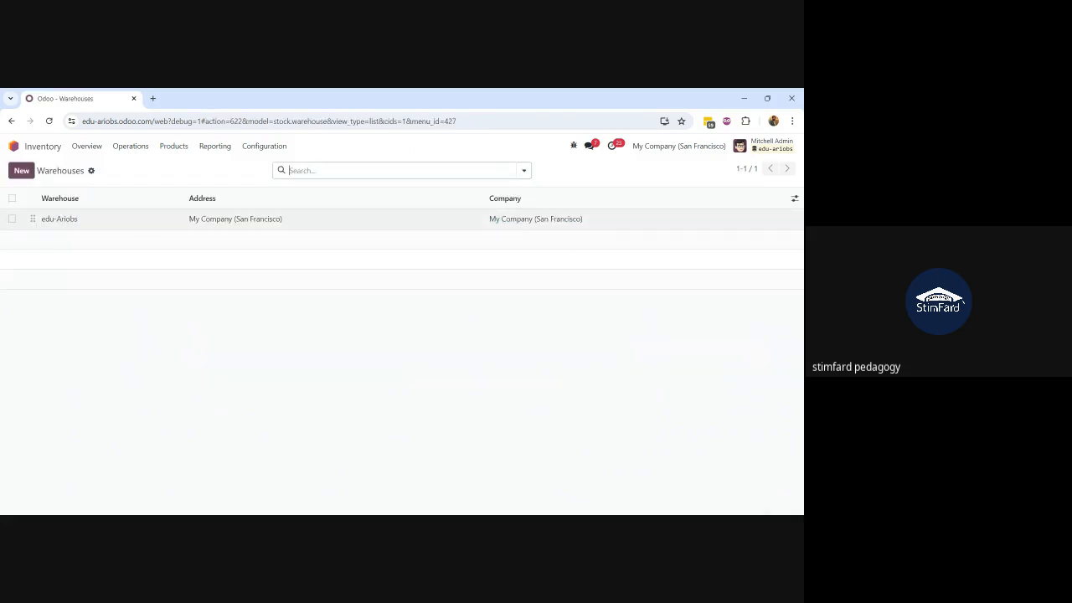
{"action": "left_click", "coordinate": [247, 220]}
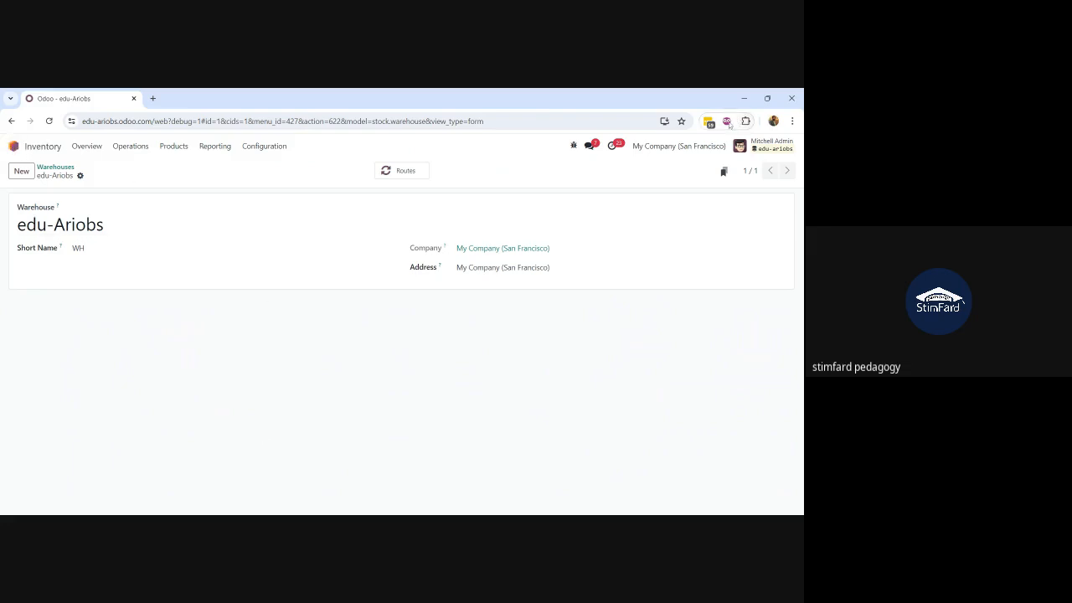
Step: Open the Settings app and examine the general settings, including the Developer Tools options and the Companies section
{"action": "left_click", "coordinate": [14, 147]}
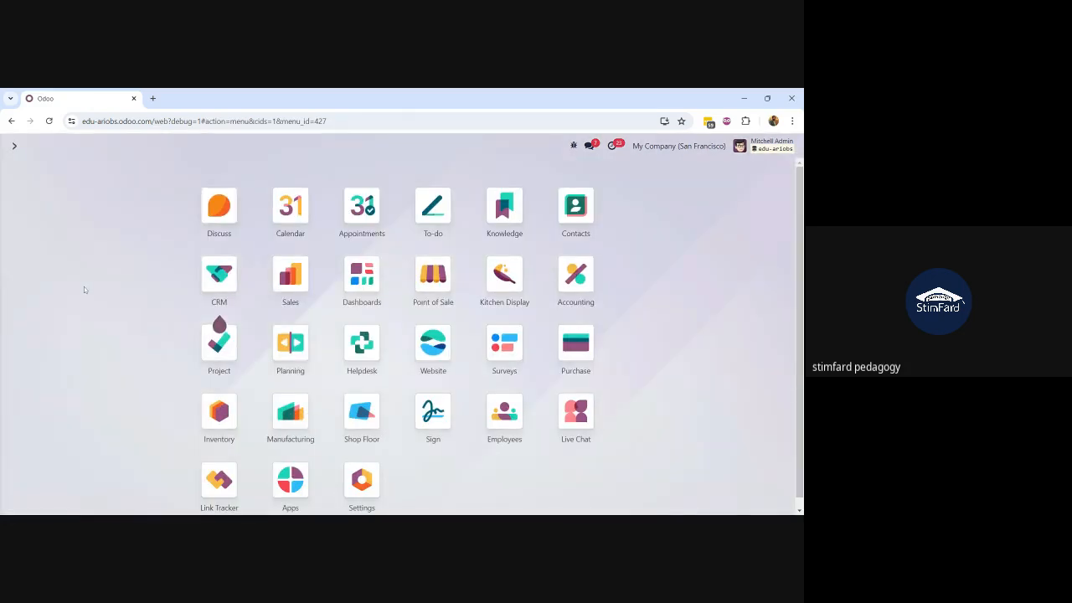
{"action": "type", "text": "sett"}
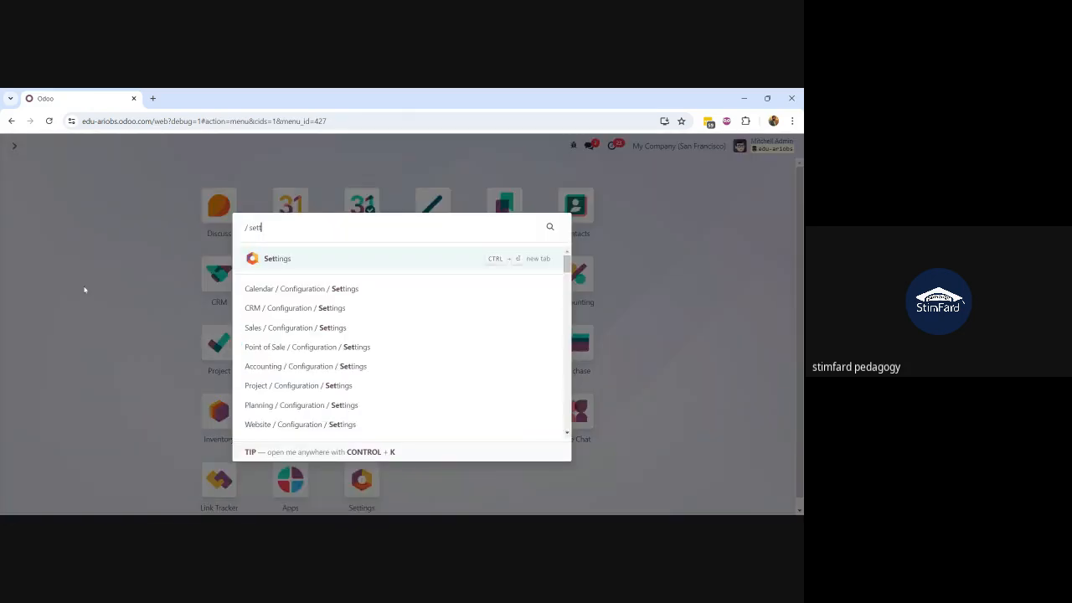
{"action": "left_click", "coordinate": [277, 263]}
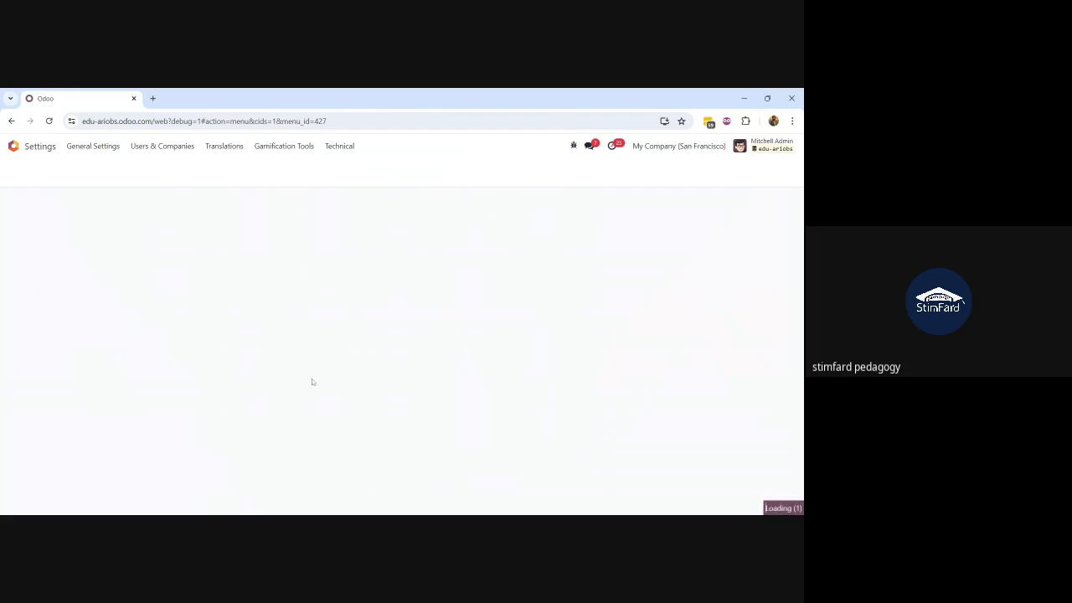
{"action": "scroll", "coordinate": [312, 382], "scroll_direction": "down", "scroll_amount": 20}
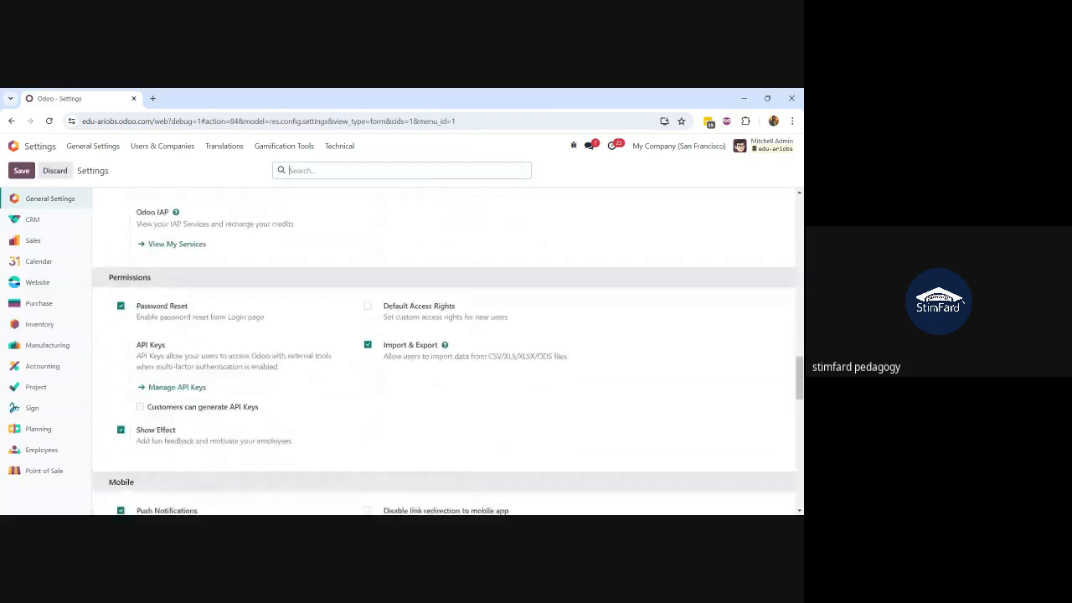
{"action": "scroll", "coordinate": [256, 366], "scroll_direction": "down", "scroll_amount": 15}
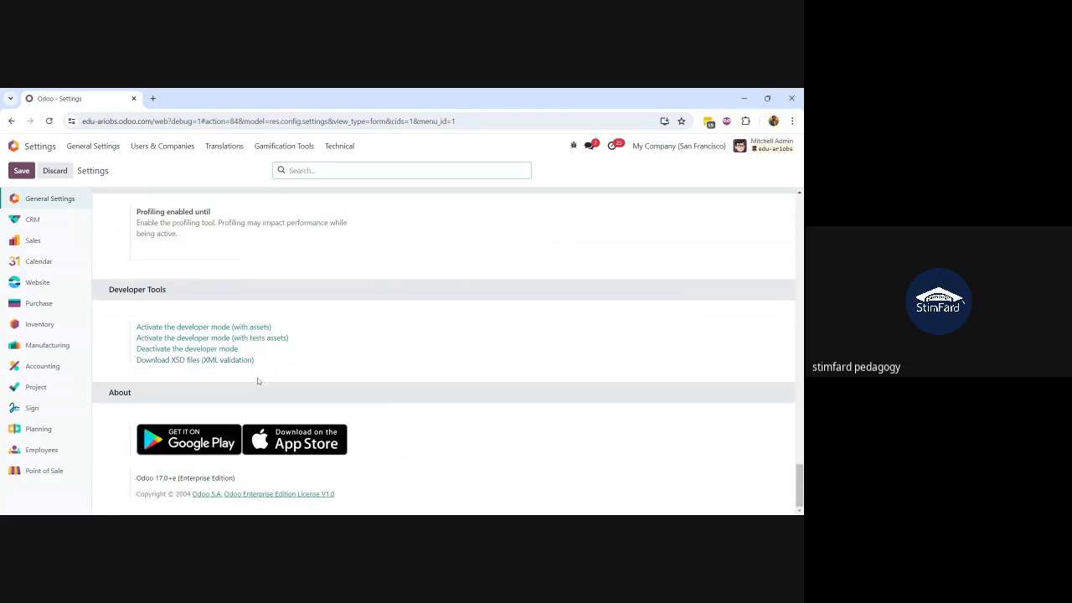
{"action": "scroll", "coordinate": [444, 352], "scroll_direction": "up", "scroll_amount": 10}
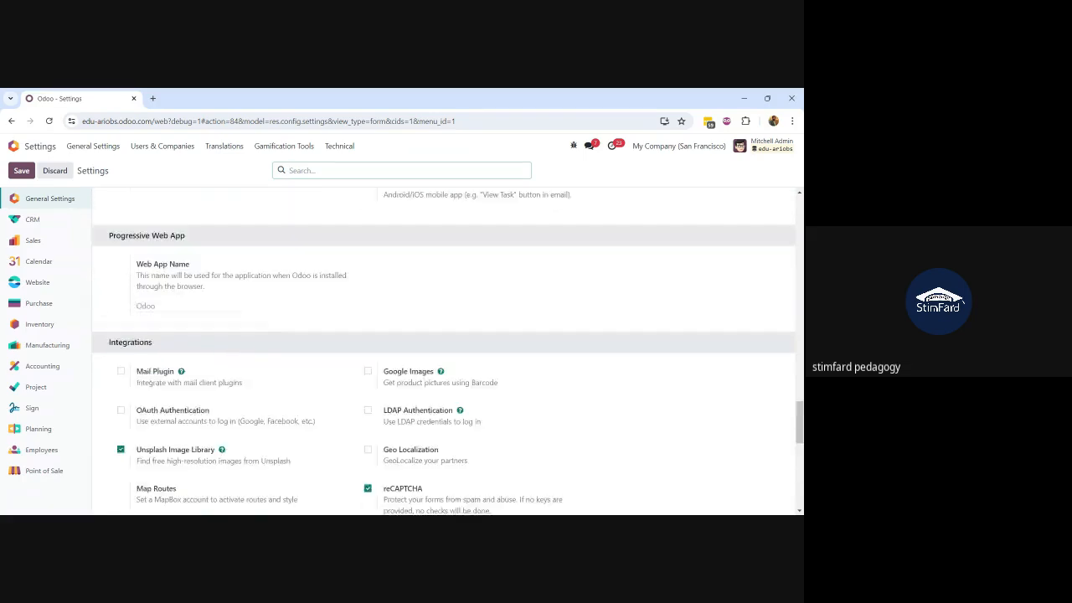
{"action": "scroll", "coordinate": [444, 352], "scroll_direction": "down", "scroll_amount": 5}
{"action": "scroll", "coordinate": [444, 352], "scroll_direction": "down", "scroll_amount": 8}
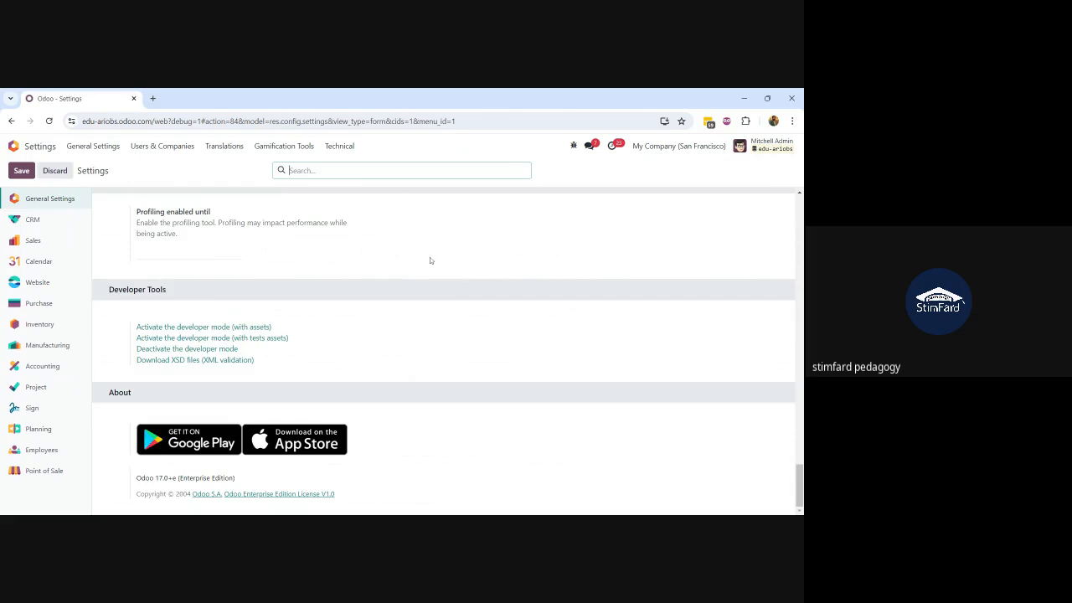
{"action": "scroll", "coordinate": [430, 259], "scroll_direction": "up", "scroll_amount": 20}
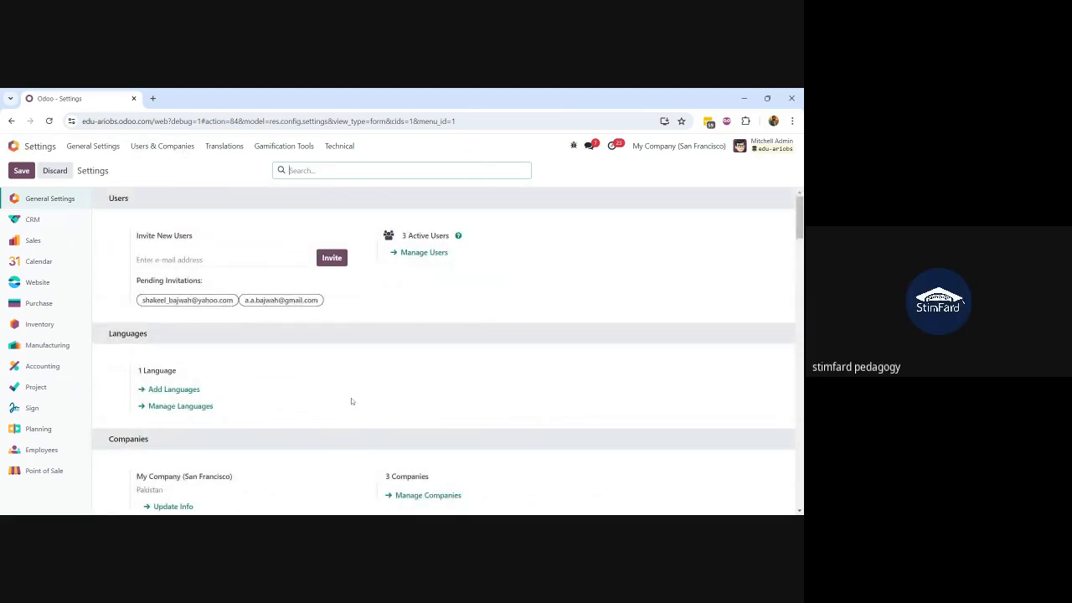
{"action": "scroll", "coordinate": [350, 401], "scroll_direction": "down", "scroll_amount": 3}
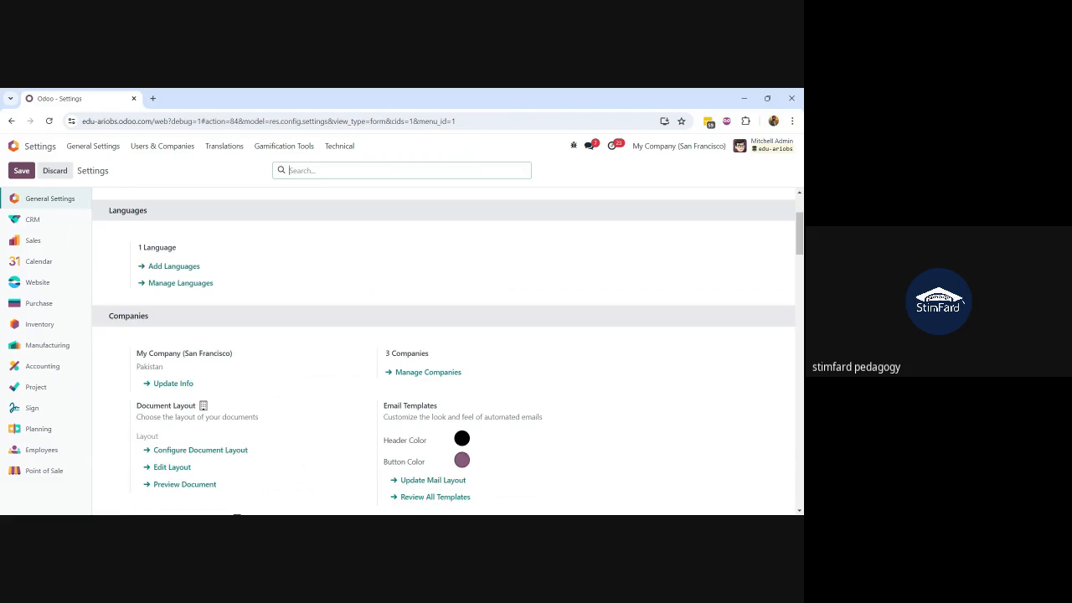
{"action": "scroll", "coordinate": [448, 350], "scroll_direction": "down", "scroll_amount": 3}
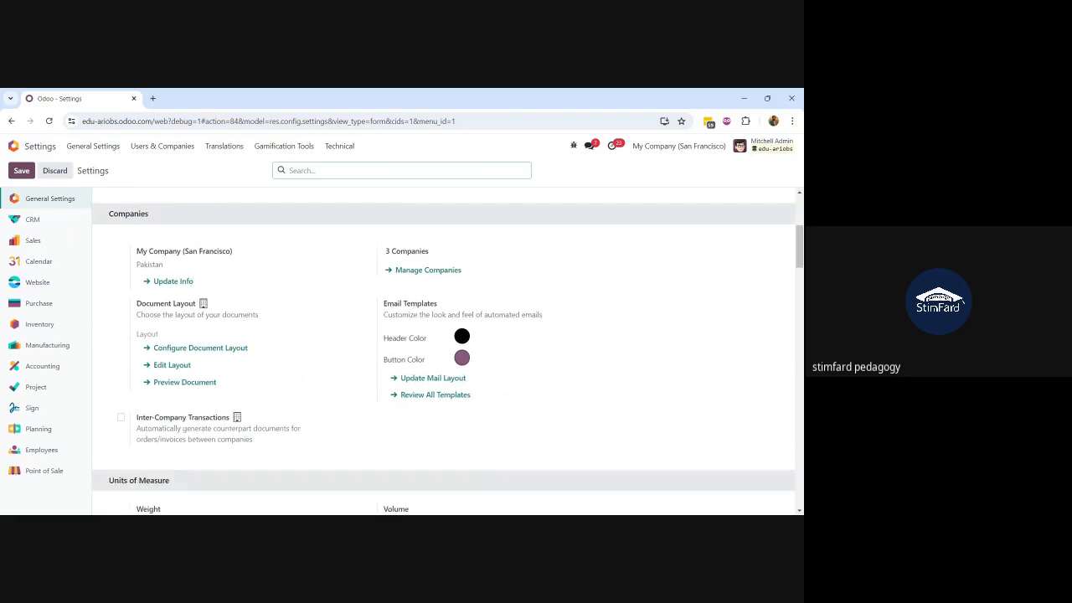
Step: Open the Inventory settings and look through the shipping, products, traceability and valuation options for the routes setting
{"action": "left_click", "coordinate": [50, 325]}
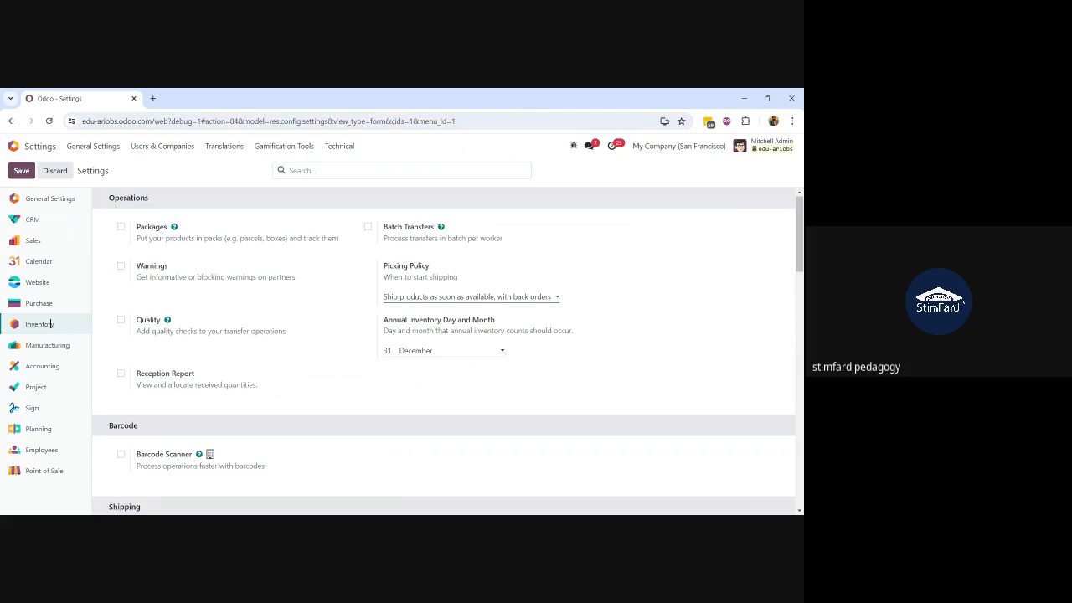
{"action": "scroll", "coordinate": [385, 431], "scroll_direction": "down", "scroll_amount": 3}
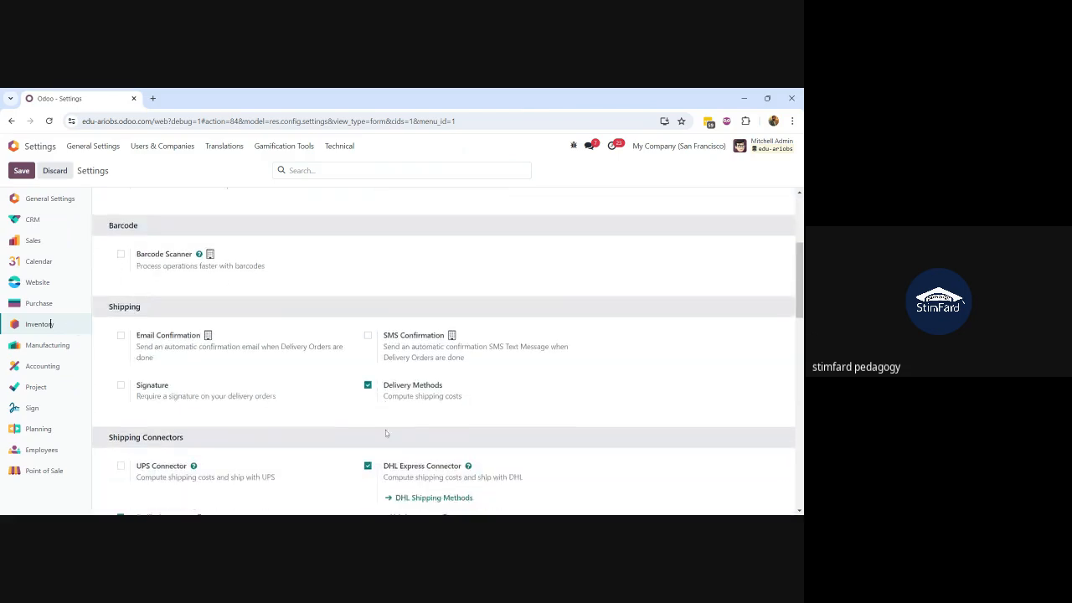
{"action": "scroll", "coordinate": [386, 433], "scroll_direction": "down", "scroll_amount": 2}
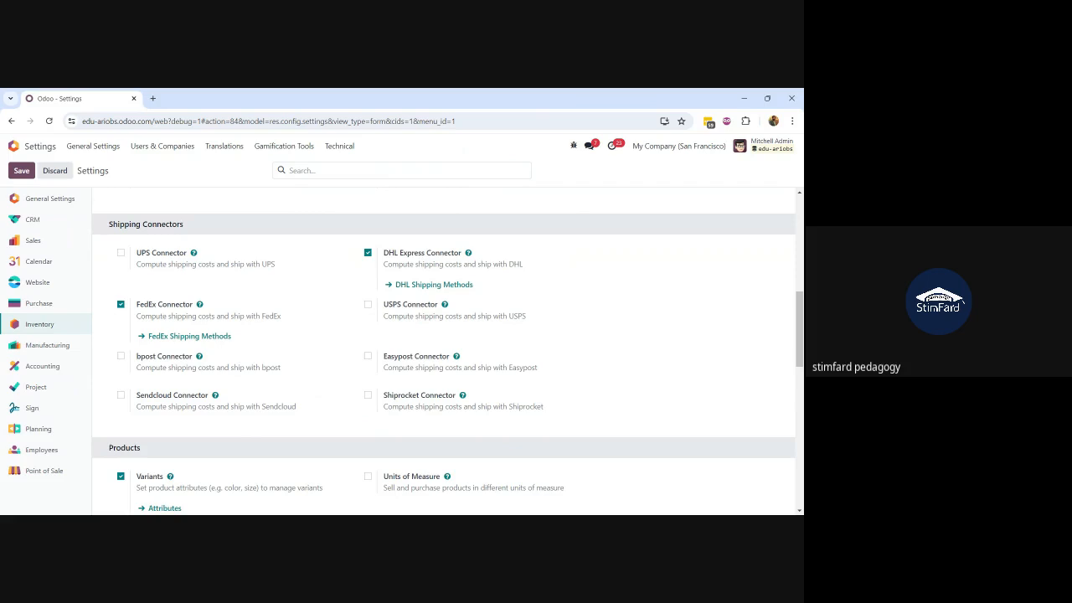
{"action": "scroll", "coordinate": [558, 305], "scroll_direction": "down", "scroll_amount": 5}
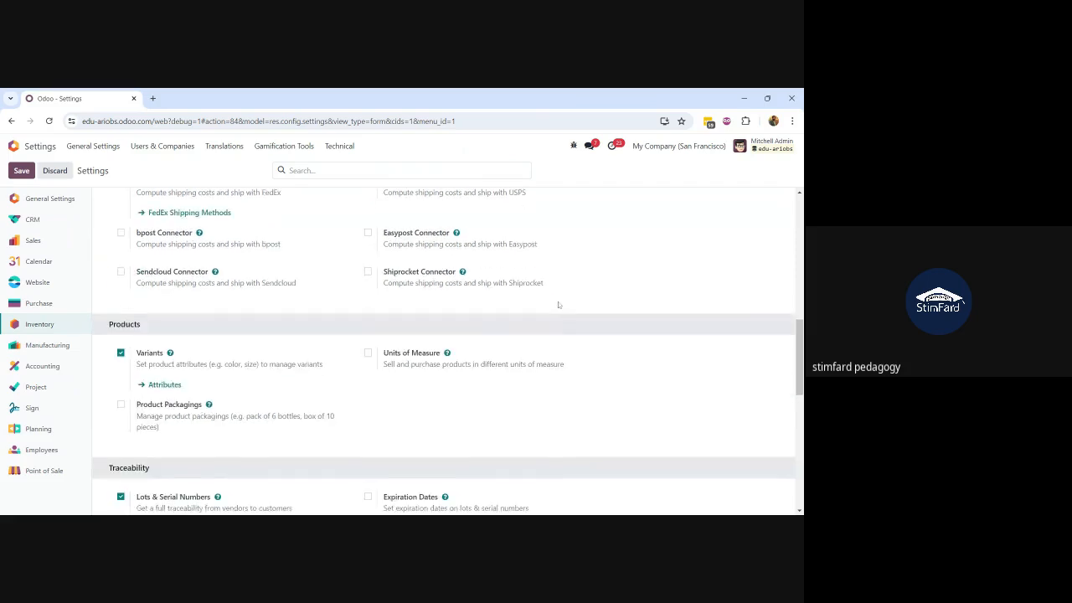
{"action": "scroll", "coordinate": [558, 304], "scroll_direction": "down", "scroll_amount": 1}
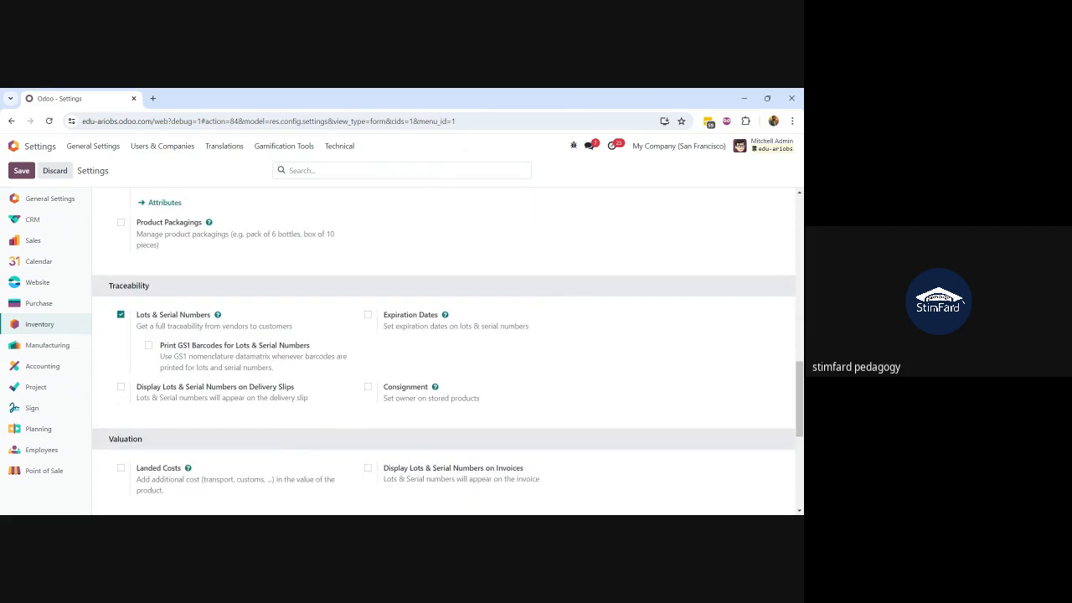
Step: Search the settings for "rou", enable Multi-Step Routes for the Inventory warehouse and save the settings
{"action": "left_click", "coordinate": [402, 171]}
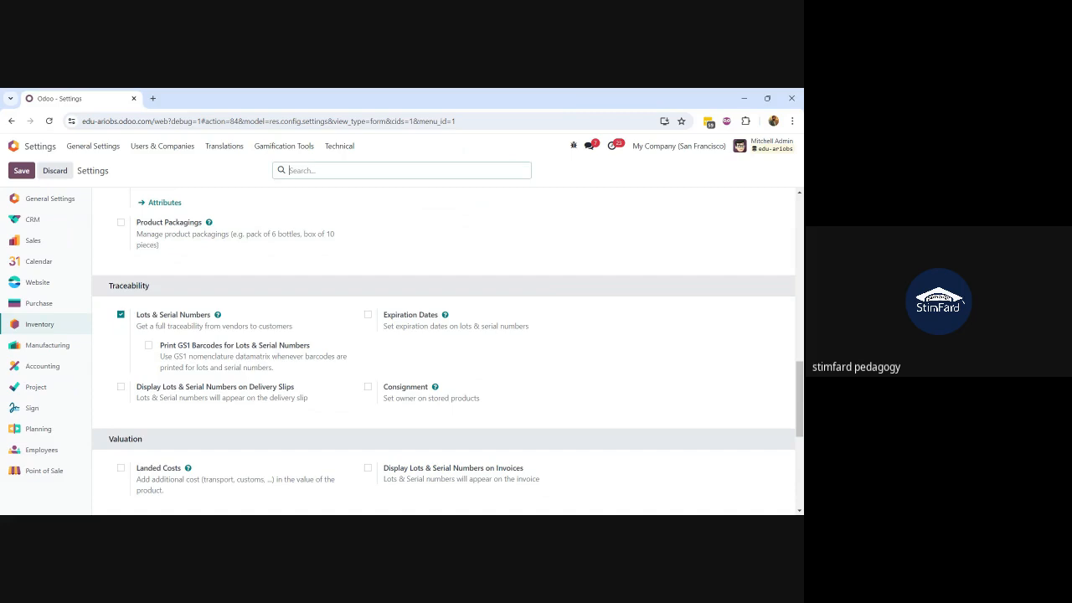
{"action": "type", "text": "rou"}
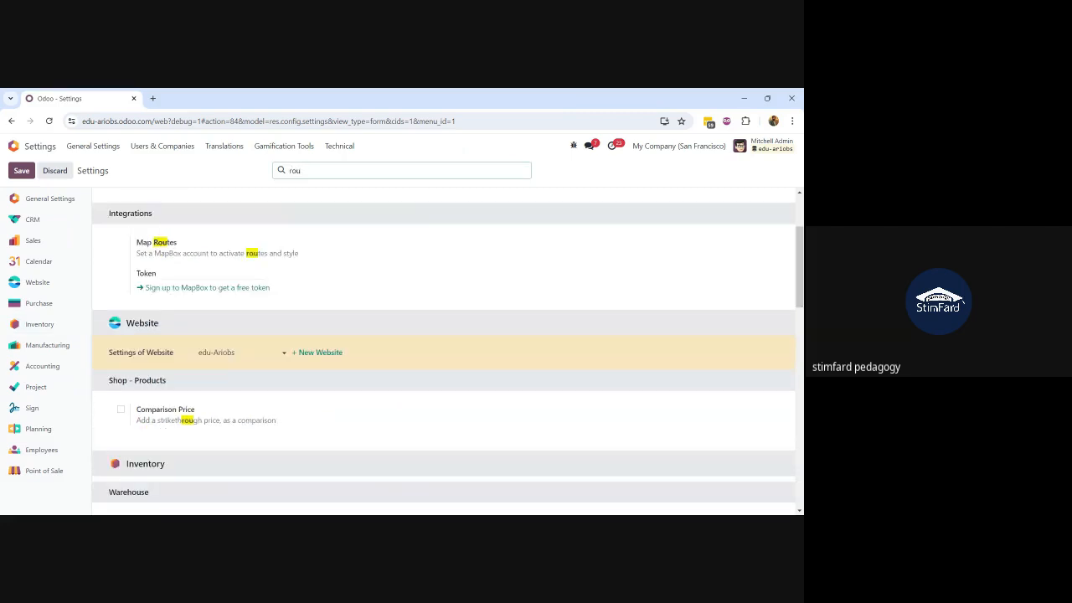
{"action": "scroll", "coordinate": [381, 286], "scroll_direction": "down", "scroll_amount": 3}
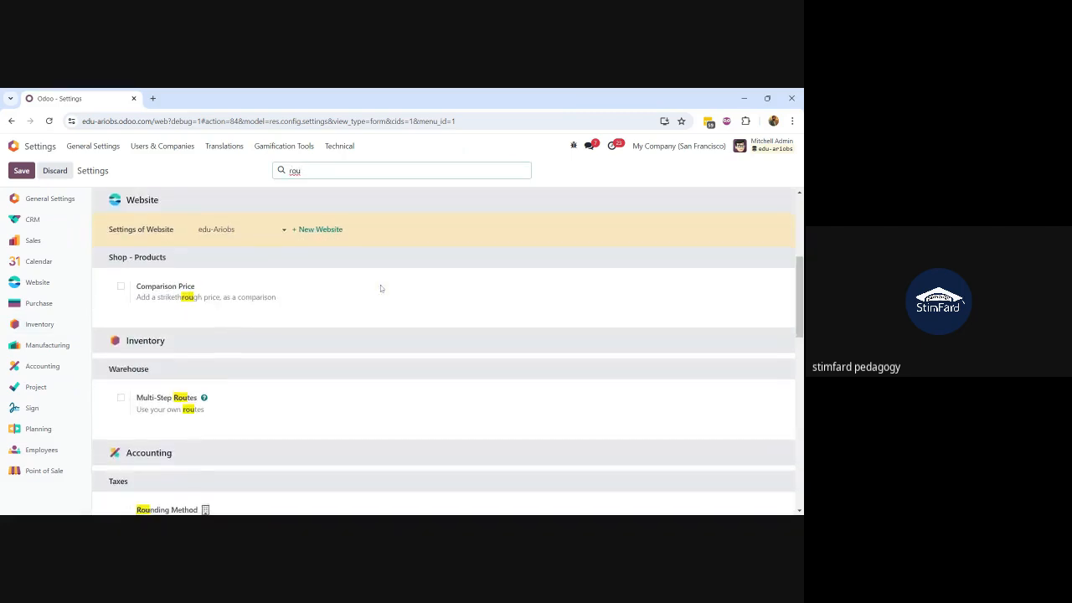
{"action": "mouse_move", "coordinate": [160, 345]}
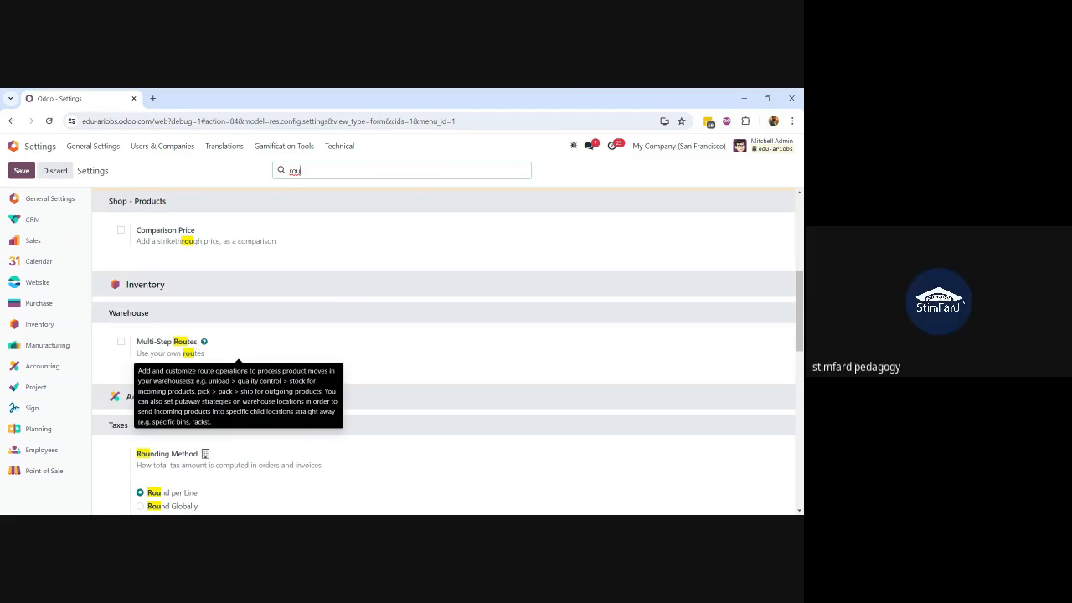
{"action": "left_click", "coordinate": [120, 341]}
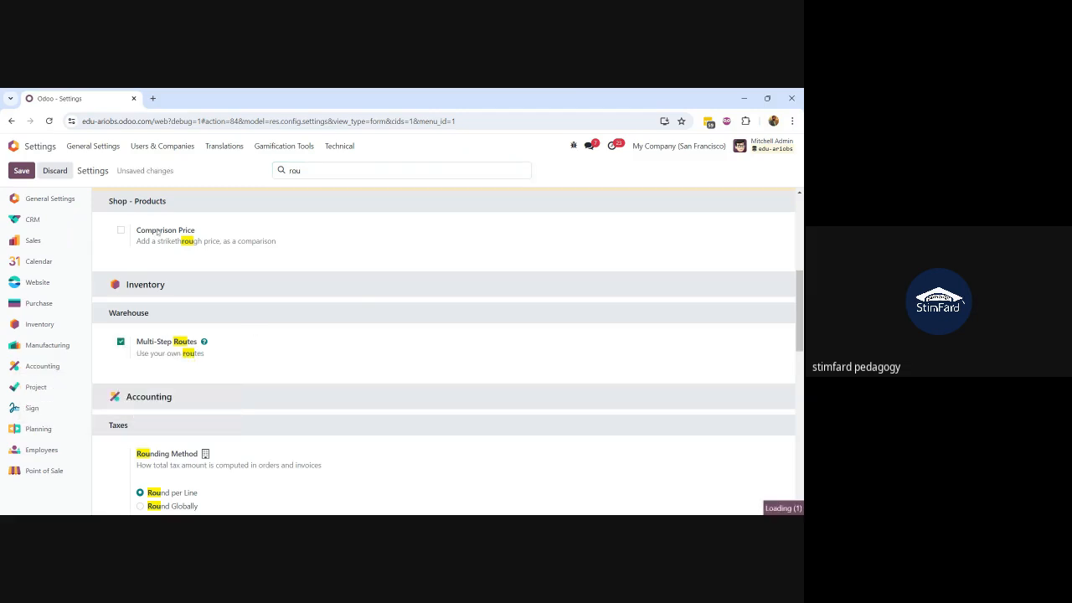
{"action": "left_click", "coordinate": [27, 168]}
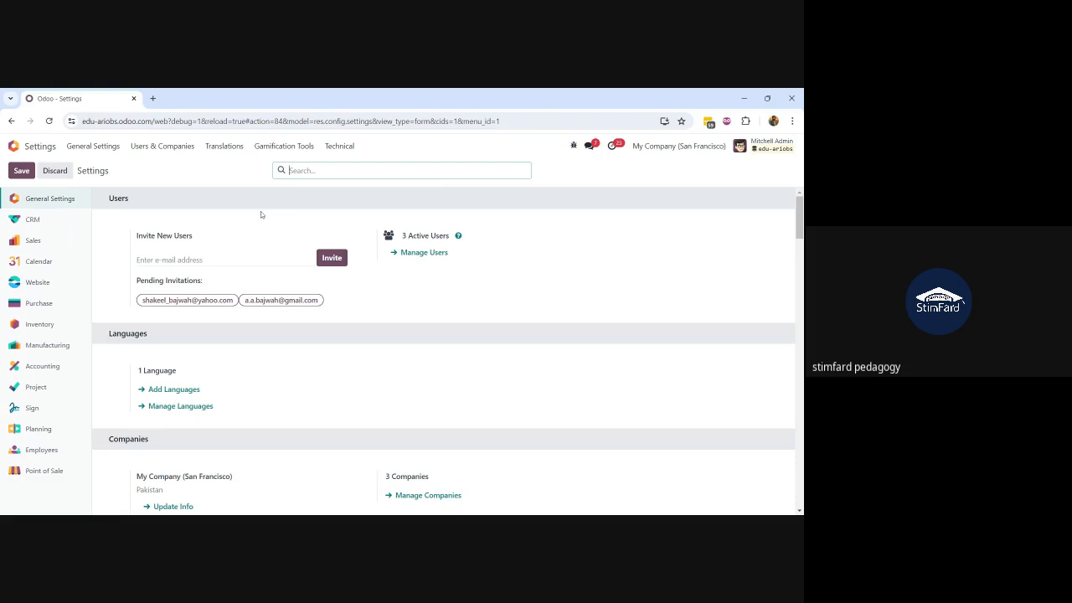
Step: Find Warehouses by searching the apps for "ware", open the edu-Ariobs record and examine its incoming and outgoing shipment options
{"action": "left_click", "coordinate": [18, 146]}
{"action": "type", "text": "wa"}
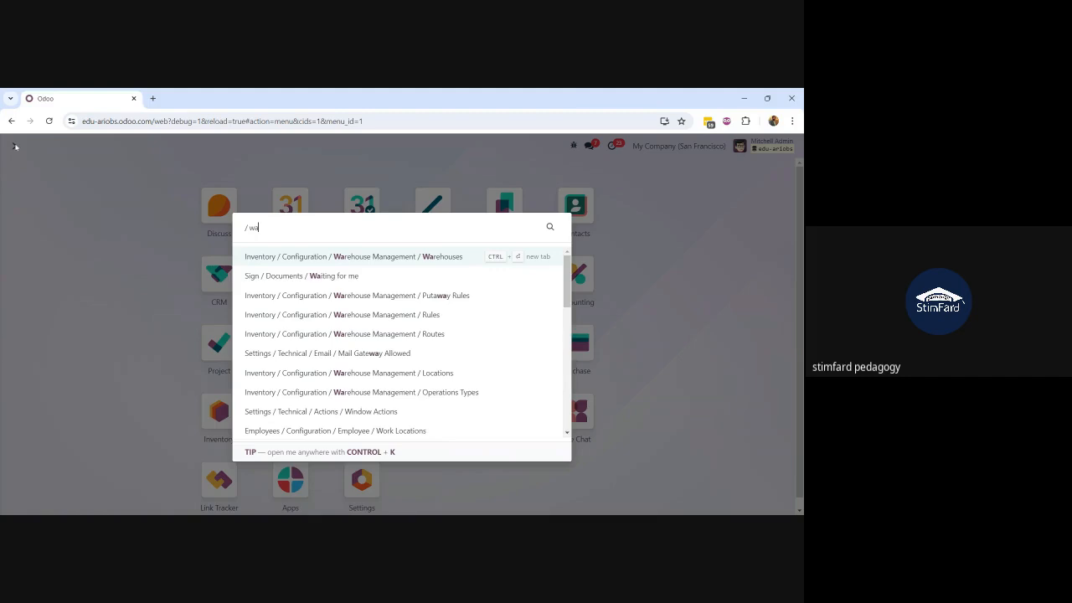
{"action": "type", "text": "re"}
{"action": "key", "text": "Return"}
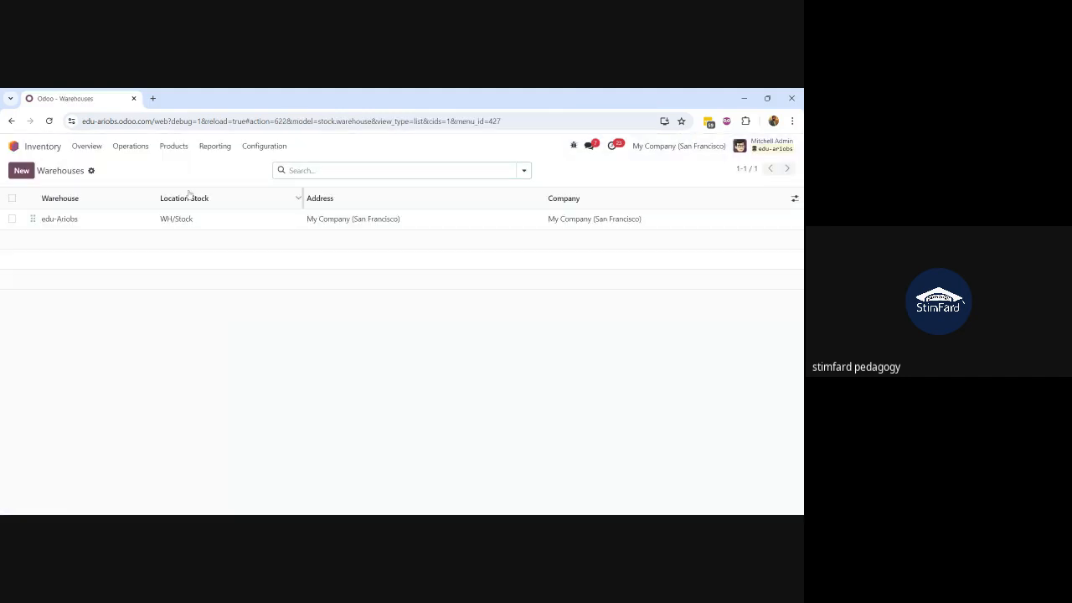
{"action": "left_click", "coordinate": [192, 219]}
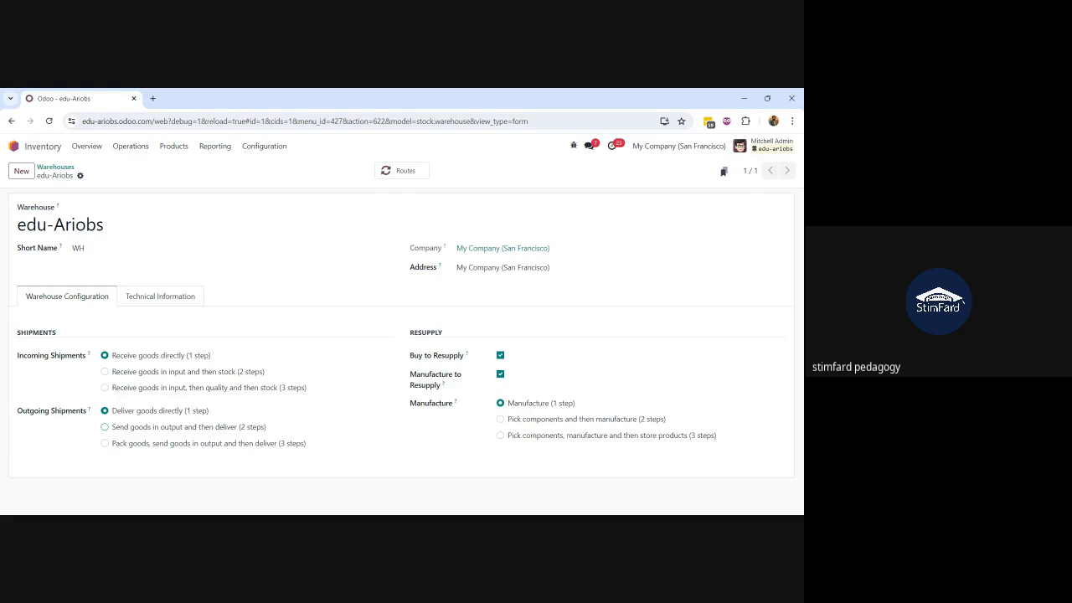
{"action": "triple_click", "coordinate": [161, 439]}
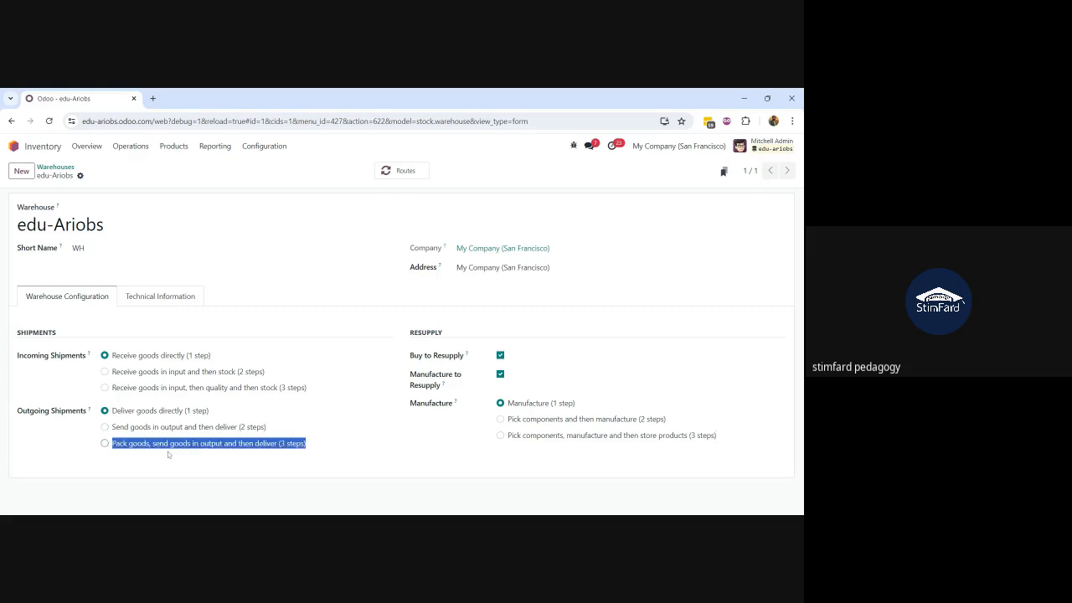
{"action": "left_click", "coordinate": [169, 454]}
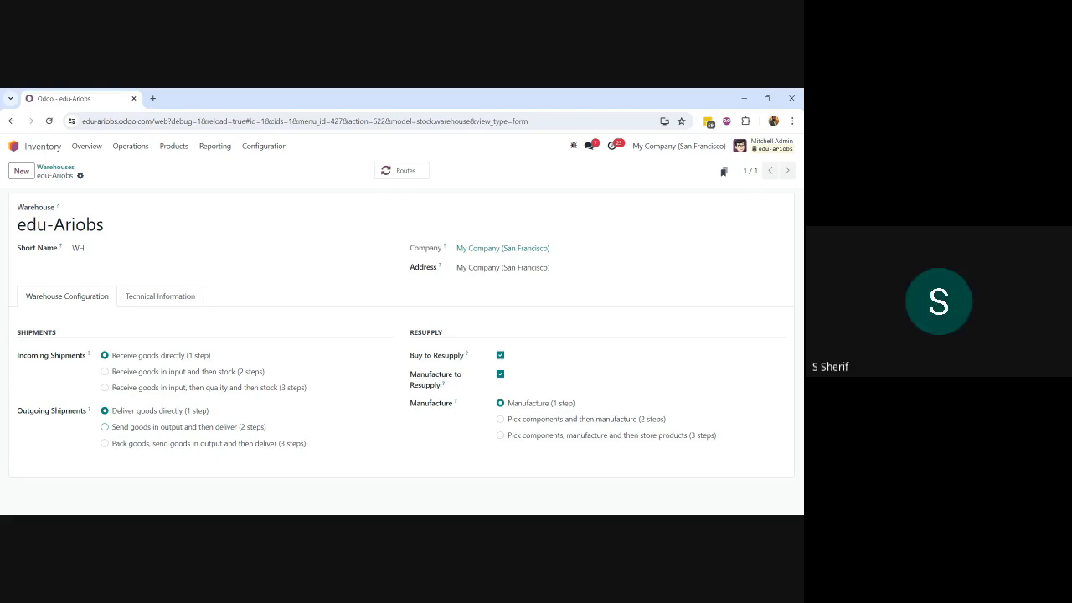
Step: Open the Inventory settings and check the Storage Locations and Multi-Step Routes options in the Warehouse section
{"action": "left_click", "coordinate": [264, 147]}
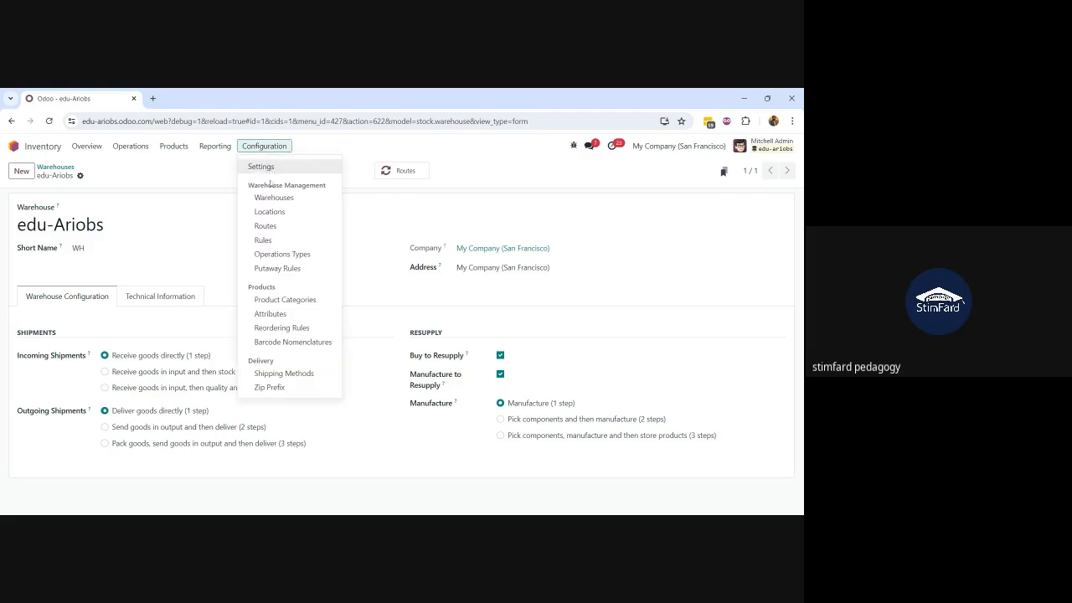
{"action": "left_click", "coordinate": [272, 172]}
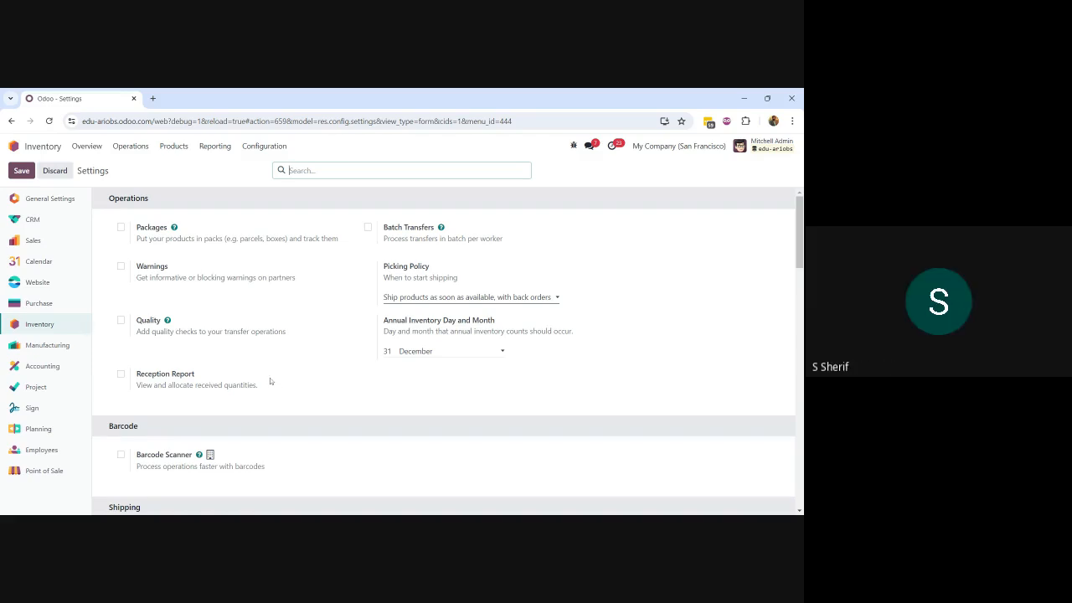
{"action": "scroll", "coordinate": [274, 384], "scroll_direction": "down", "scroll_amount": 2}
{"action": "scroll", "coordinate": [274, 384], "scroll_direction": "down", "scroll_amount": 2}
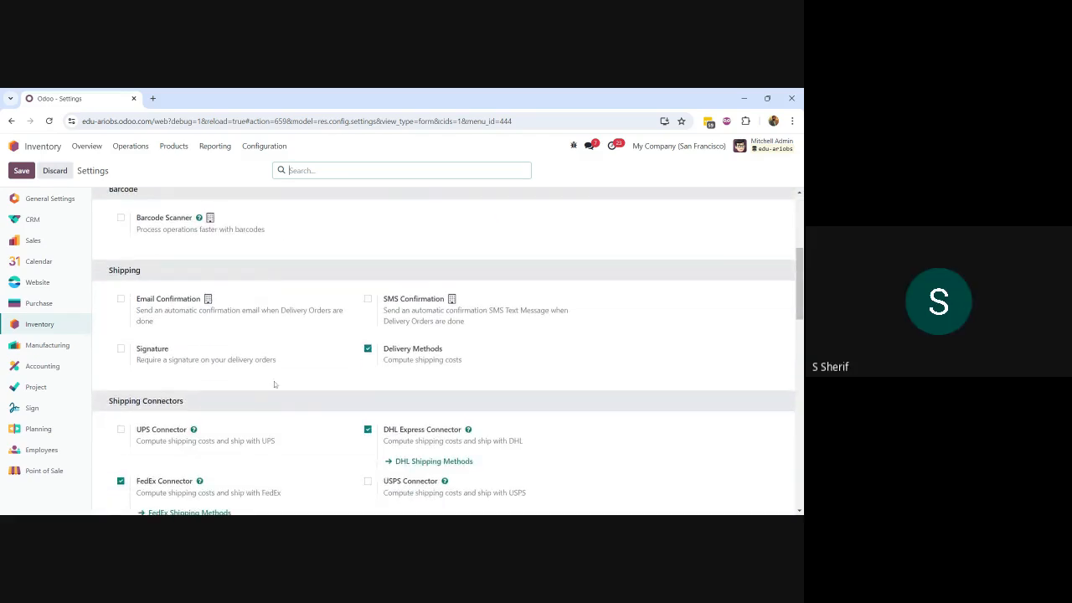
{"action": "scroll", "coordinate": [274, 384], "scroll_direction": "down", "scroll_amount": 8}
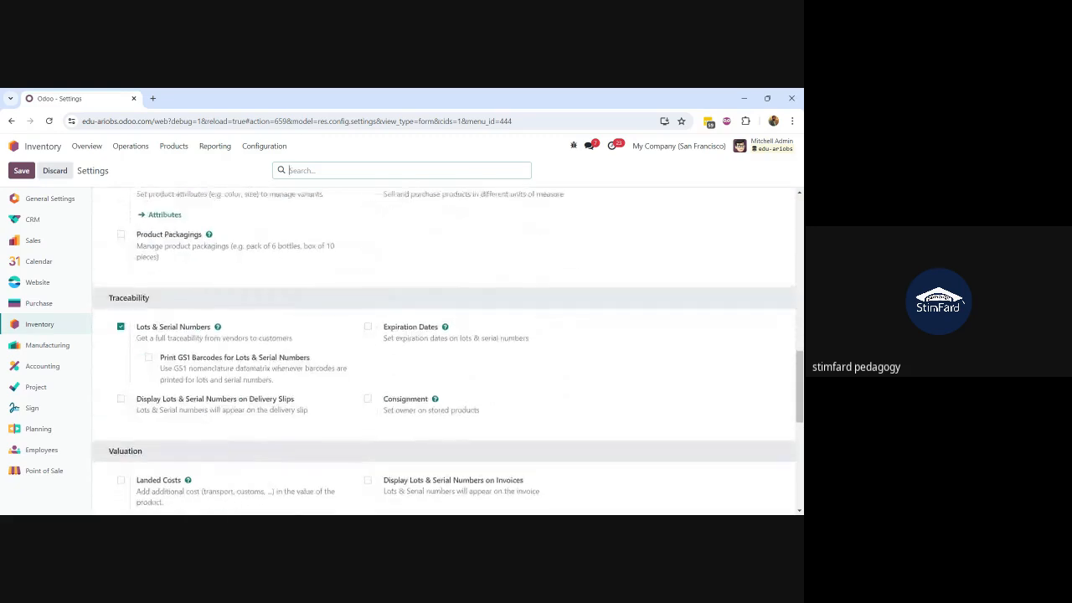
{"action": "scroll", "coordinate": [443, 352], "scroll_direction": "down", "scroll_amount": 4}
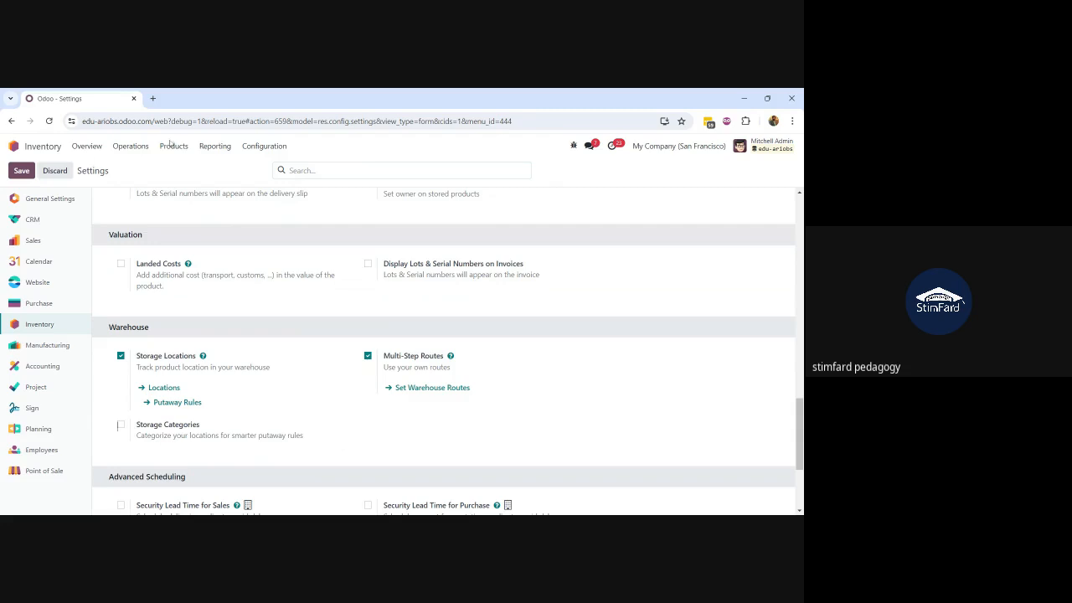
Step: Return to the Warehouses list and open the edu-Ariobs record to review its shipment steps
{"action": "left_click", "coordinate": [264, 147]}
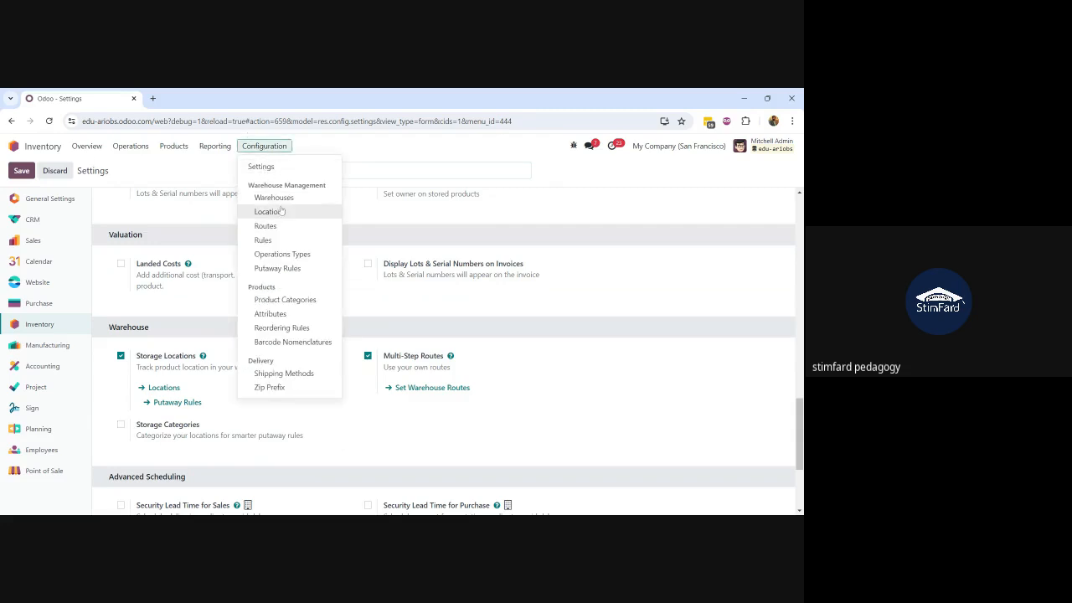
{"action": "left_click", "coordinate": [276, 198]}
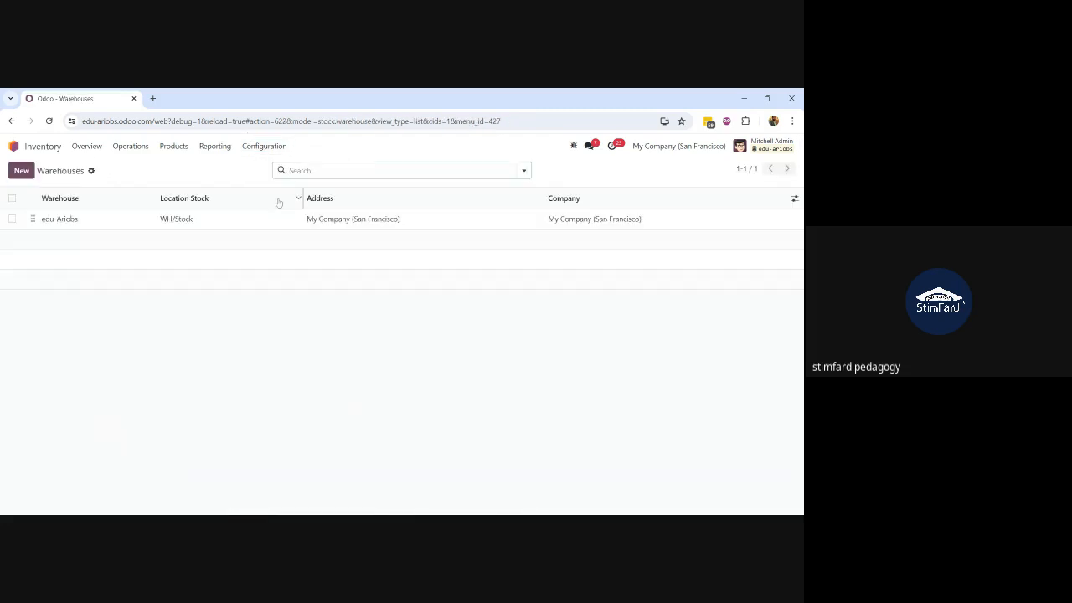
{"action": "left_click", "coordinate": [191, 221]}
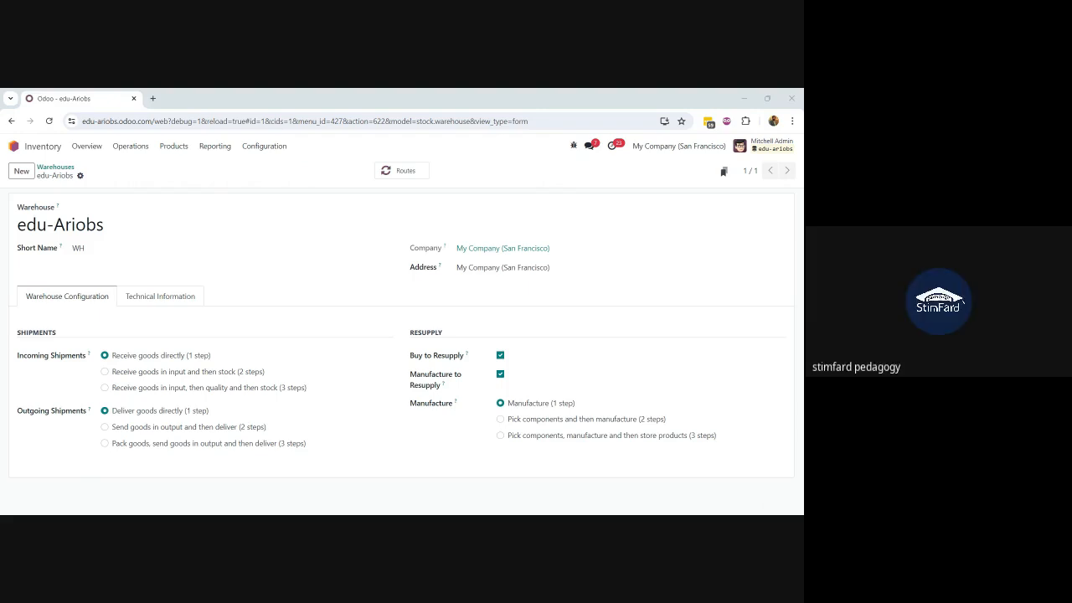
{"action": "left_click", "coordinate": [717, 436]}
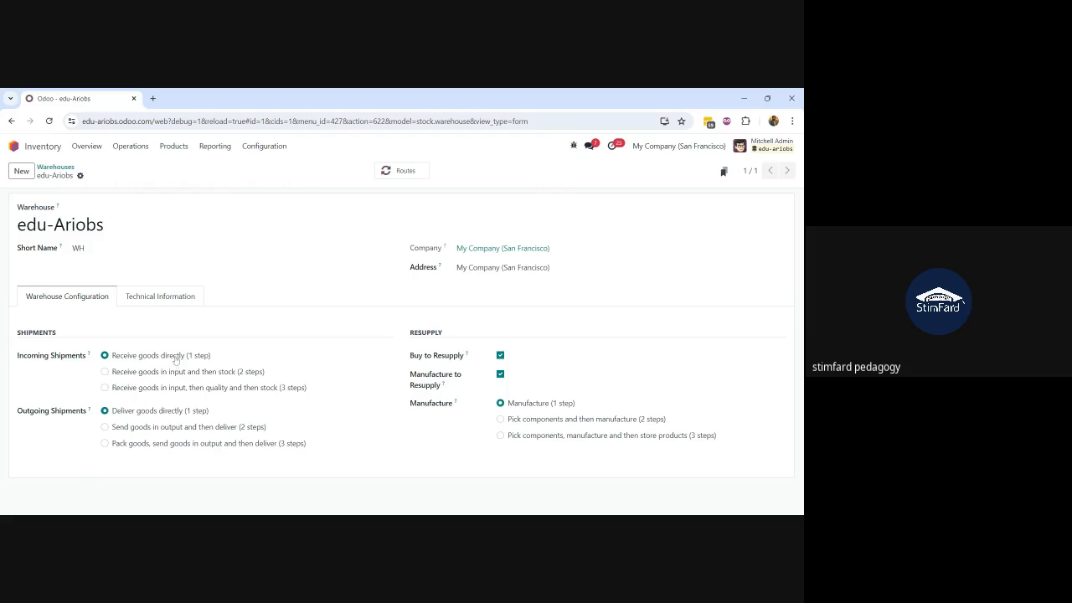
Step: Open the Purchase app by searching the apps for "purch" and start a new request for quotation
{"action": "left_click", "coordinate": [14, 145]}
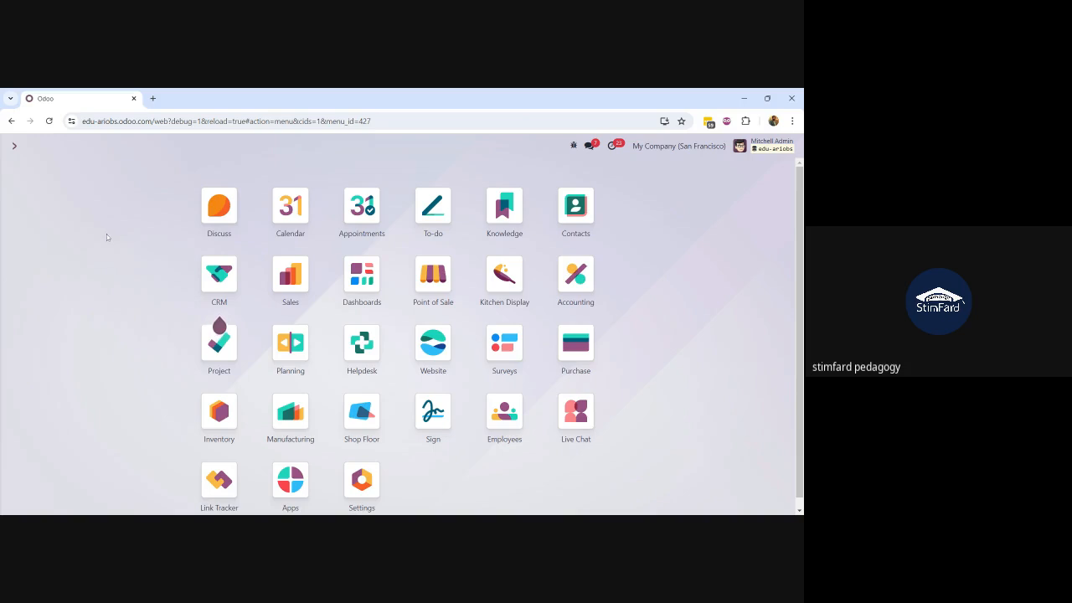
{"action": "type", "text": "purch"}
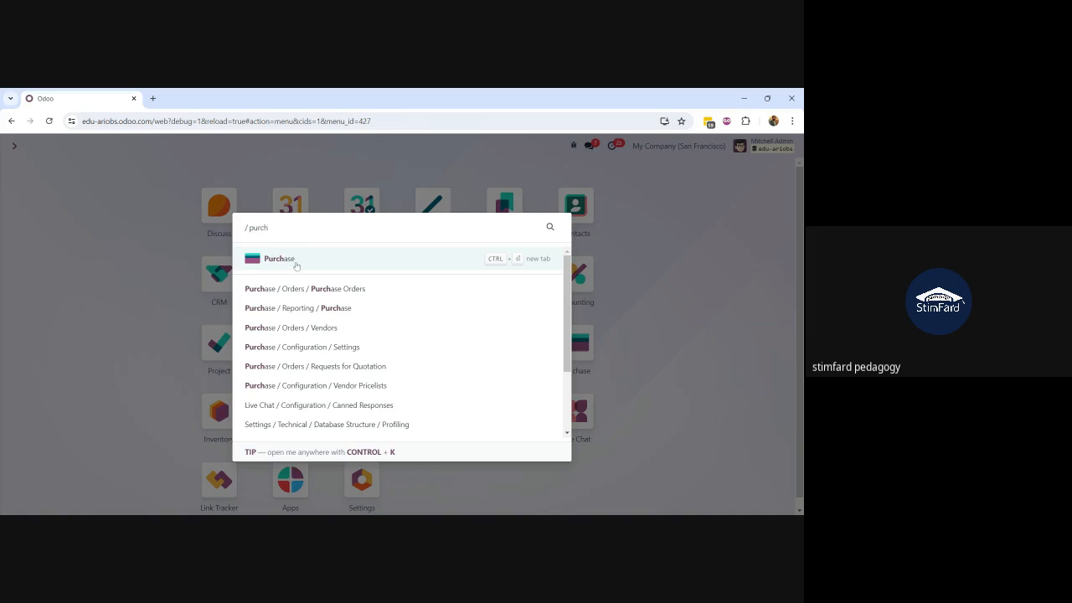
{"action": "key", "text": "Return"}
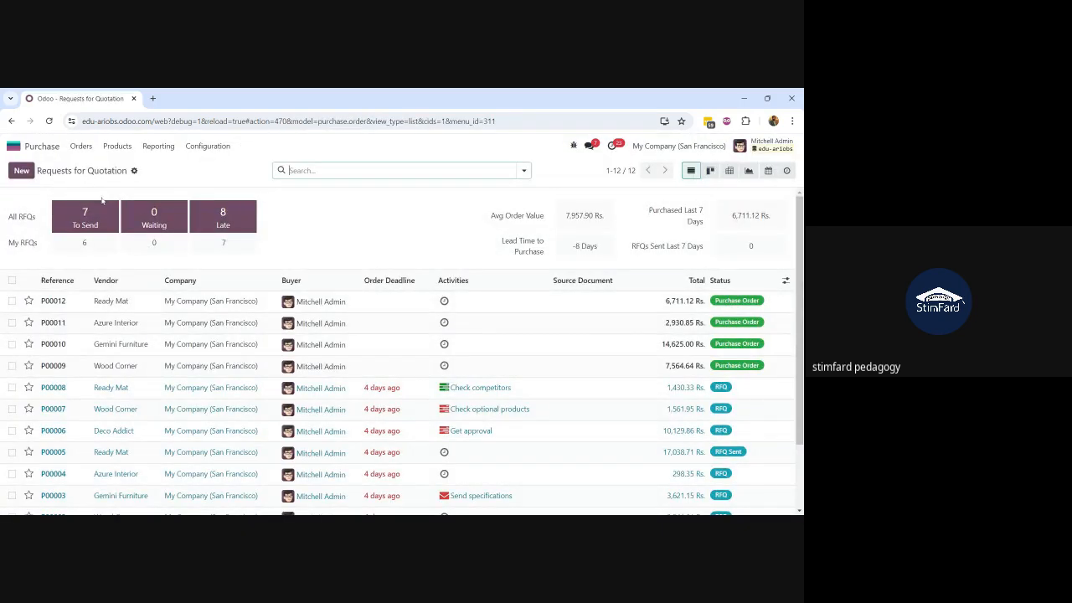
{"action": "left_click", "coordinate": [19, 172]}
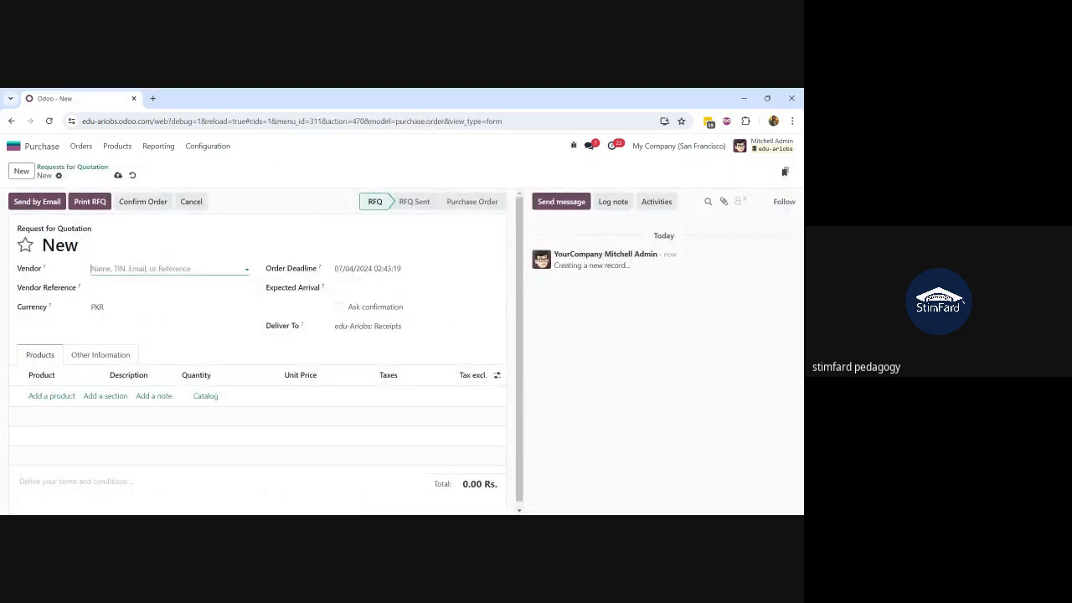
Step: Choose the vendor, fill in the vendor reference and set the expected arrival to 07/31/2024 on the request for quotation
{"action": "left_click", "coordinate": [167, 269]}
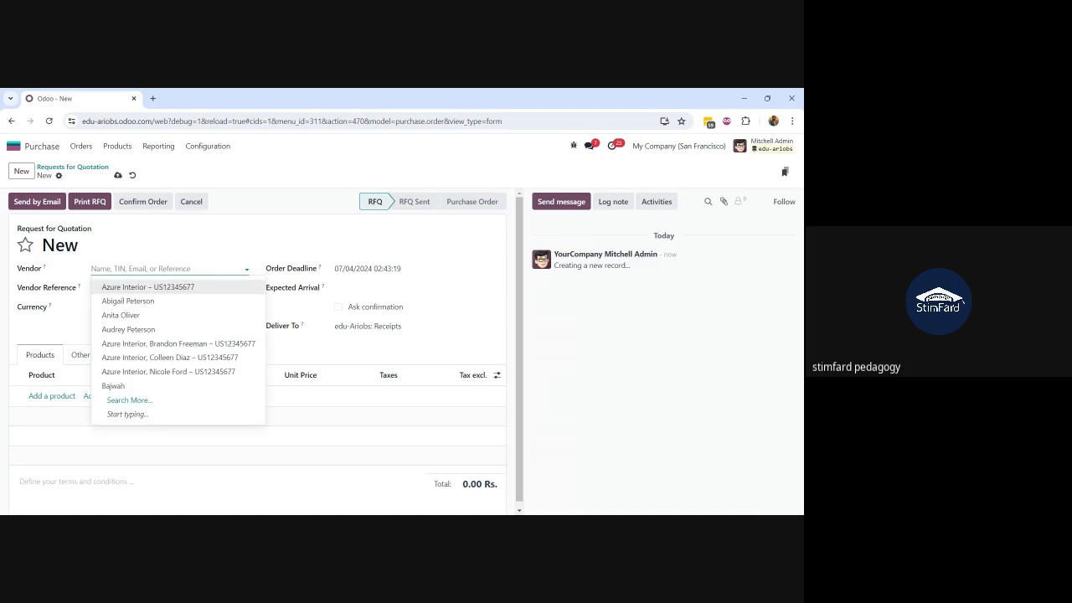
{"action": "left_click", "coordinate": [128, 329]}
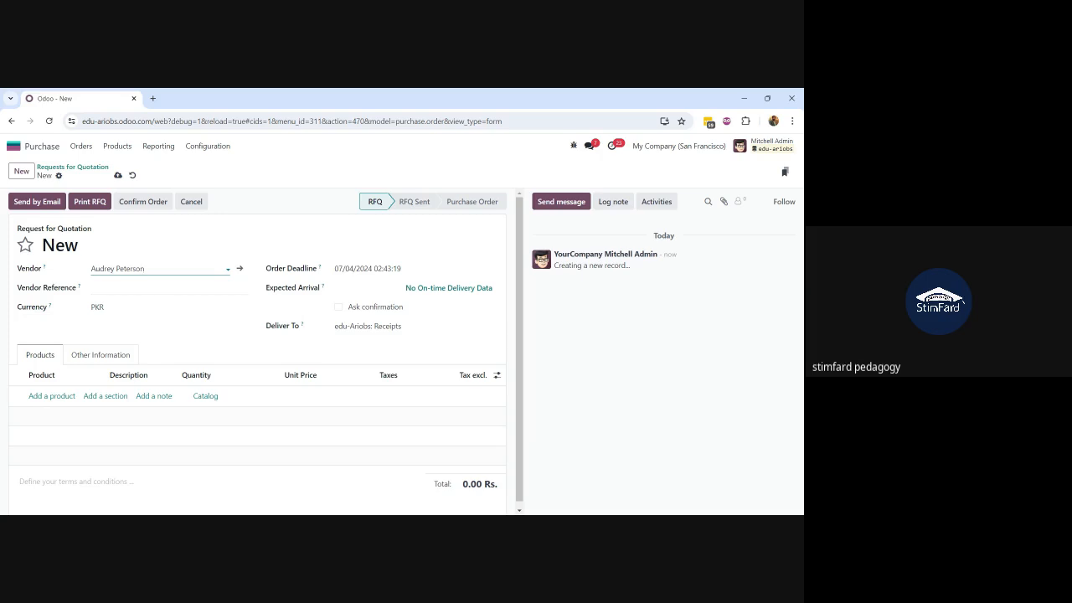
{"action": "left_click", "coordinate": [134, 288]}
{"action": "type", "text": "456153"}
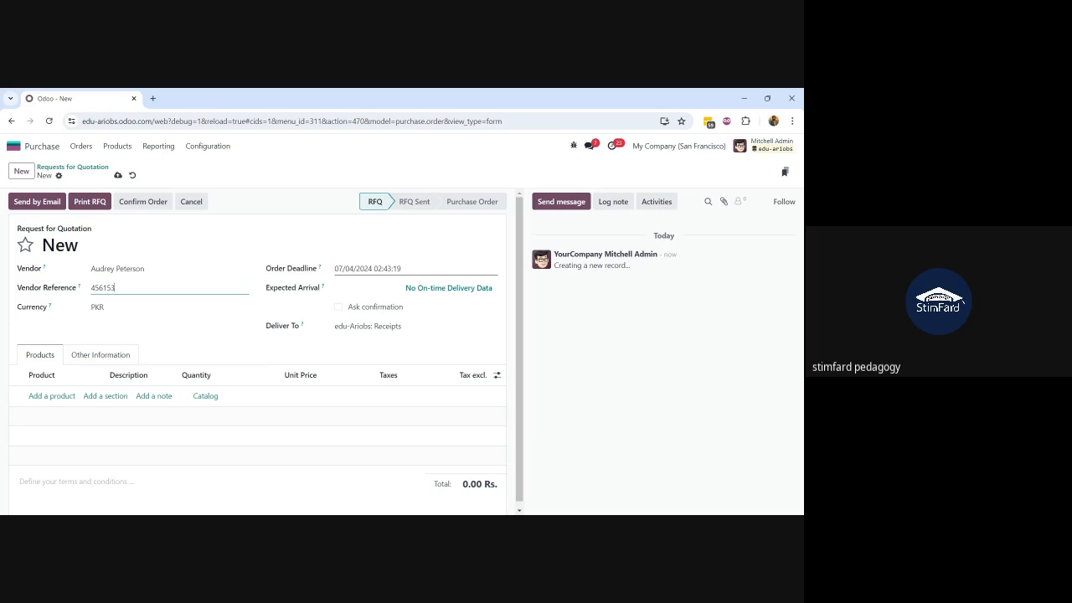
{"action": "left_click", "coordinate": [367, 293]}
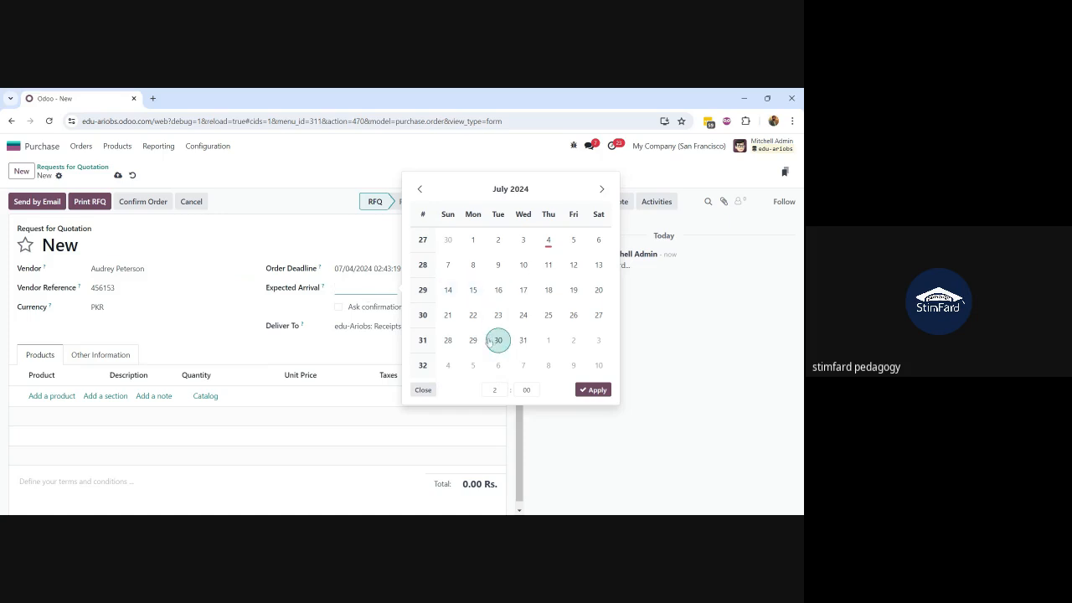
{"action": "left_click", "coordinate": [523, 339]}
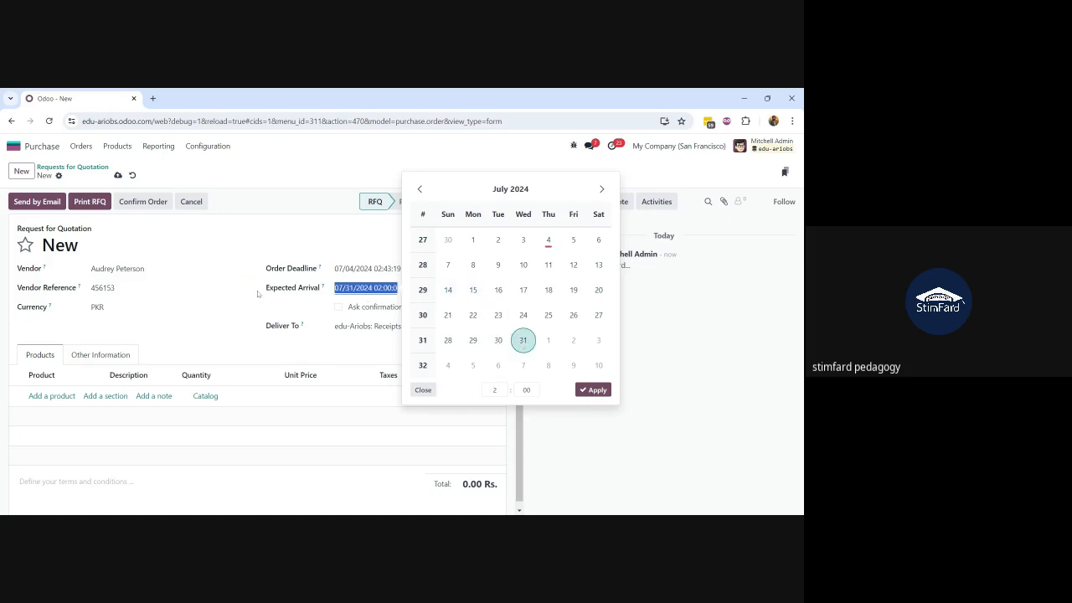
Step: Open the edu-Ariobs: Receipts operation type linked to the request for quotation's Deliver To field
{"action": "left_click", "coordinate": [240, 272]}
{"action": "left_click", "coordinate": [241, 272]}
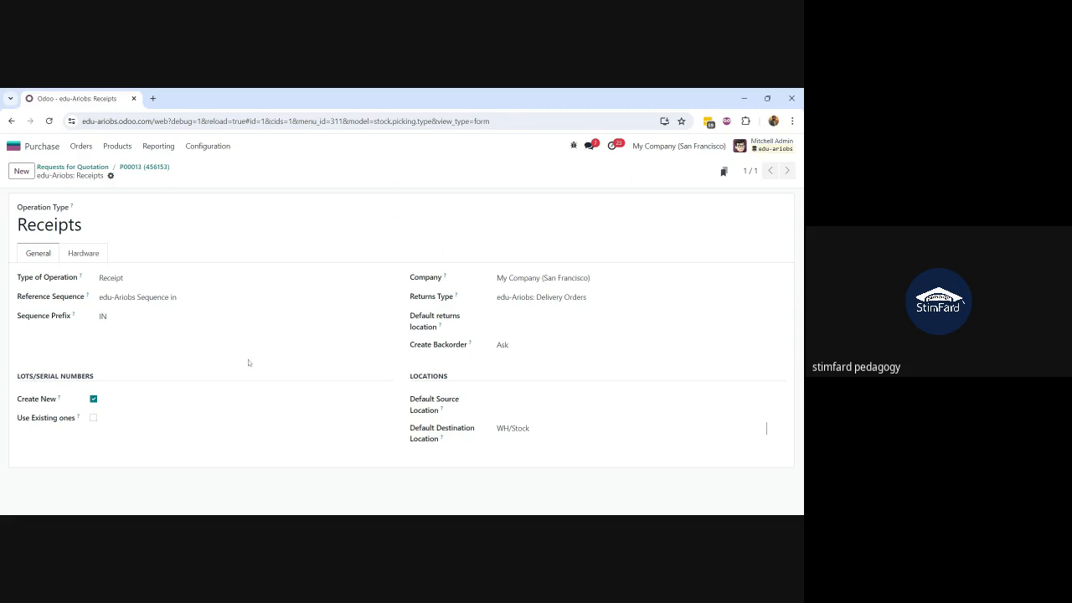
Step: Check the Default Destination Location set on the Receipts operation type
{"action": "left_click", "coordinate": [569, 428]}
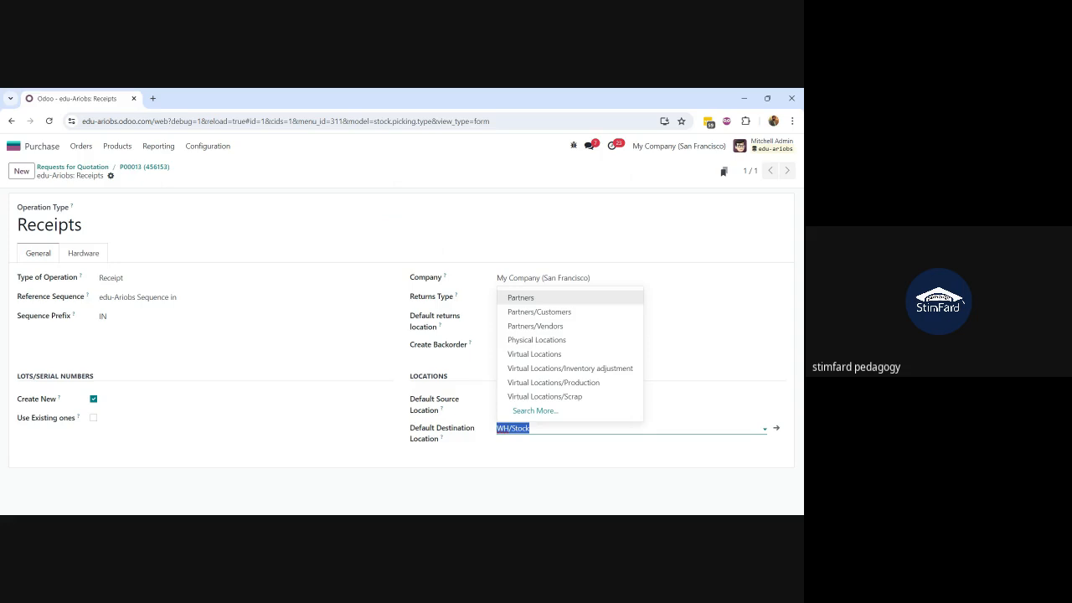
{"action": "left_click", "coordinate": [570, 428]}
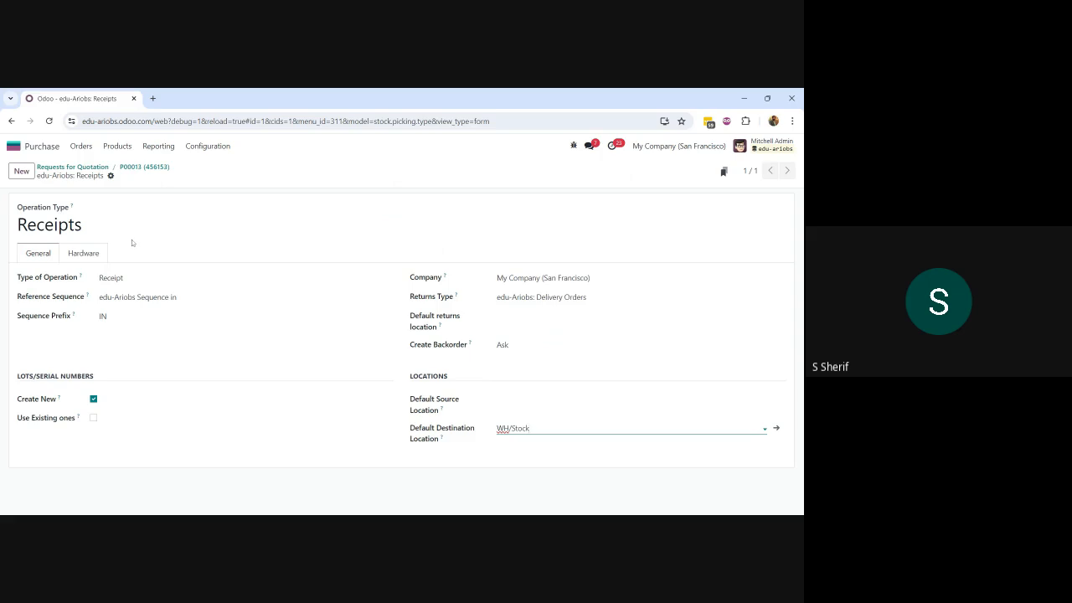
{"action": "key", "text": "alt+Tab"}
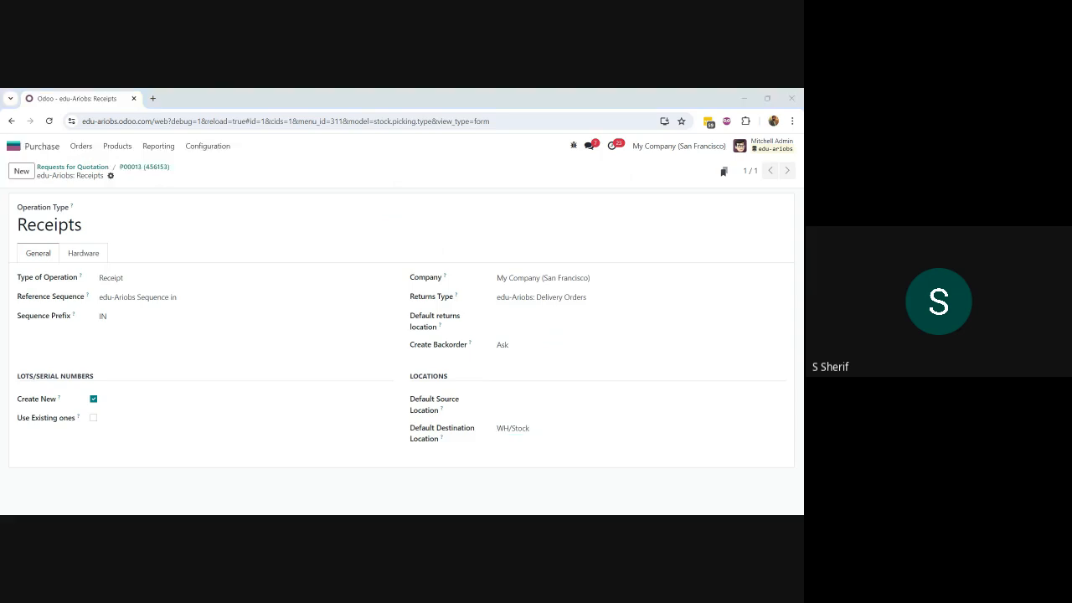
{"action": "key", "text": "alt+Tab"}
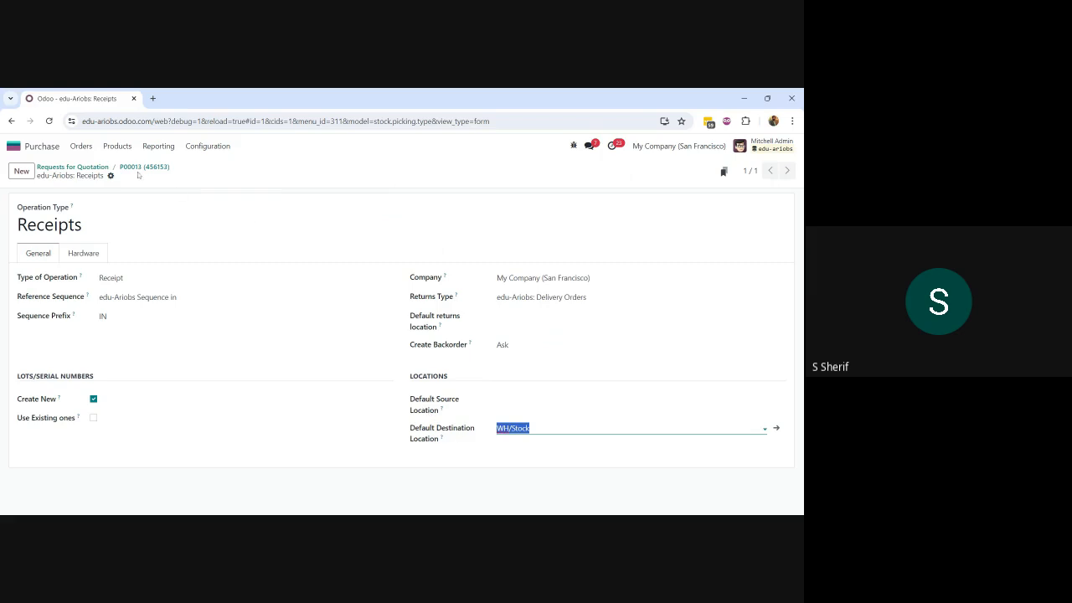
Step: Reopen the draft request for quotation from the list, add the product [D_0045_B] Stool (Dark Blue) and save it
{"action": "left_click", "coordinate": [89, 168]}
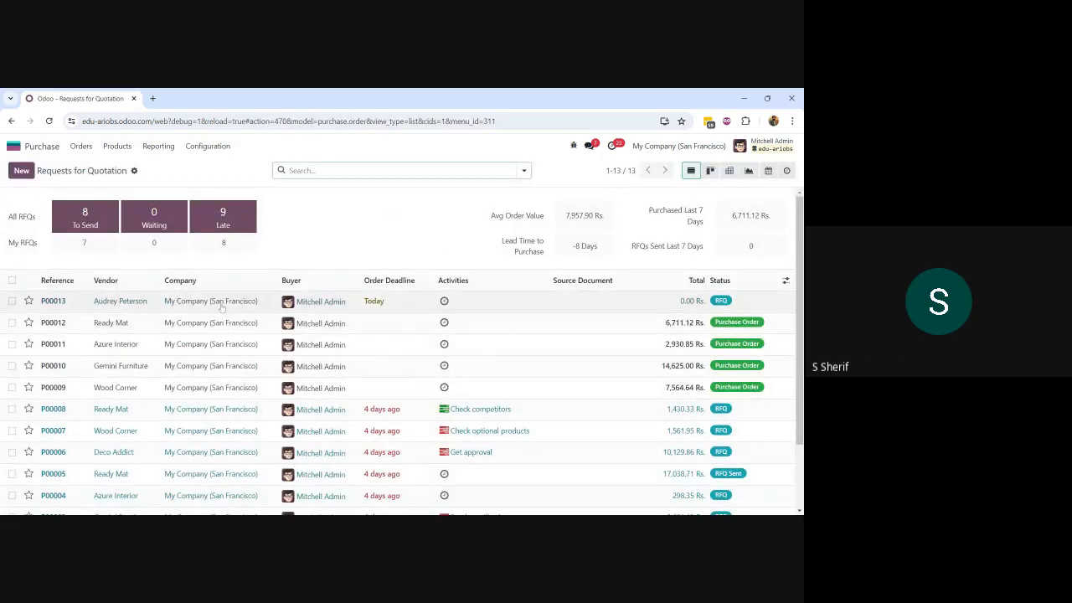
{"action": "left_click", "coordinate": [221, 307]}
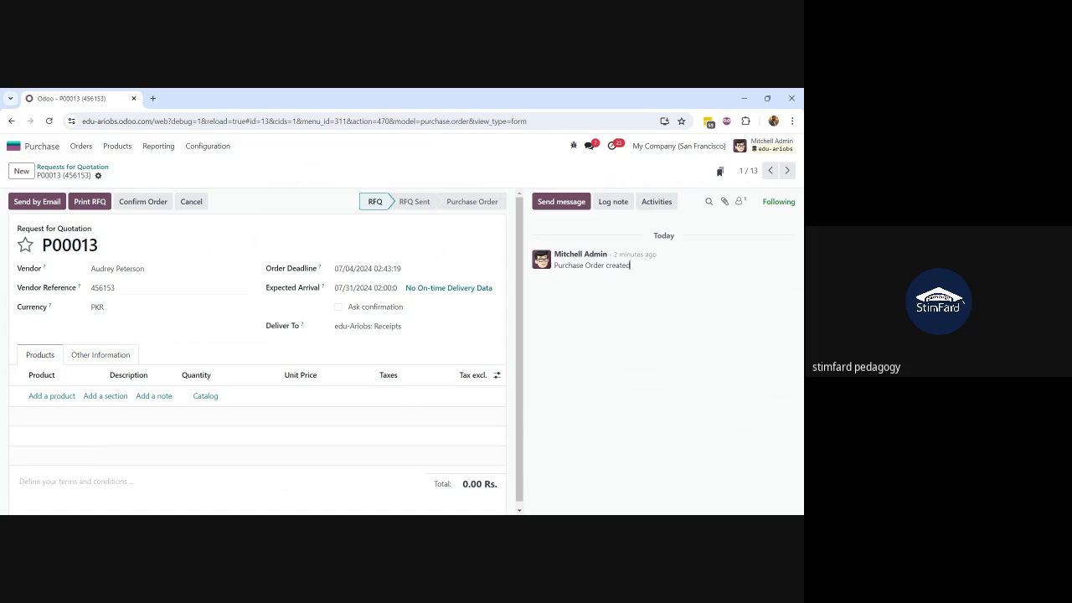
{"action": "left_click", "coordinate": [50, 396]}
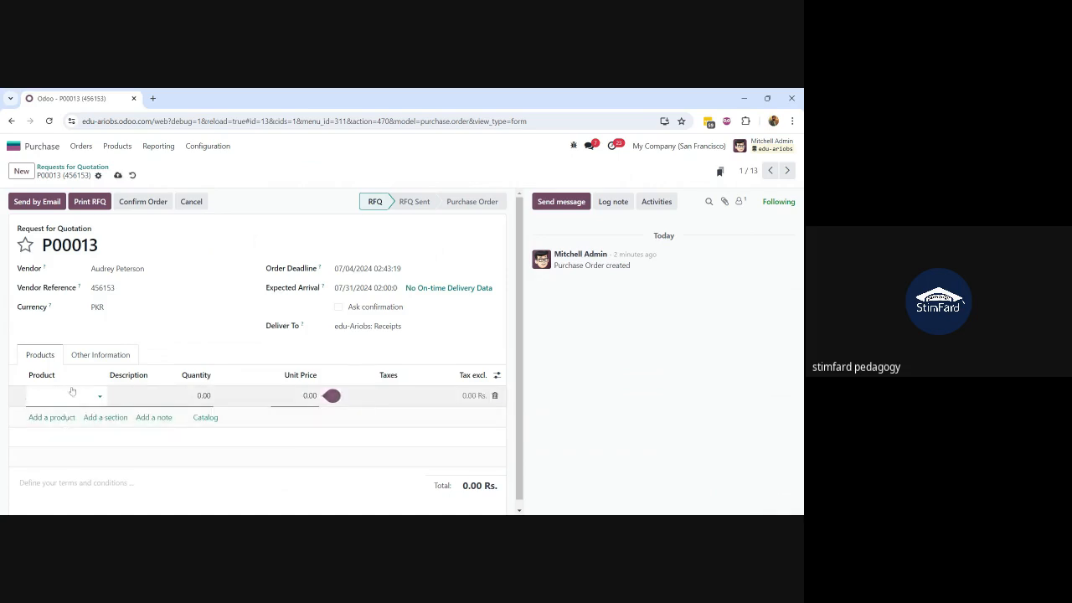
{"action": "left_click", "coordinate": [72, 391]}
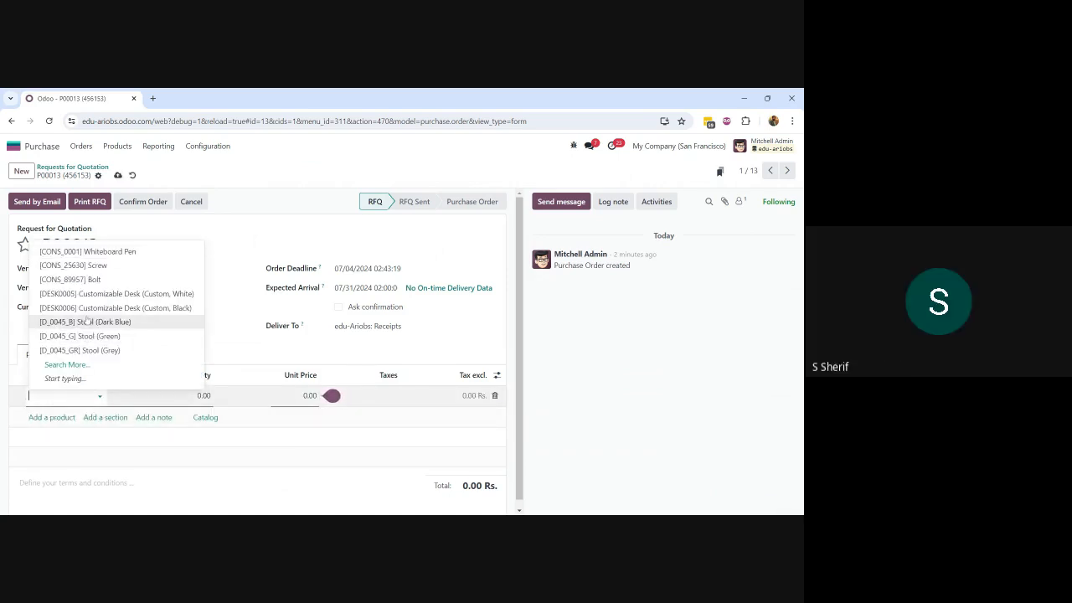
{"action": "left_click", "coordinate": [87, 322]}
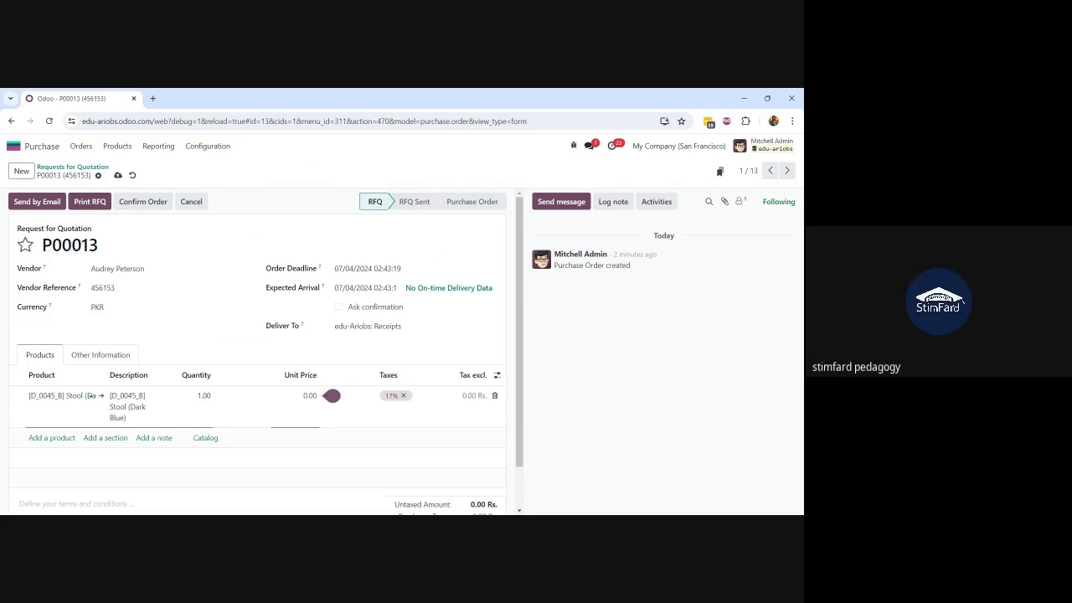
{"action": "left_click", "coordinate": [117, 175]}
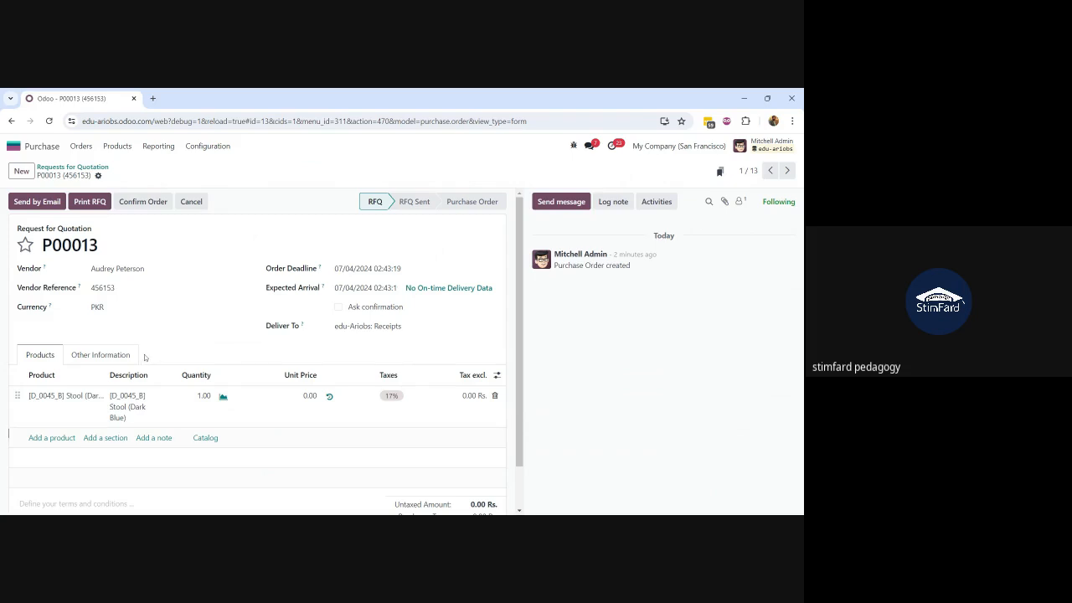
{"action": "scroll", "coordinate": [149, 377], "scroll_direction": "down", "scroll_amount": 1}
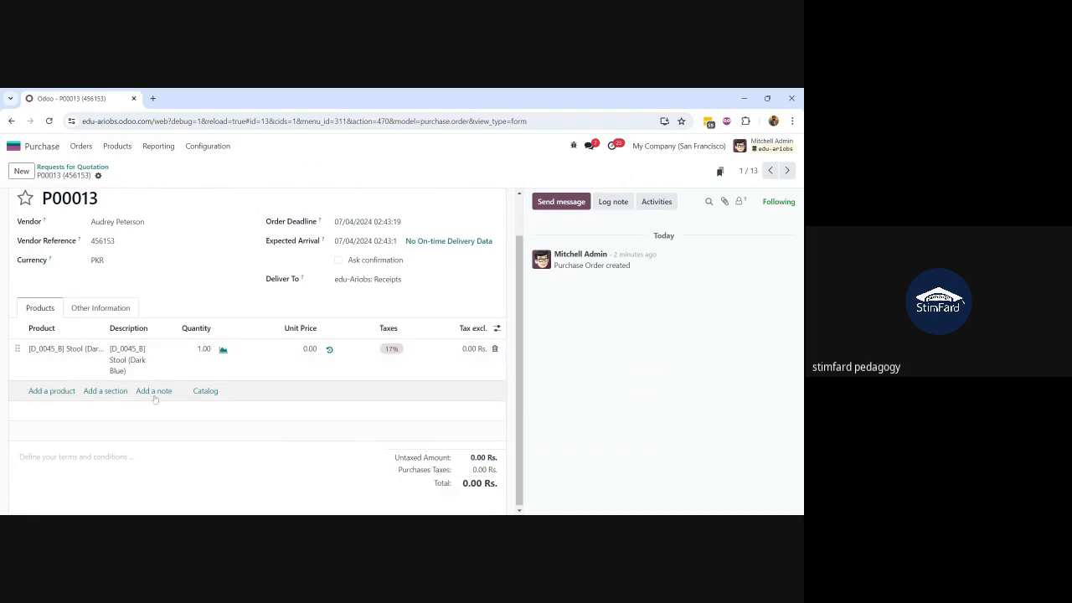
{"action": "scroll", "coordinate": [154, 400], "scroll_direction": "up", "scroll_amount": 1}
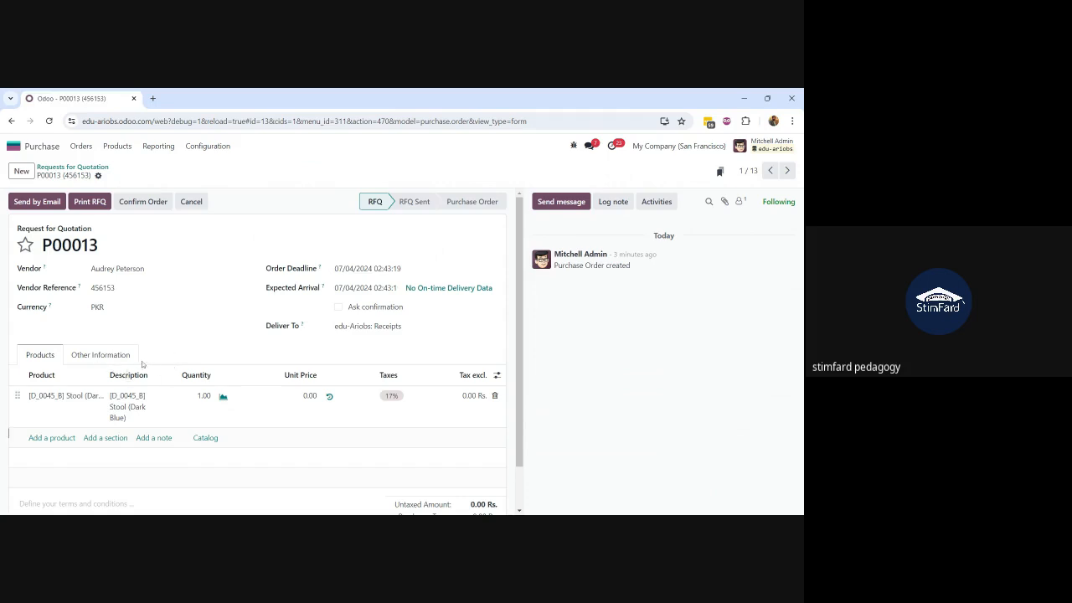
Step: Open the Purchase settings and look through the Orders, Invoicing, Products and Logistics options
{"action": "left_click", "coordinate": [209, 146]}
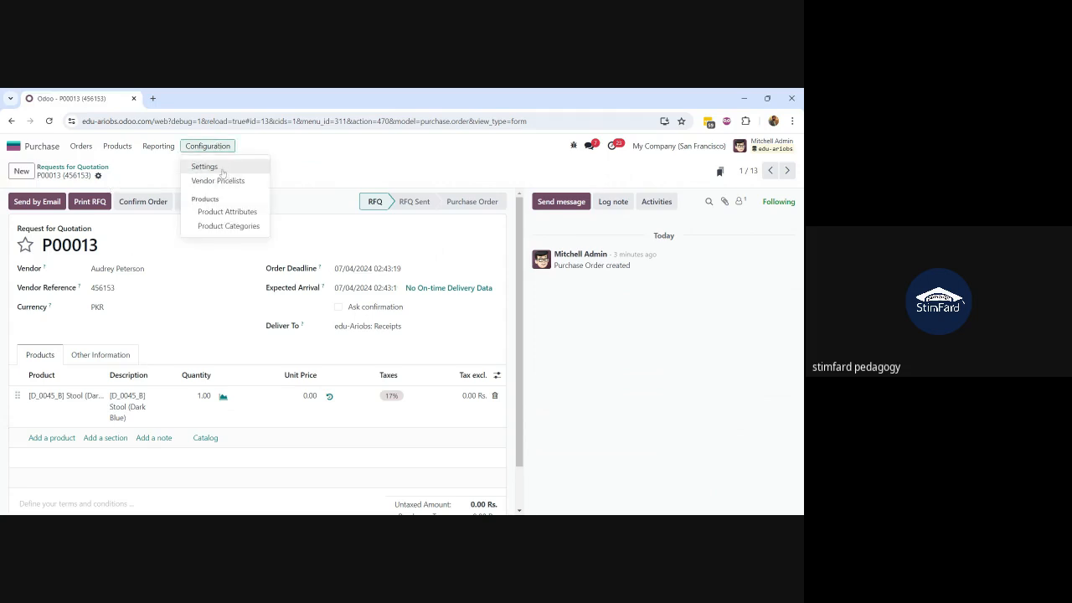
{"action": "left_click", "coordinate": [222, 172]}
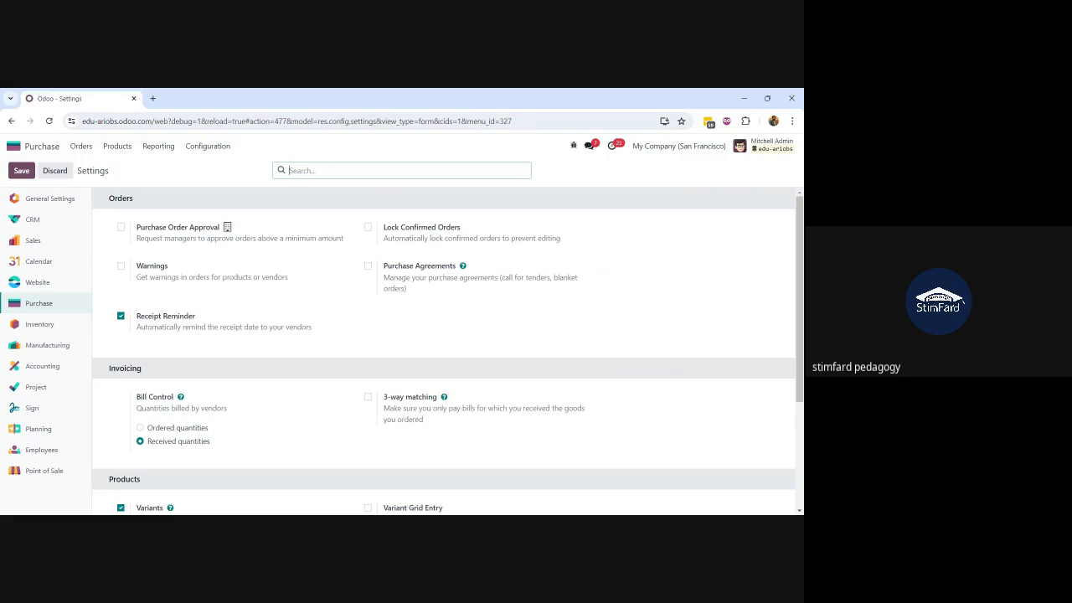
{"action": "scroll", "coordinate": [443, 351], "scroll_direction": "down", "scroll_amount": 1}
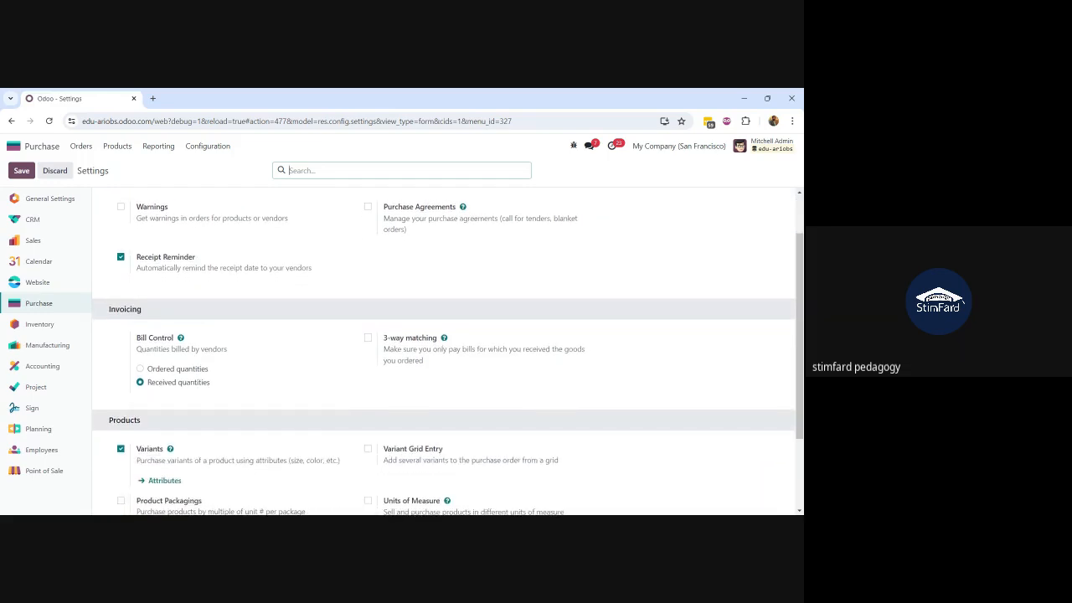
{"action": "scroll", "coordinate": [444, 351], "scroll_direction": "down", "scroll_amount": 2}
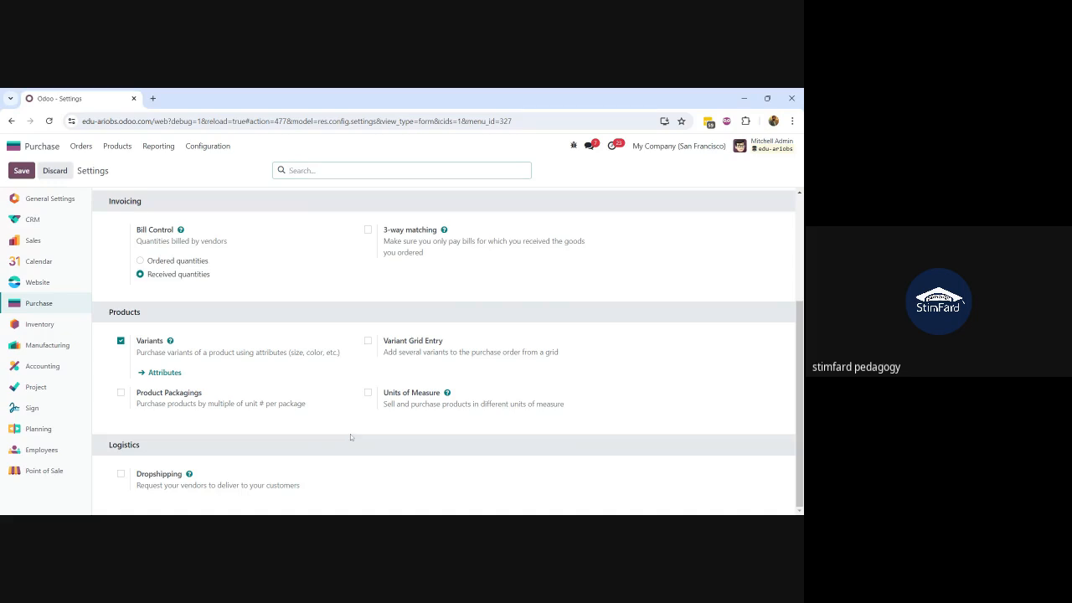
{"action": "scroll", "coordinate": [350, 433], "scroll_direction": "up", "scroll_amount": 3}
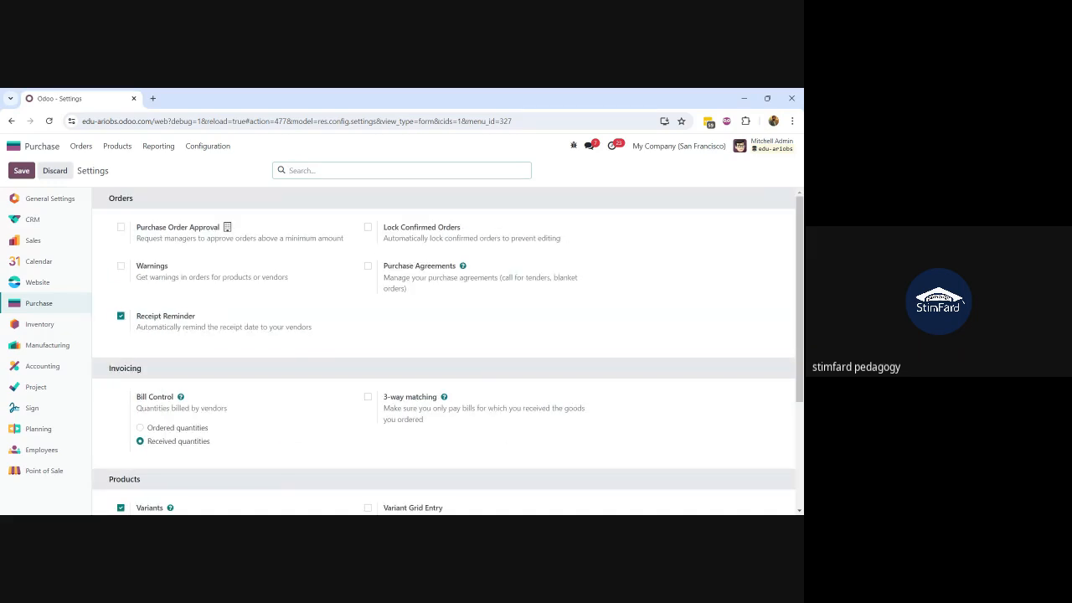
Step: Search the settings for "alter" and for "req"
{"action": "type", "text": "alter"}
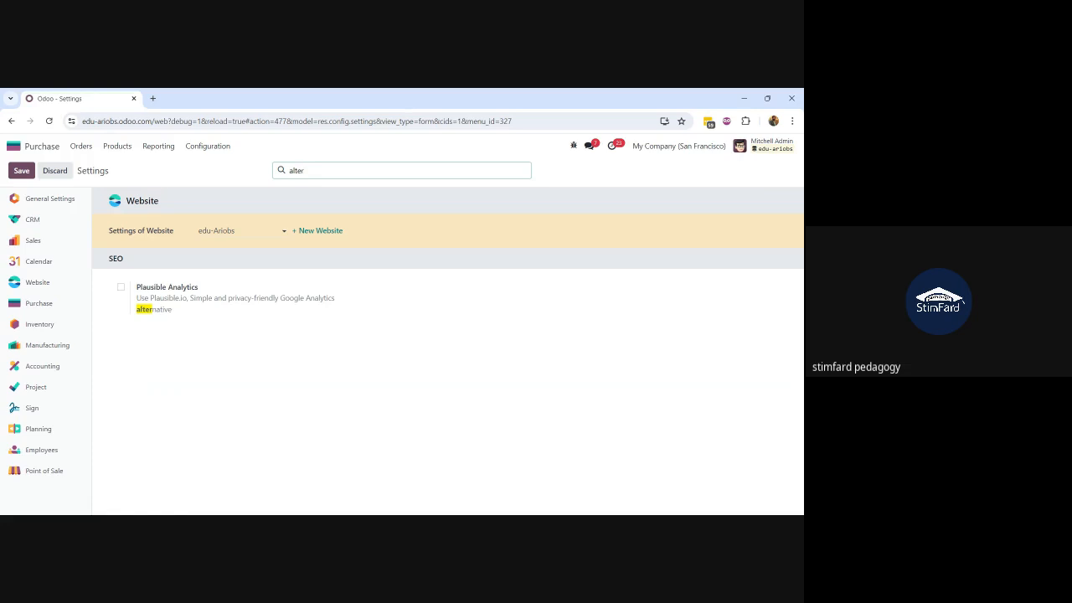
{"action": "key", "text": "BackSpace"}
{"action": "key", "text": "BackSpace"}
{"action": "key", "text": "BackSpace"}
{"action": "key", "text": "BackSpace"}
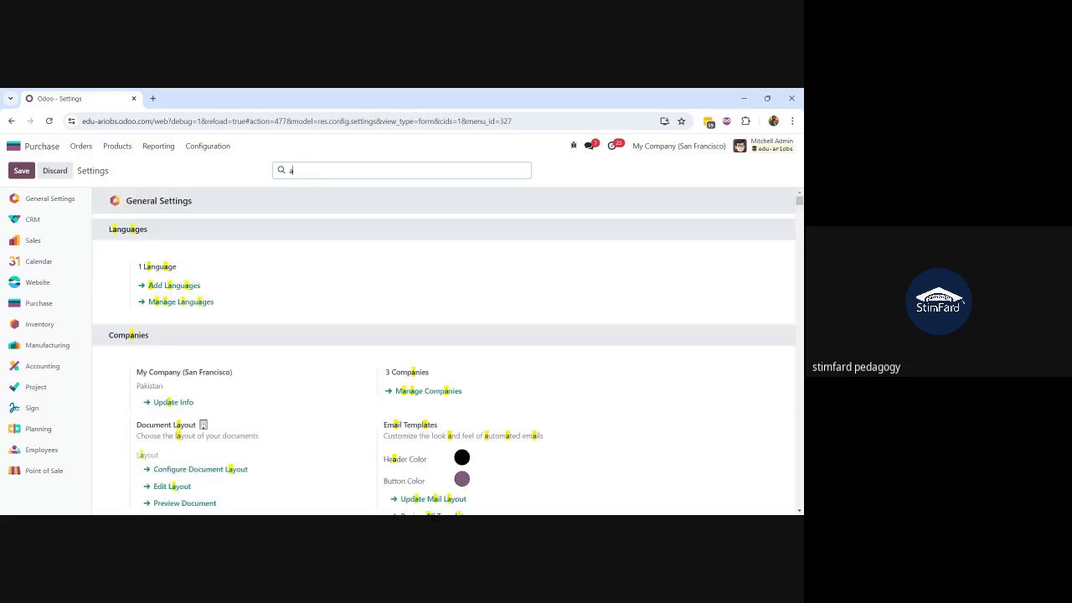
{"action": "key", "text": "BackSpace"}
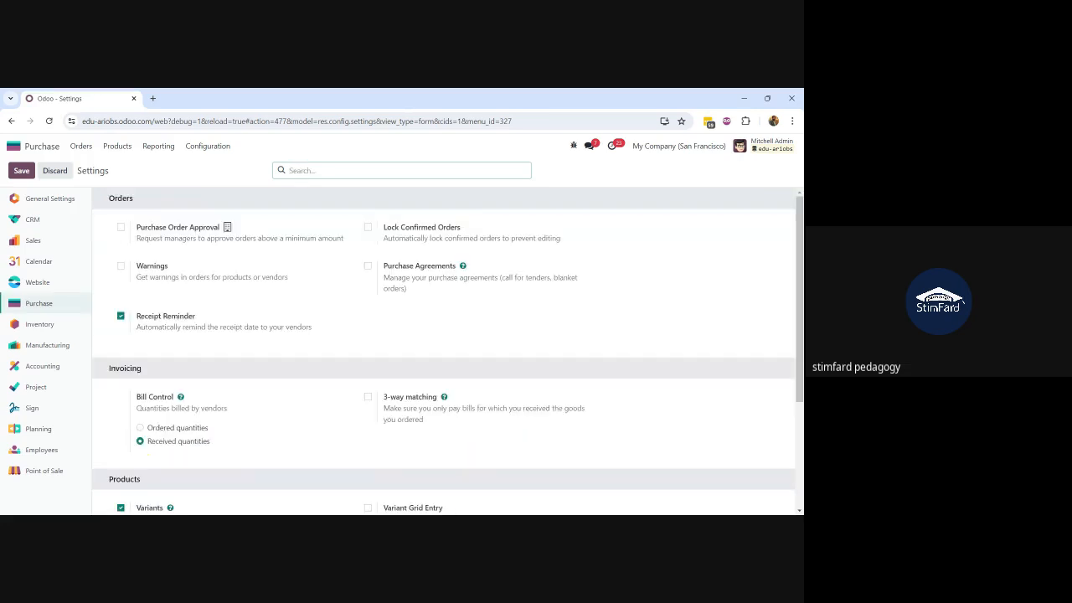
{"action": "type", "text": "req"}
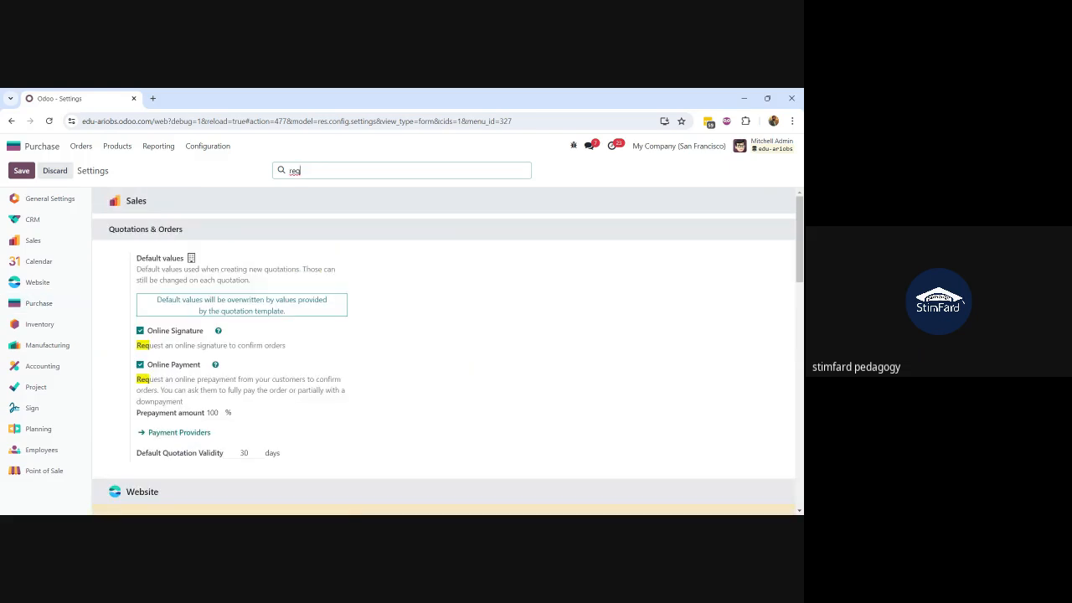
{"action": "key", "text": "alt+Tab"}
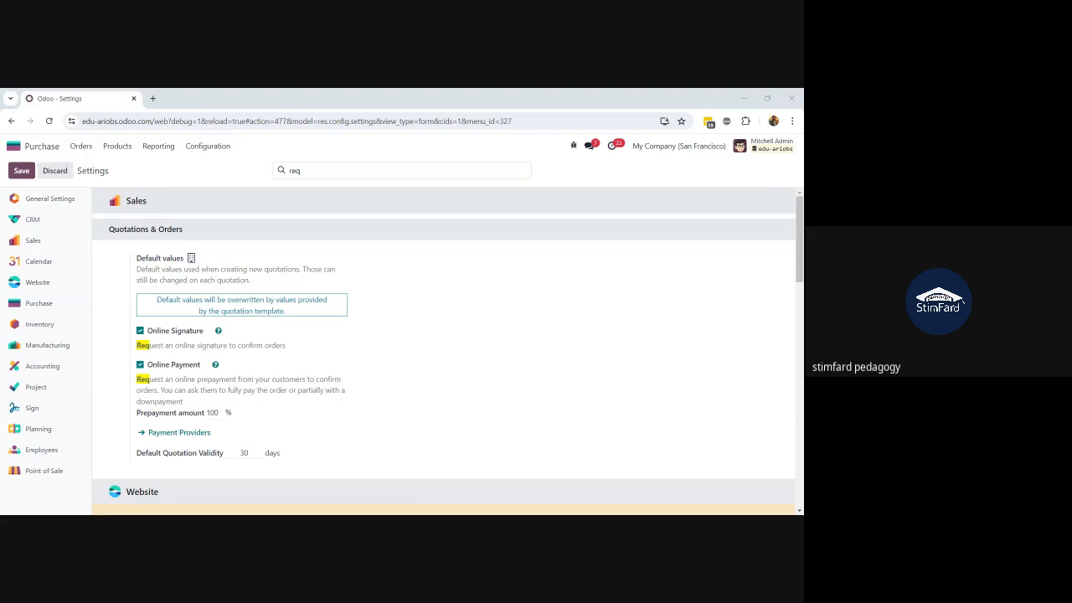
Step: Clear the settings search, enable Purchase Agreements and save the settings
{"action": "key", "text": "BackSpace"}
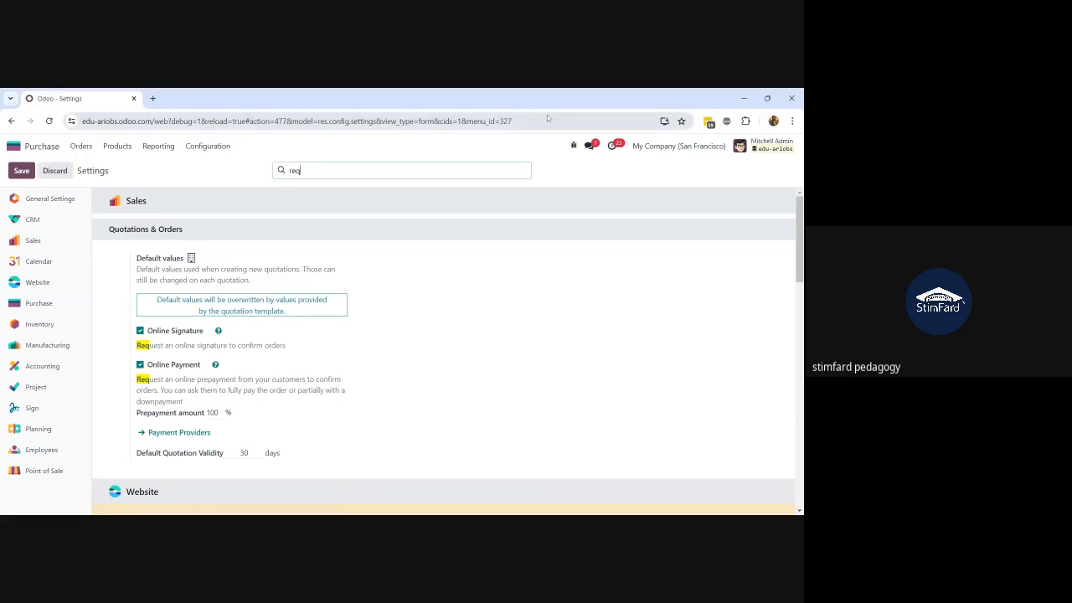
{"action": "key", "text": "BackSpace"}
{"action": "key", "text": "BackSpace"}
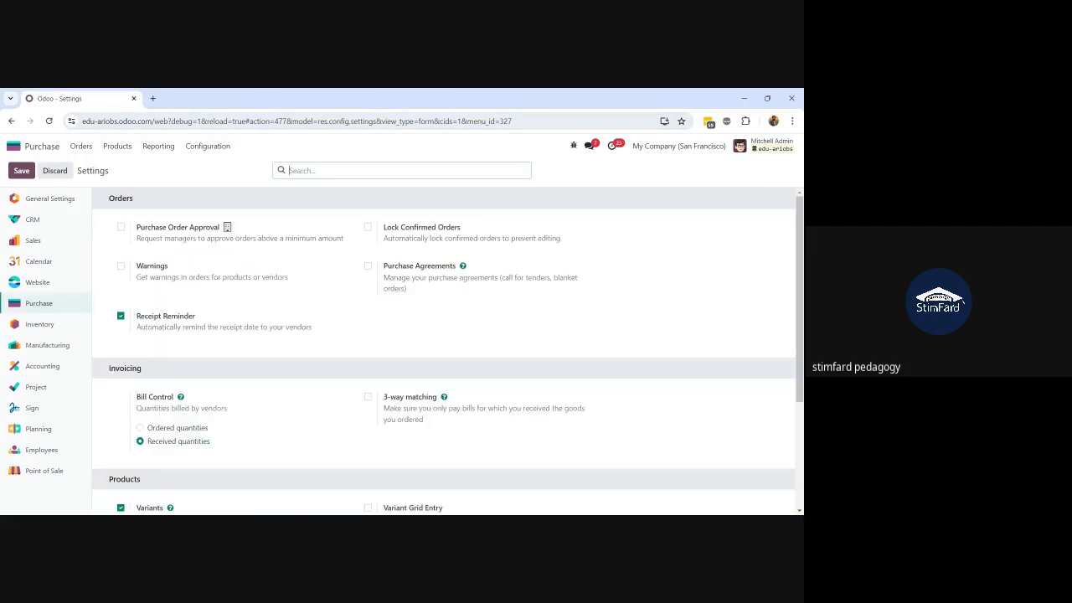
{"action": "left_click", "coordinate": [367, 266]}
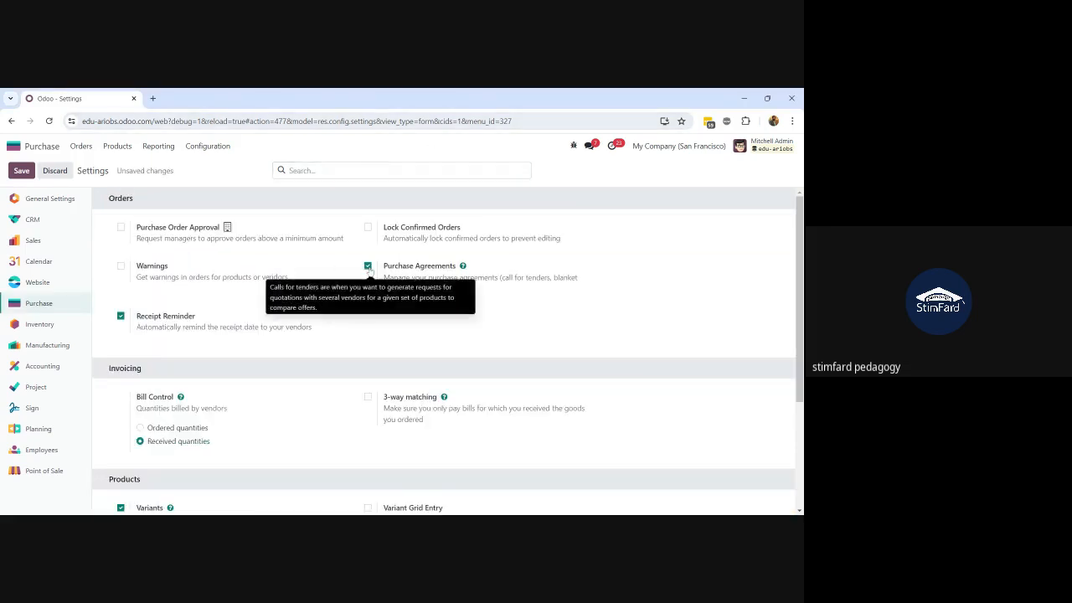
{"action": "left_click", "coordinate": [22, 171]}
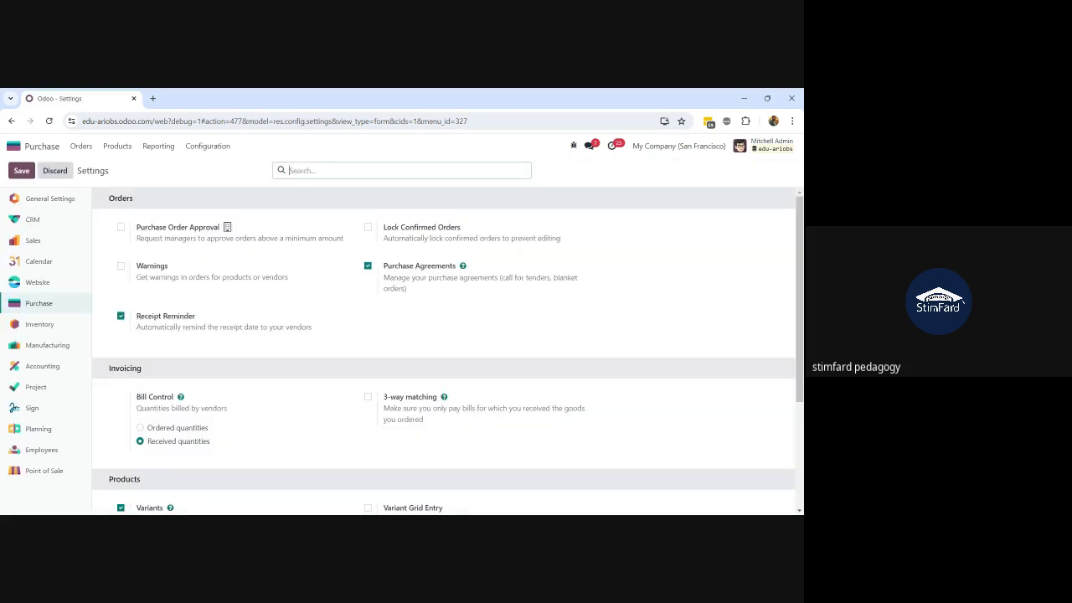
Step: Return to the Purchase app by searching the apps for "purchas" and open the Stool (Dark Blue) request from the Requests for Quotation list
{"action": "left_click", "coordinate": [13, 146]}
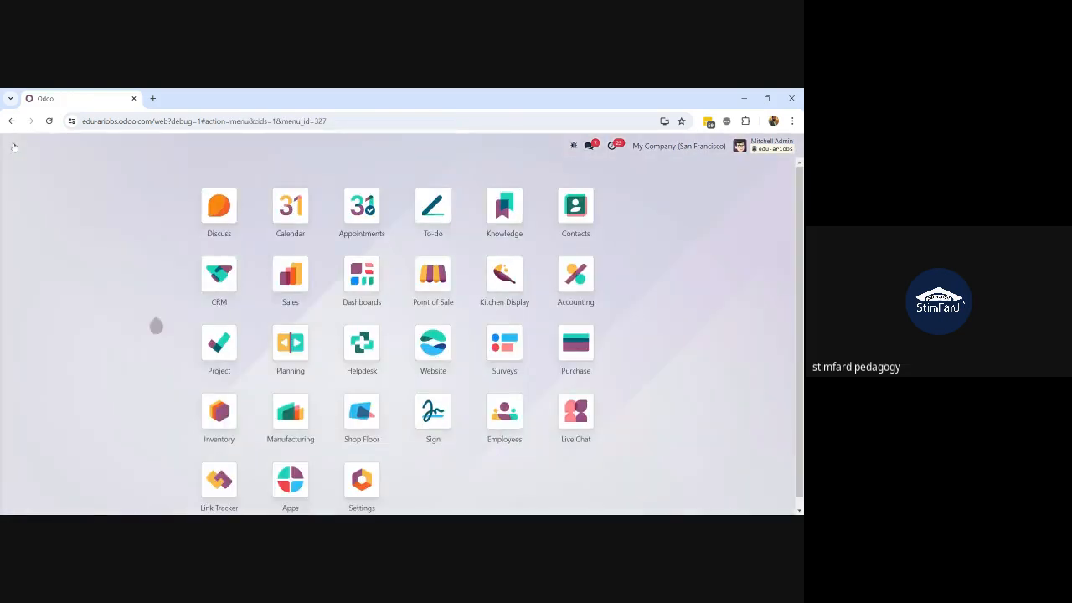
{"action": "type", "text": "purchas"}
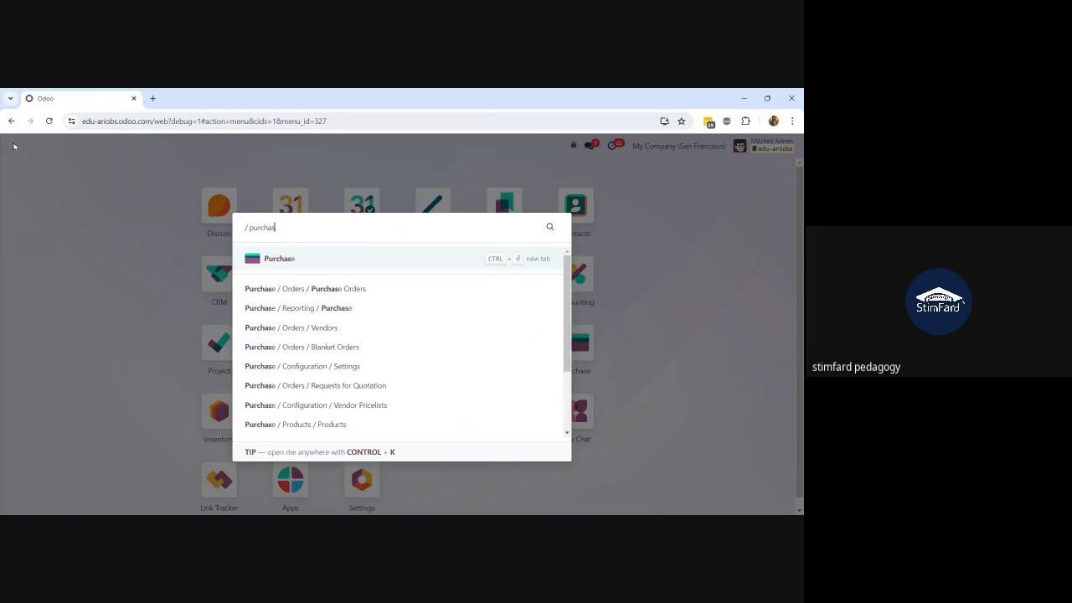
{"action": "left_click", "coordinate": [297, 265]}
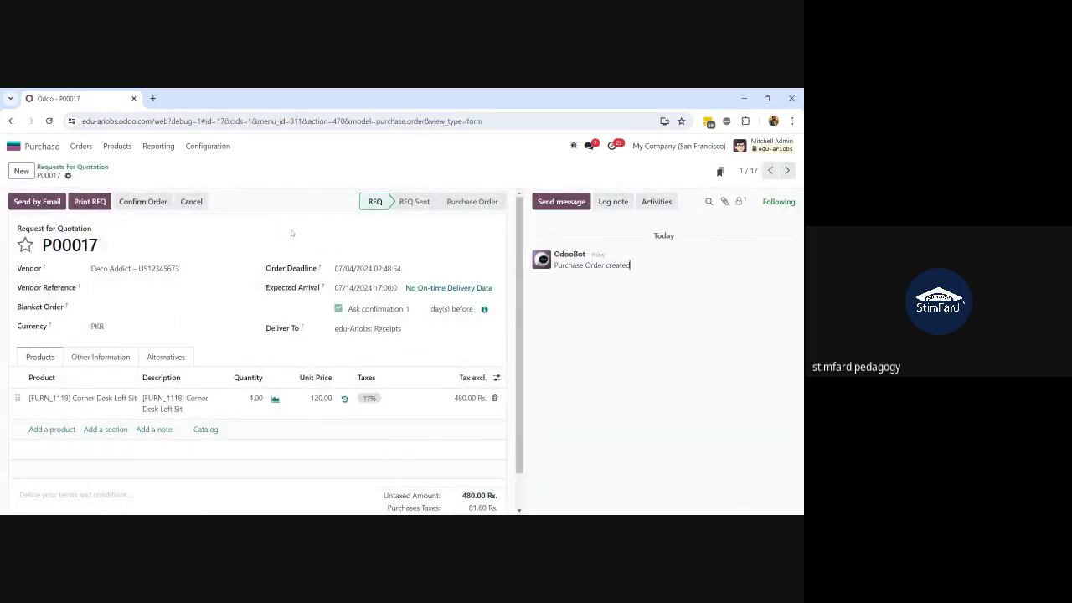
{"action": "left_click", "coordinate": [73, 168]}
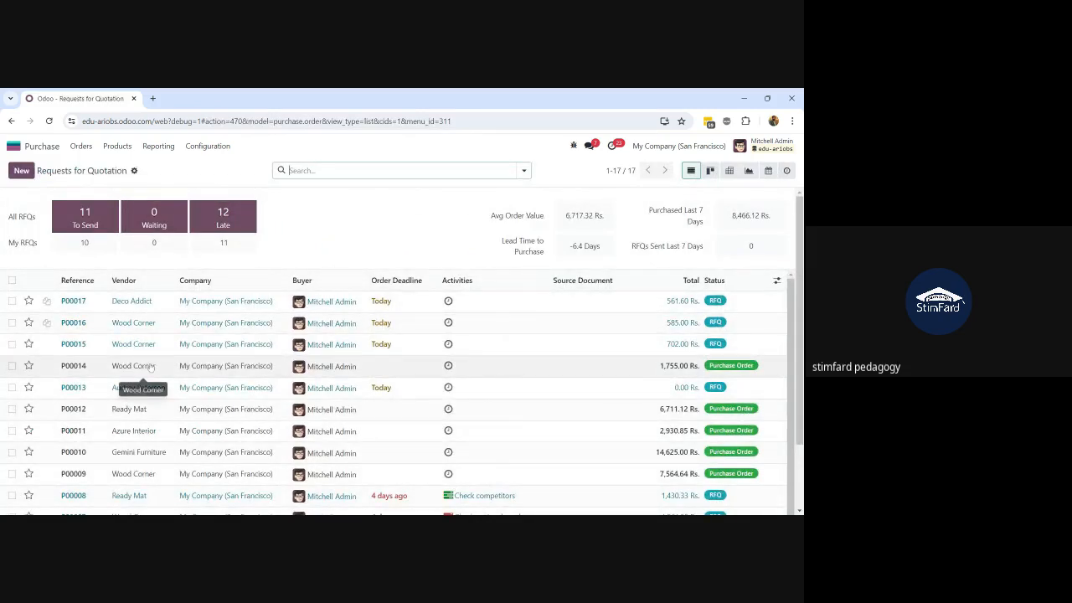
{"action": "left_click", "coordinate": [77, 148]}
{"action": "left_click", "coordinate": [84, 167]}
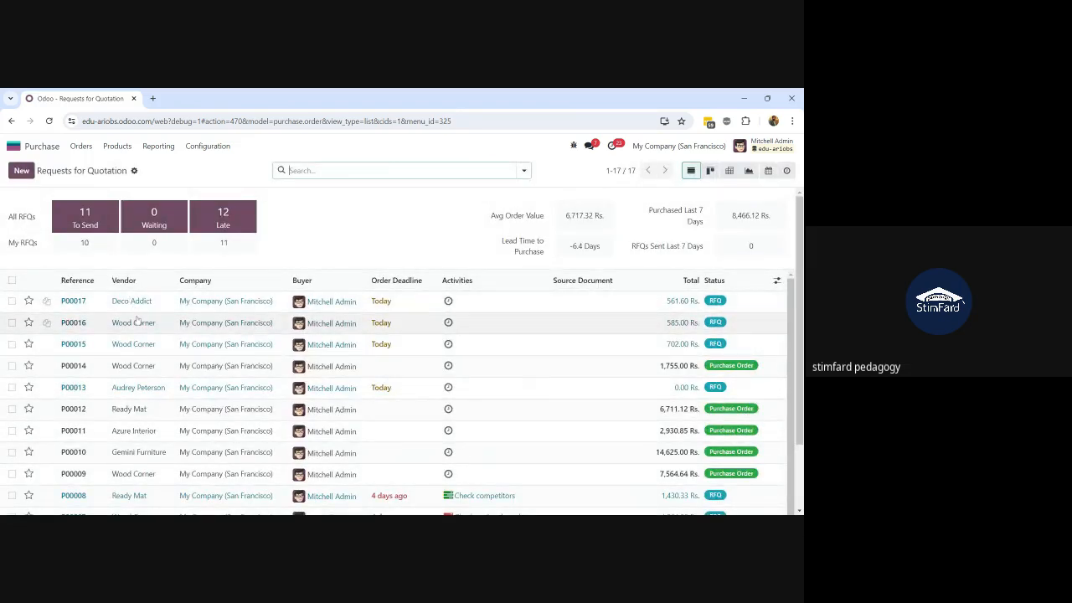
{"action": "left_click", "coordinate": [134, 386]}
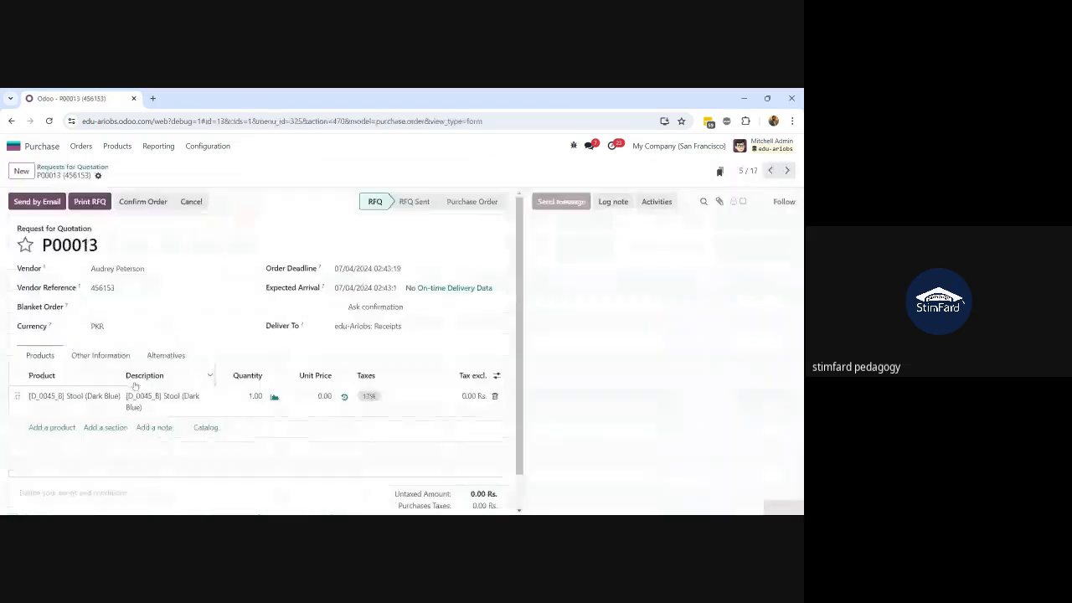
Step: Set the unit price of the Stool (Dark Blue) line to 10 and save the request for quotation
{"action": "left_click", "coordinate": [319, 400]}
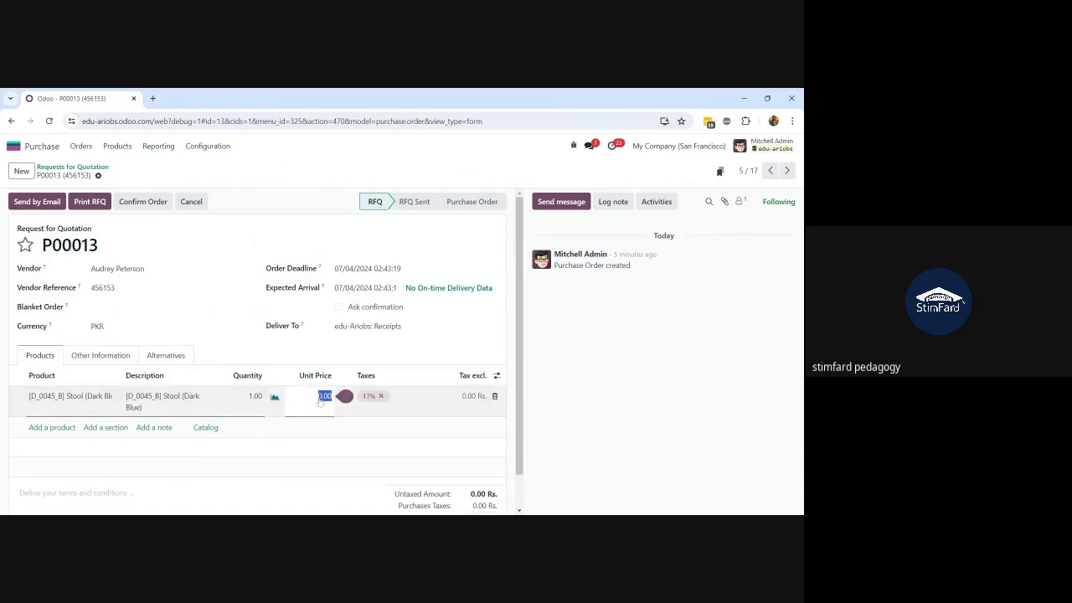
{"action": "type", "text": "10"}
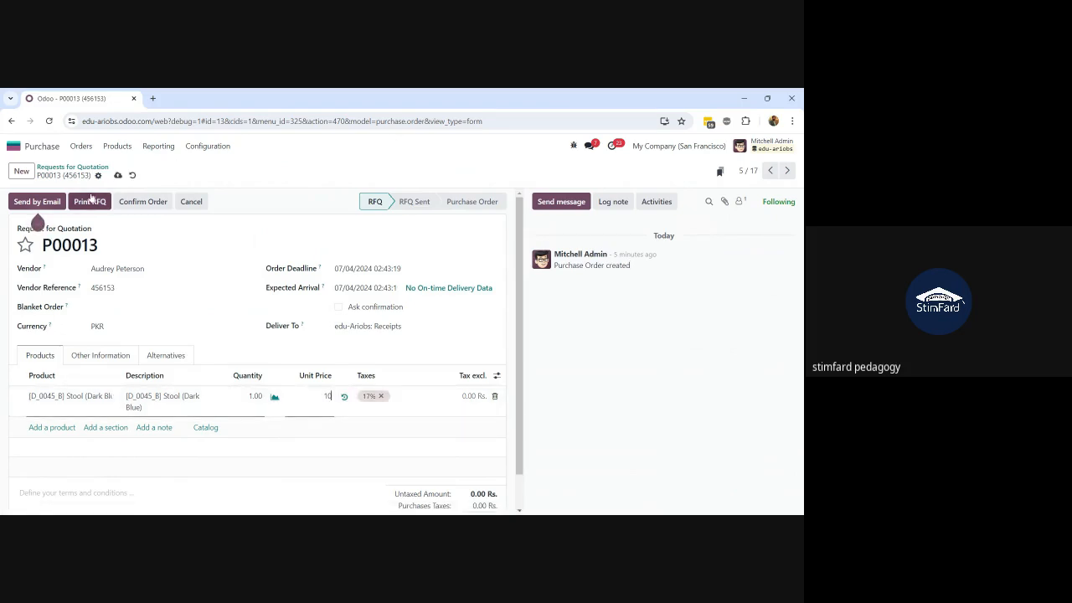
{"action": "left_click", "coordinate": [117, 175]}
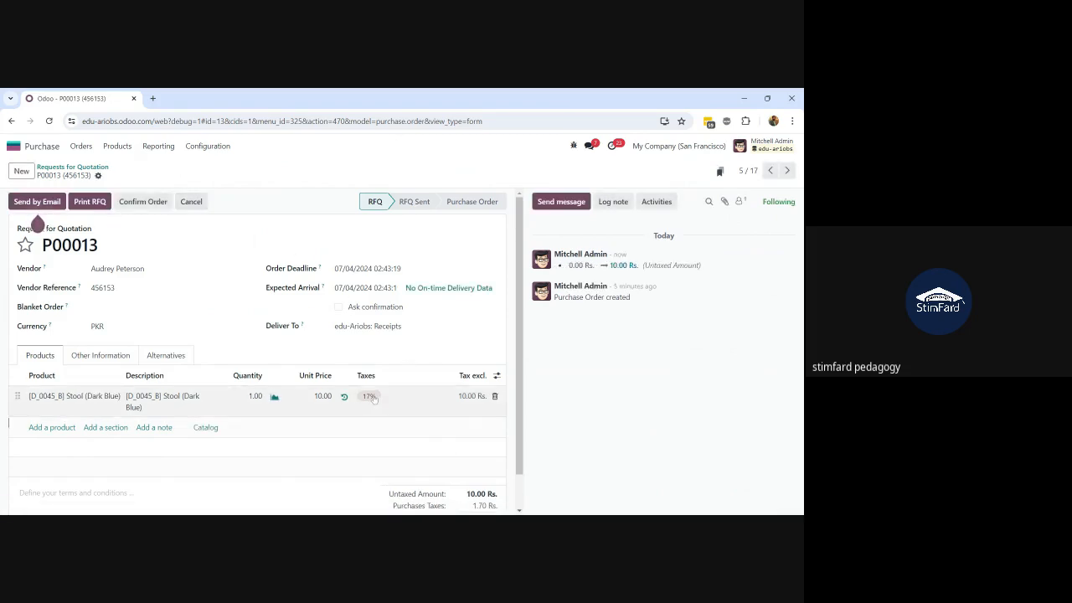
Step: Remove the 17% tax from the Stool (Dark Blue) line and save the request for quotation
{"action": "left_click", "coordinate": [373, 398]}
{"action": "left_click", "coordinate": [383, 396]}
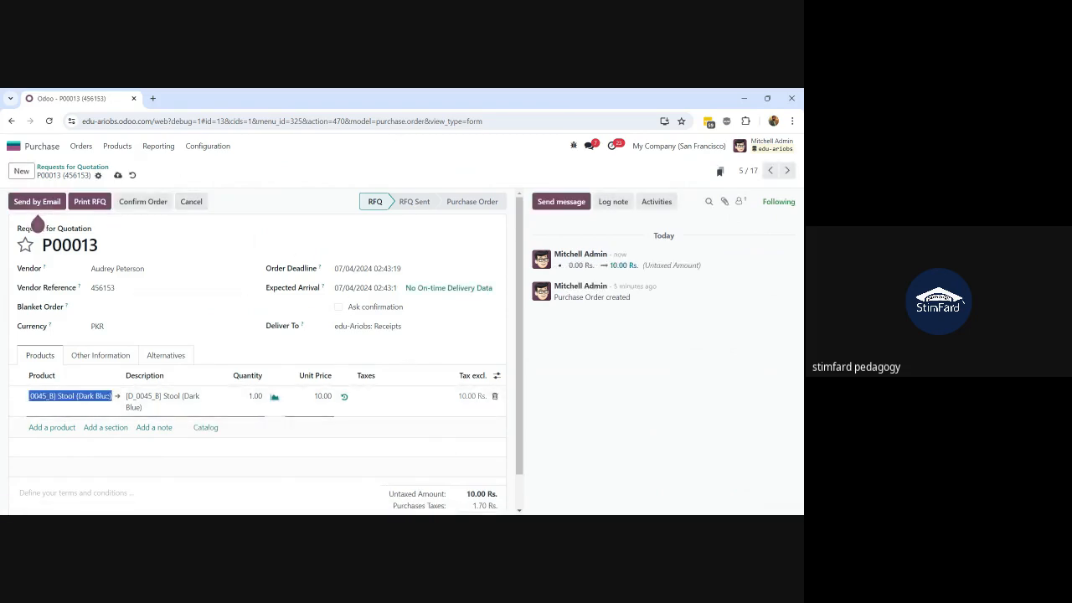
{"action": "left_click", "coordinate": [117, 175]}
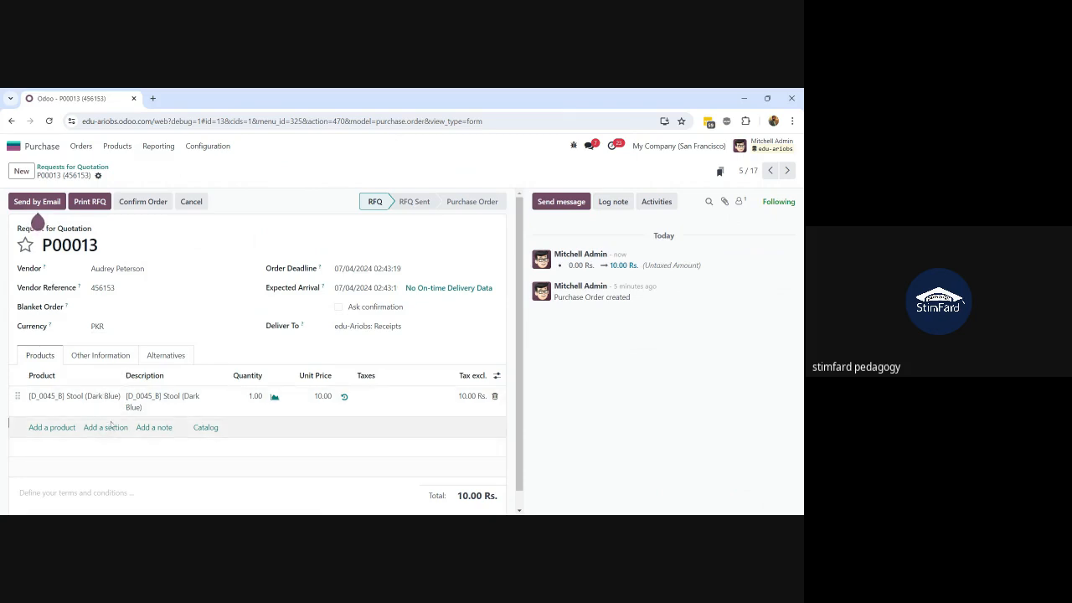
Step: Create an alternative request for quotation for a second individual vendor with the products copied, and check it in the alternatives list
{"action": "left_click", "coordinate": [165, 355]}
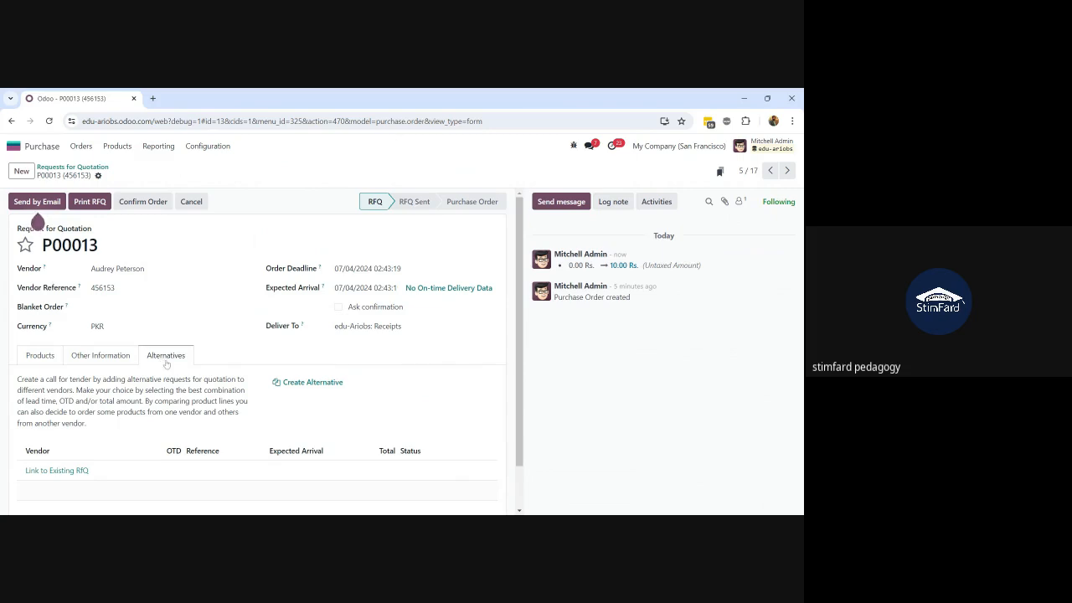
{"action": "left_click", "coordinate": [300, 383]}
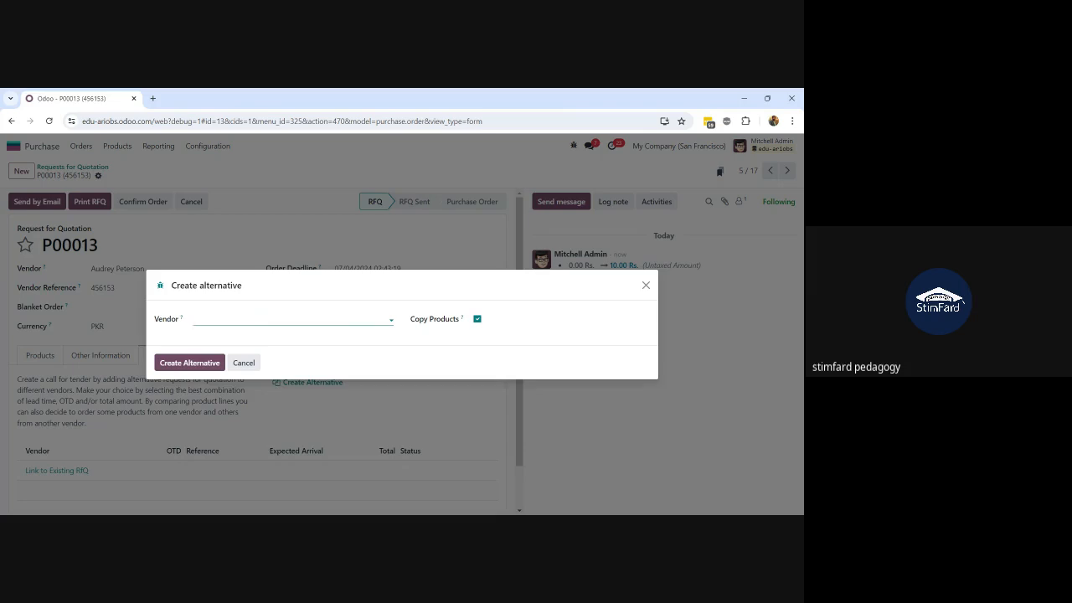
{"action": "left_click", "coordinate": [265, 319]}
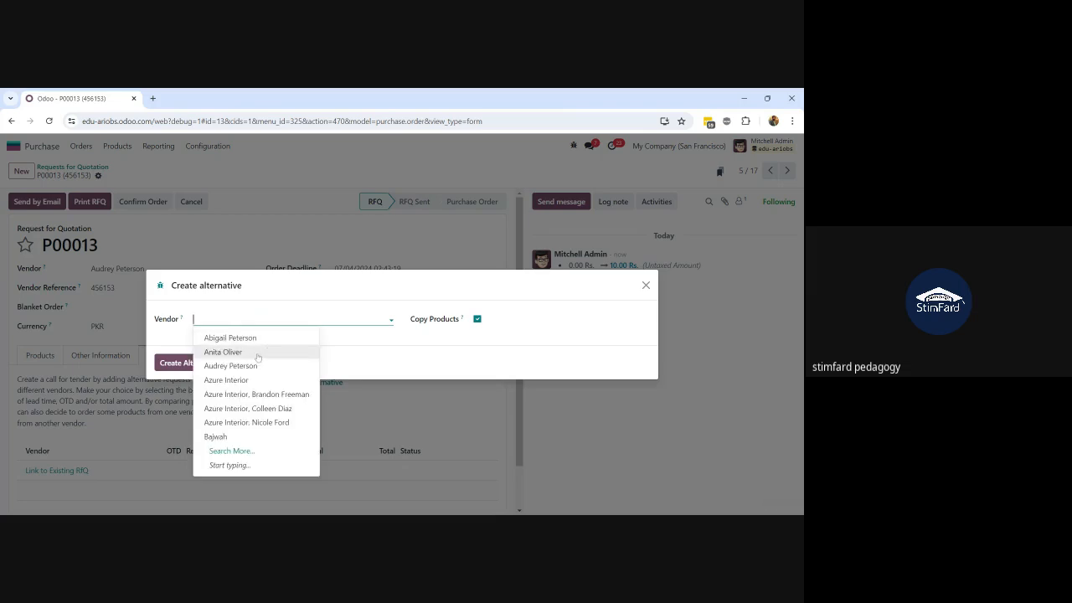
{"action": "left_click", "coordinate": [259, 351]}
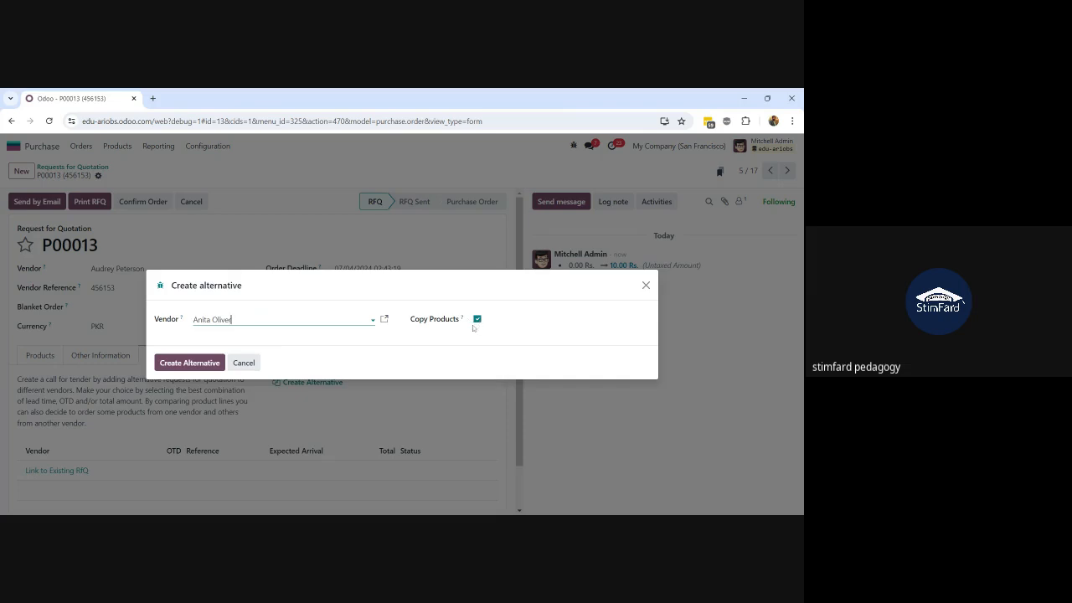
{"action": "left_click", "coordinate": [190, 365]}
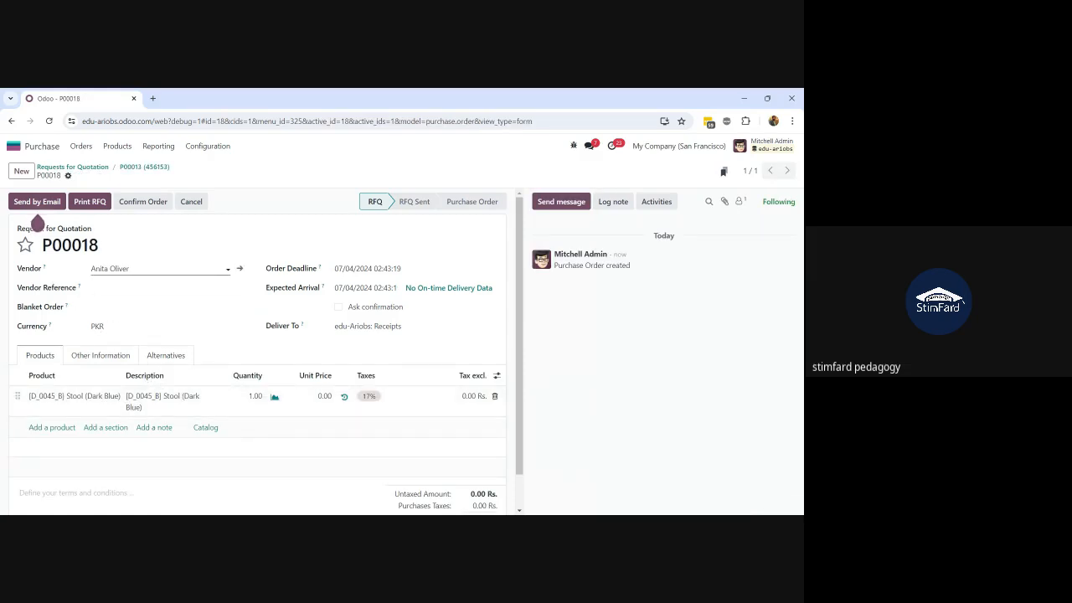
{"action": "key", "text": "Tab"}
{"action": "left_click", "coordinate": [165, 354]}
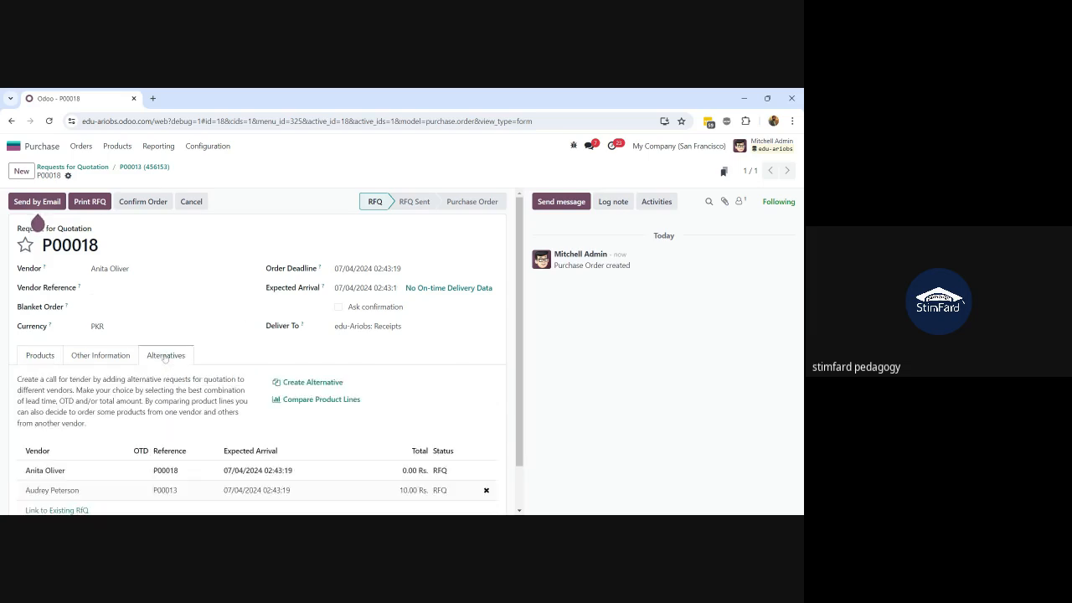
{"action": "scroll", "coordinate": [135, 448], "scroll_direction": "down", "scroll_amount": 1}
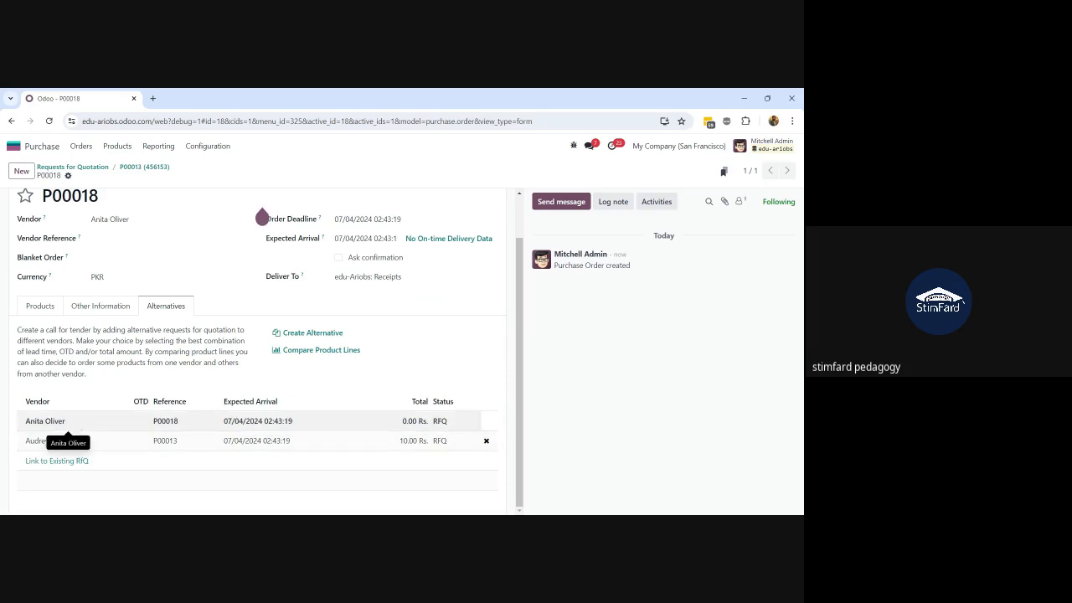
{"action": "left_click", "coordinate": [82, 429]}
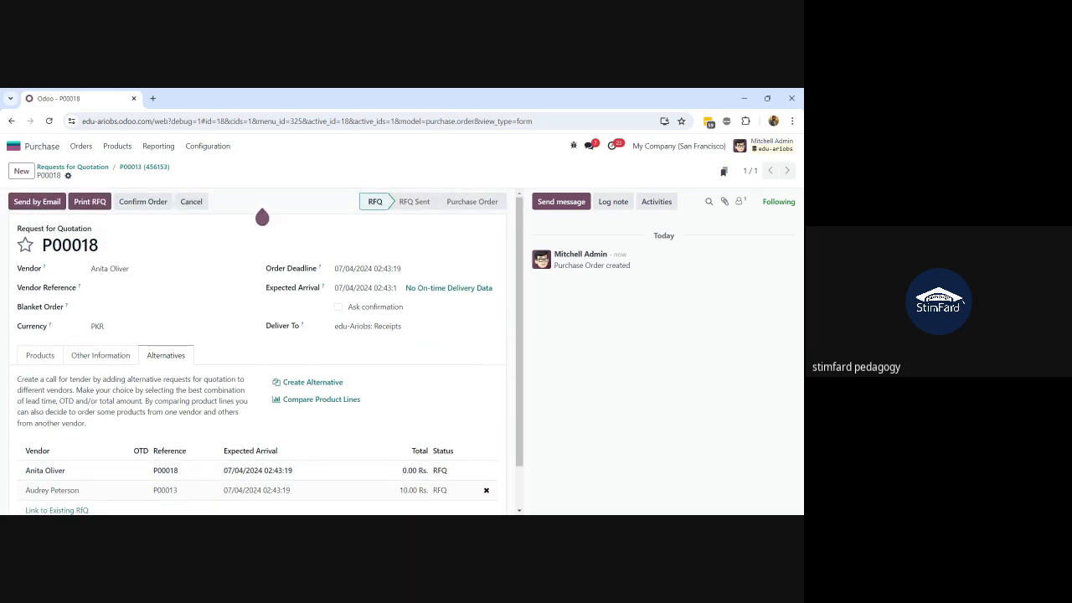
Step: Set the Stool (Dark Blue) unit price to 11 in the alternative request, save it and email it to the vendor
{"action": "left_click", "coordinate": [42, 355]}
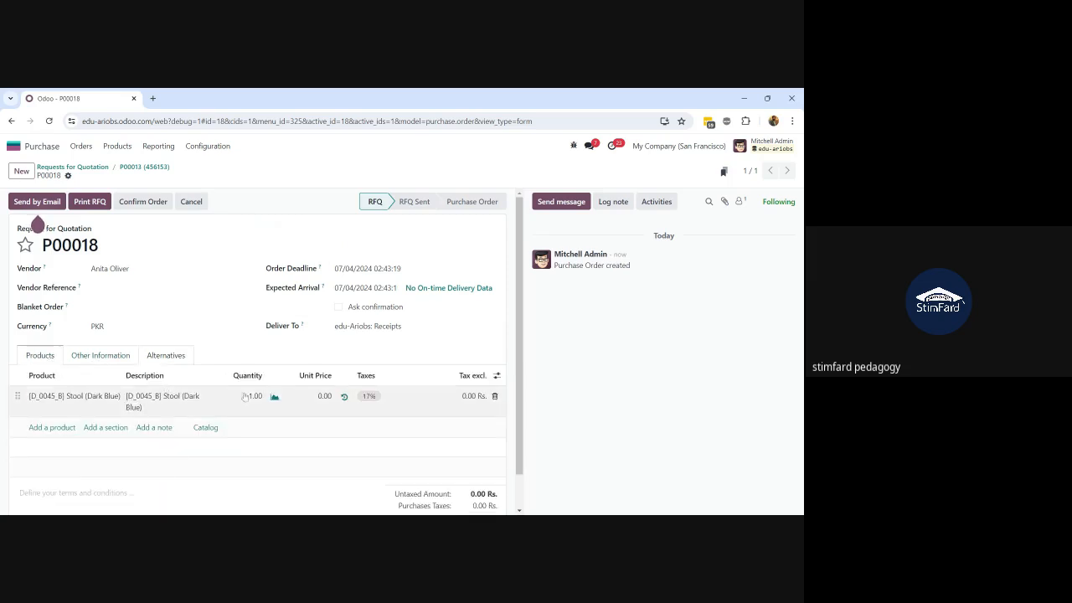
{"action": "left_click", "coordinate": [325, 397]}
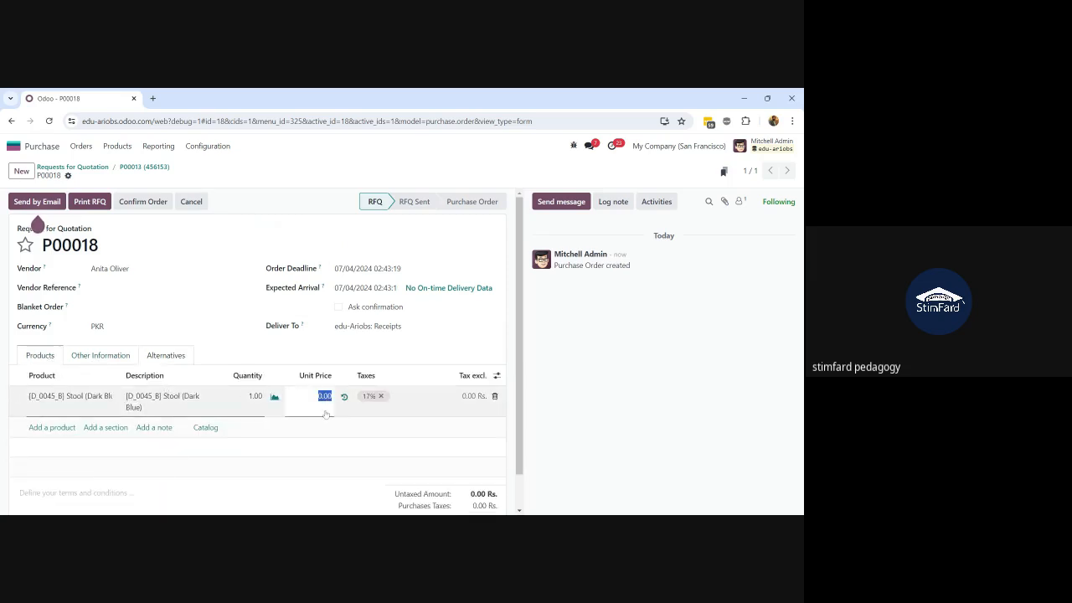
{"action": "type", "text": "11"}
{"action": "left_click", "coordinate": [179, 175]}
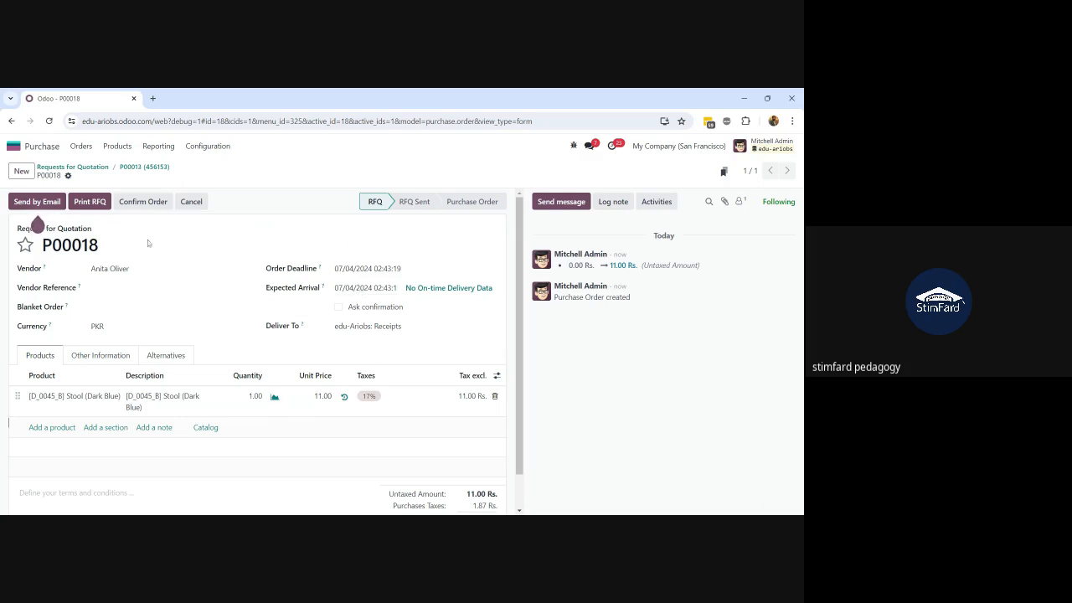
{"action": "left_click", "coordinate": [28, 202]}
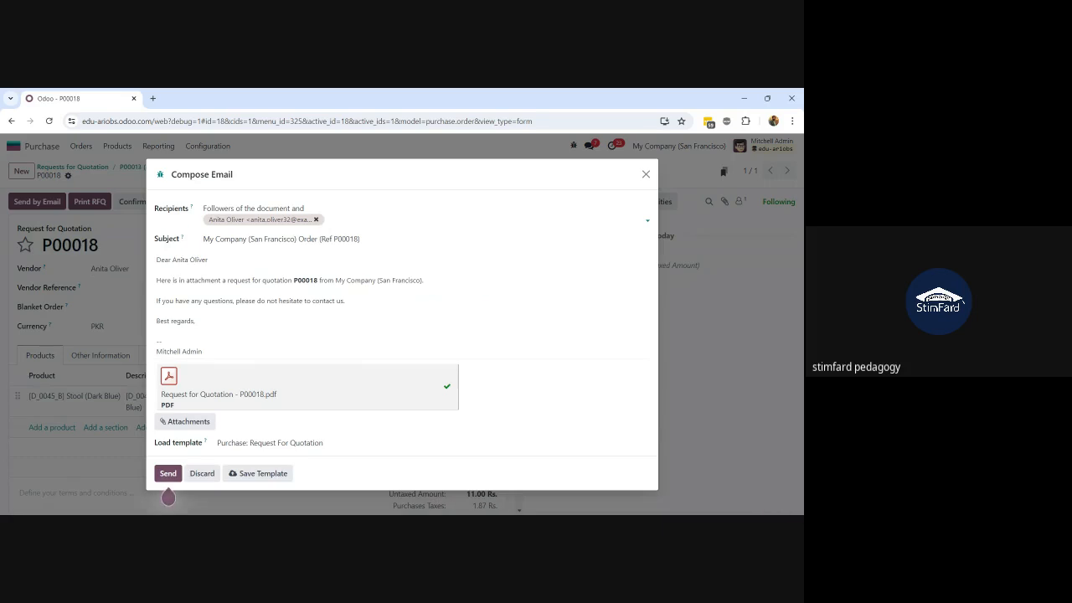
{"action": "left_click", "coordinate": [169, 475]}
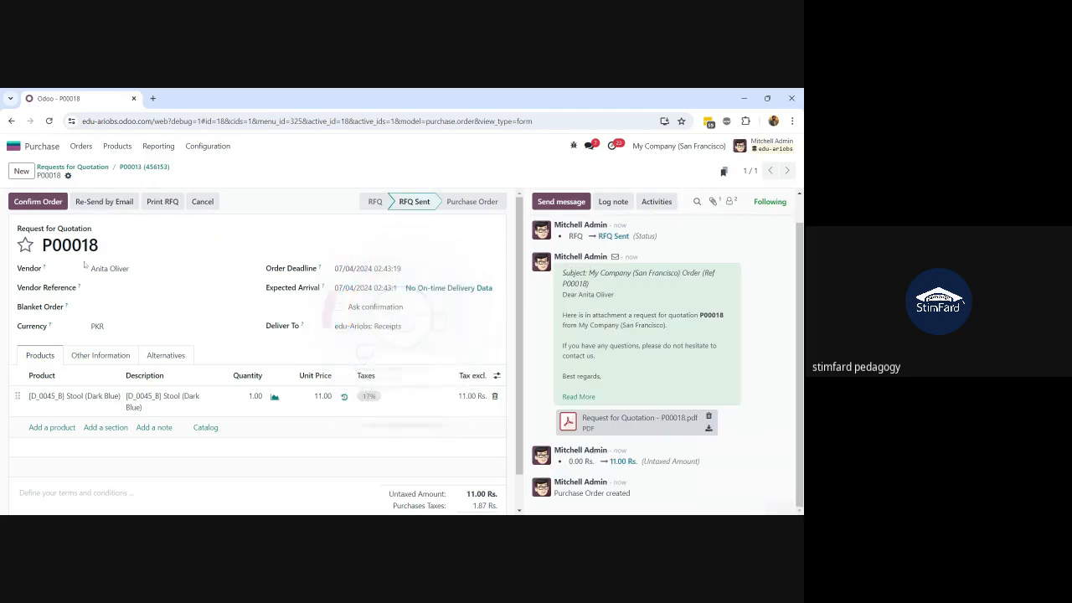
Step: Open the original request for quotation from the alternatives list and email it to its vendor
{"action": "left_click", "coordinate": [165, 355]}
{"action": "scroll", "coordinate": [155, 459], "scroll_direction": "down", "scroll_amount": 1}
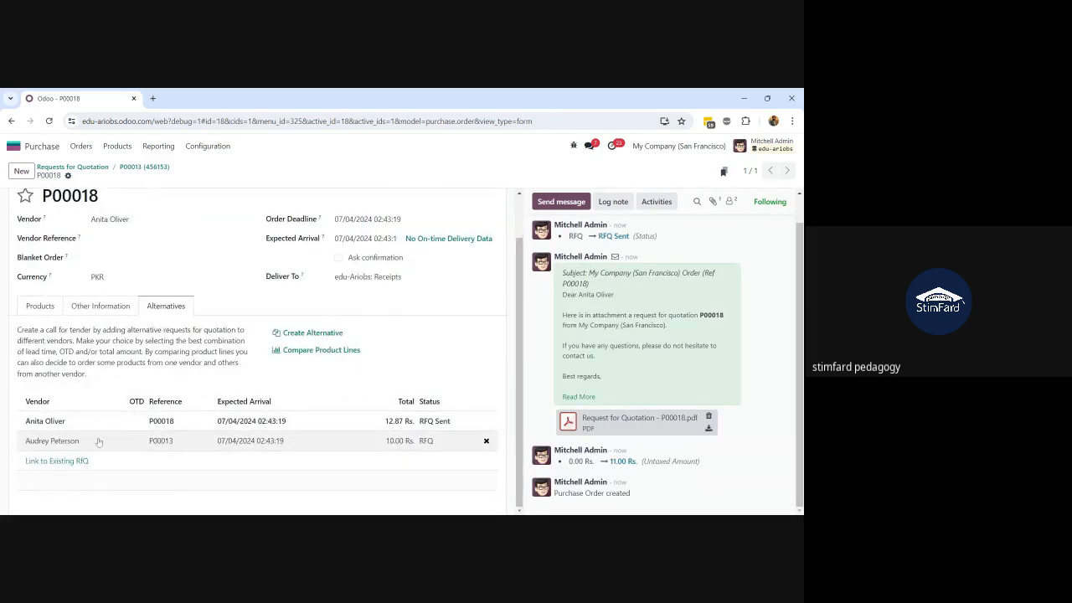
{"action": "left_click", "coordinate": [98, 442]}
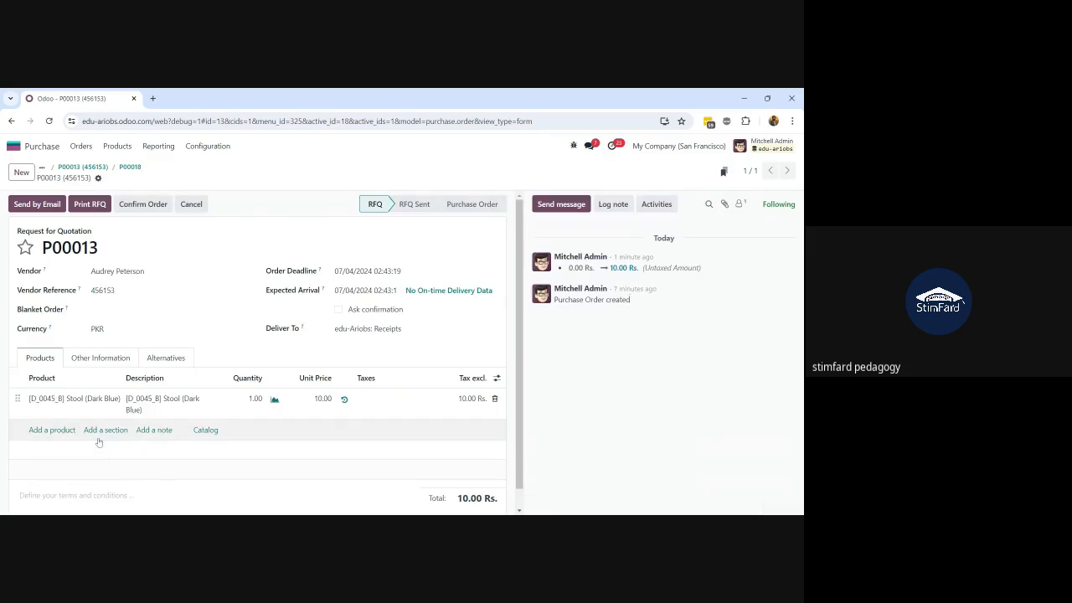
{"action": "left_click", "coordinate": [37, 206]}
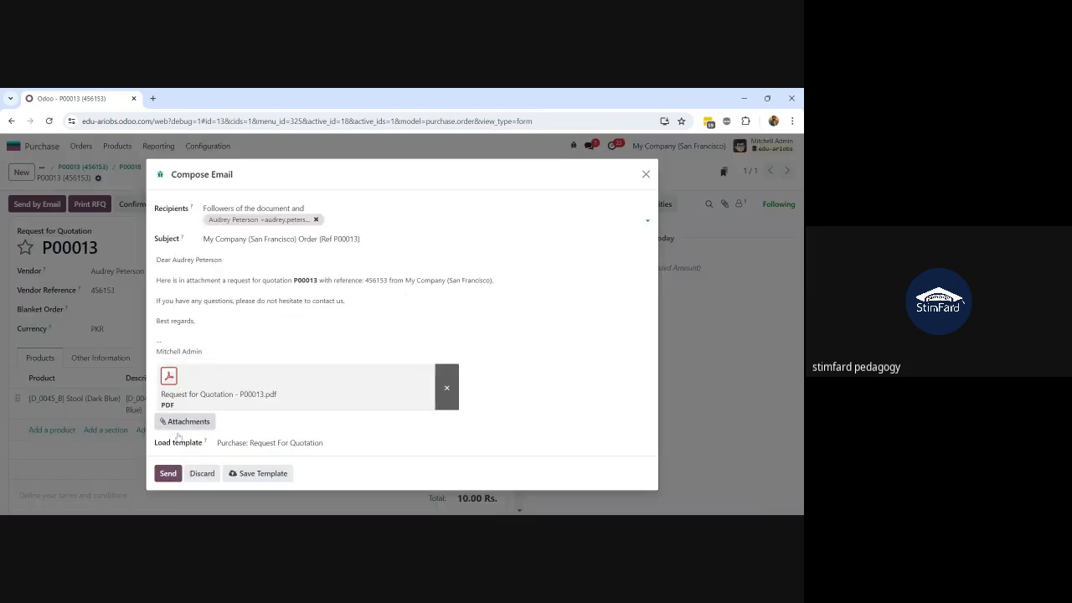
{"action": "left_click", "coordinate": [168, 474]}
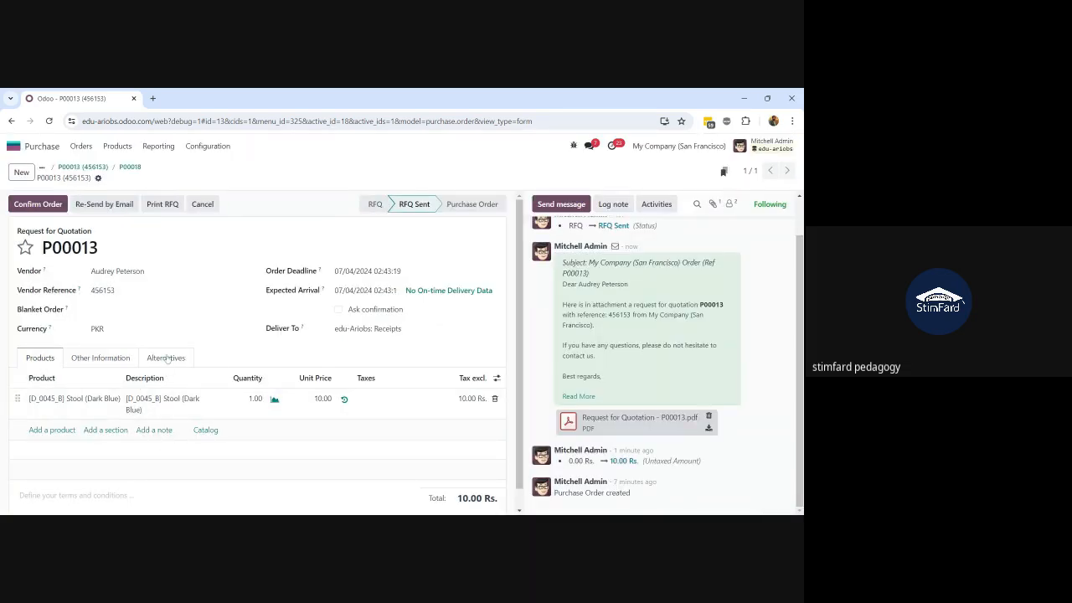
Step: Create another alternative request for quotation for the vendor Azure Interior with the products copied
{"action": "left_click", "coordinate": [167, 358]}
{"action": "scroll", "coordinate": [167, 359], "scroll_direction": "down", "scroll_amount": 1}
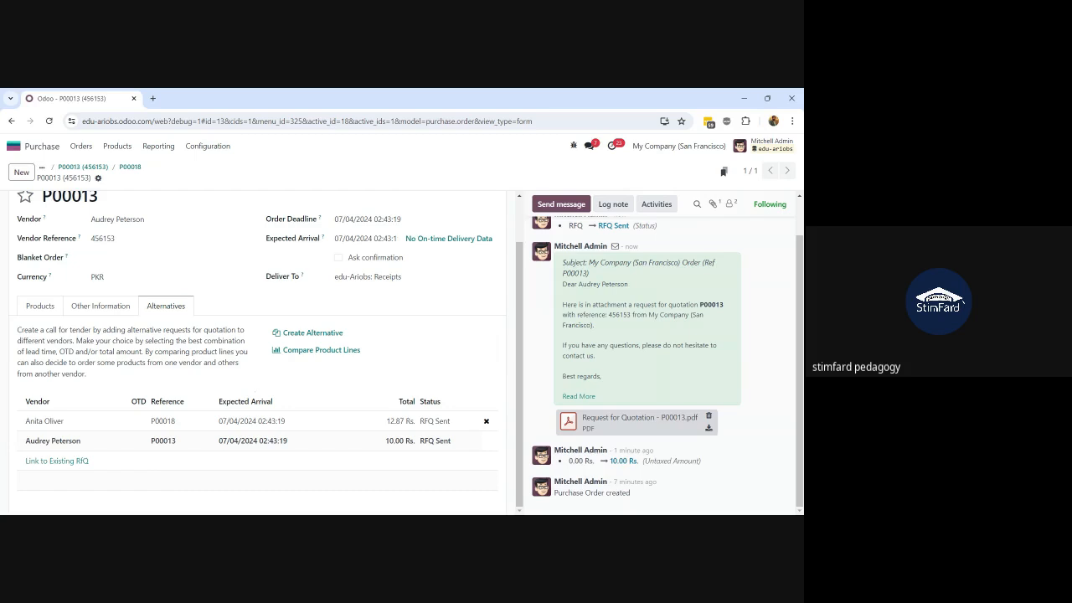
{"action": "left_click", "coordinate": [316, 333]}
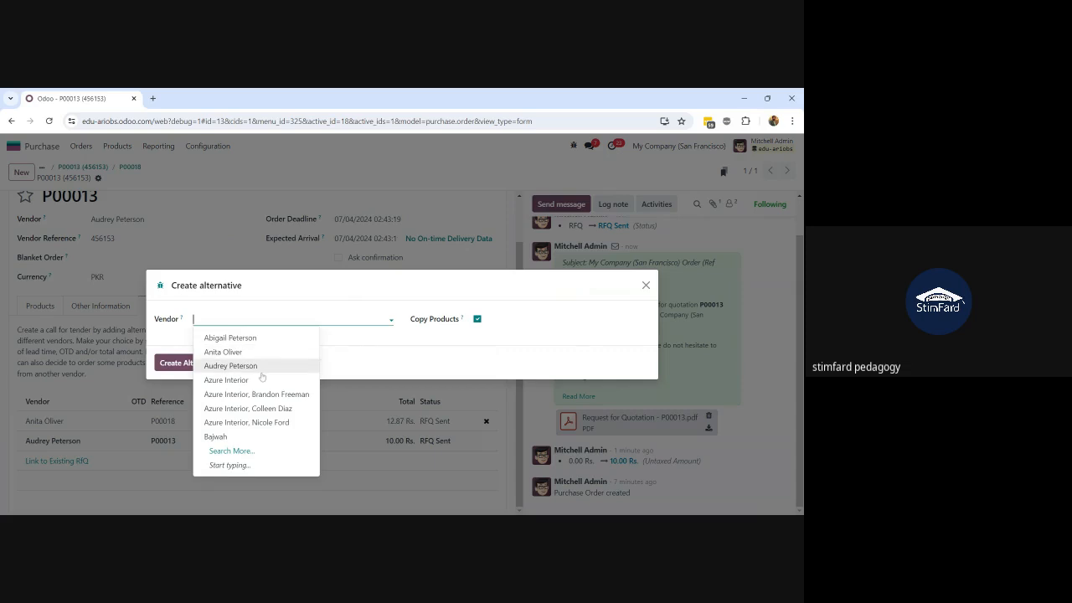
{"action": "left_click", "coordinate": [257, 381]}
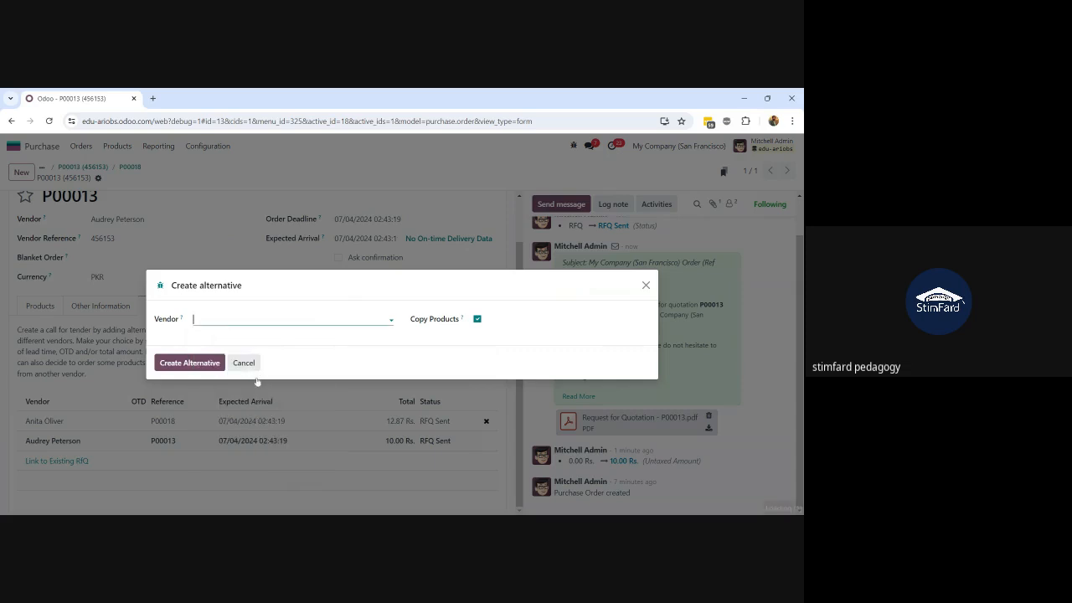
{"action": "left_click", "coordinate": [189, 363]}
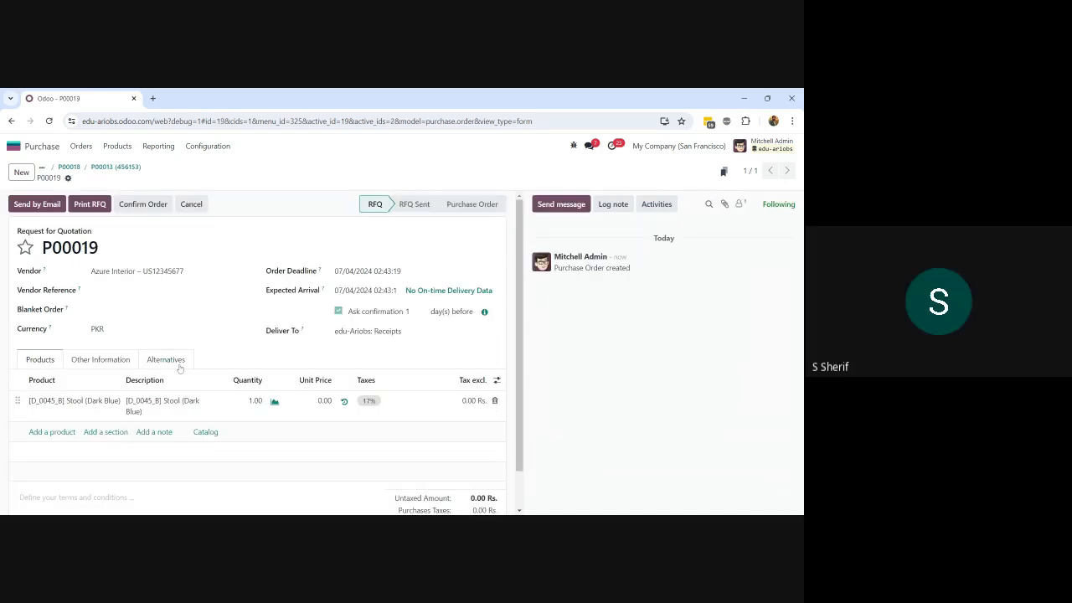
Step: Set the Stool (Dark Blue) unit price to 9 in the Azure Interior request, save it and email it to the vendor
{"action": "left_click", "coordinate": [325, 401]}
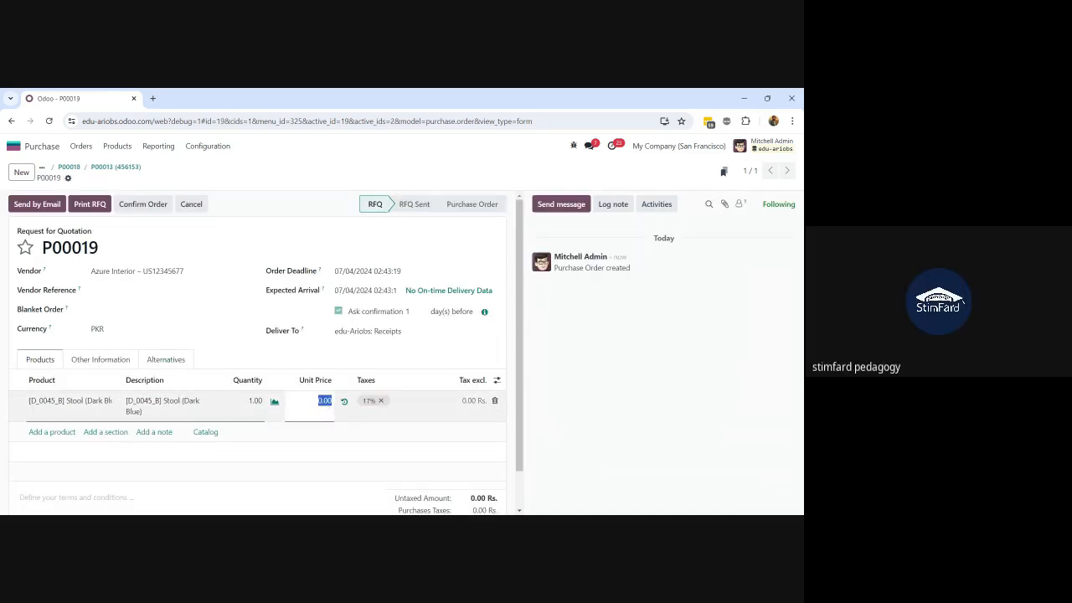
{"action": "type", "text": "5"}
{"action": "left_click", "coordinate": [151, 178]}
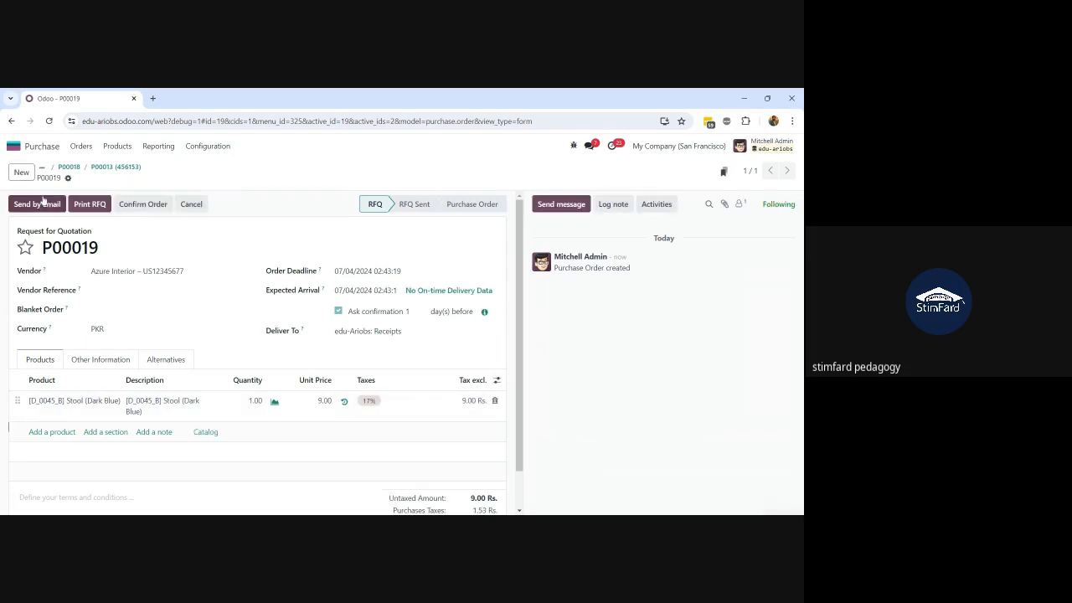
{"action": "left_click", "coordinate": [45, 203]}
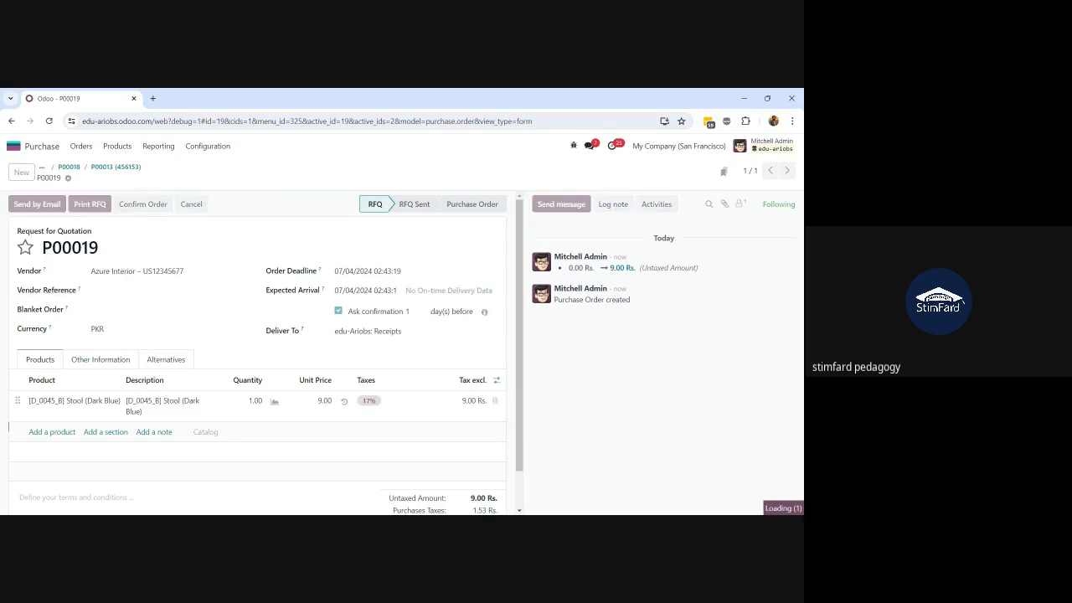
{"action": "left_click", "coordinate": [170, 475]}
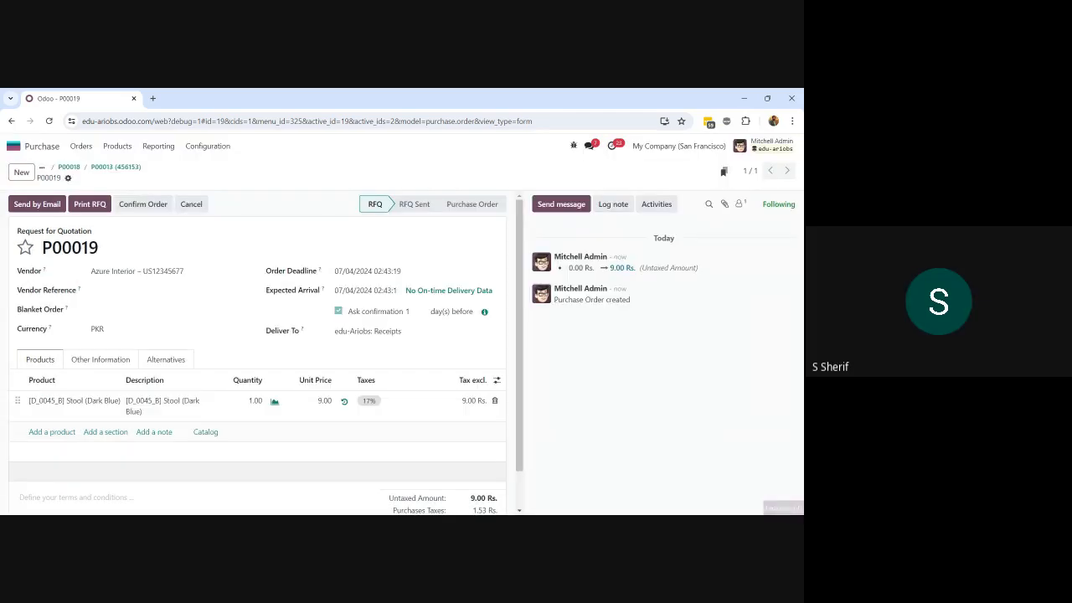
Step: Review the alternatives list and open the 12.87 Rs. alternative to examine its total with taxes and its linked alternatives
{"action": "left_click", "coordinate": [166, 359]}
{"action": "scroll", "coordinate": [165, 359], "scroll_direction": "down", "scroll_amount": 2}
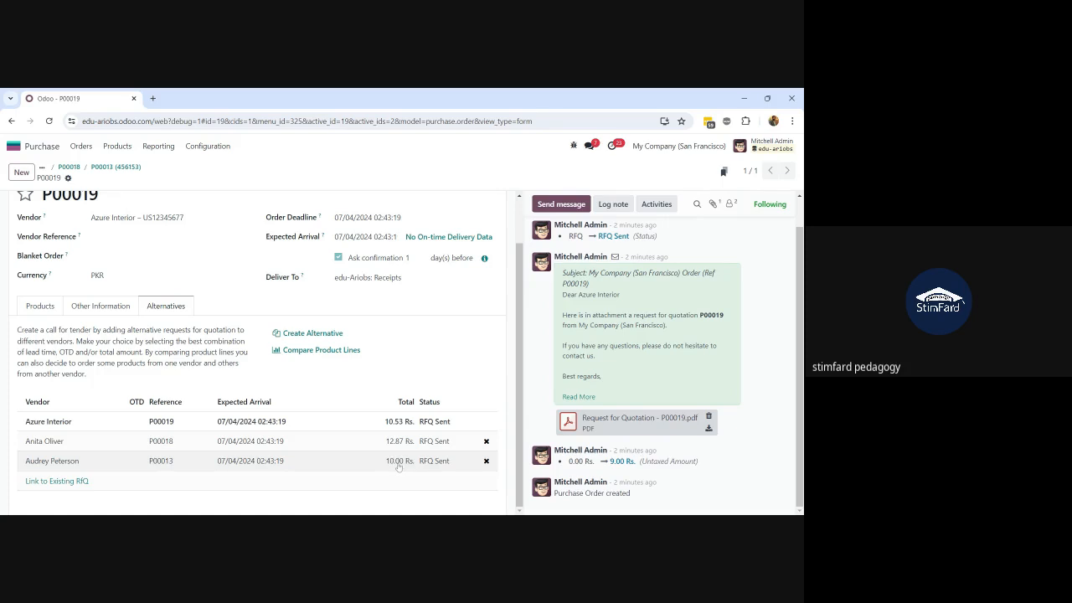
{"action": "left_click", "coordinate": [220, 444]}
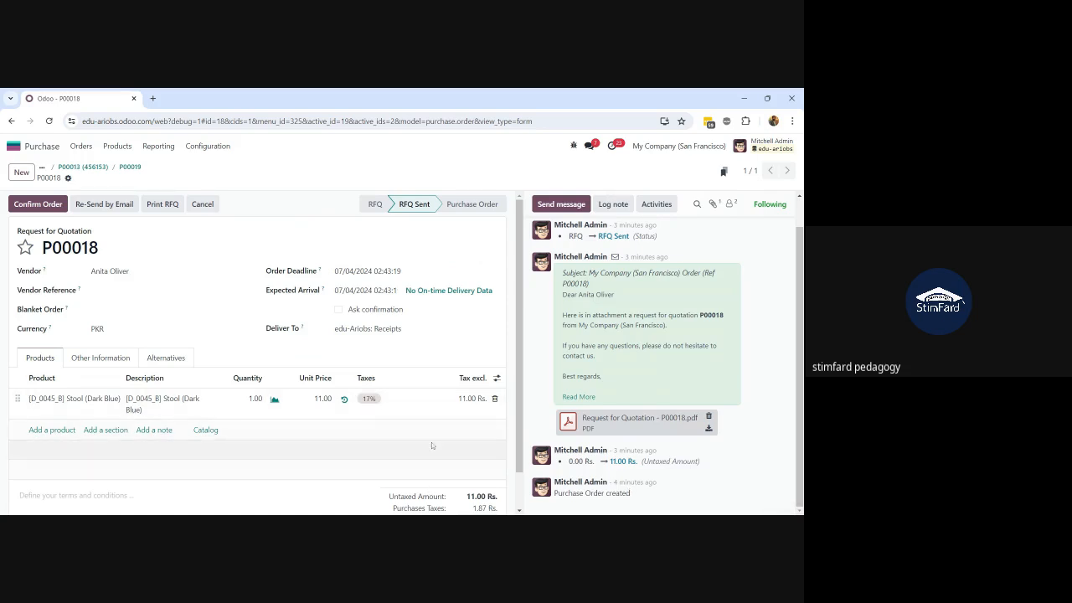
{"action": "scroll", "coordinate": [415, 478], "scroll_direction": "down", "scroll_amount": 1}
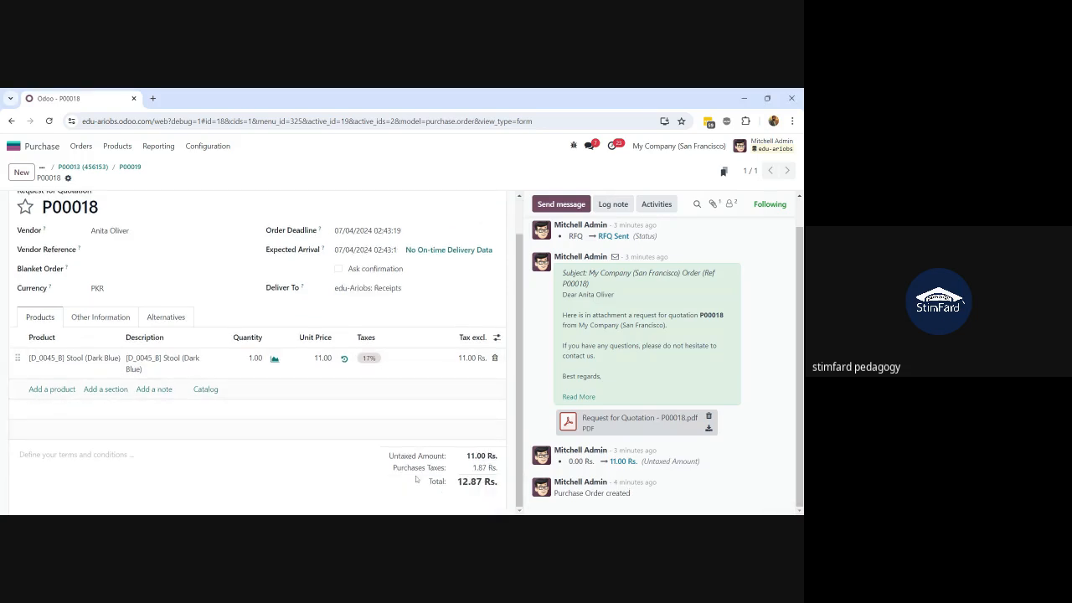
{"action": "left_click", "coordinate": [168, 317]}
{"action": "scroll", "coordinate": [239, 419], "scroll_direction": "down", "scroll_amount": 1}
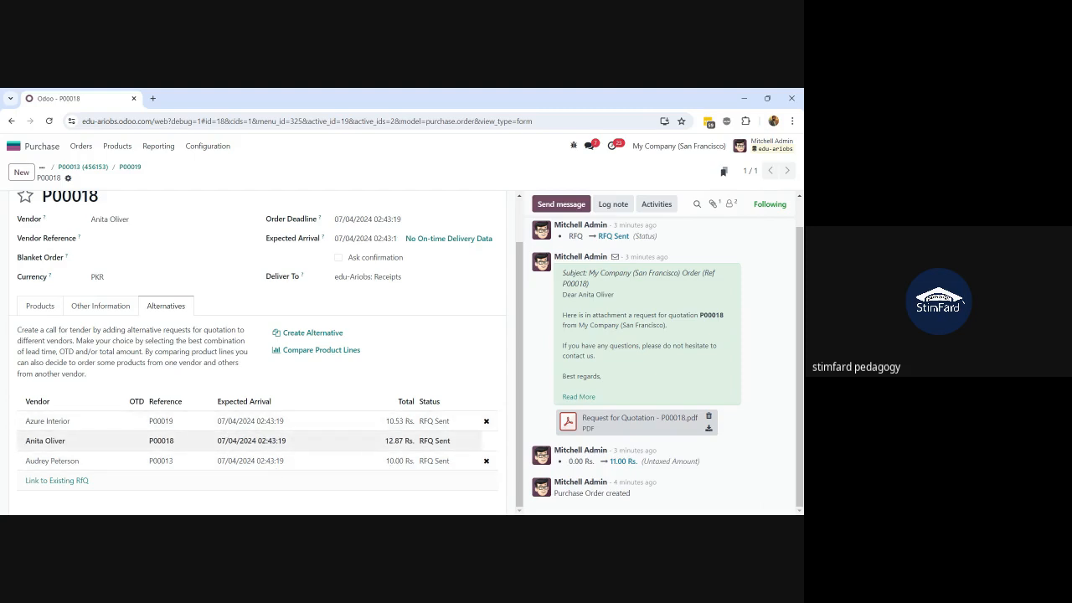
Step: Compare the product lines of the three alternative requests, and return to the open request's alternatives
{"action": "left_click", "coordinate": [303, 354]}
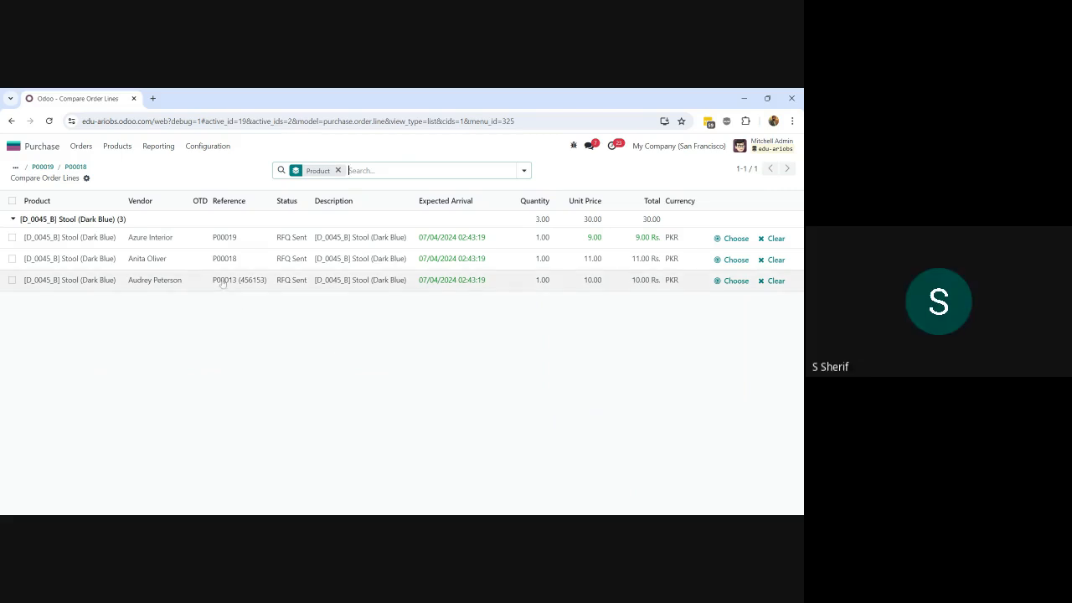
{"action": "left_click", "coordinate": [75, 167]}
{"action": "scroll", "coordinate": [177, 385], "scroll_direction": "down", "scroll_amount": 1}
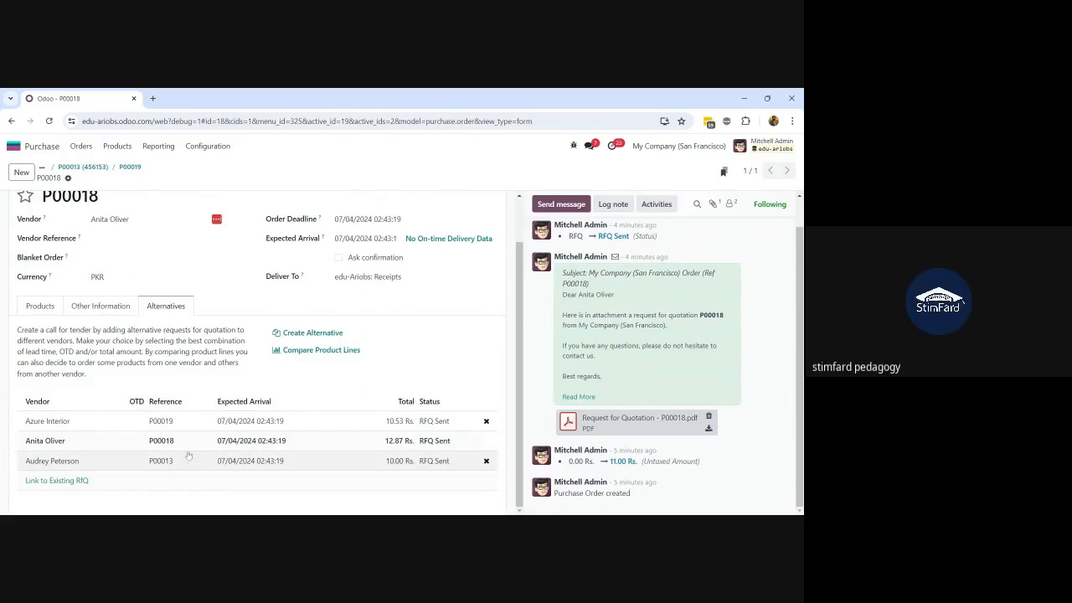
Step: Create another alternative request for quotation for the last suggested vendor with the products copied, and review its alternatives list
{"action": "left_click", "coordinate": [305, 333]}
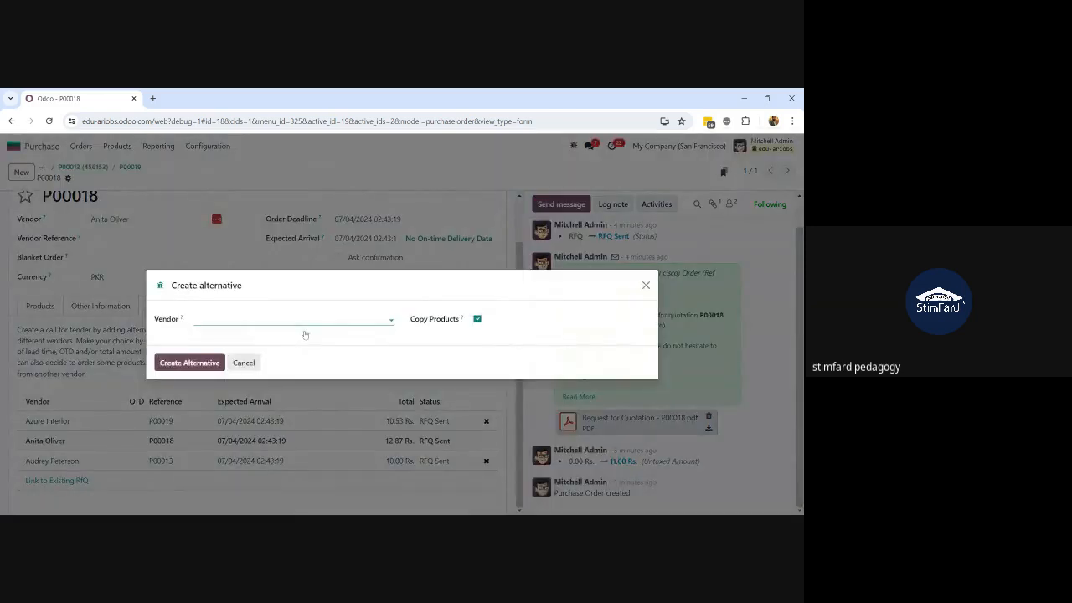
{"action": "left_click", "coordinate": [302, 319]}
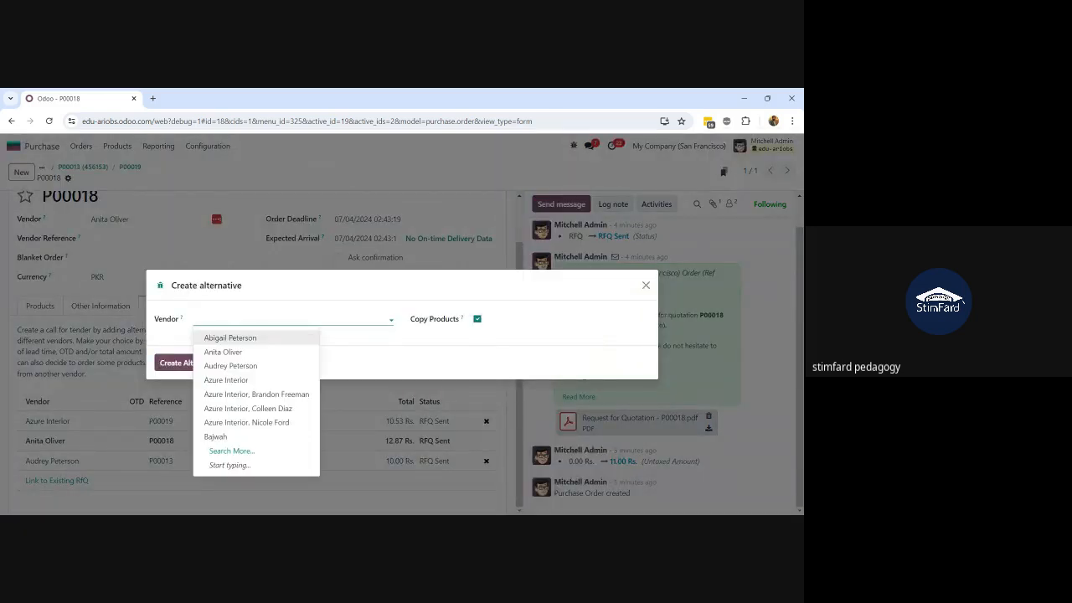
{"action": "left_click", "coordinate": [255, 437]}
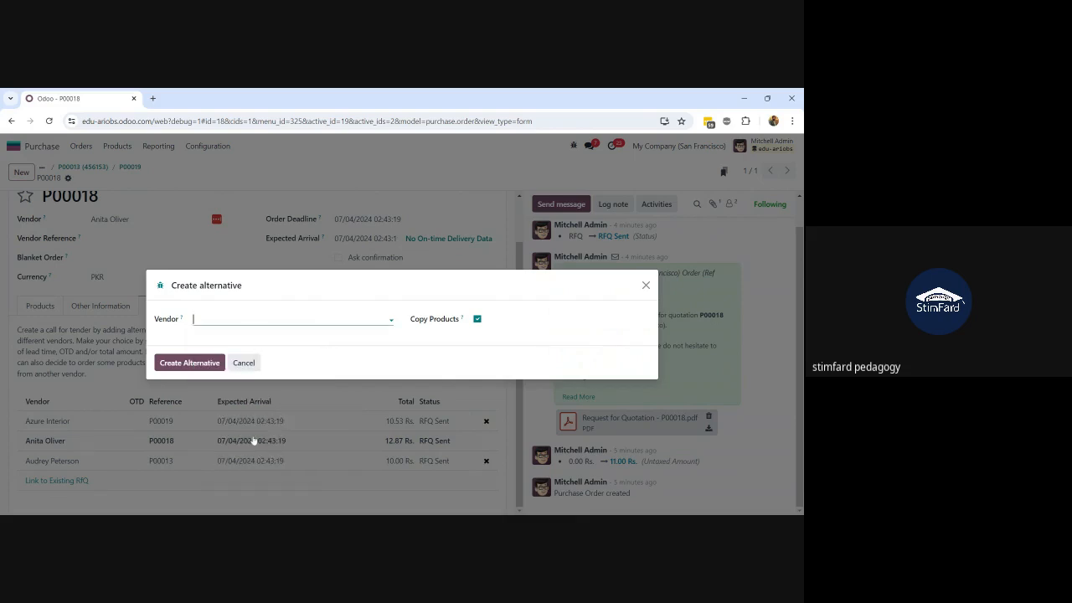
{"action": "left_click", "coordinate": [189, 363]}
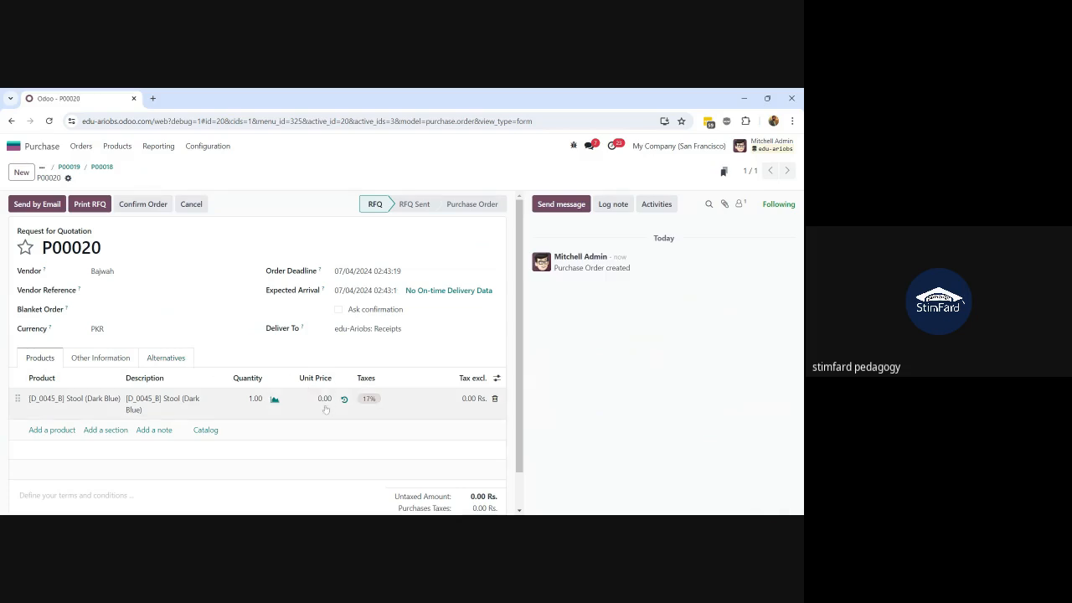
{"action": "left_click", "coordinate": [165, 358]}
{"action": "scroll", "coordinate": [299, 405], "scroll_direction": "down", "scroll_amount": 1}
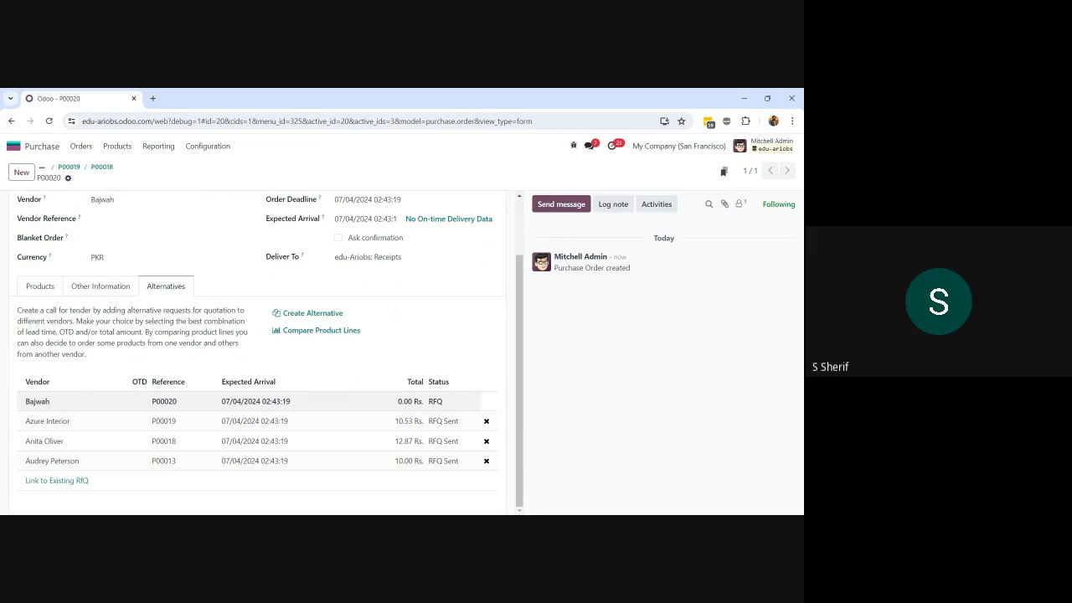
Step: Confirm the 10.00 Rs. alternative as a purchase order, cancel the other alternatives, and check their statuses
{"action": "left_click", "coordinate": [188, 461]}
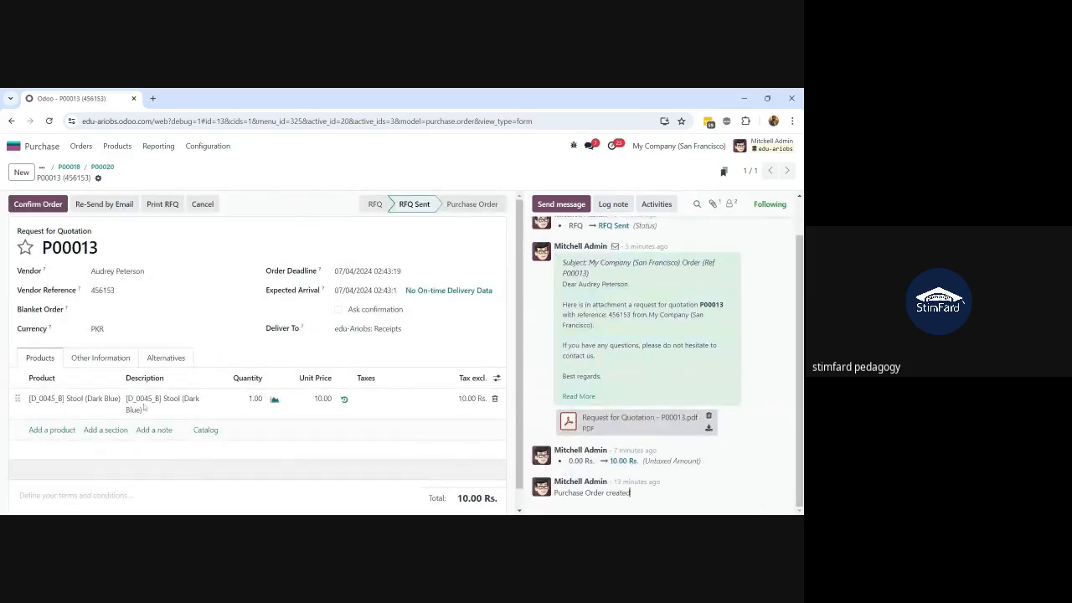
{"action": "left_click", "coordinate": [48, 210]}
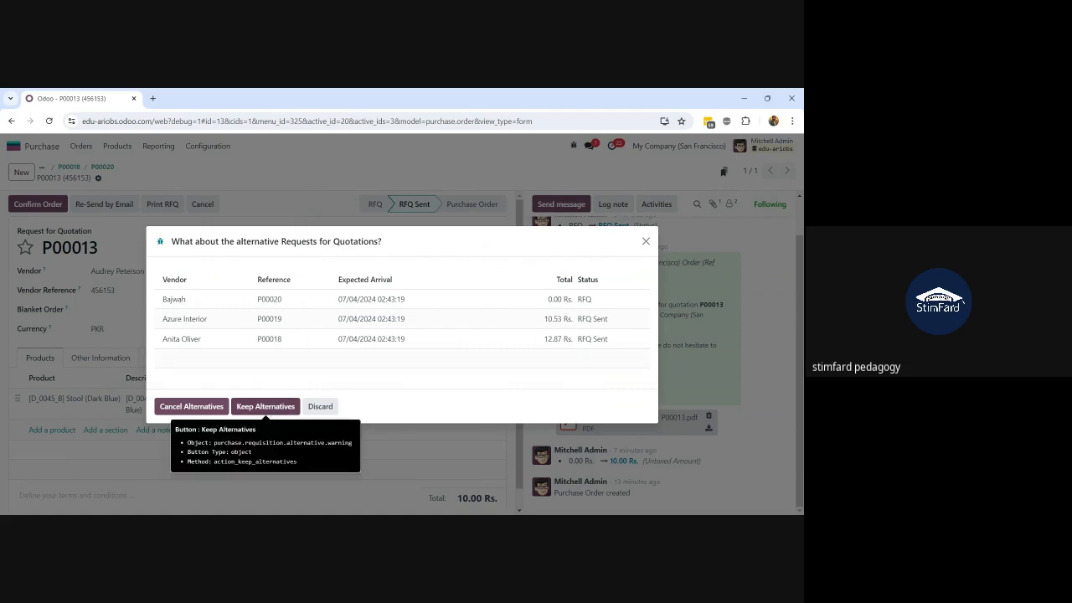
{"action": "left_click", "coordinate": [197, 407]}
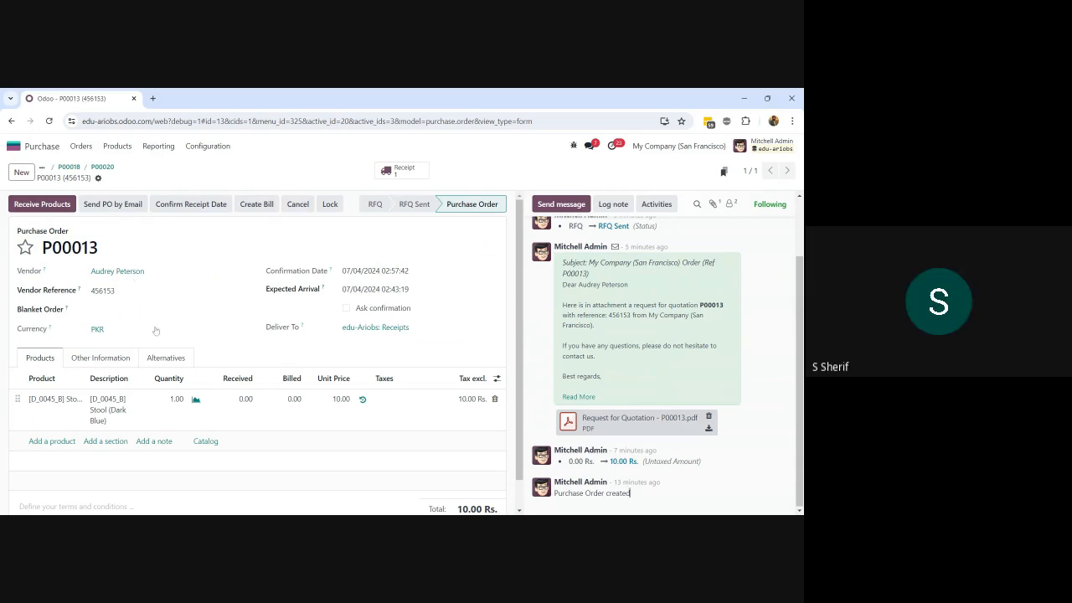
{"action": "left_click", "coordinate": [161, 355]}
{"action": "scroll", "coordinate": [162, 356], "scroll_direction": "down", "scroll_amount": 1}
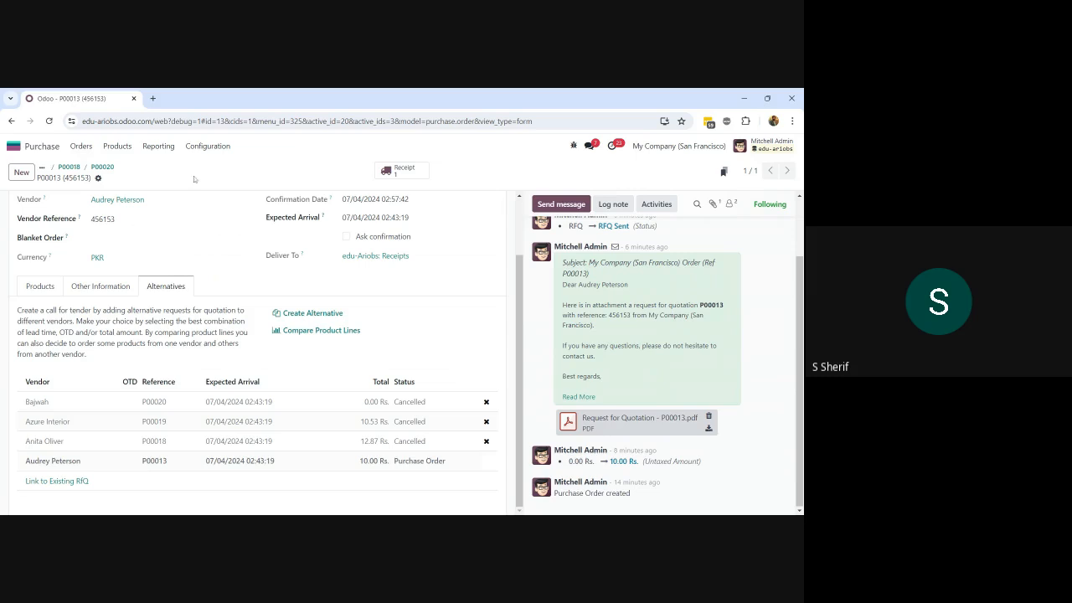
Step: Examine the Purchase Agreements option and its help text in the Purchase settings
{"action": "left_click", "coordinate": [219, 145]}
{"action": "left_click", "coordinate": [203, 166]}
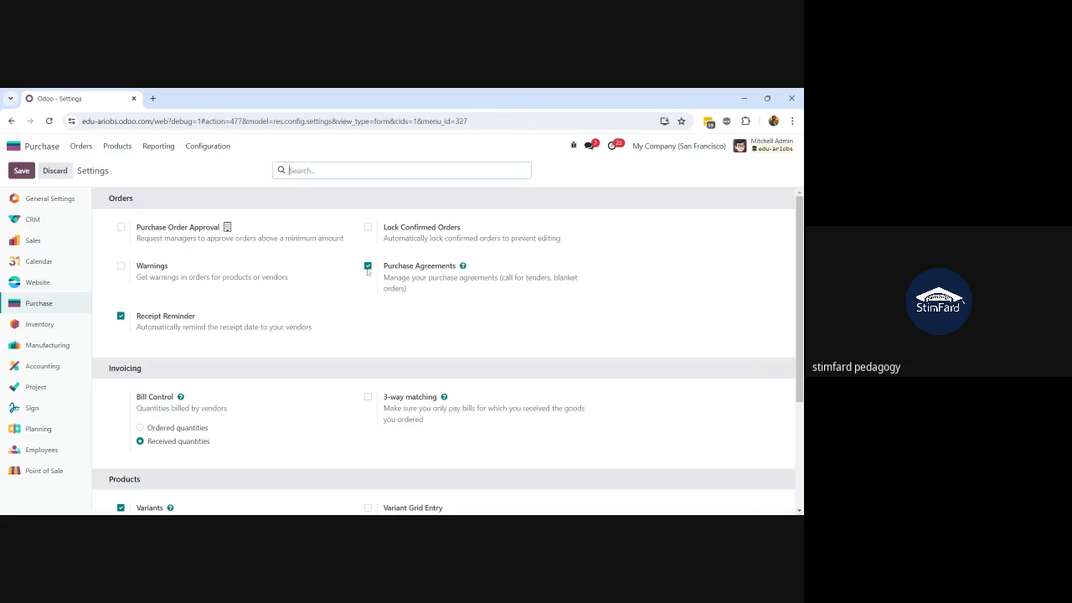
{"action": "mouse_move", "coordinate": [368, 272]}
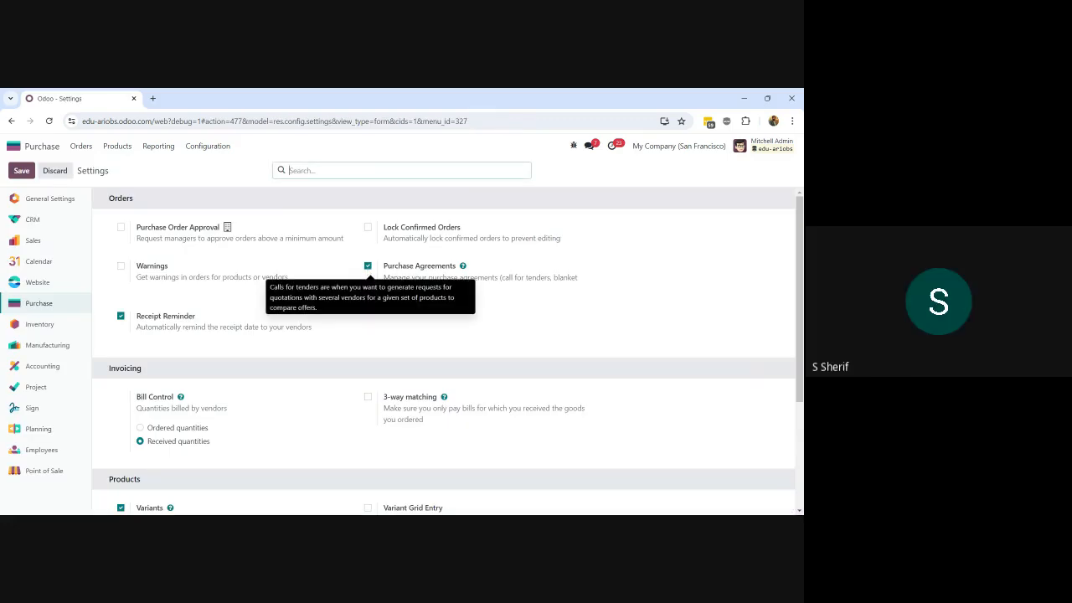
{"action": "left_click", "coordinate": [208, 146]}
Step: Open the Wood Corner blanket order from the list of blanket orders
{"action": "mouse_move", "coordinate": [70, 146]}
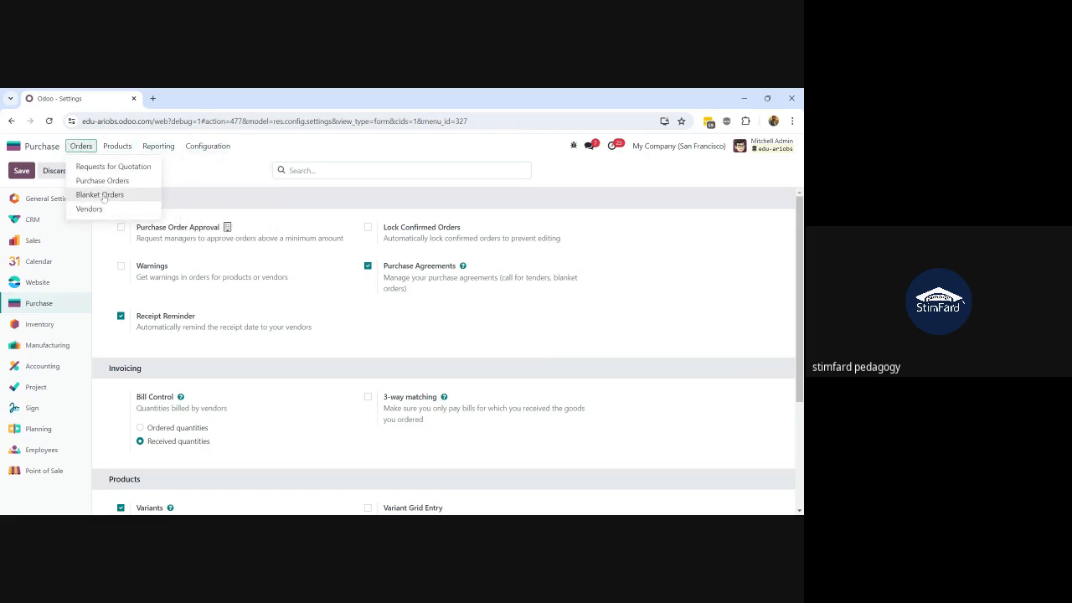
{"action": "left_click", "coordinate": [87, 147]}
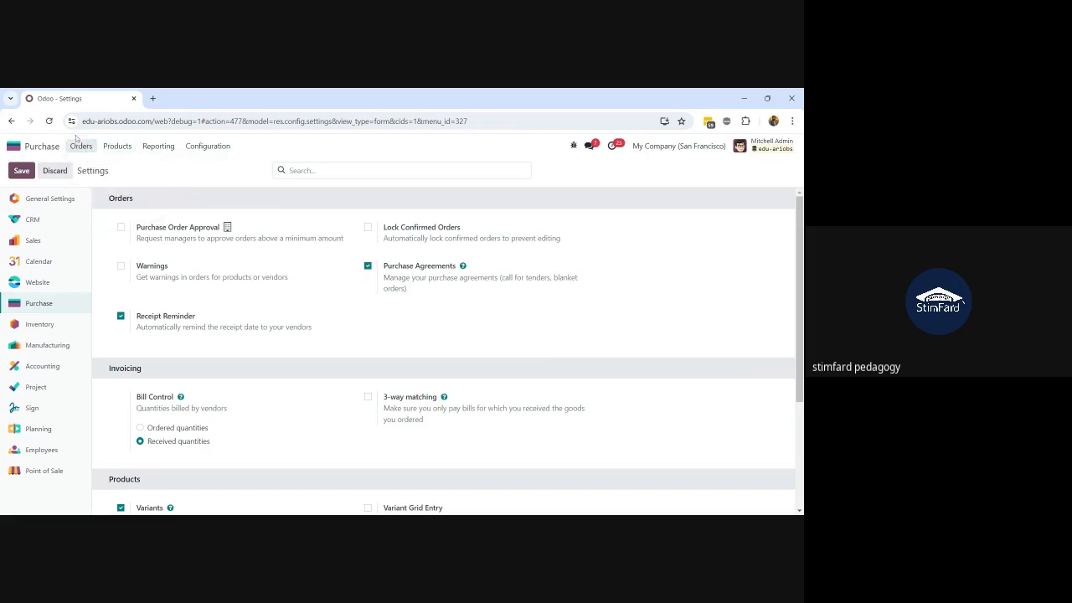
{"action": "left_click", "coordinate": [82, 148]}
{"action": "left_click", "coordinate": [113, 194]}
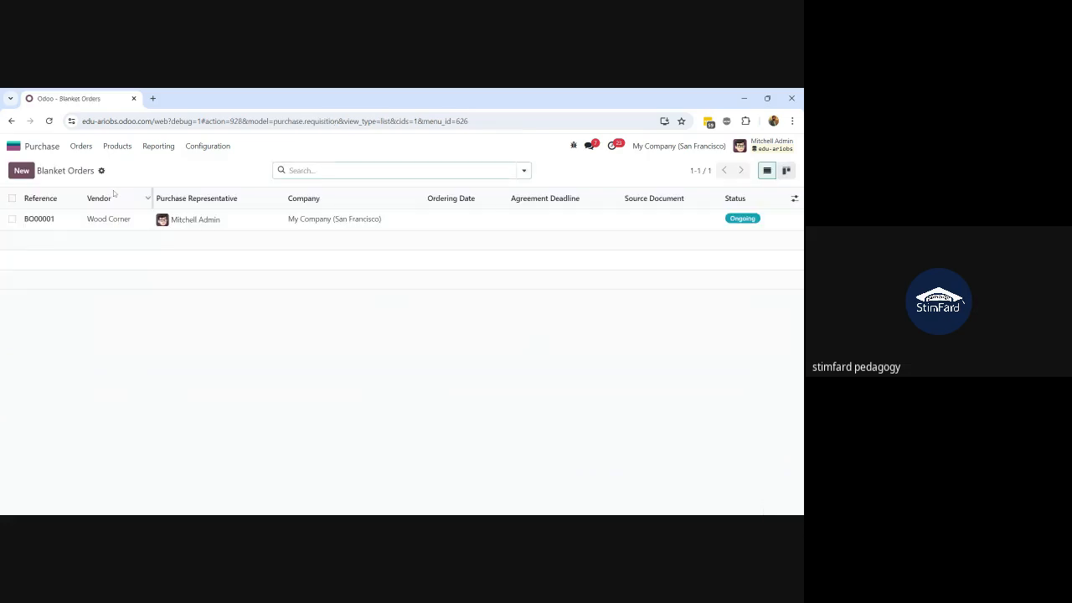
{"action": "mouse_move", "coordinate": [114, 194]}
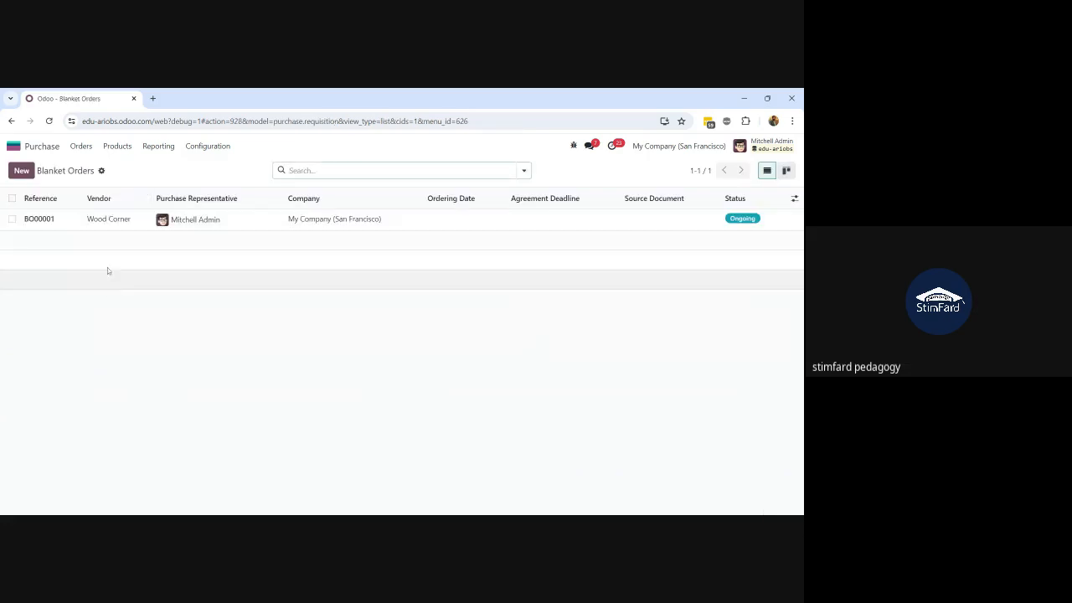
{"action": "left_click", "coordinate": [110, 221]}
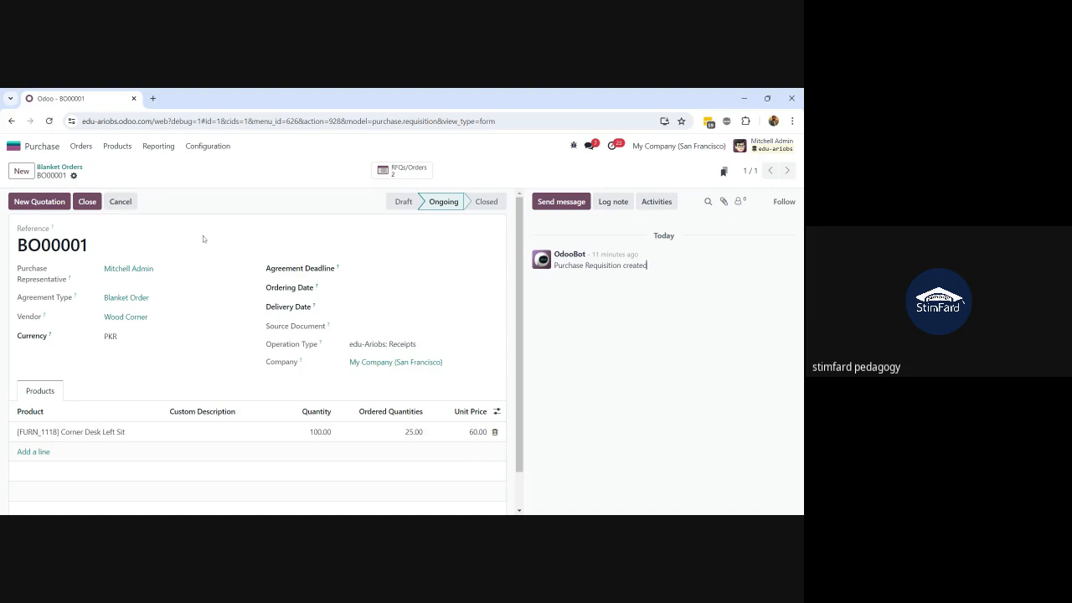
Step: Create a quotation from the blanket order with a vendor reference and 25 Corner Desk Left Sit, and confirm the order
{"action": "left_click", "coordinate": [40, 201]}
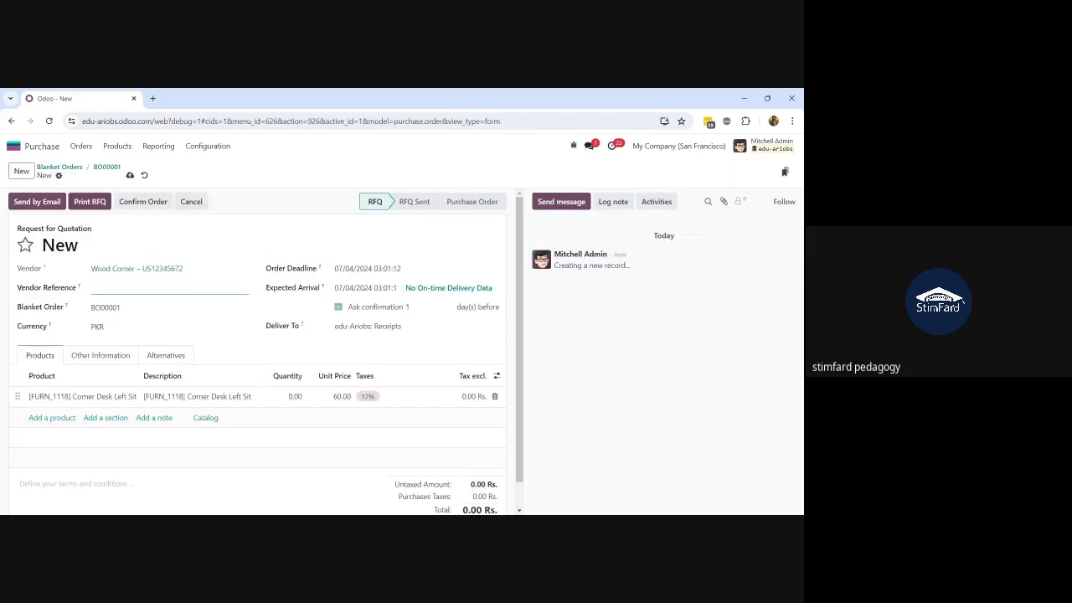
{"action": "type", "text": "465465"}
{"action": "left_click", "coordinate": [293, 398]}
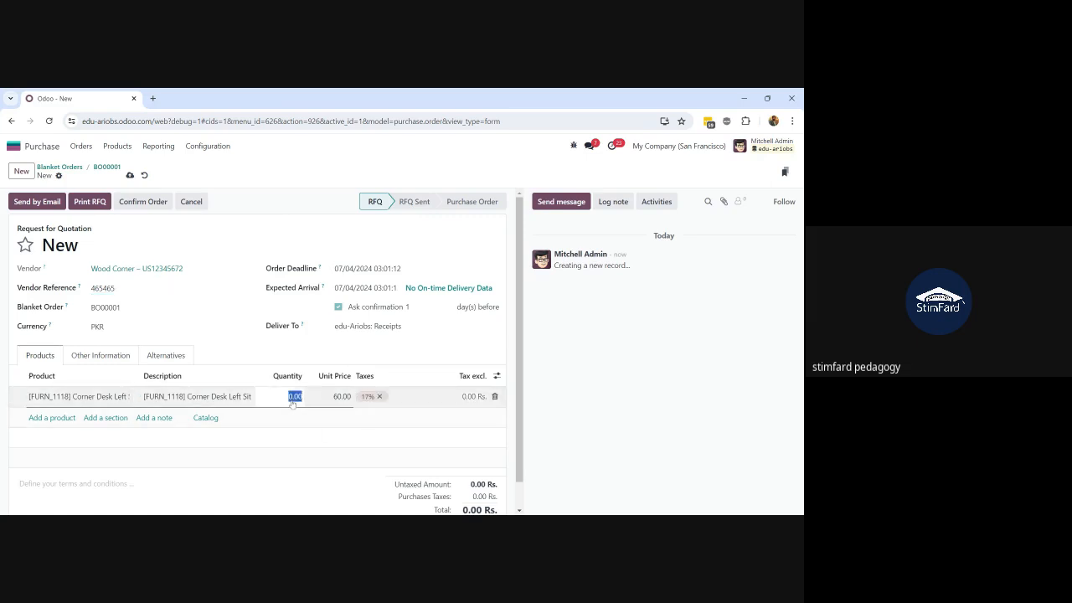
{"action": "type", "text": "25"}
{"action": "left_click", "coordinate": [316, 463]}
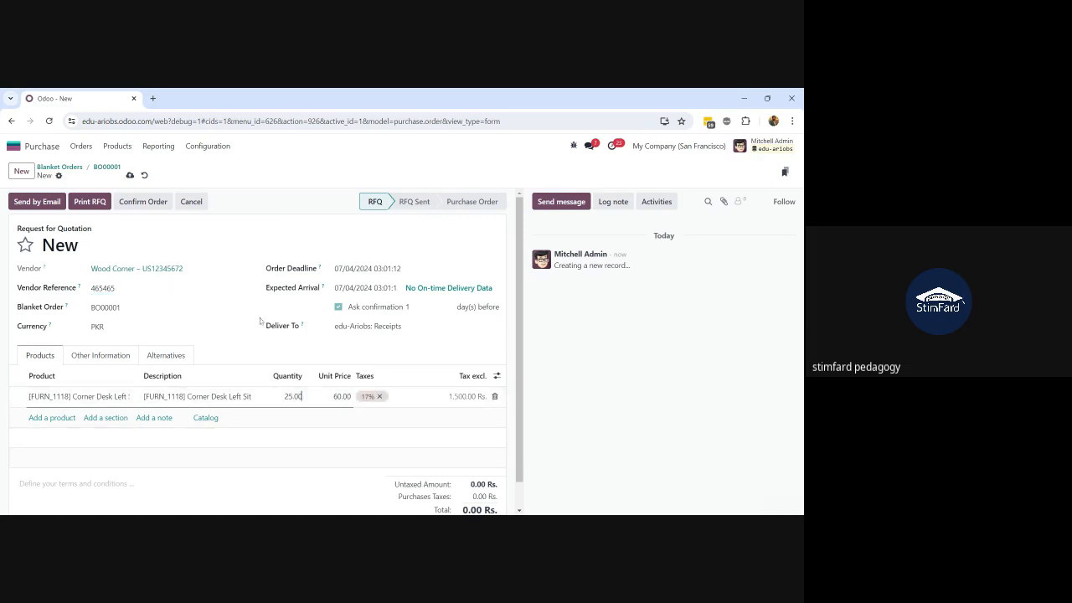
{"action": "left_click", "coordinate": [131, 208]}
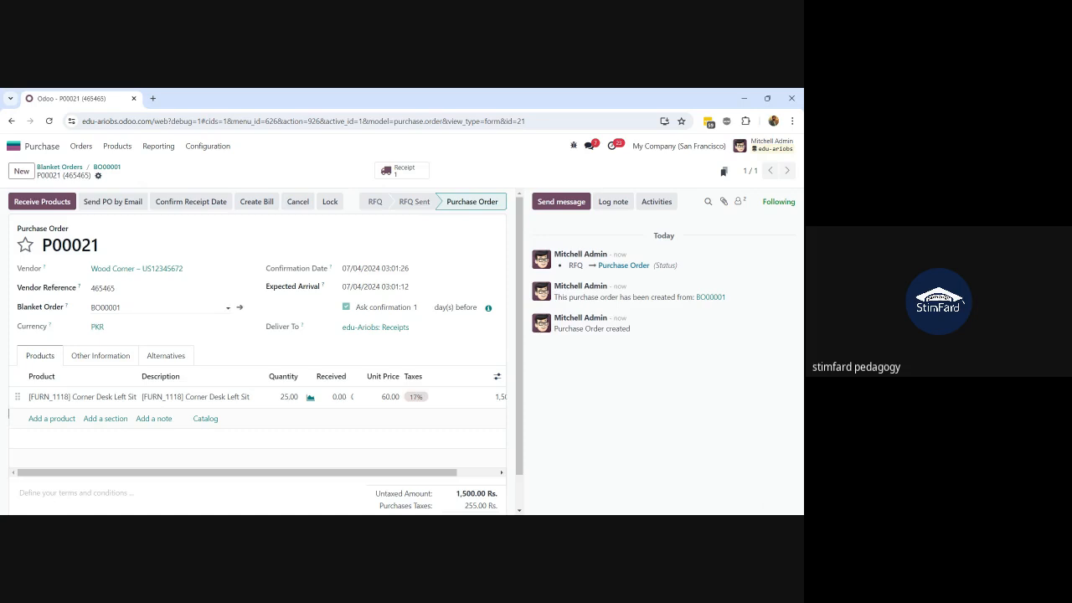
Step: Open the blanket order linked to the new purchase order, check its ordered quantities, and return through the order to the blanket order
{"action": "left_click", "coordinate": [125, 307]}
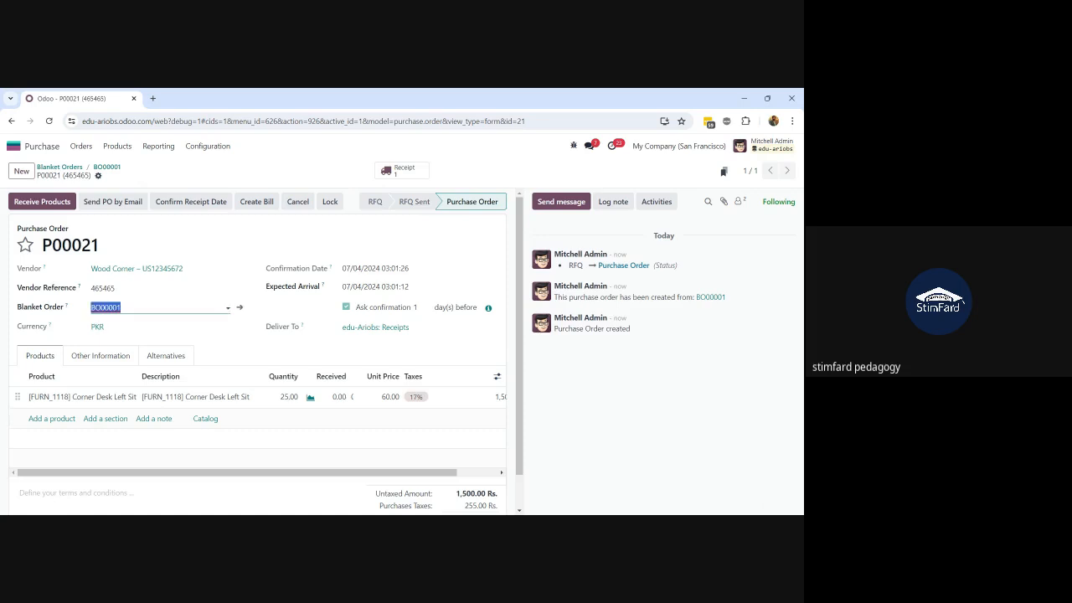
{"action": "left_click", "coordinate": [240, 308]}
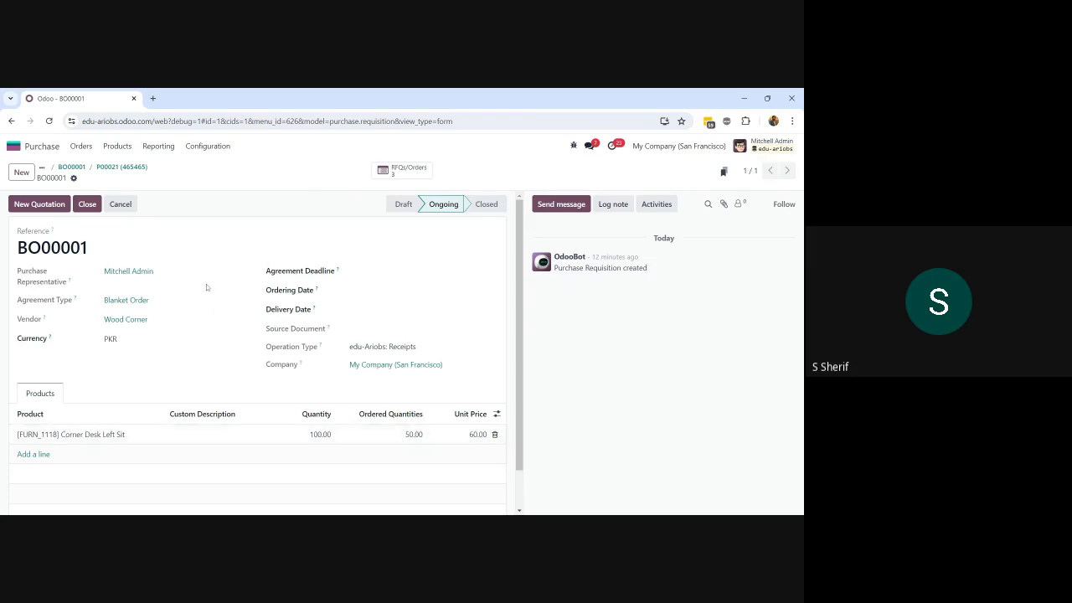
{"action": "left_click", "coordinate": [100, 168]}
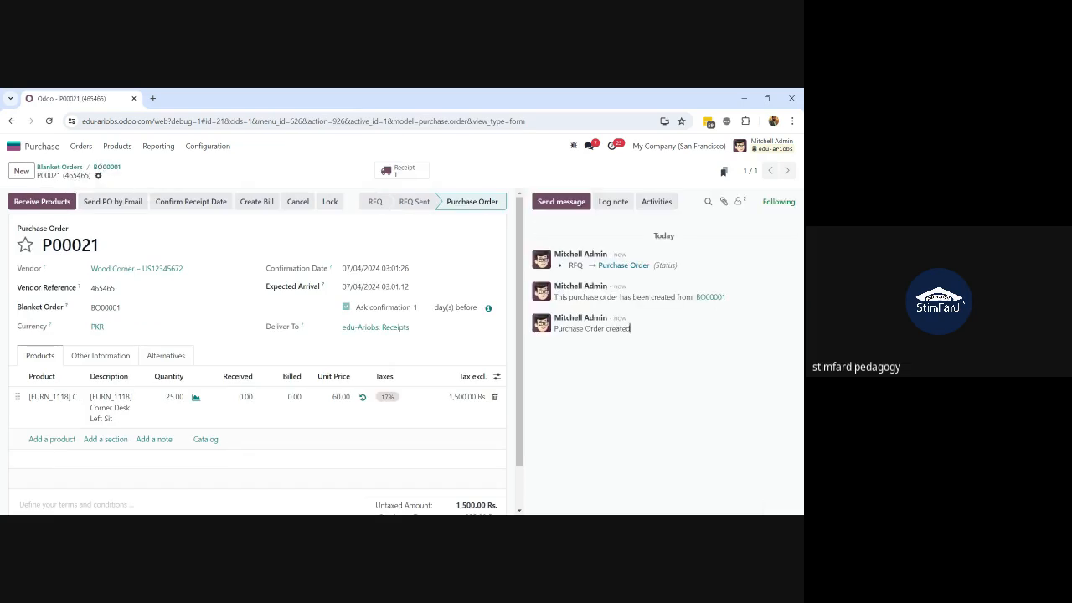
{"action": "left_click", "coordinate": [108, 167]}
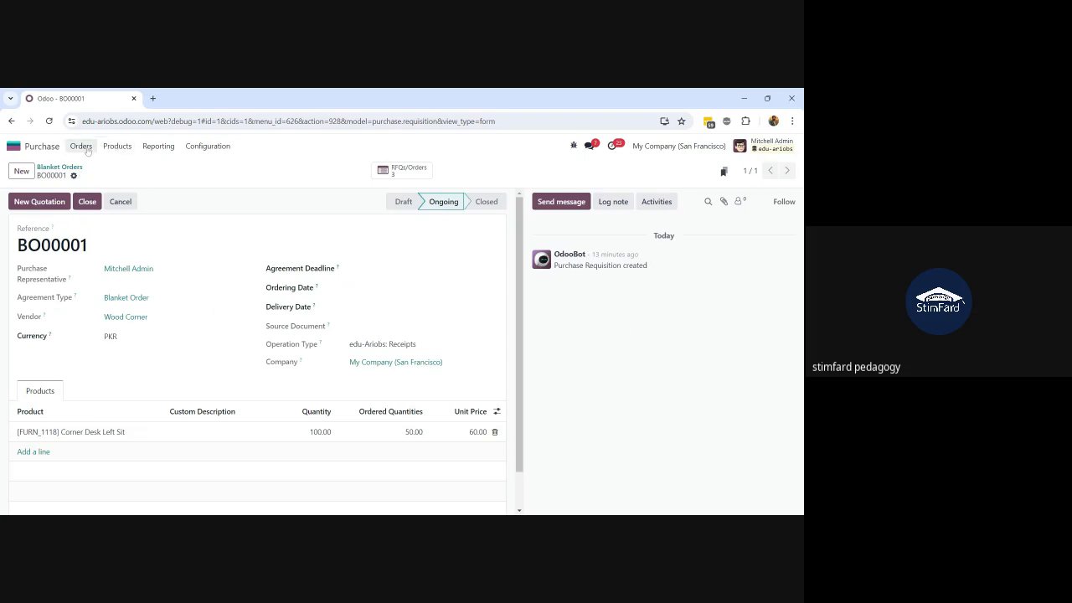
Step: Open the 10.00 Rs. stool order from the purchase orders list and examine its linked receipt
{"action": "left_click", "coordinate": [81, 146]}
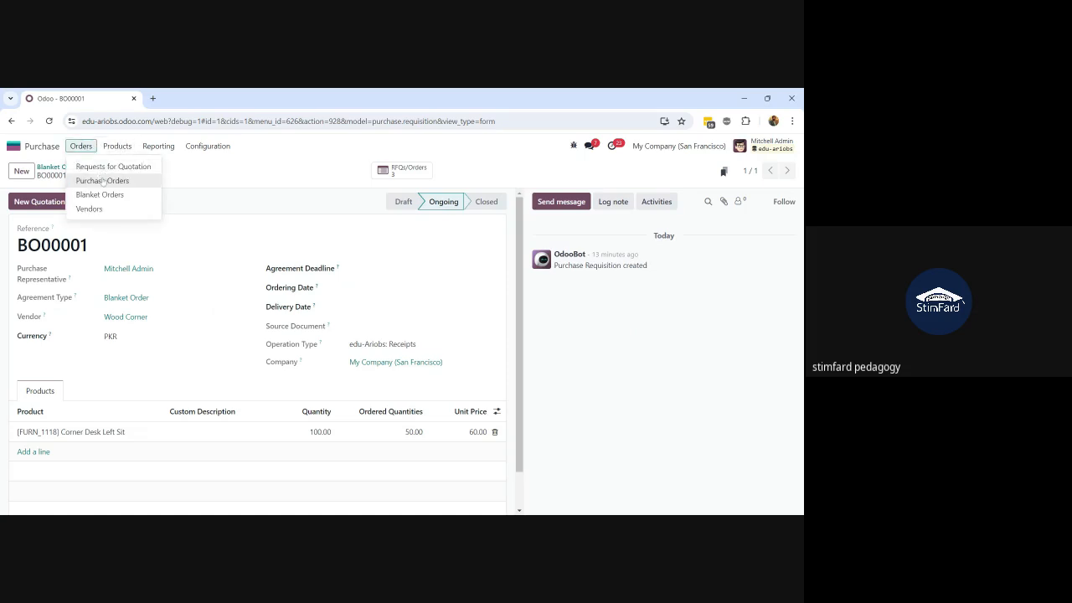
{"action": "left_click", "coordinate": [102, 181]}
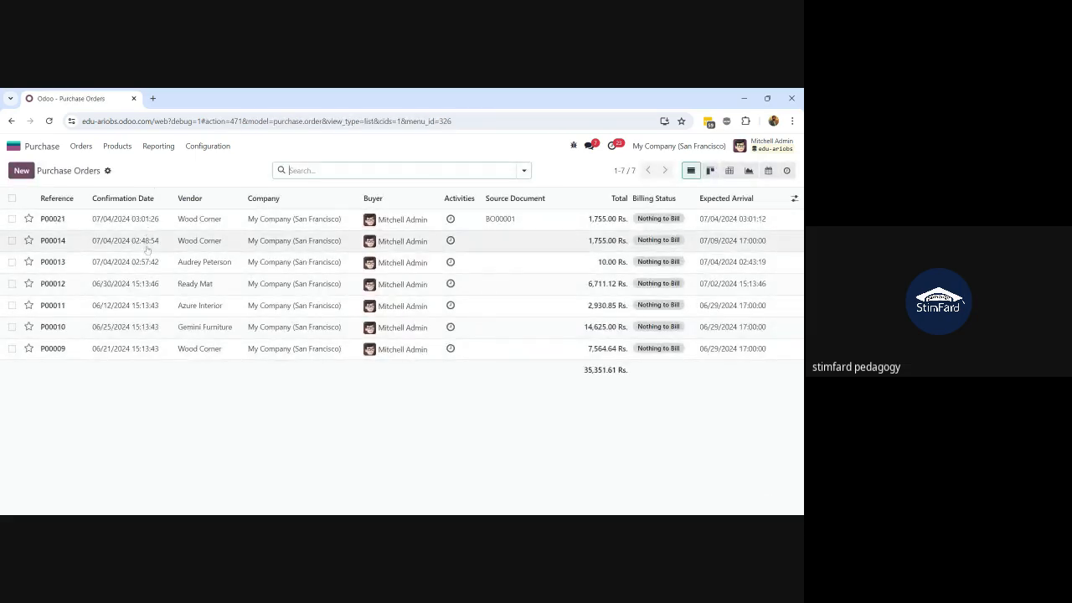
{"action": "left_click", "coordinate": [127, 264]}
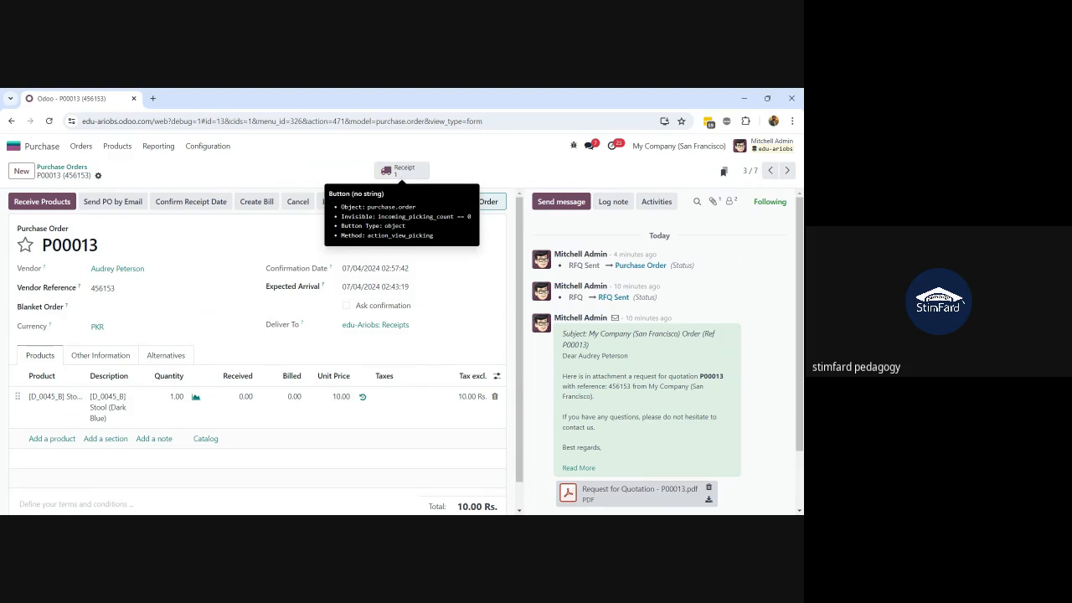
{"action": "left_click", "coordinate": [403, 178]}
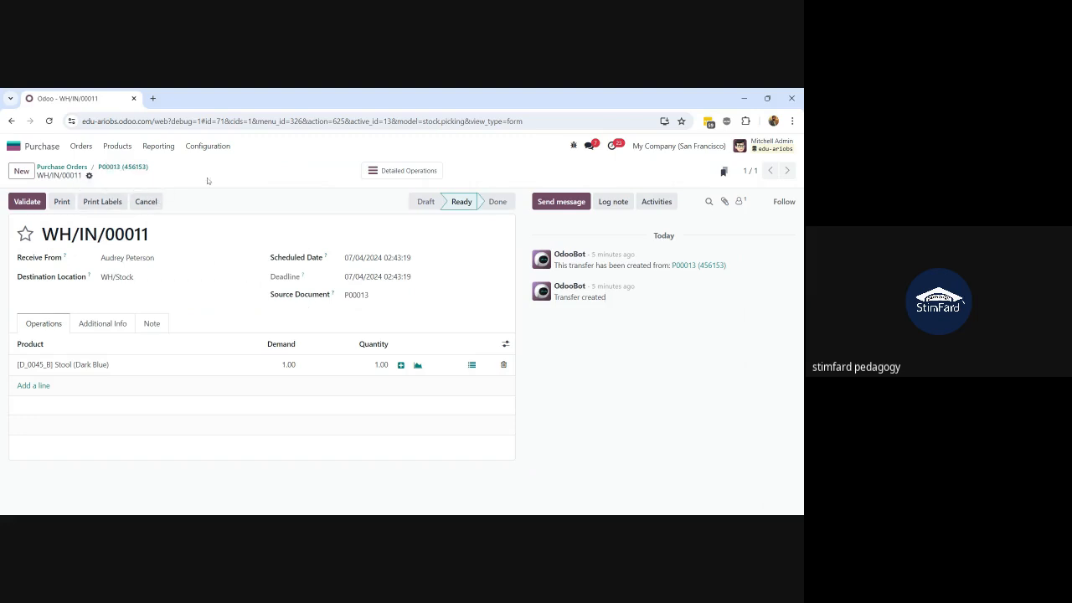
{"action": "left_click", "coordinate": [109, 169]}
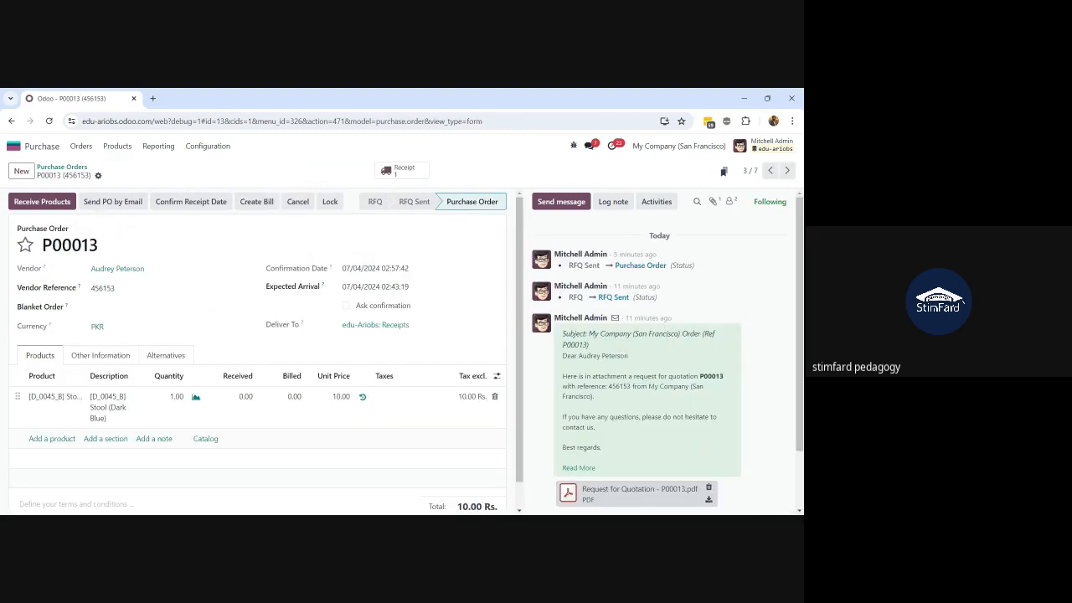
{"action": "left_click", "coordinate": [396, 176]}
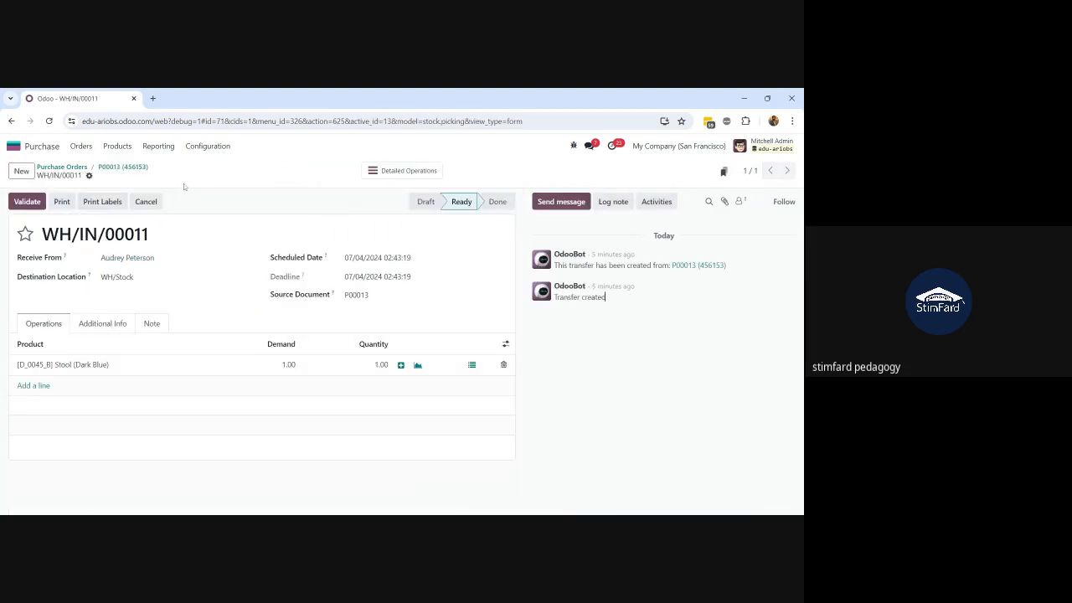
Step: Switch to Inventory, open the Stool (Dark Blue) receipt from the receipts to process, and try to validate it
{"action": "left_click", "coordinate": [17, 146]}
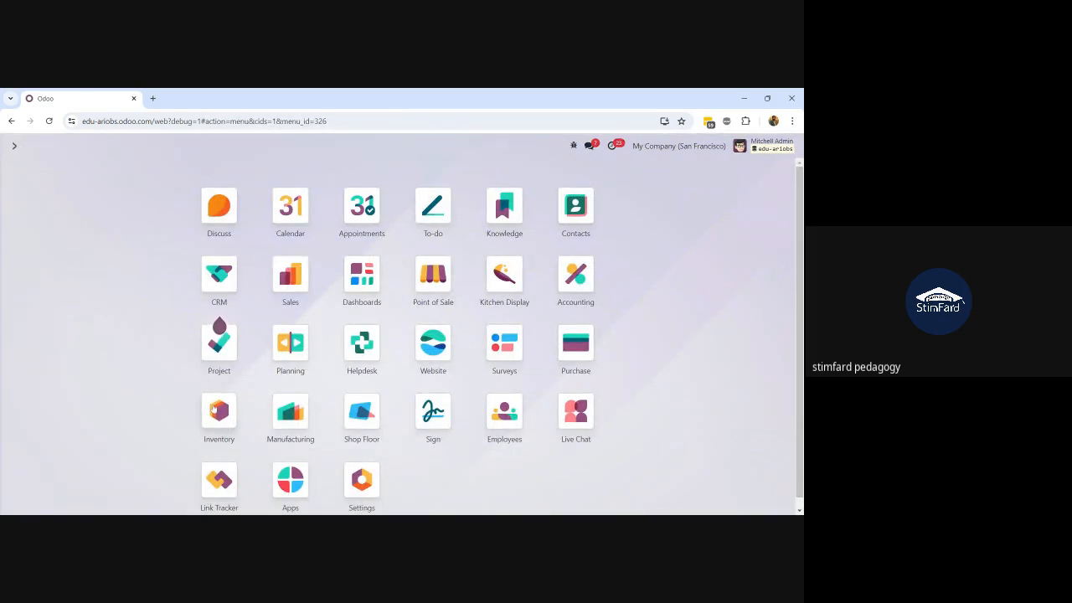
{"action": "left_click", "coordinate": [214, 408]}
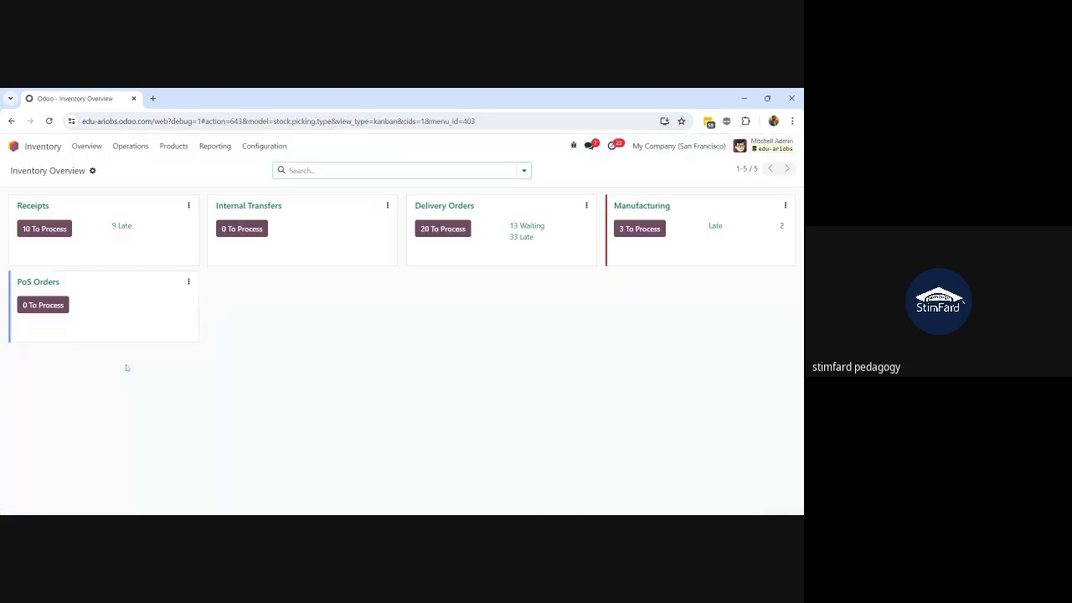
{"action": "left_click", "coordinate": [41, 223]}
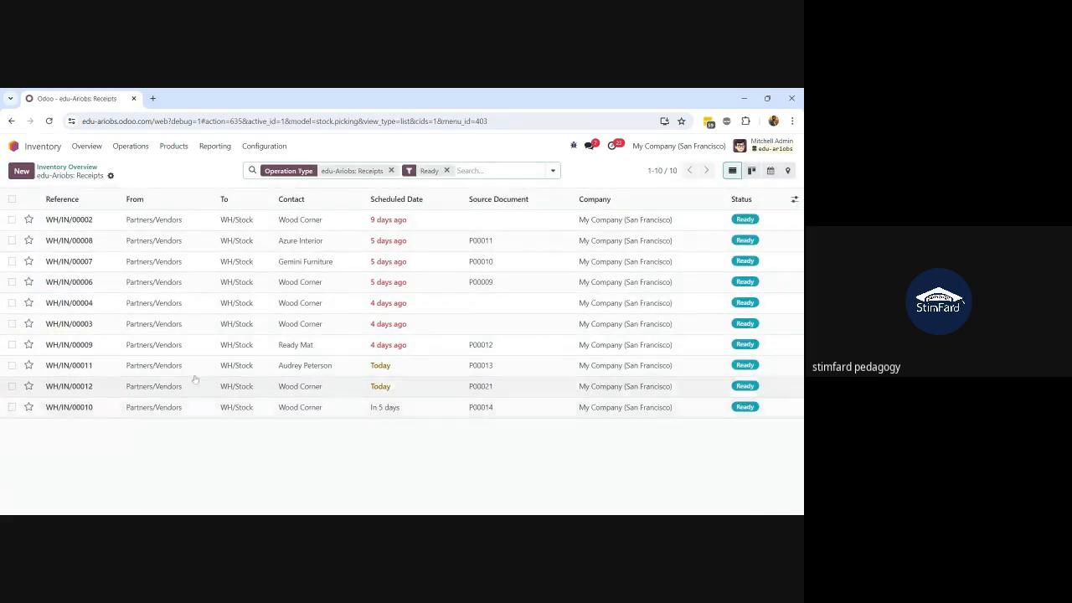
{"action": "left_click", "coordinate": [242, 365]}
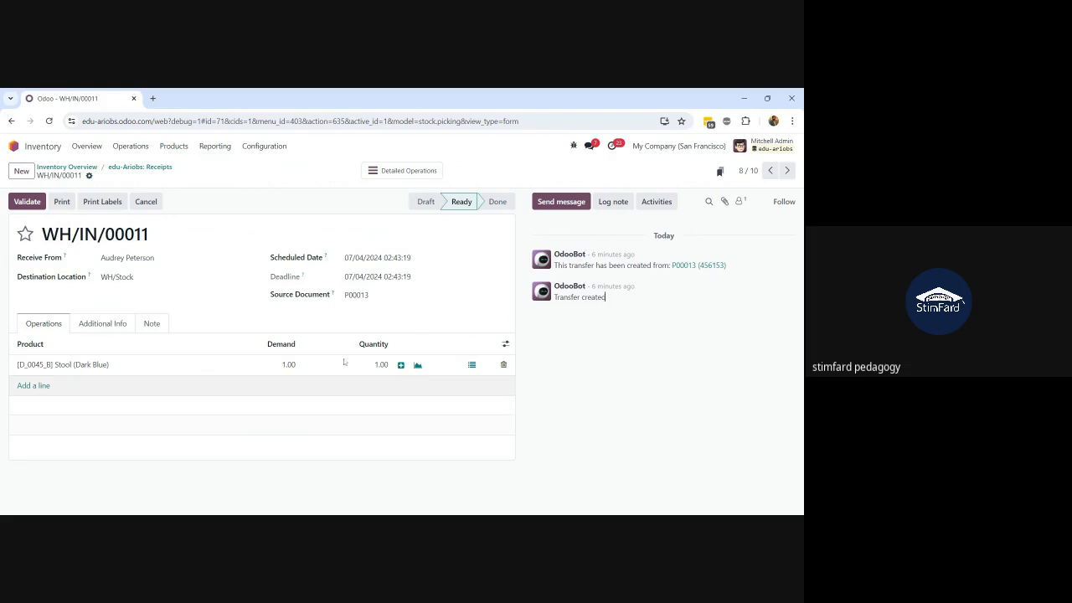
{"action": "left_click", "coordinate": [27, 201]}
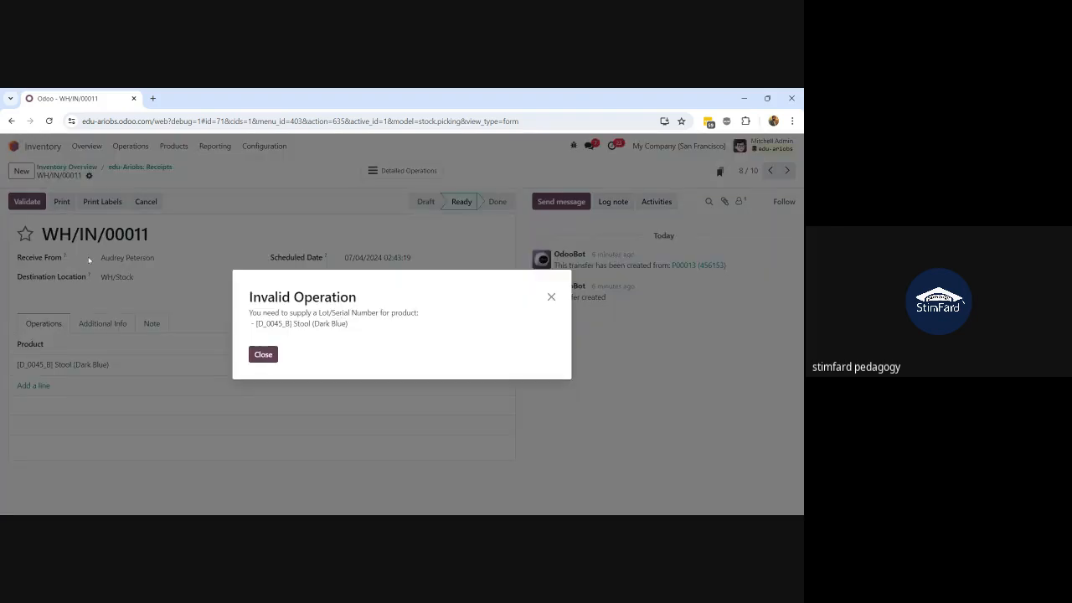
Step: Dismiss the validation error, check the traceability setting of Stool (Dark Blue) in its product record, and return to the receipt
{"action": "left_click", "coordinate": [265, 356]}
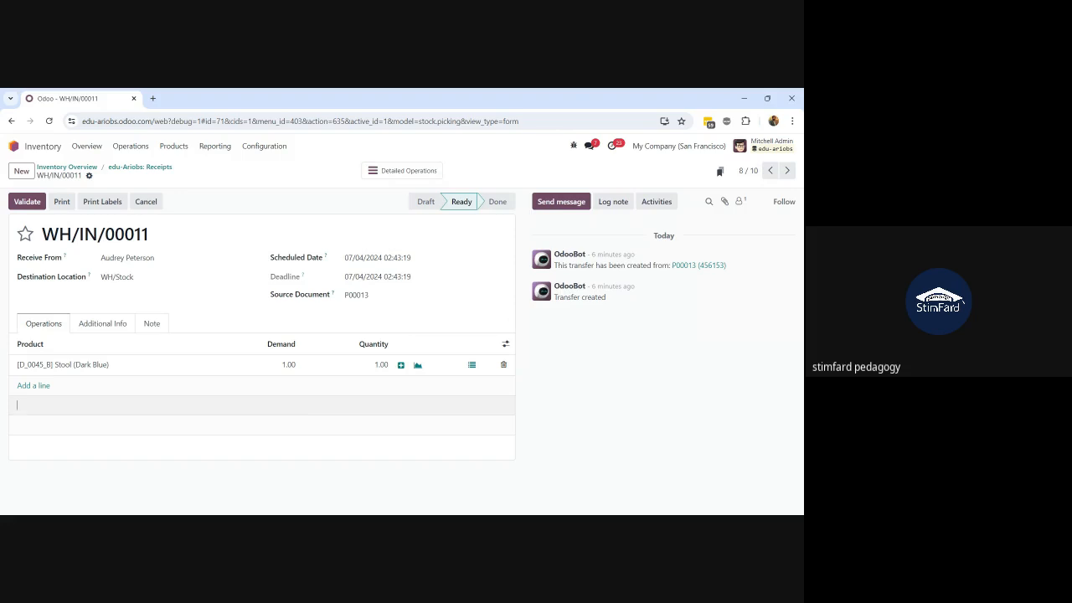
{"action": "left_click", "coordinate": [96, 367]}
{"action": "left_click", "coordinate": [93, 365]}
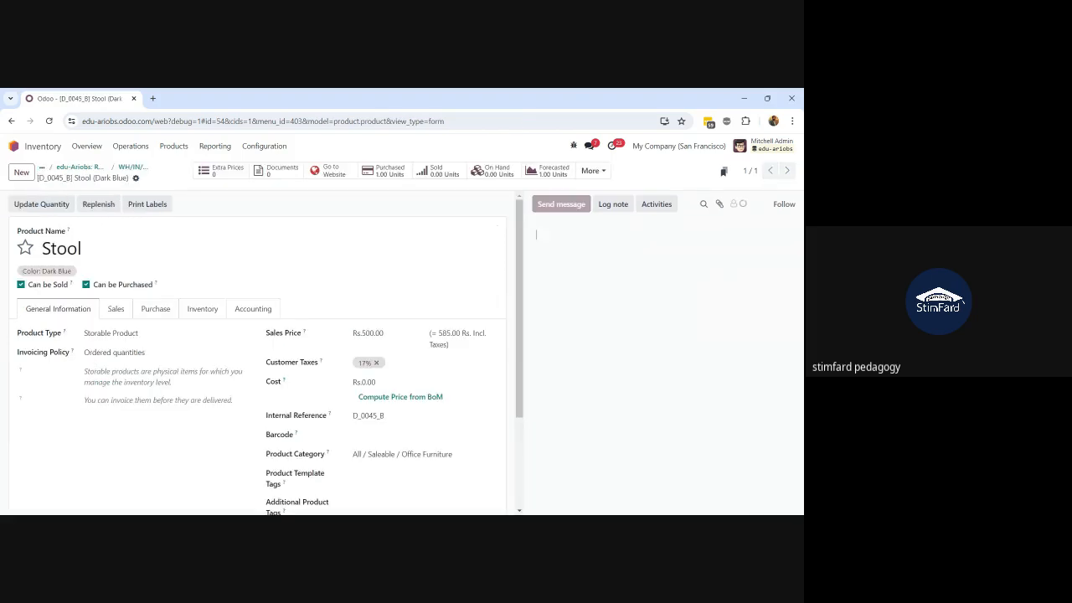
{"action": "left_click", "coordinate": [202, 309]}
{"action": "scroll", "coordinate": [169, 387], "scroll_direction": "down", "scroll_amount": 3}
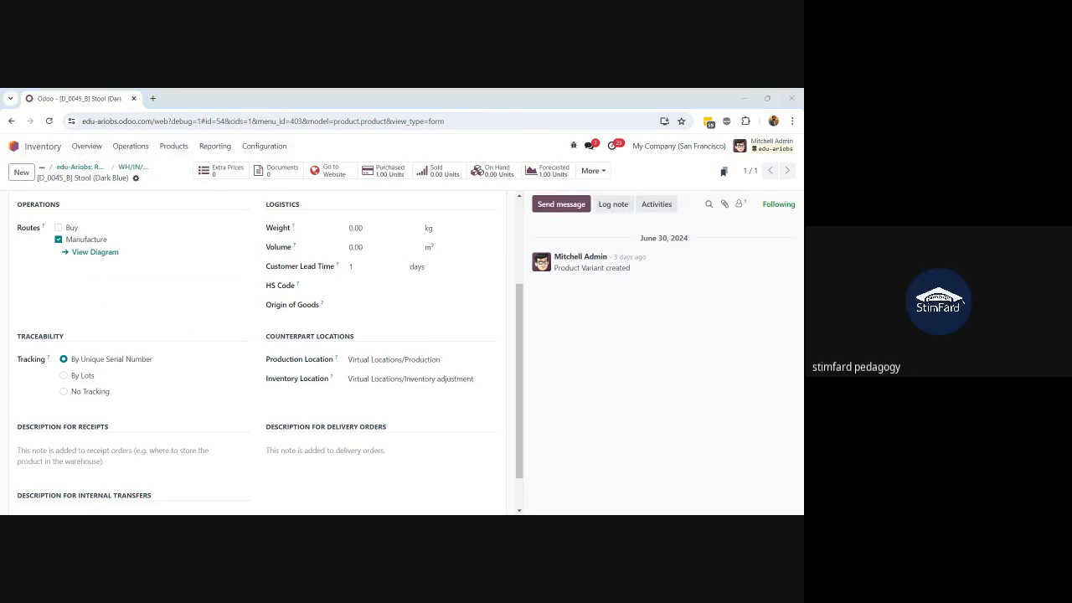
{"action": "left_click", "coordinate": [266, 204]}
{"action": "left_click", "coordinate": [129, 168]}
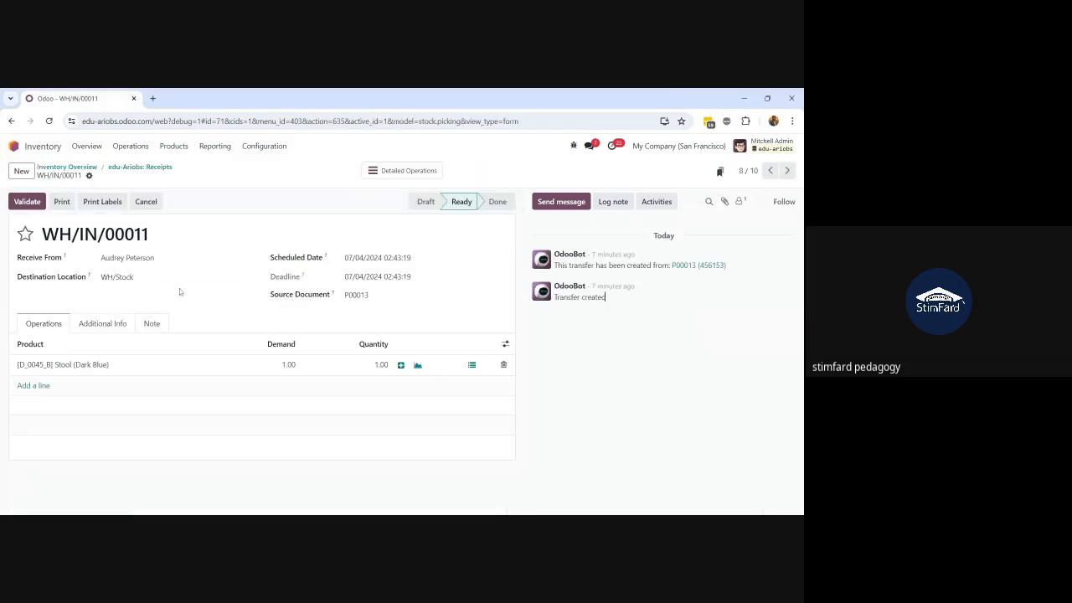
Step: Assign serial number BS-457871 to the Stool (Dark Blue) line, check its stock move details, and validate the receipt
{"action": "left_click", "coordinate": [401, 365]}
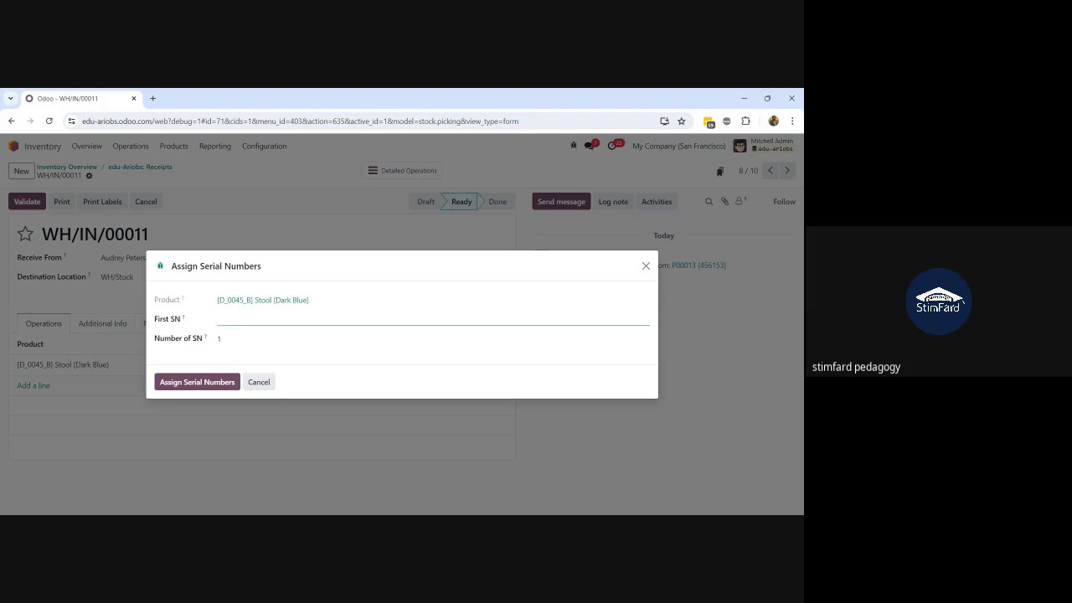
{"action": "type", "text": "BS-457871"}
{"action": "left_click", "coordinate": [192, 382]}
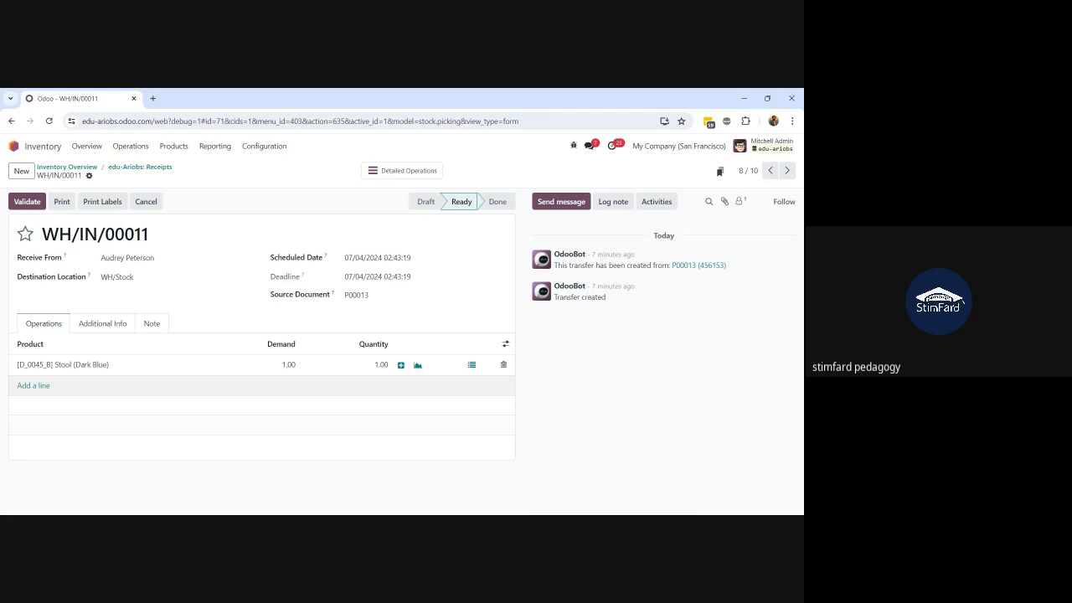
{"action": "left_click", "coordinate": [471, 365]}
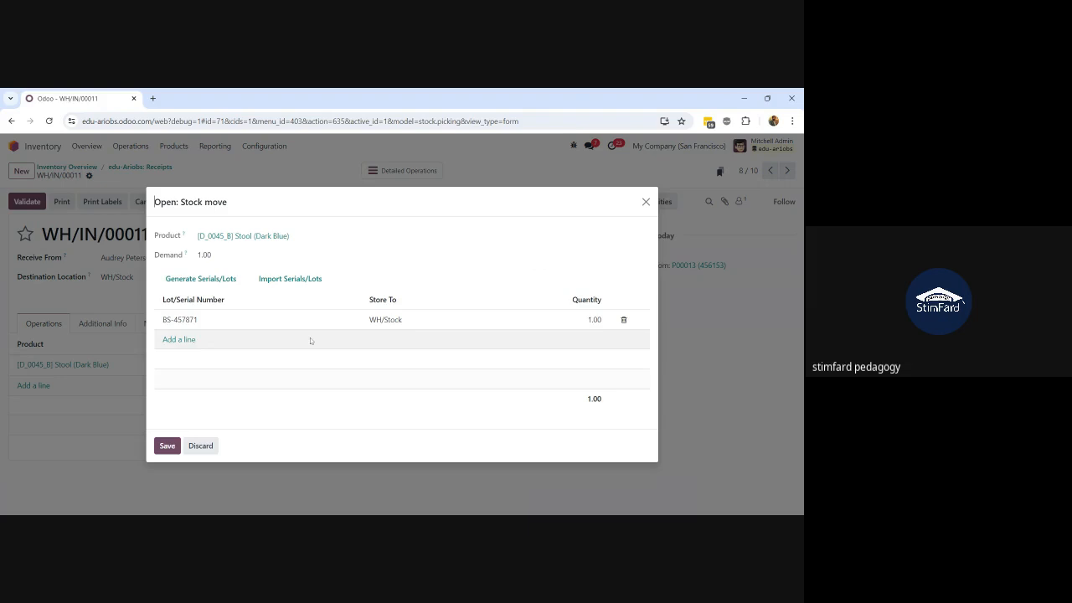
{"action": "left_click", "coordinate": [201, 447]}
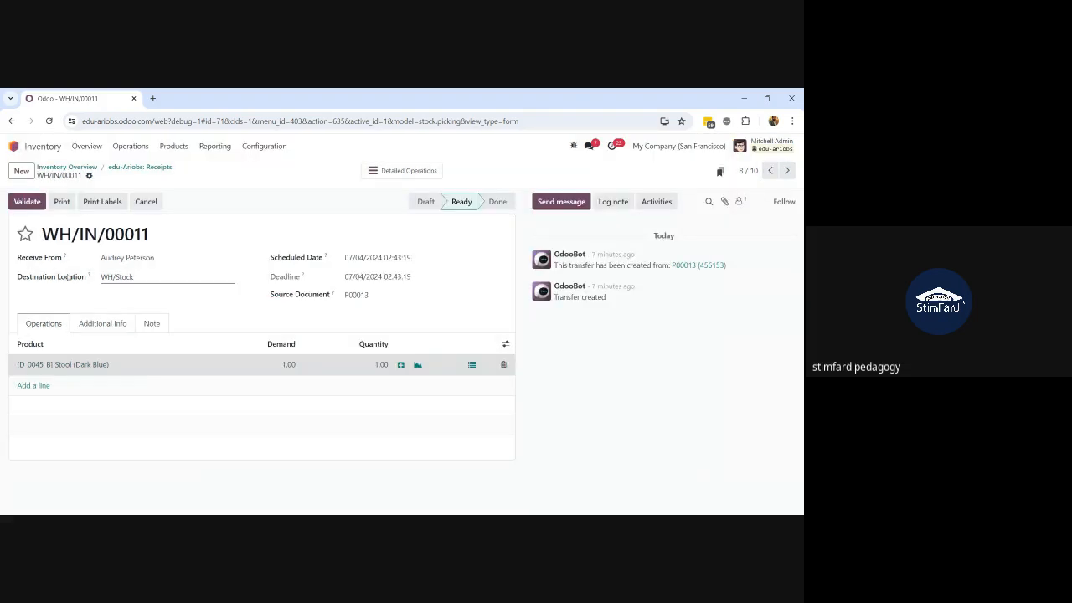
{"action": "left_click", "coordinate": [23, 202]}
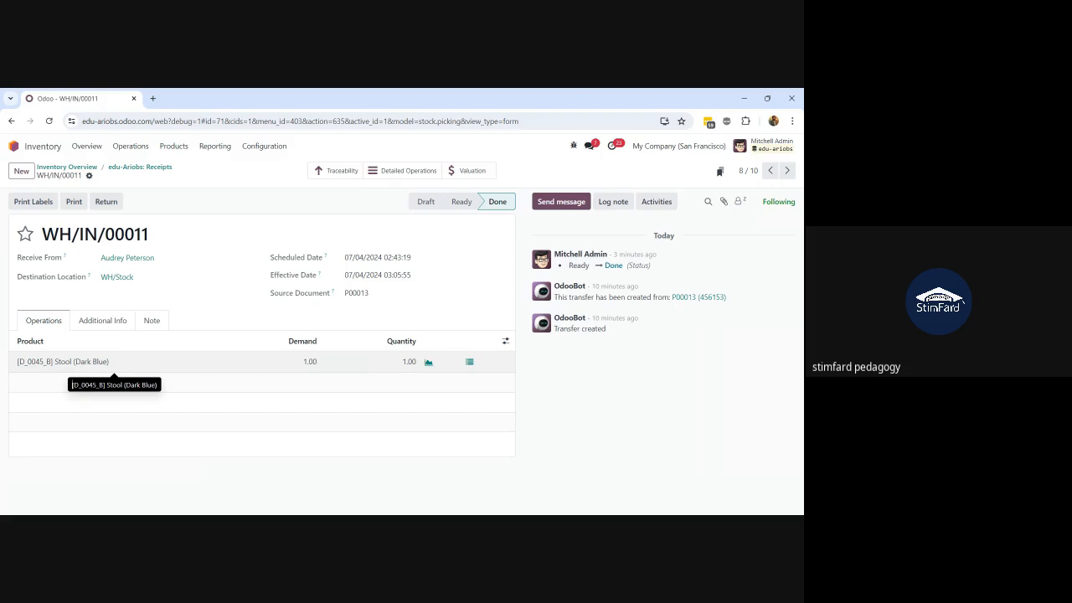
Step: Check the serial number in the validated receipt's stock move, and open the Stool (Dark Blue) product record
{"action": "left_click", "coordinate": [65, 368]}
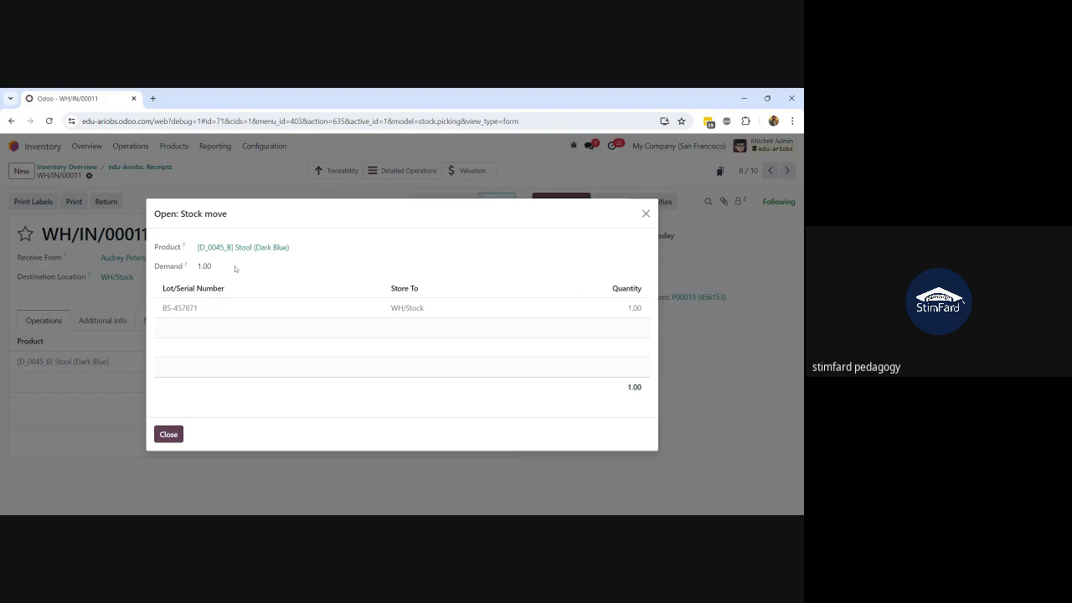
{"action": "key", "text": "Escape"}
{"action": "left_click", "coordinate": [256, 363]}
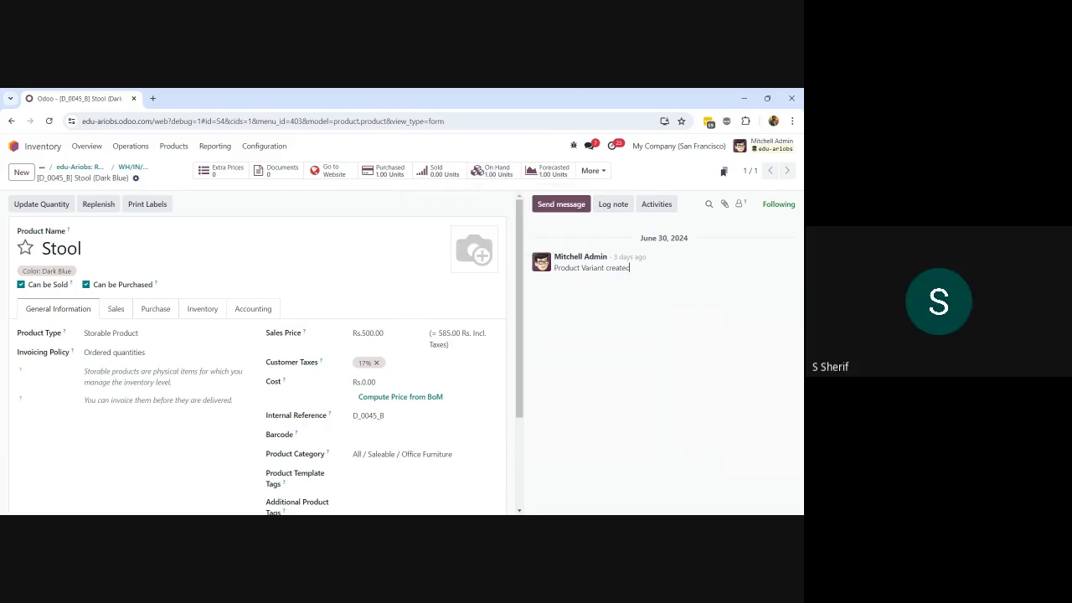
Step: Search the stock report for "stool", examine the moves history of Stool (Dark Blue), and open the receipt behind its move
{"action": "left_click", "coordinate": [214, 145]}
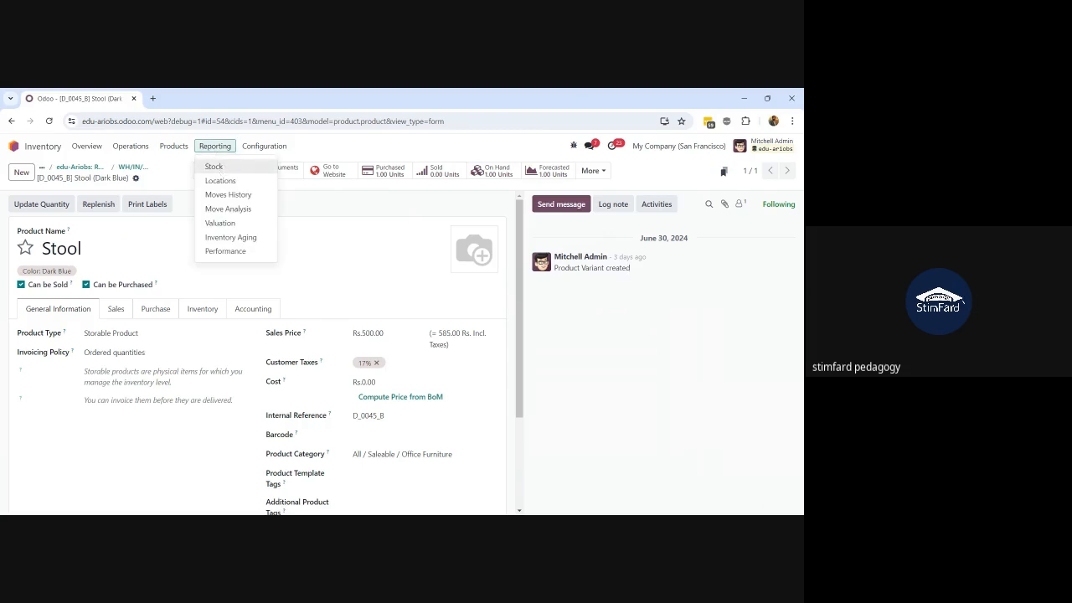
{"action": "left_click", "coordinate": [221, 168]}
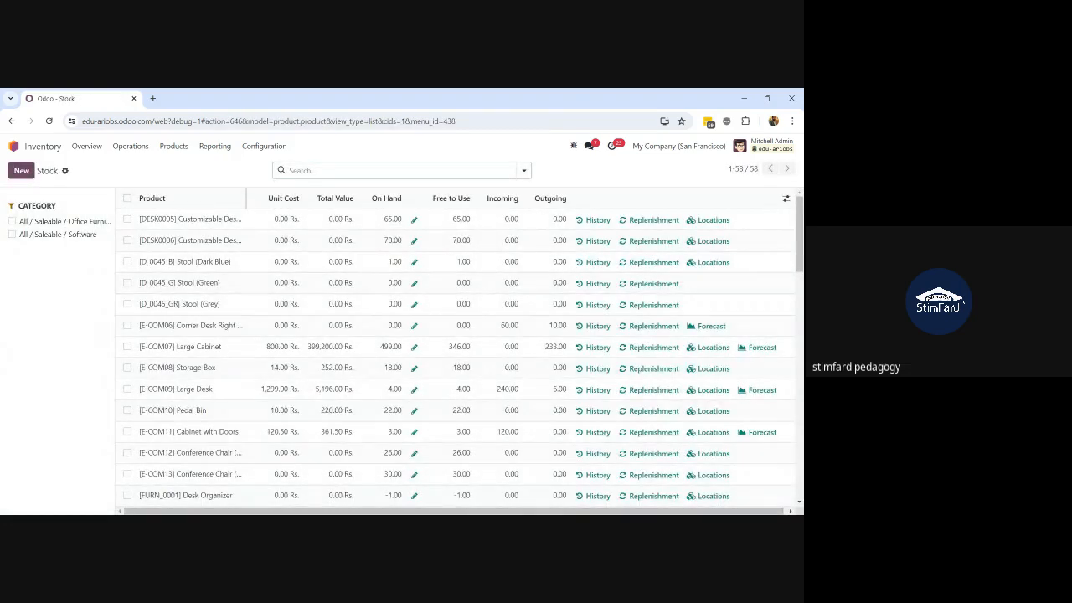
{"action": "type", "text": "stool"}
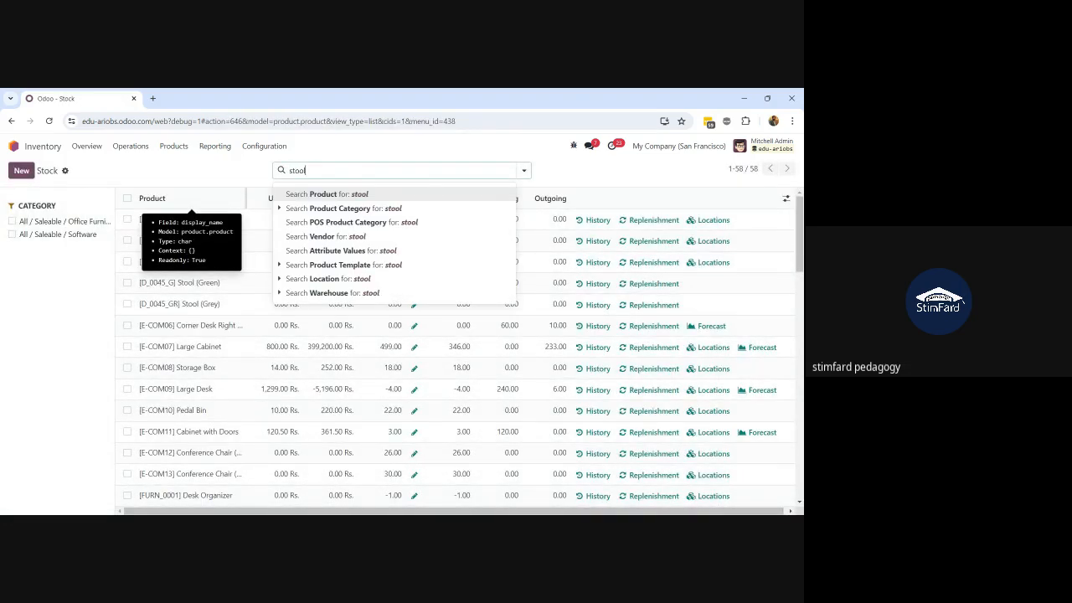
{"action": "key", "text": "Return"}
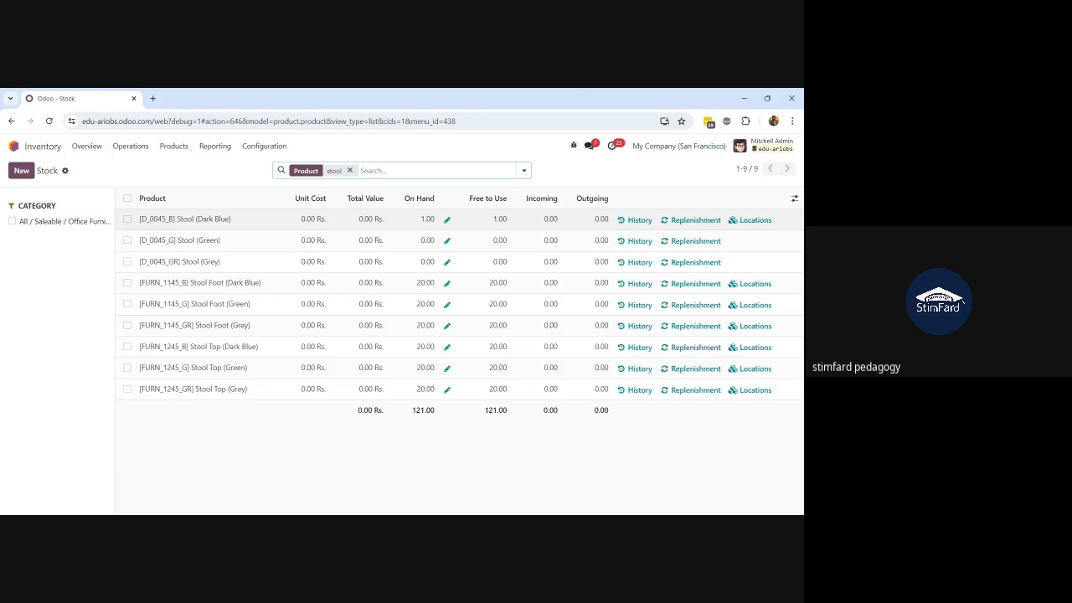
{"action": "left_click", "coordinate": [633, 222]}
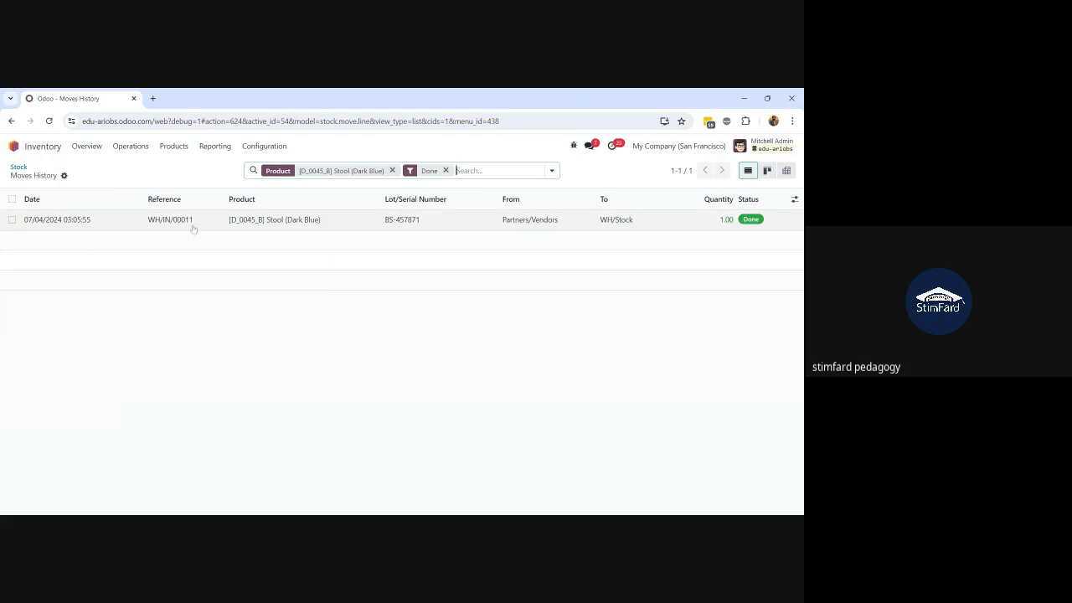
{"action": "left_click_drag", "start_coordinate": [419, 228], "coordinate": [388, 226]}
{"action": "left_click", "coordinate": [383, 242]}
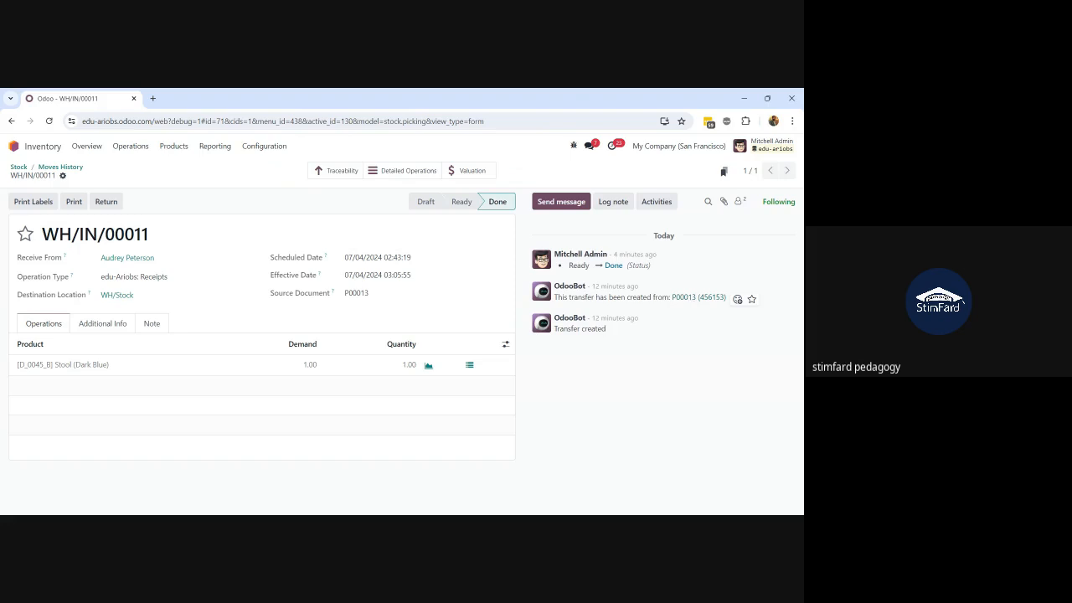
Step: Open the receipt's source purchase order, create a vendor bill from it dated 07/04/2024, and confirm the bill
{"action": "left_click", "coordinate": [691, 297]}
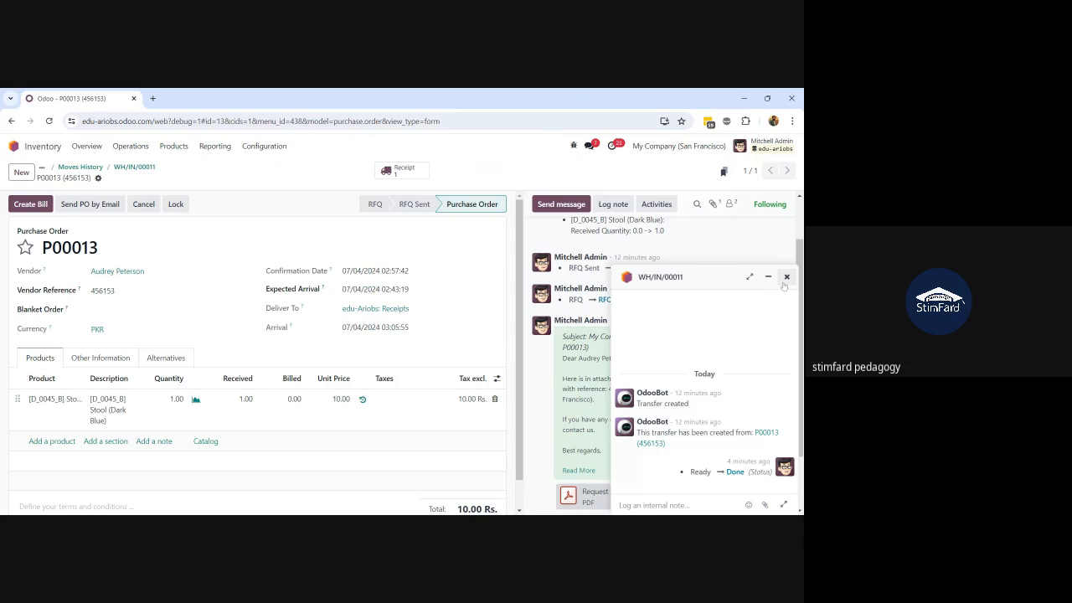
{"action": "left_click", "coordinate": [786, 277]}
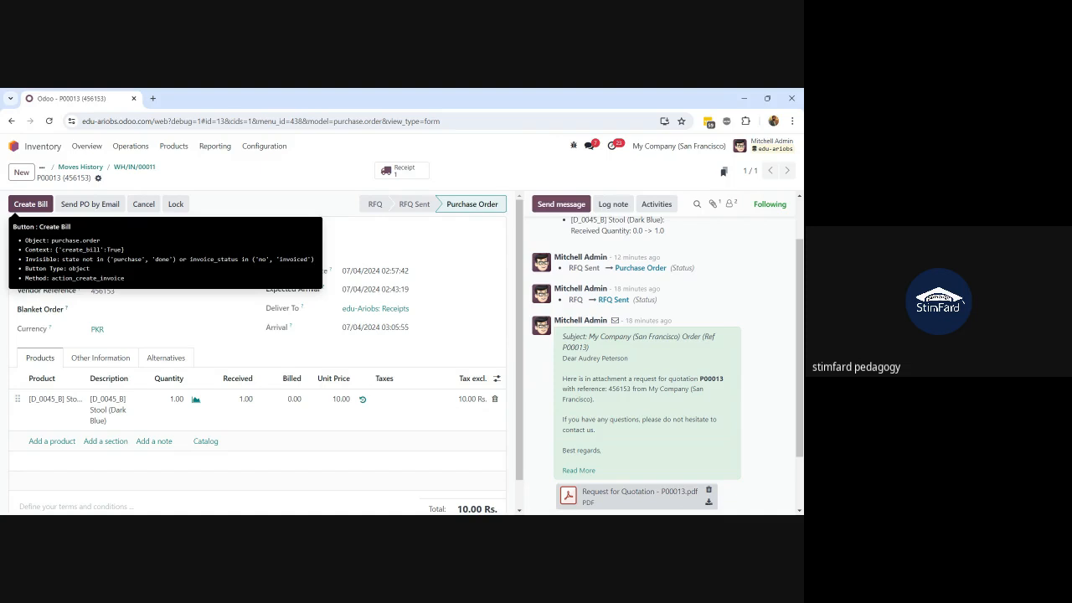
{"action": "left_click", "coordinate": [31, 204]}
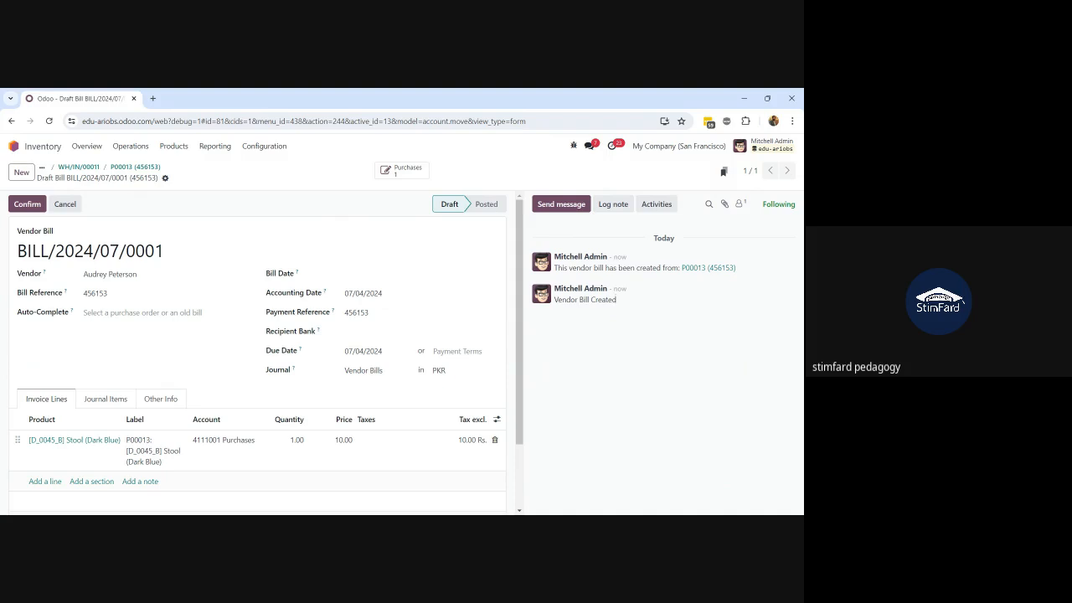
{"action": "left_click", "coordinate": [360, 278]}
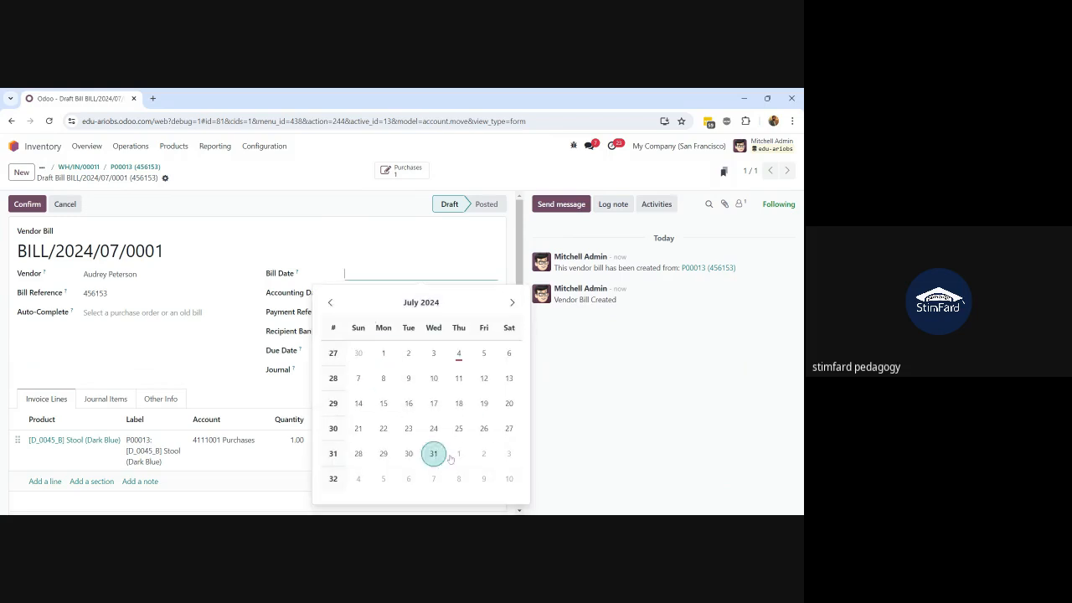
{"action": "left_click", "coordinate": [458, 352]}
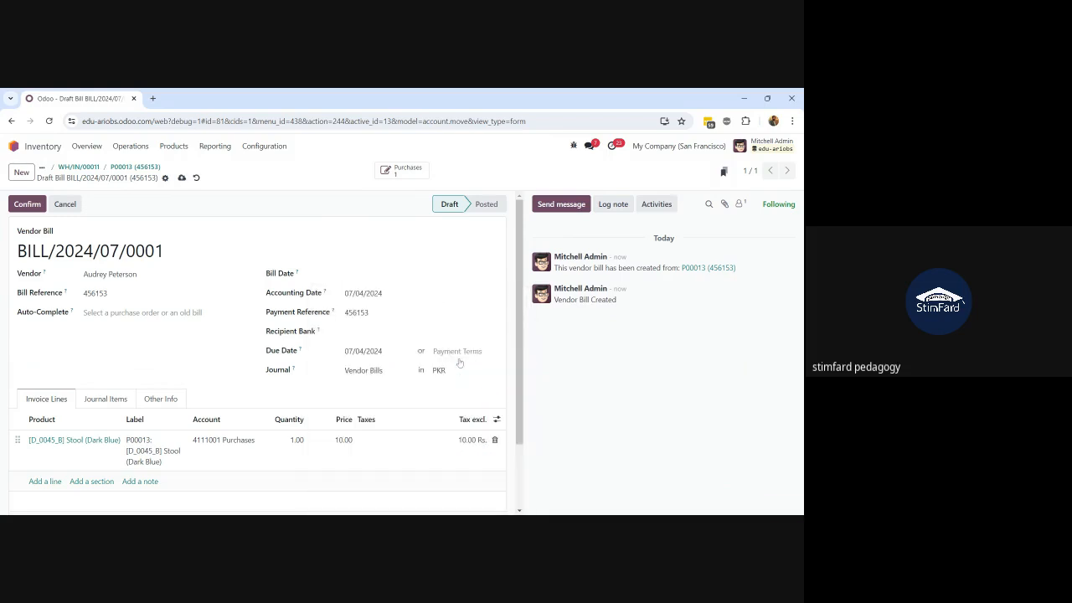
{"action": "left_click", "coordinate": [28, 205]}
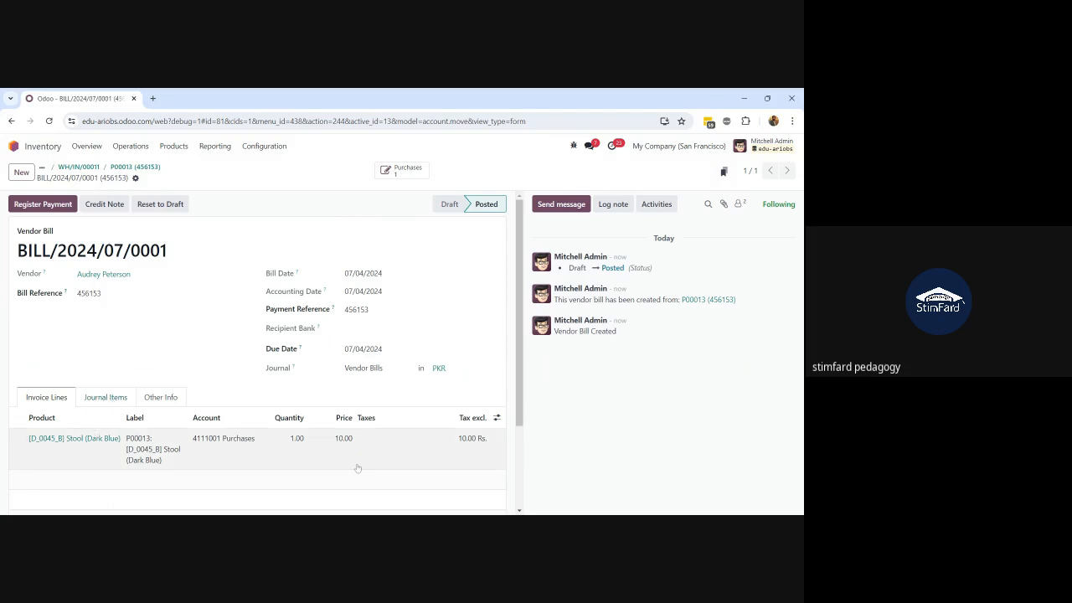
Step: Examine the journal items of the posted vendor bill, including their accounts, debits and credits
{"action": "left_click", "coordinate": [98, 399]}
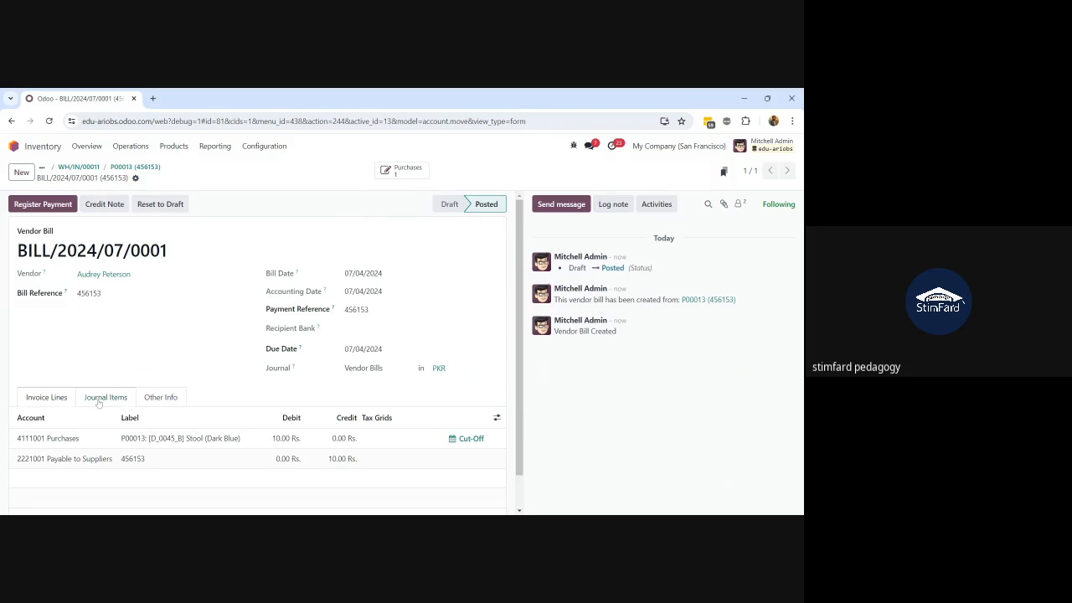
{"action": "scroll", "coordinate": [99, 404], "scroll_direction": "down", "scroll_amount": 1}
{"action": "scroll", "coordinate": [98, 404], "scroll_direction": "down", "scroll_amount": 1}
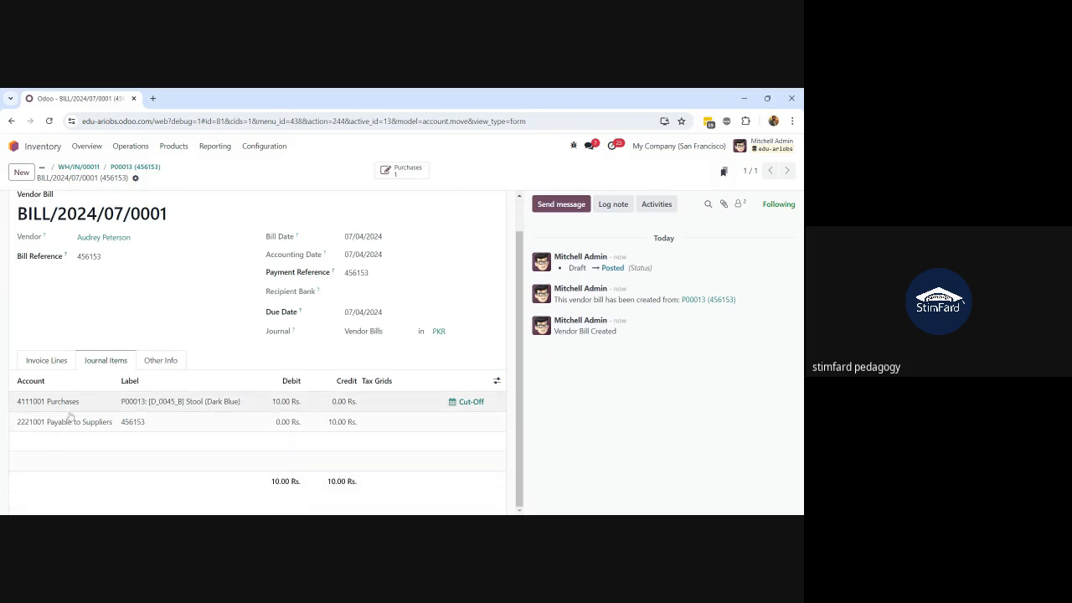
{"action": "scroll", "coordinate": [80, 427], "scroll_direction": "up", "scroll_amount": 2}
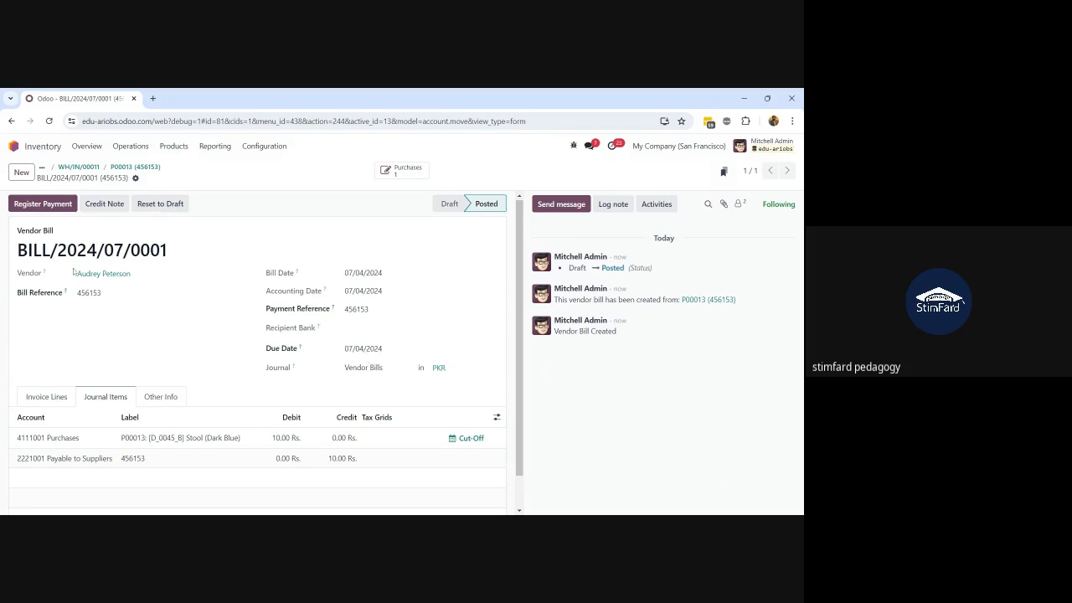
Step: Register a Rs.10.00 payment for the bill through the Bank journal with the Manual method, dated 07/04/2024
{"action": "left_click", "coordinate": [38, 207]}
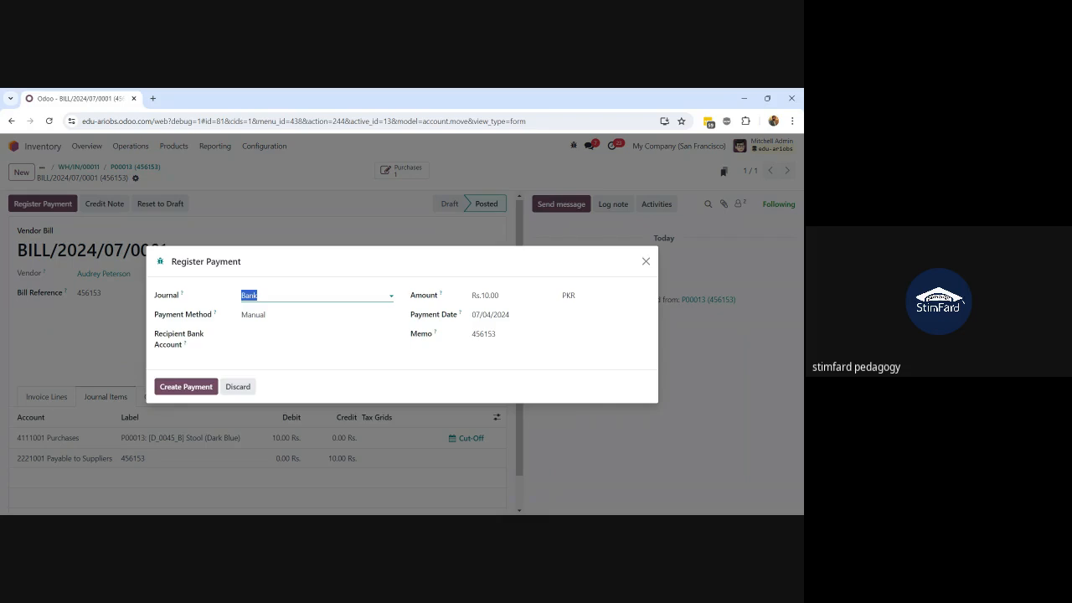
{"action": "left_click", "coordinate": [274, 332]}
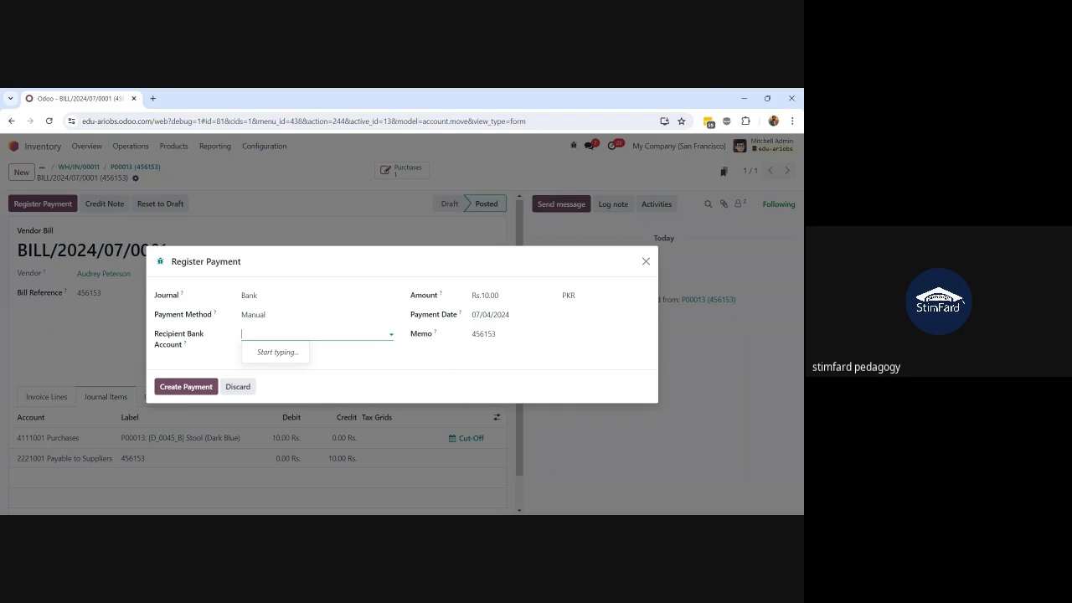
{"action": "left_click", "coordinate": [218, 358]}
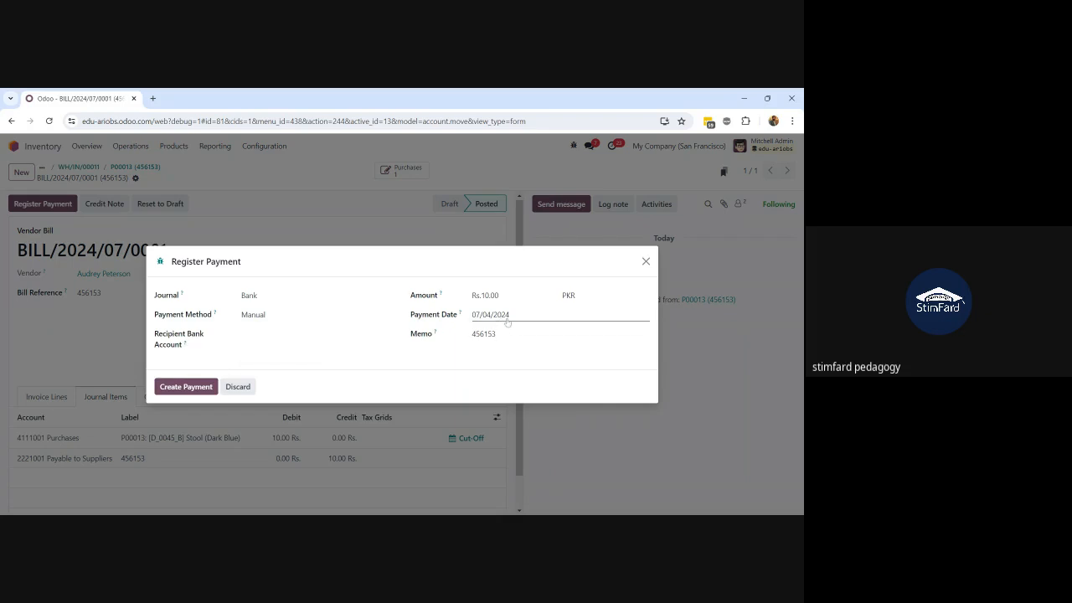
{"action": "left_click_drag", "start_coordinate": [498, 335], "coordinate": [462, 350]}
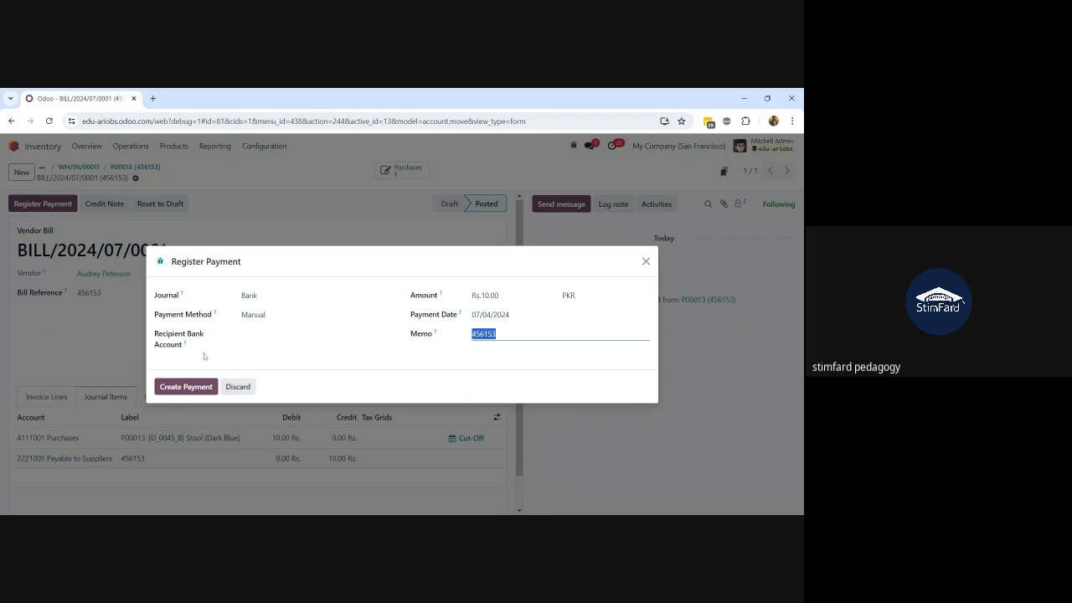
{"action": "left_click", "coordinate": [181, 387]}
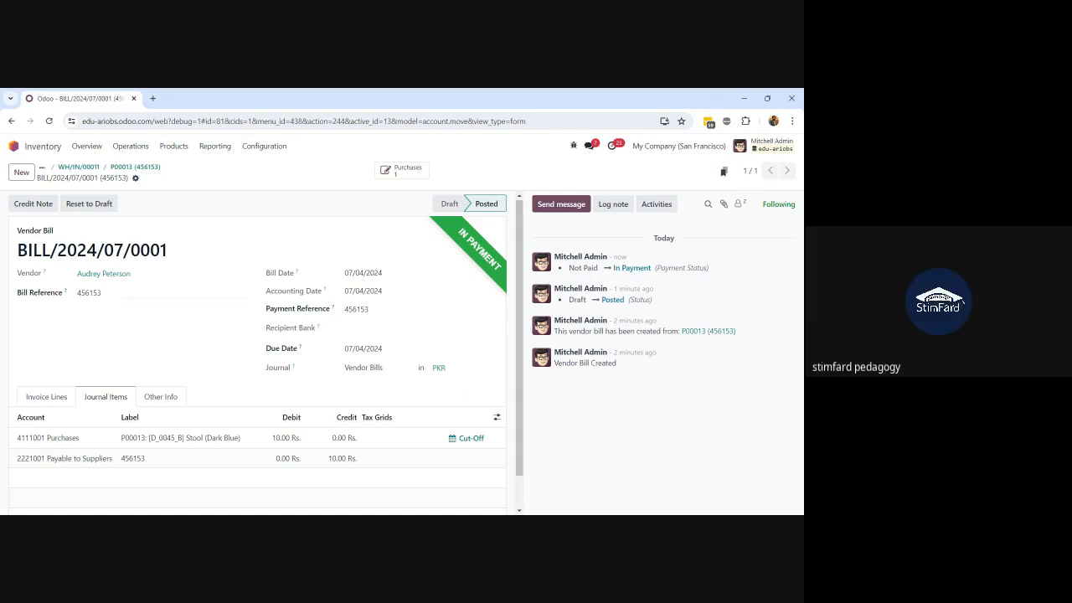
Step: Check the bill reference and the accounting date on the vendor bill
{"action": "left_click_drag", "start_coordinate": [103, 293], "coordinate": [69, 306]}
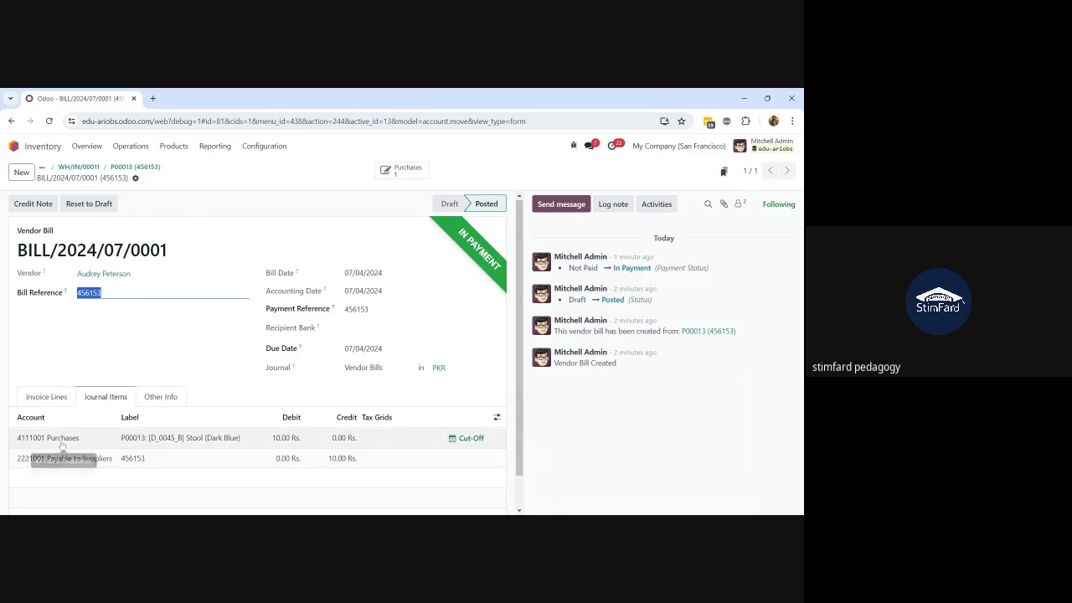
{"action": "mouse_move", "coordinate": [295, 360]}
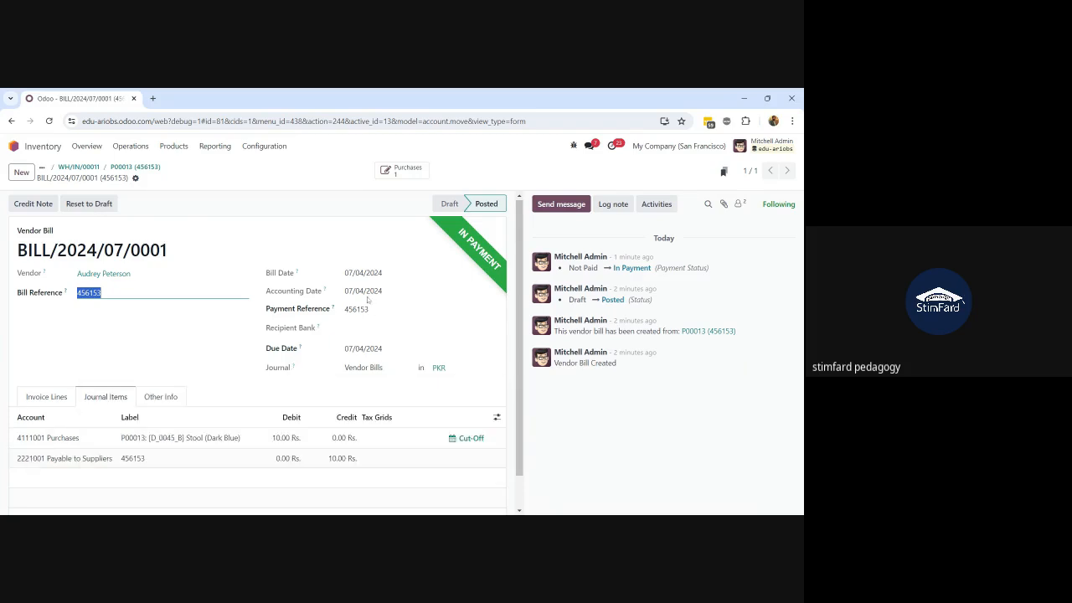
{"action": "left_click_drag", "start_coordinate": [383, 295], "coordinate": [331, 290]}
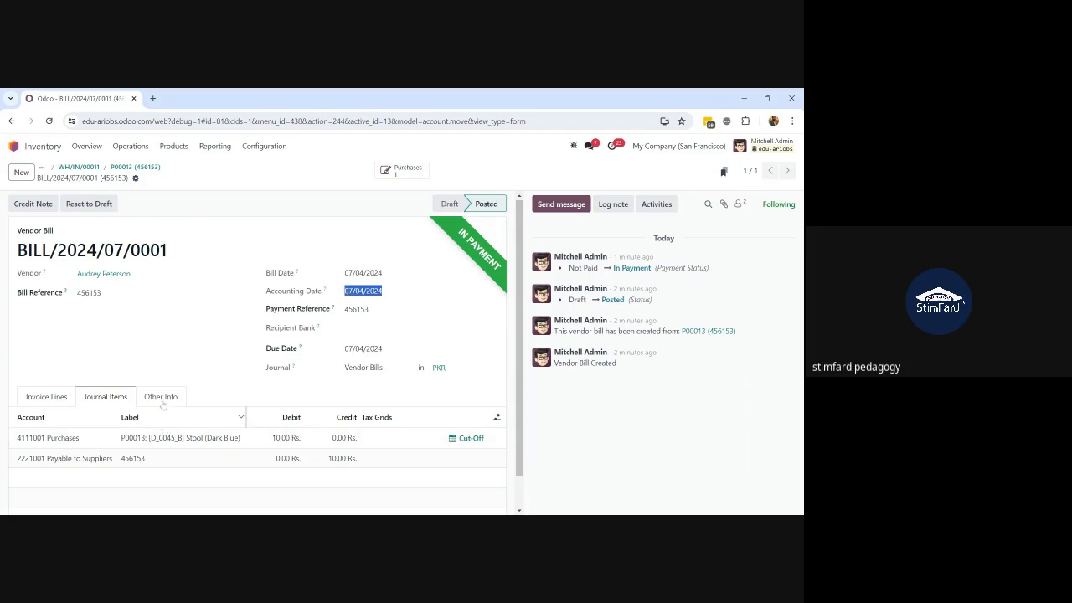
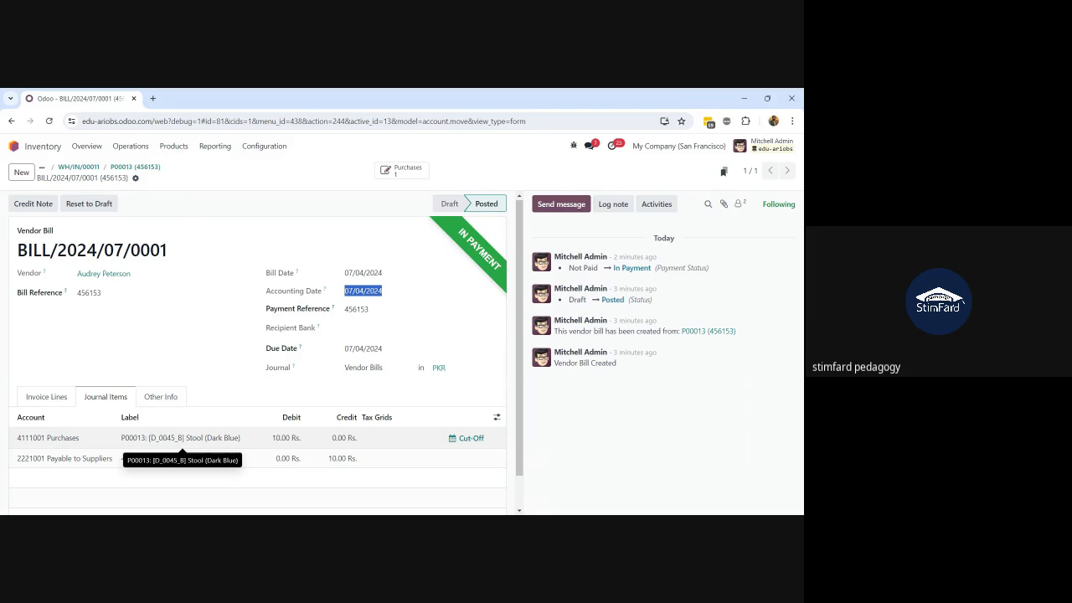
Step: Preview the cut-off entries for the Purchases journal item, cancel without creating them, and view the bill's invoice lines
{"action": "left_click", "coordinate": [466, 438]}
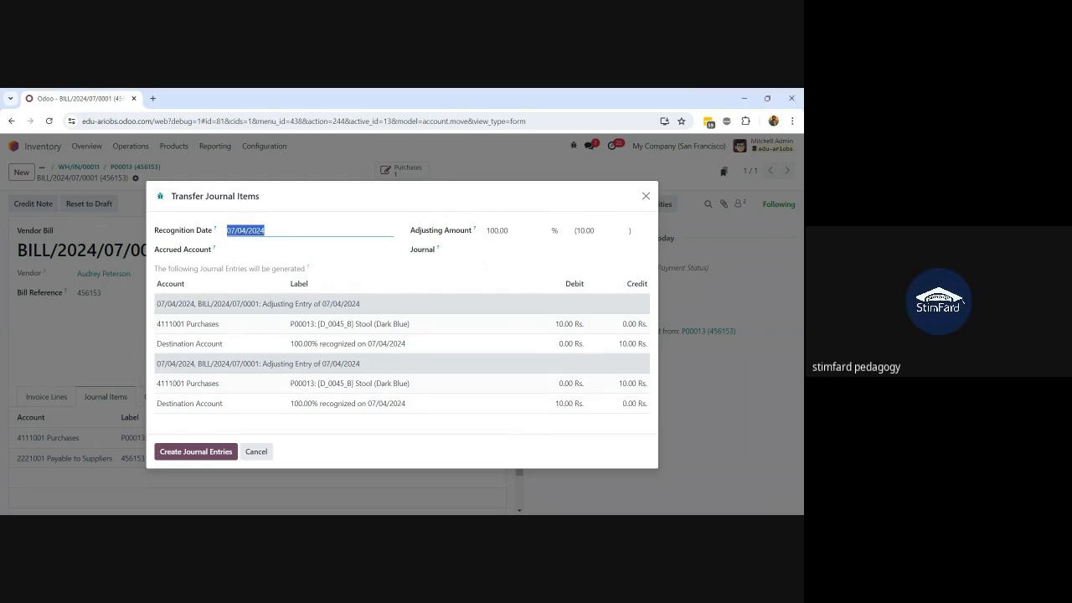
{"action": "left_click", "coordinate": [256, 452]}
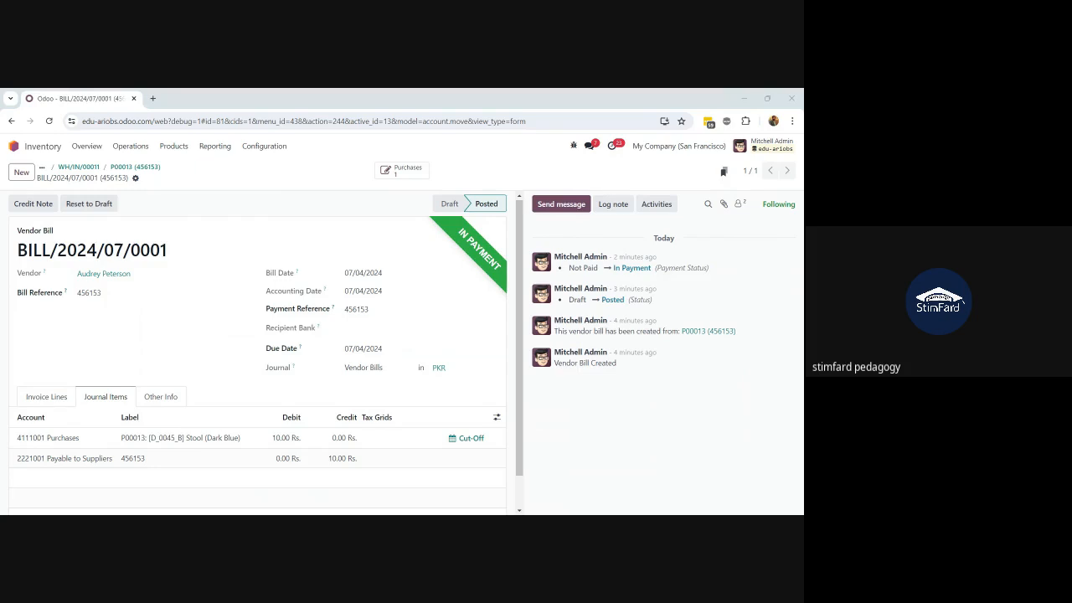
{"action": "scroll", "coordinate": [243, 268], "scroll_direction": "down", "scroll_amount": 1}
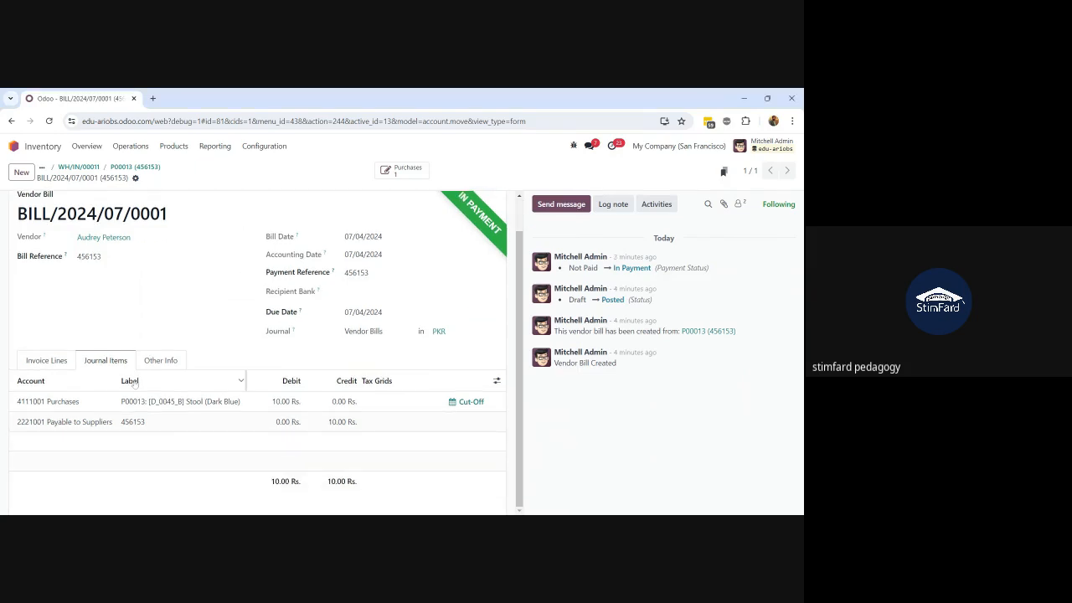
{"action": "left_click", "coordinate": [47, 360]}
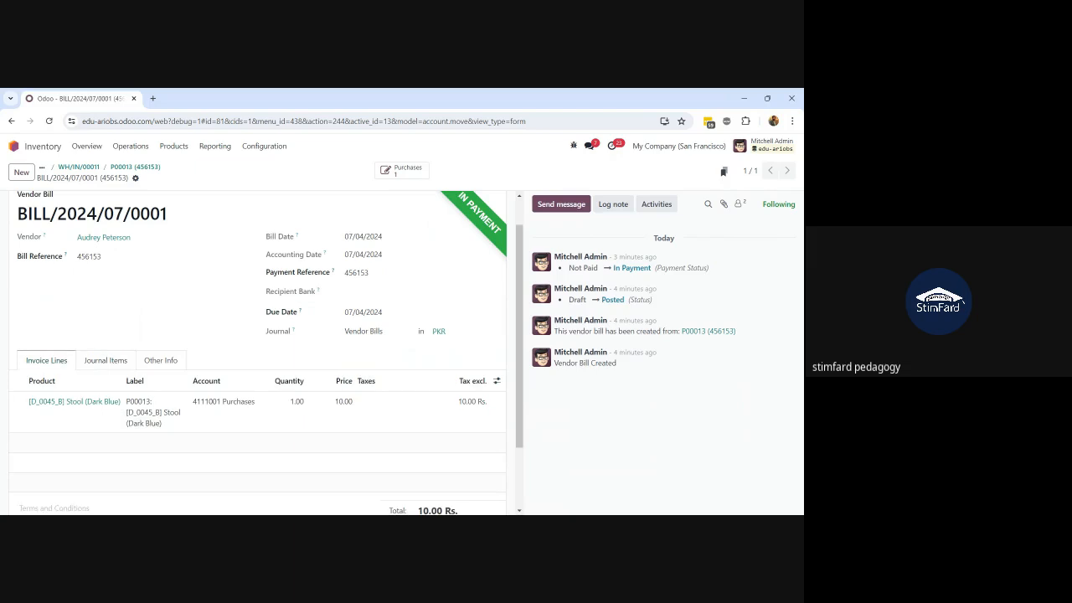
Step: Switch to the Accounting app and look over the journals on its dashboard
{"action": "left_click", "coordinate": [13, 147]}
{"action": "type", "text": "a"}
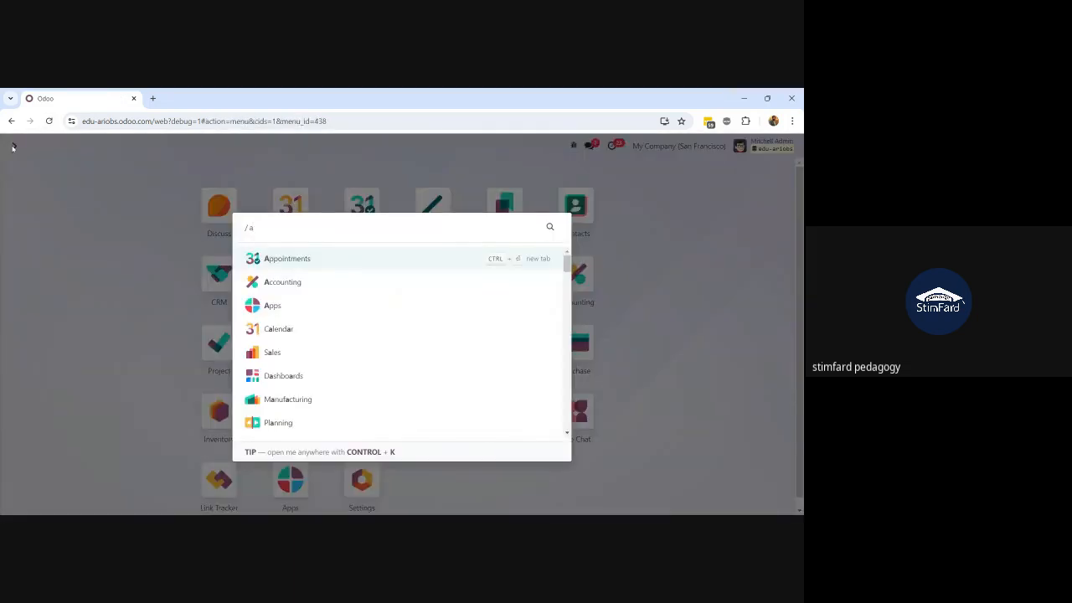
{"action": "type", "text": "ccount"}
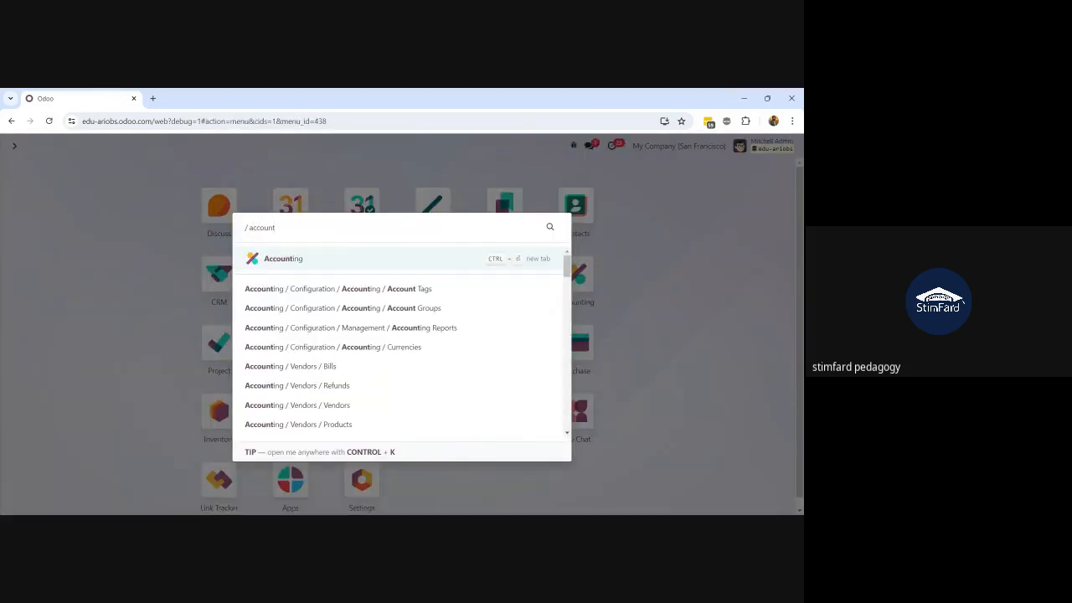
{"action": "key", "text": "Return"}
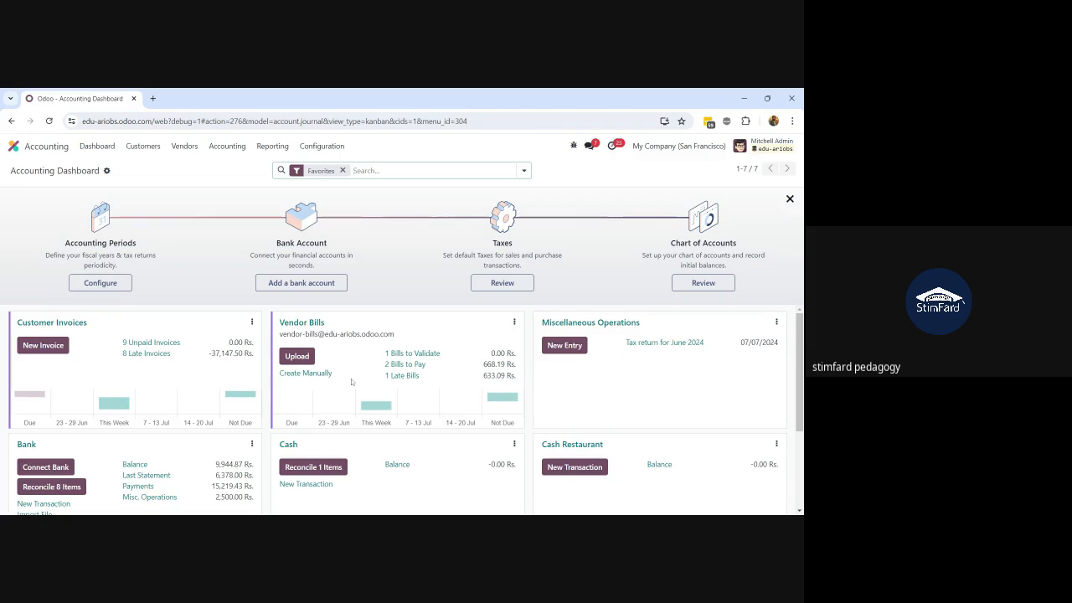
{"action": "scroll", "coordinate": [352, 382], "scroll_direction": "down", "scroll_amount": 1}
{"action": "scroll", "coordinate": [352, 382], "scroll_direction": "up", "scroll_amount": 1}
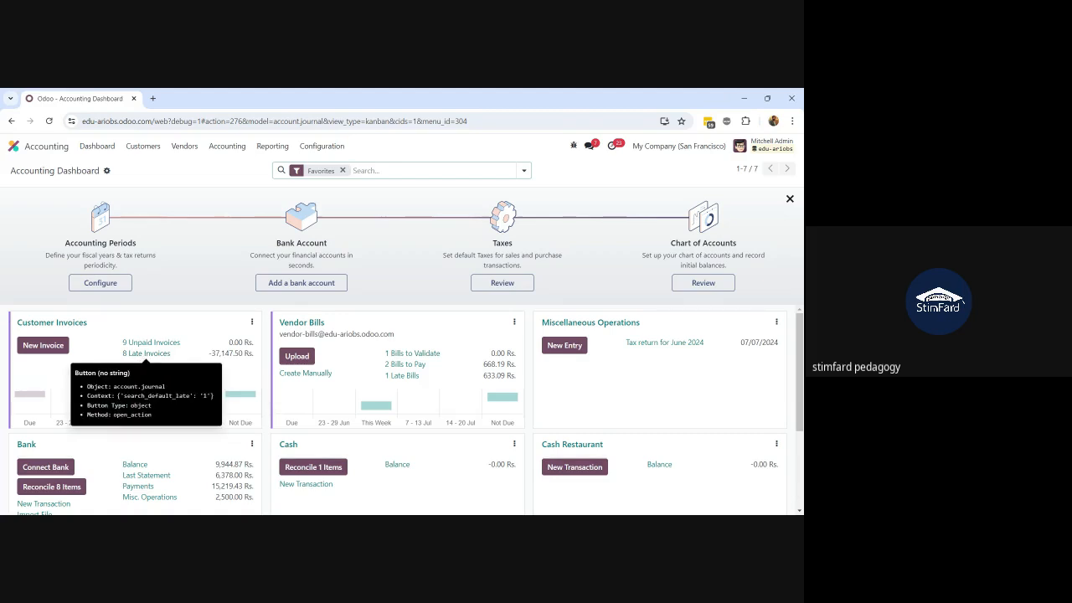
{"action": "scroll", "coordinate": [163, 456], "scroll_direction": "down", "scroll_amount": 2}
{"action": "scroll", "coordinate": [163, 456], "scroll_direction": "up", "scroll_amount": 2}
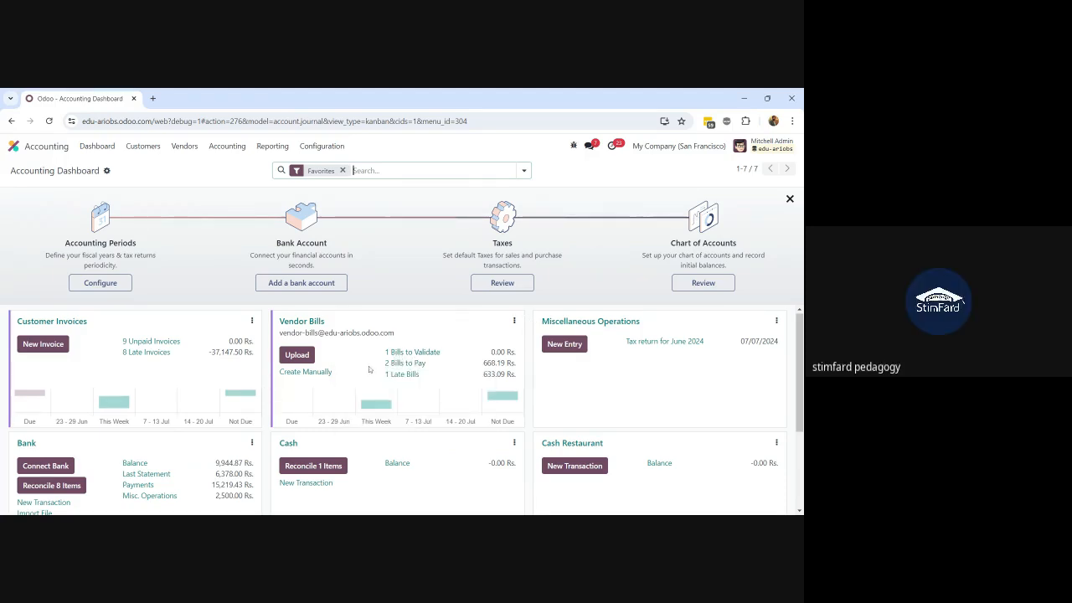
Step: Inspect the draft vendor bill waiting for validation and return to the Accounting Dashboard
{"action": "left_click", "coordinate": [424, 355]}
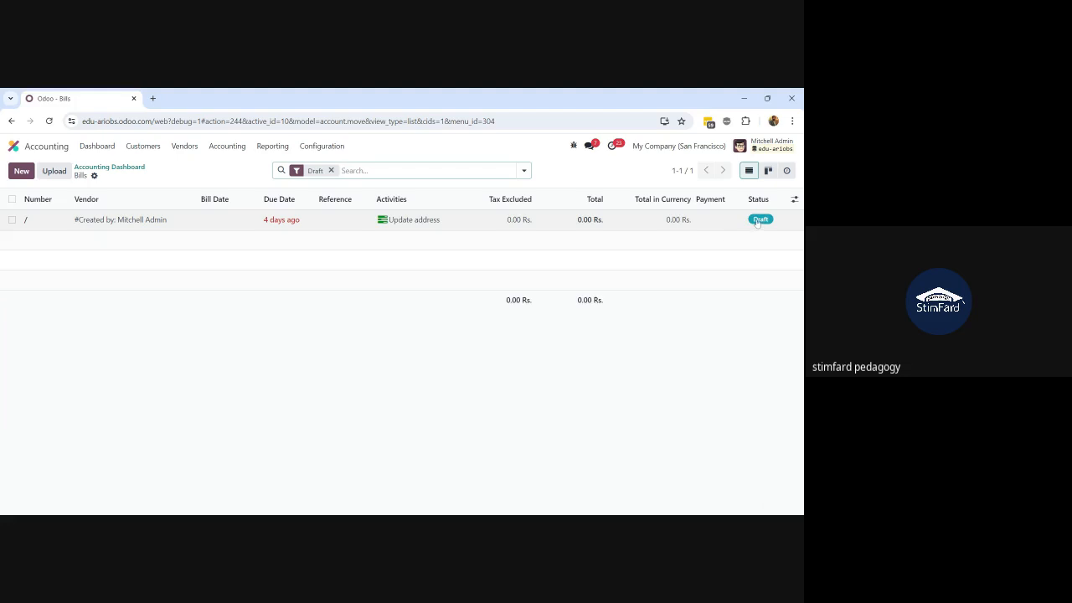
{"action": "left_click", "coordinate": [156, 220]}
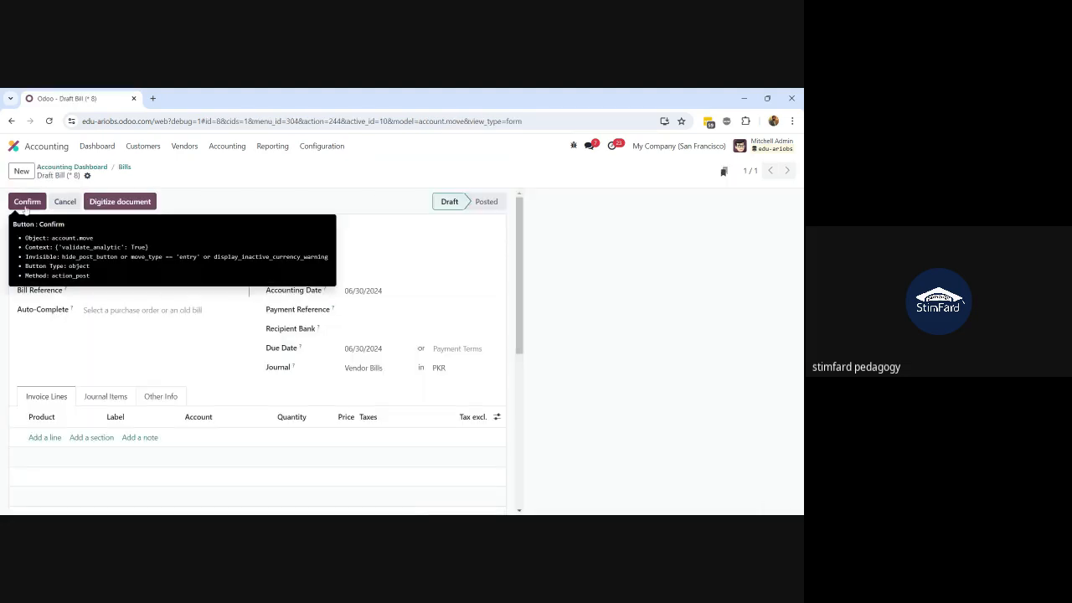
{"action": "left_click", "coordinate": [124, 168]}
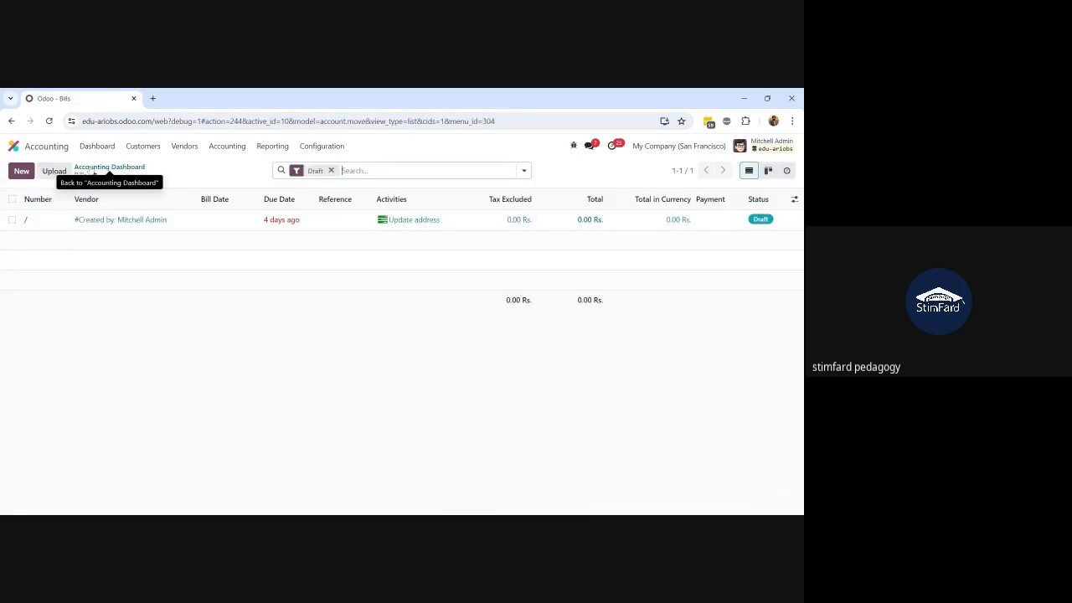
{"action": "left_click", "coordinate": [92, 168]}
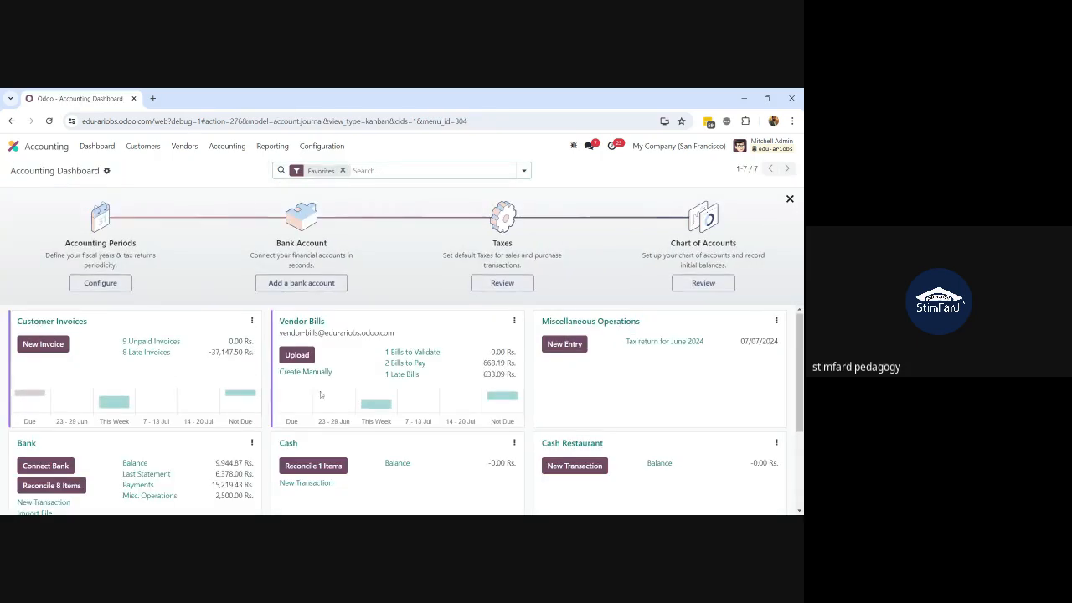
Step: Start connecting a bank for the Bank journal and browse the local and worldwide institution lists
{"action": "scroll", "coordinate": [319, 394], "scroll_direction": "down", "scroll_amount": 1}
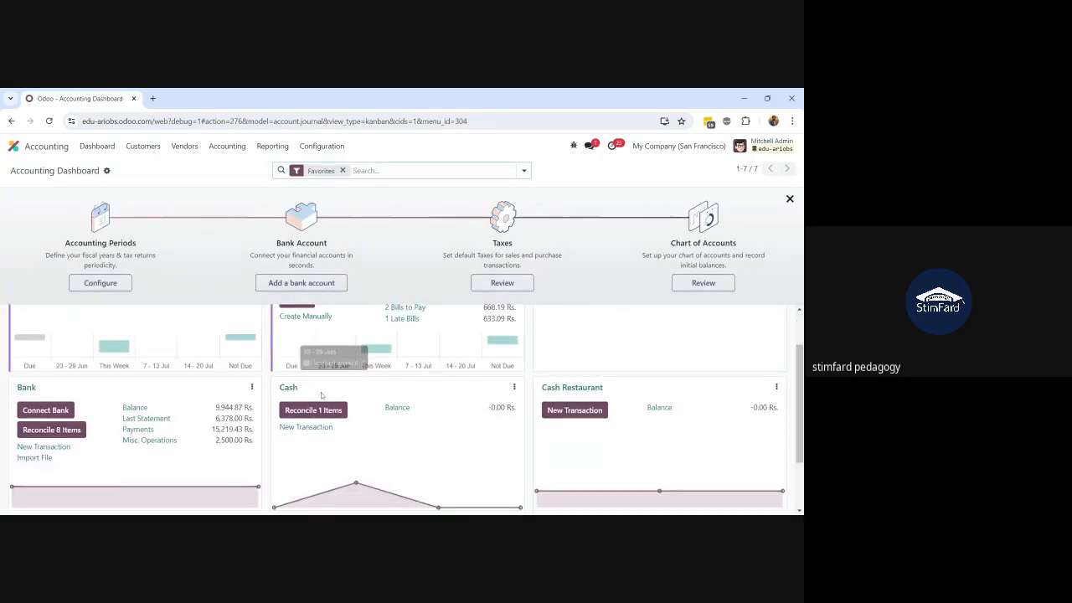
{"action": "left_click", "coordinate": [48, 412]}
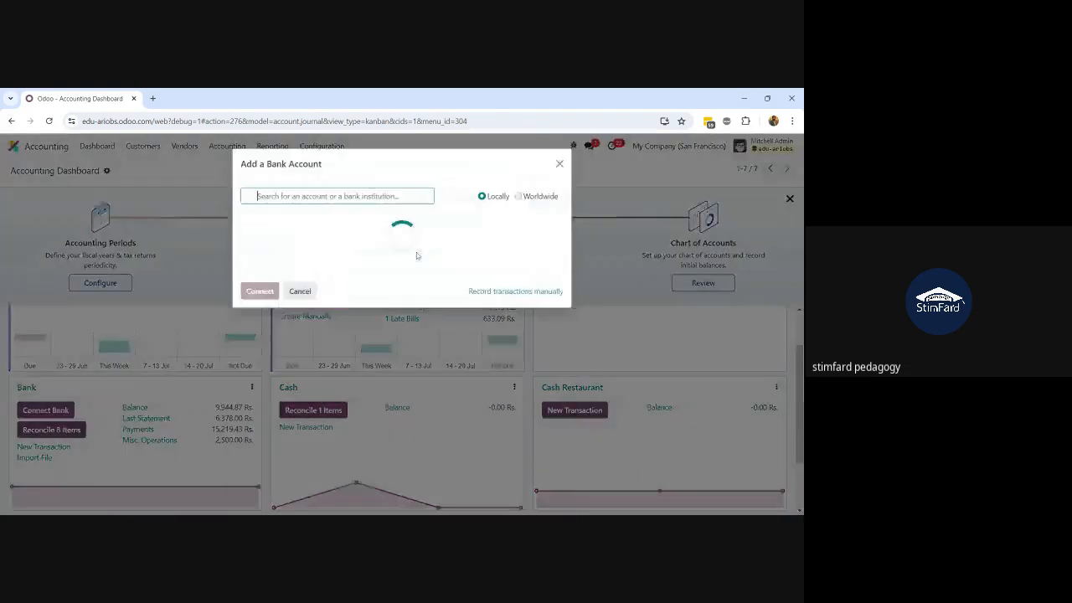
{"action": "scroll", "coordinate": [416, 255], "scroll_direction": "down", "scroll_amount": 10}
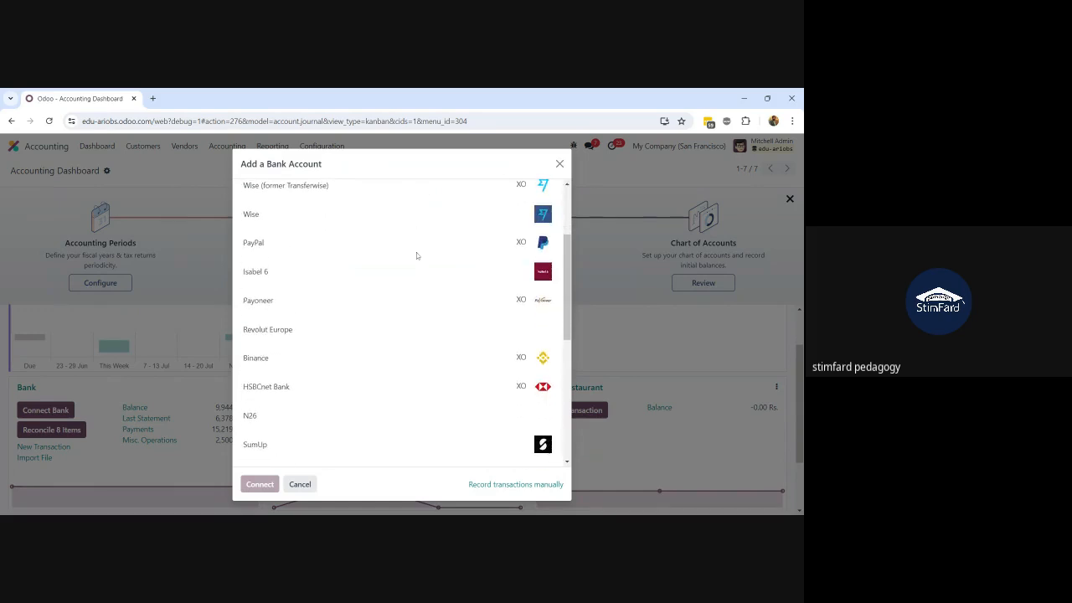
{"action": "scroll", "coordinate": [511, 204], "scroll_direction": "up", "scroll_amount": 10}
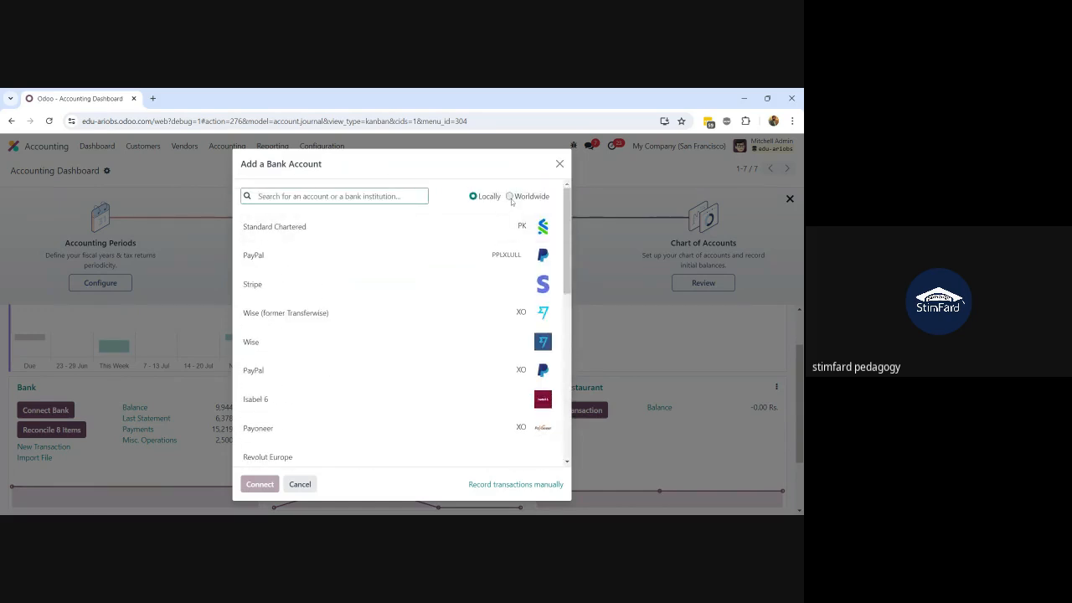
{"action": "left_click", "coordinate": [510, 196]}
{"action": "scroll", "coordinate": [431, 428], "scroll_direction": "down", "scroll_amount": 10}
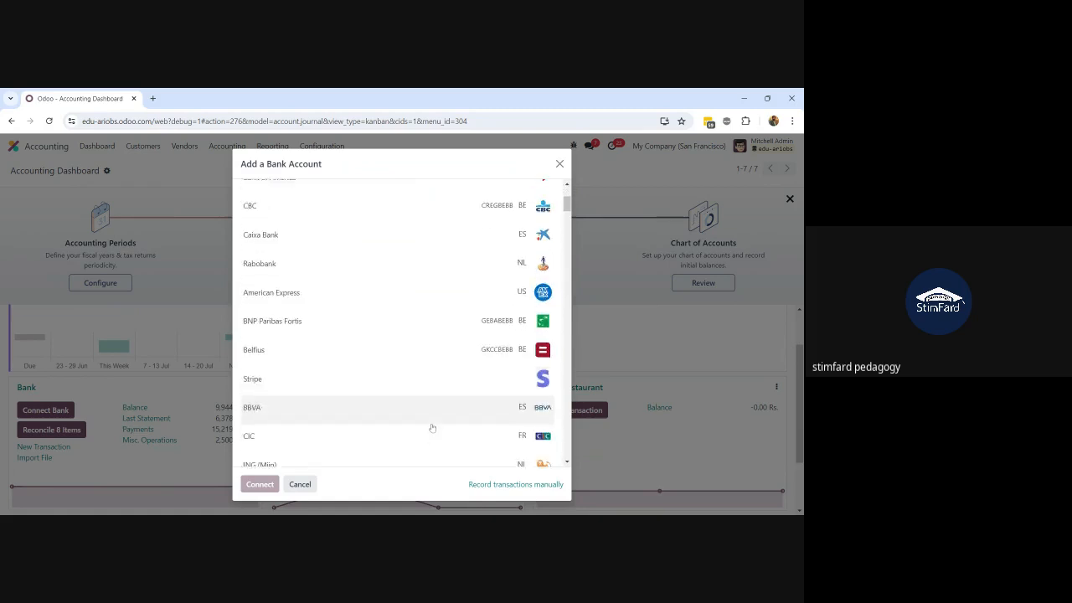
{"action": "scroll", "coordinate": [432, 427], "scroll_direction": "down", "scroll_amount": 5}
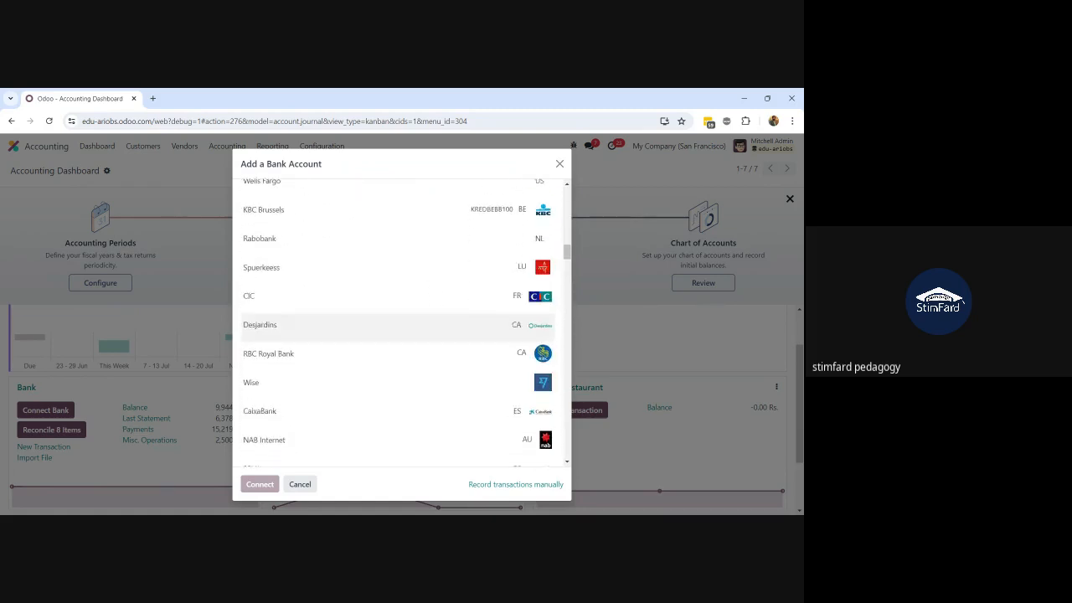
{"action": "scroll", "coordinate": [398, 323], "scroll_direction": "down", "scroll_amount": 8}
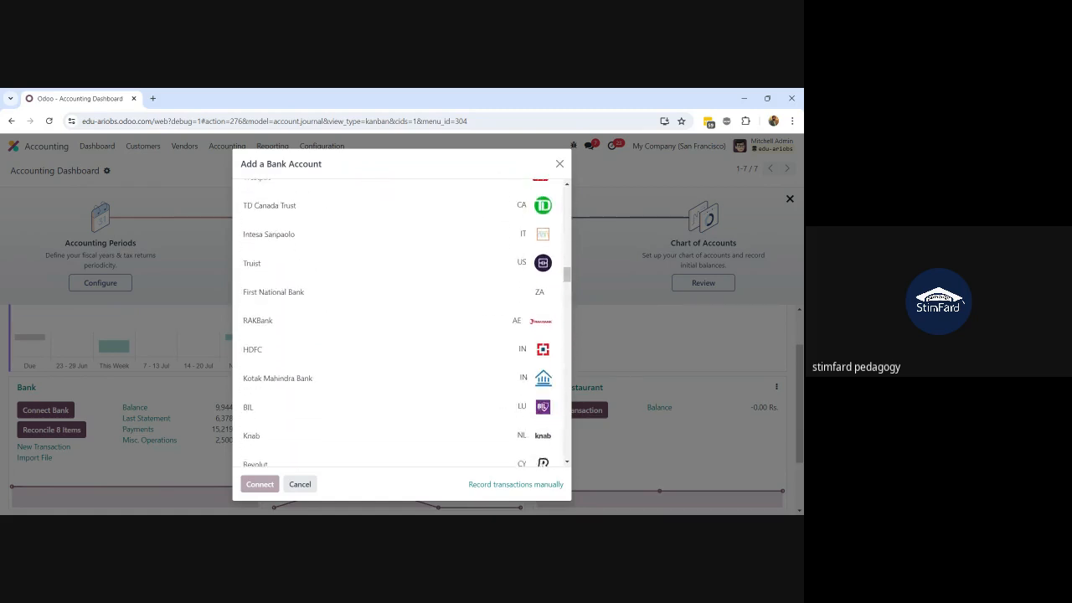
{"action": "scroll", "coordinate": [397, 322], "scroll_direction": "down", "scroll_amount": 2}
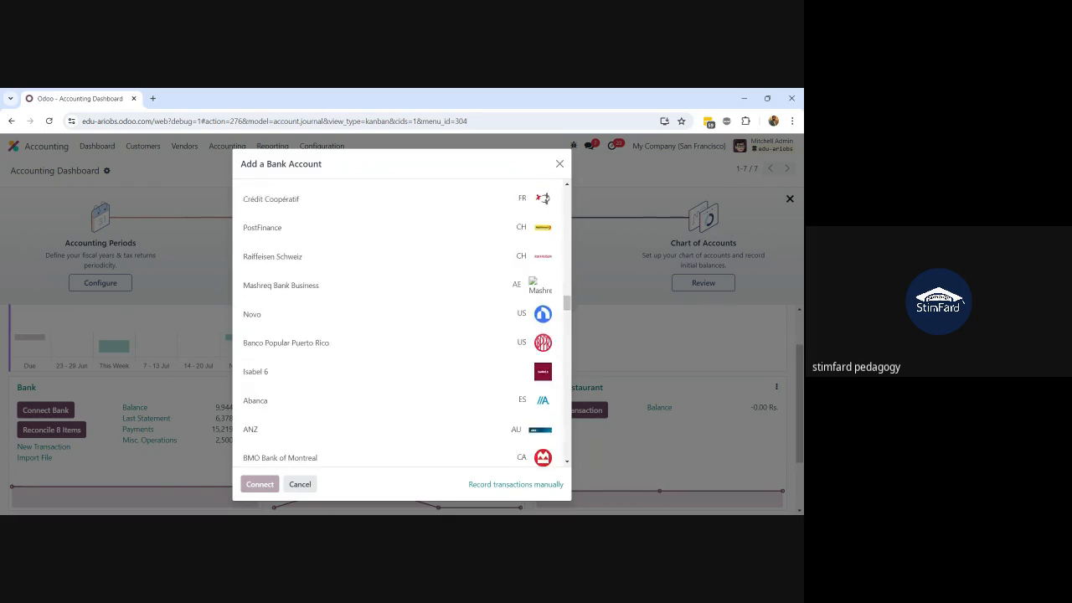
{"action": "scroll", "coordinate": [398, 323], "scroll_direction": "up", "scroll_amount": 15}
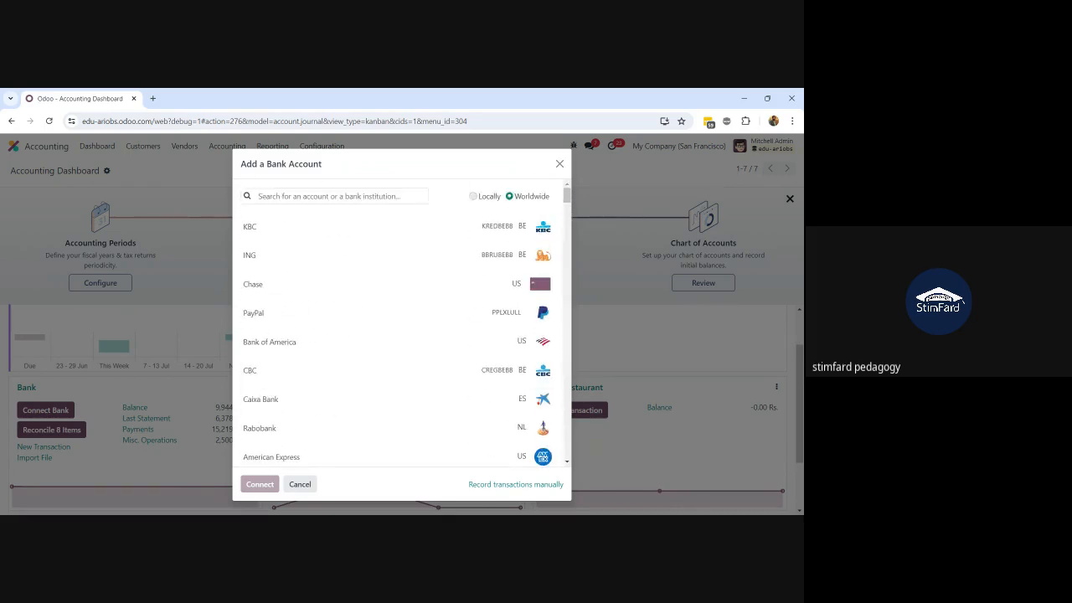
Step: Search the worldwide institutions for "india", look through the matches and cancel adding a bank account
{"action": "left_click", "coordinate": [329, 196]}
{"action": "type", "text": "i"}
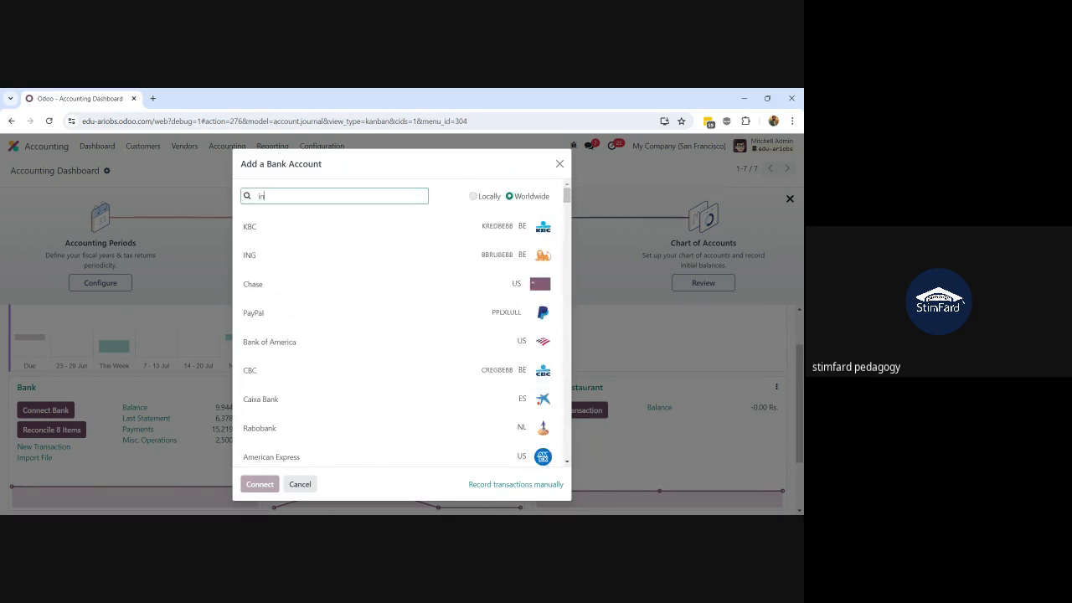
{"action": "type", "text": "ndia"}
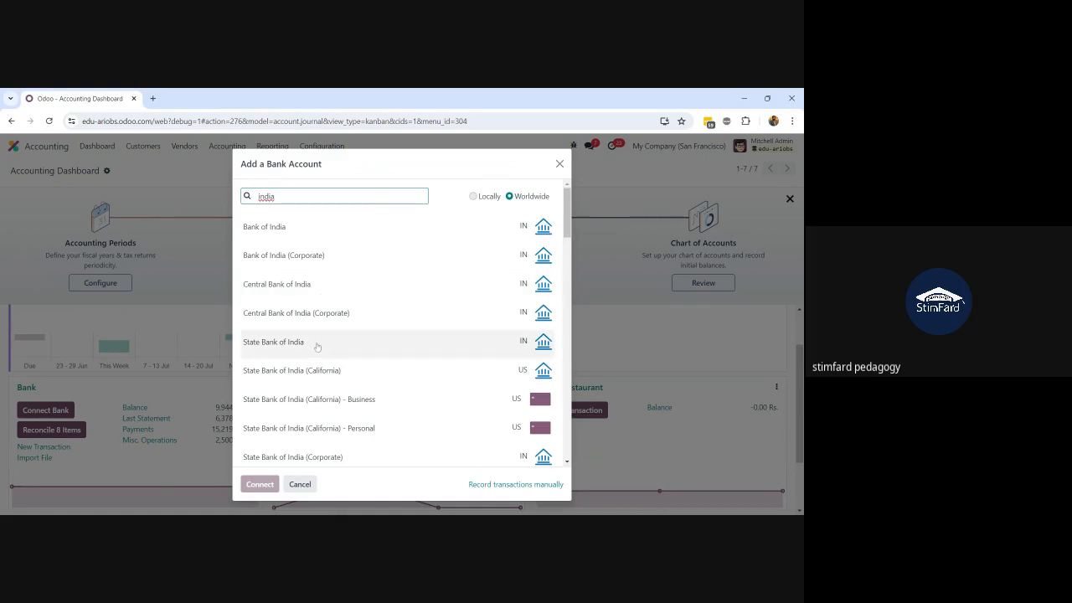
{"action": "scroll", "coordinate": [317, 347], "scroll_direction": "down", "scroll_amount": 1}
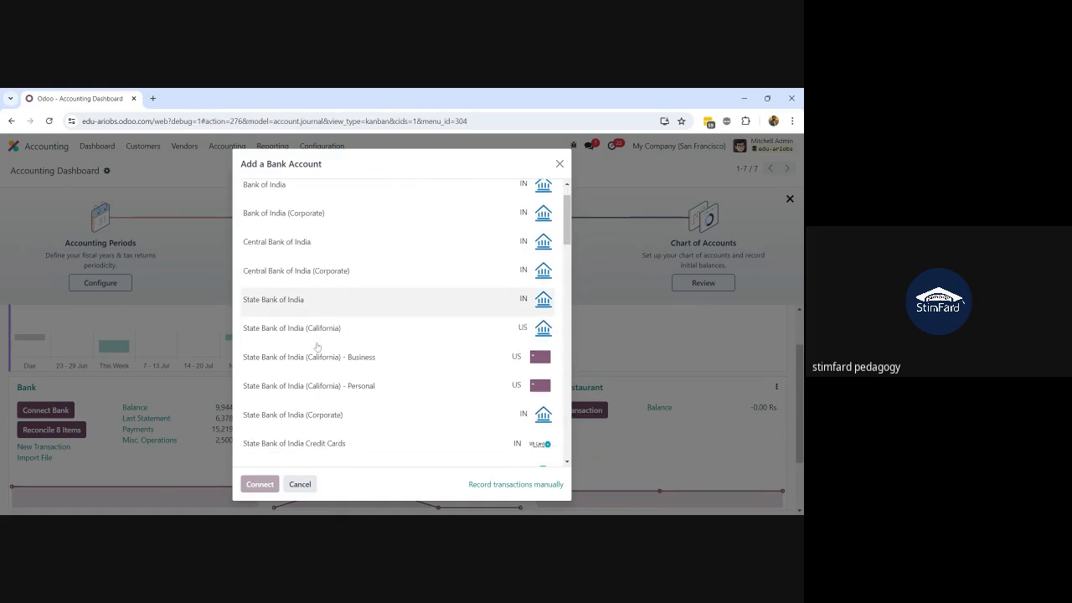
{"action": "scroll", "coordinate": [318, 346], "scroll_direction": "up", "scroll_amount": 1}
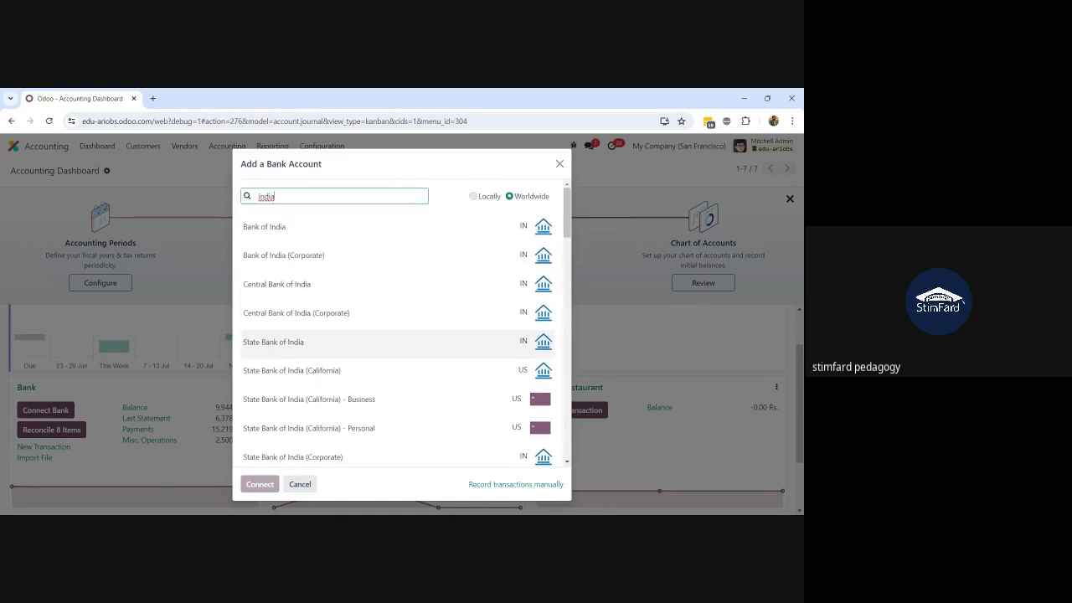
{"action": "left_click", "coordinate": [299, 485]}
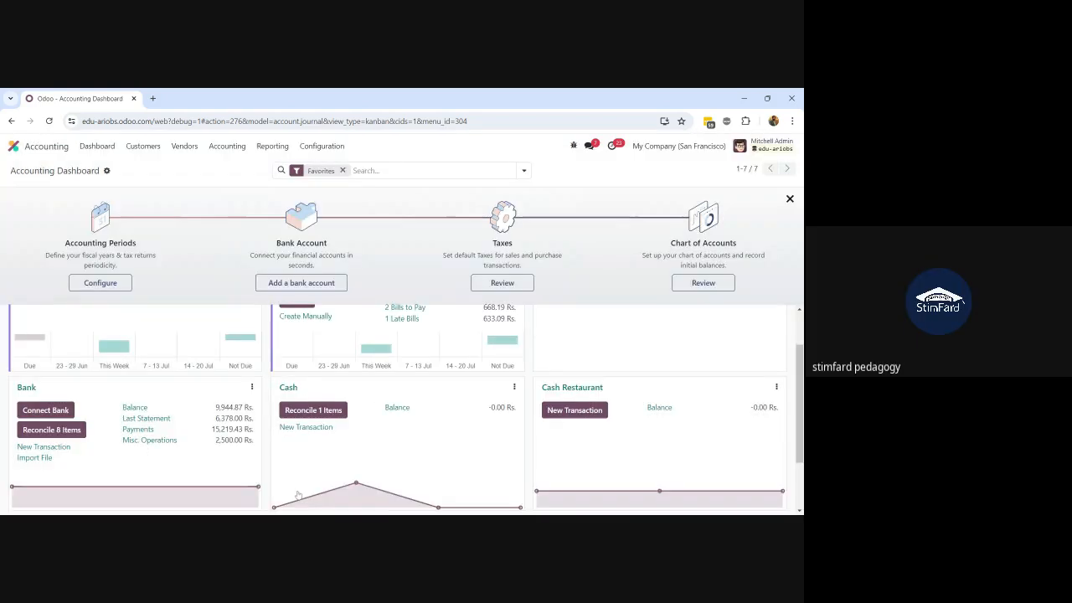
Step: View the Bank journal's items awaiting reconciliation and return to the Accounting Dashboard
{"action": "scroll", "coordinate": [147, 370], "scroll_direction": "down", "scroll_amount": 1}
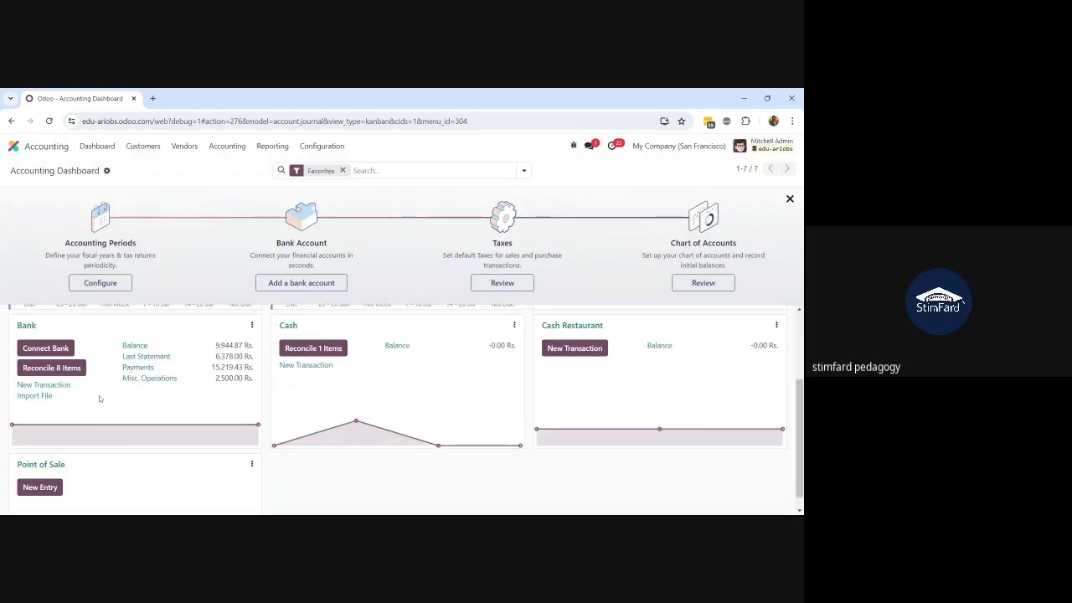
{"action": "scroll", "coordinate": [100, 397], "scroll_direction": "up", "scroll_amount": 1}
{"action": "scroll", "coordinate": [98, 398], "scroll_direction": "down", "scroll_amount": 1}
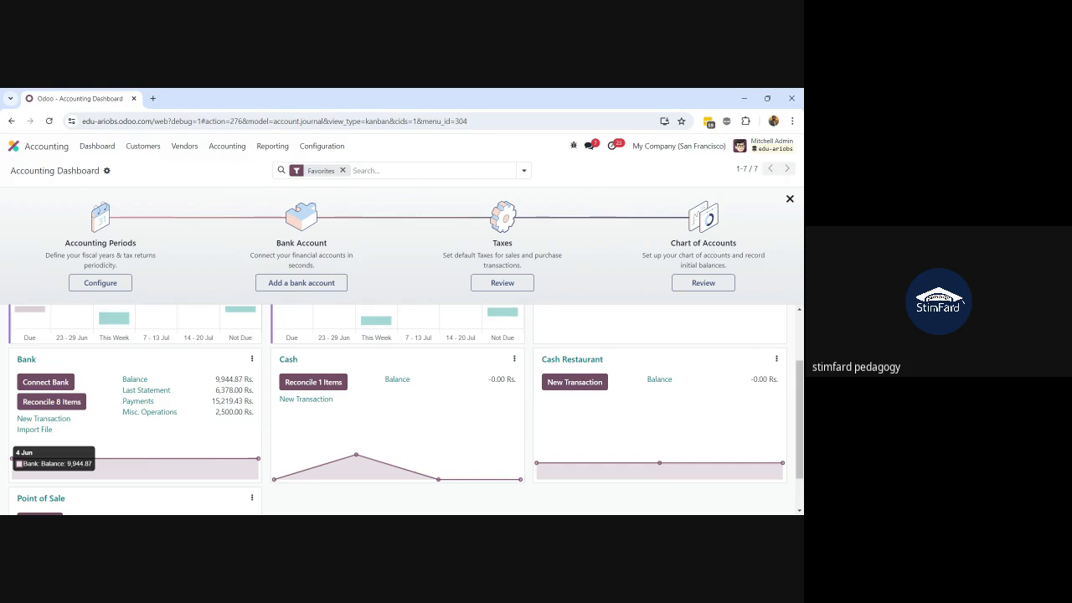
{"action": "left_click", "coordinate": [56, 403]}
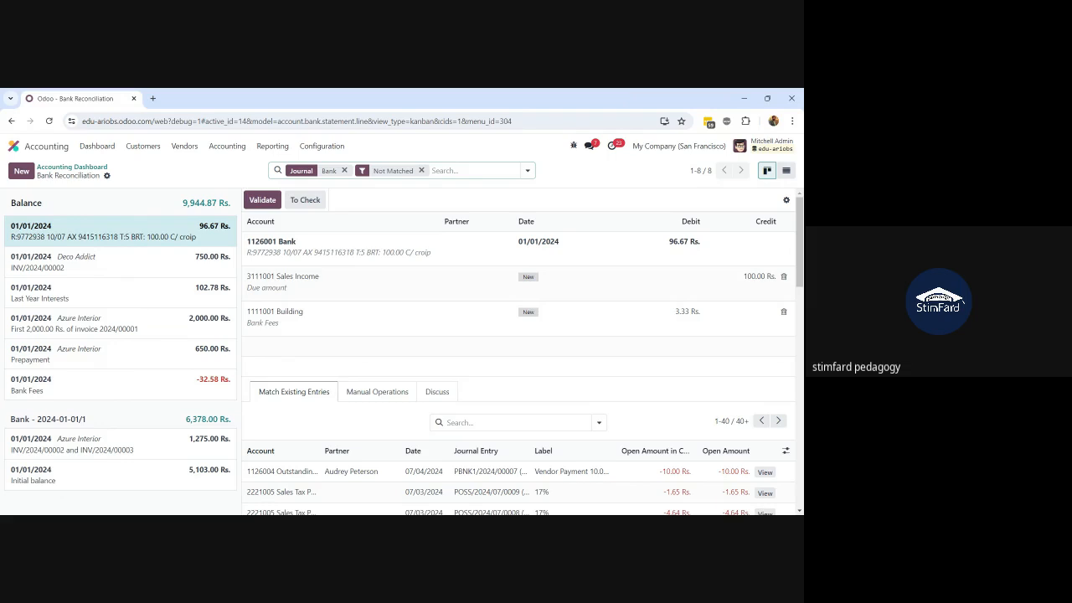
{"action": "left_click", "coordinate": [102, 168]}
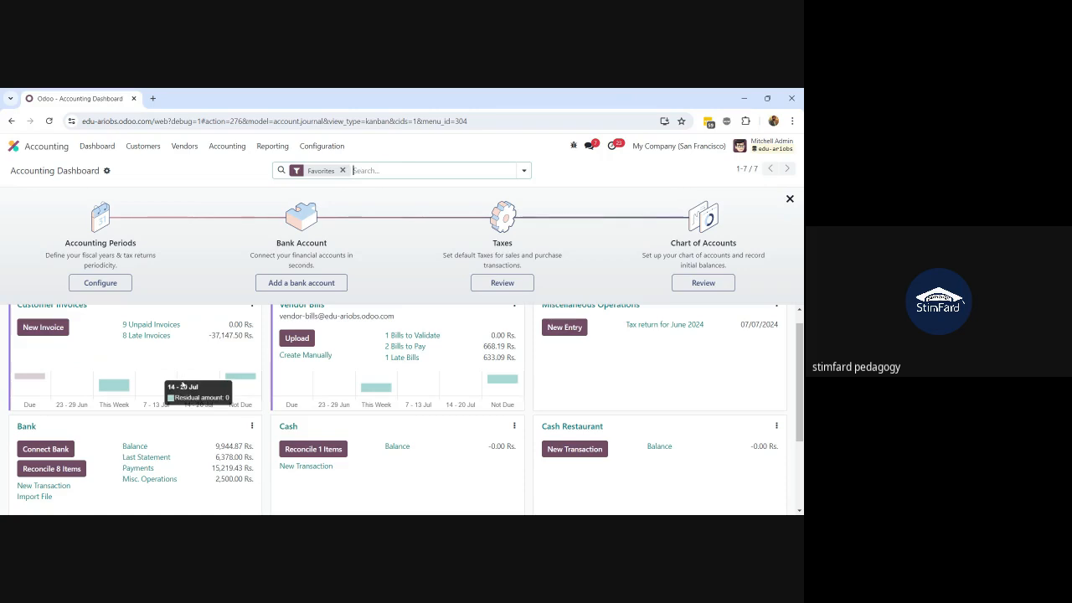
Step: Start a new transaction in the Bank journal with an amount of -10.00 Rs. and the label "Payment"
{"action": "scroll", "coordinate": [58, 453], "scroll_direction": "down", "scroll_amount": 1}
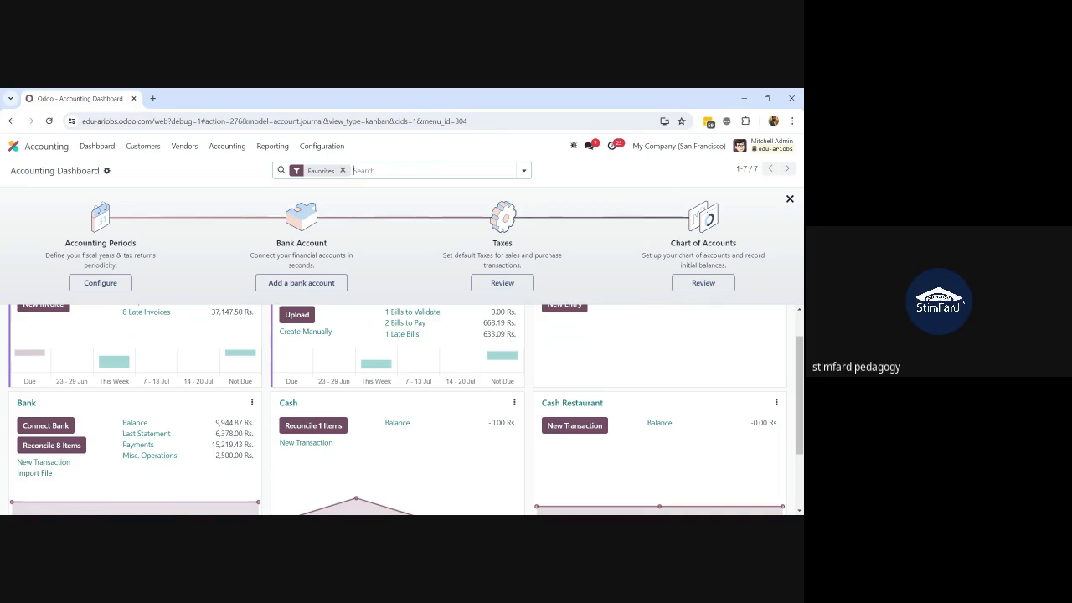
{"action": "left_click", "coordinate": [30, 465]}
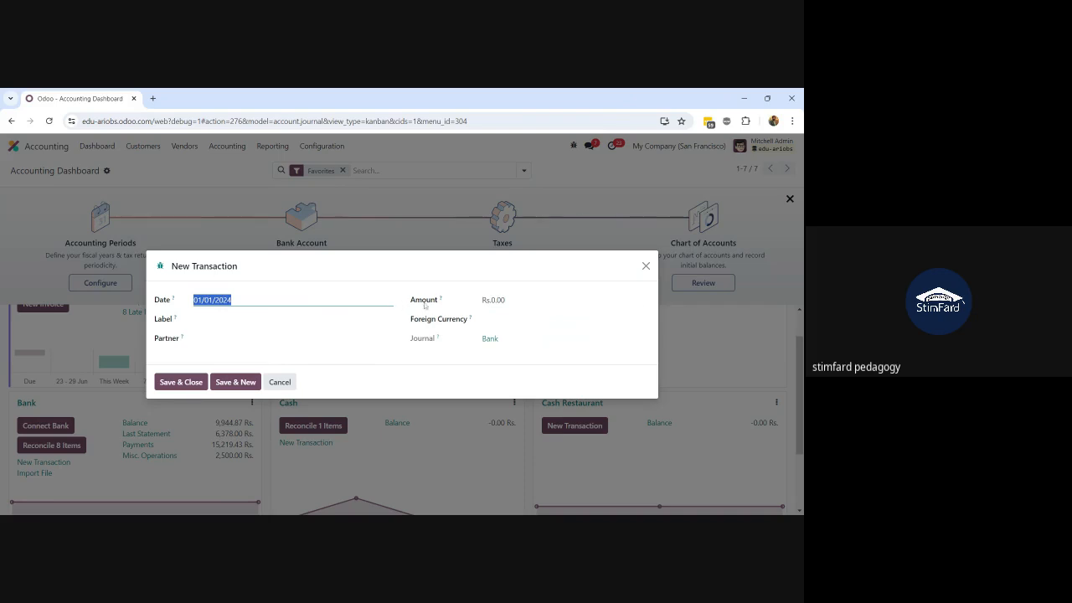
{"action": "double_click", "coordinate": [498, 299]}
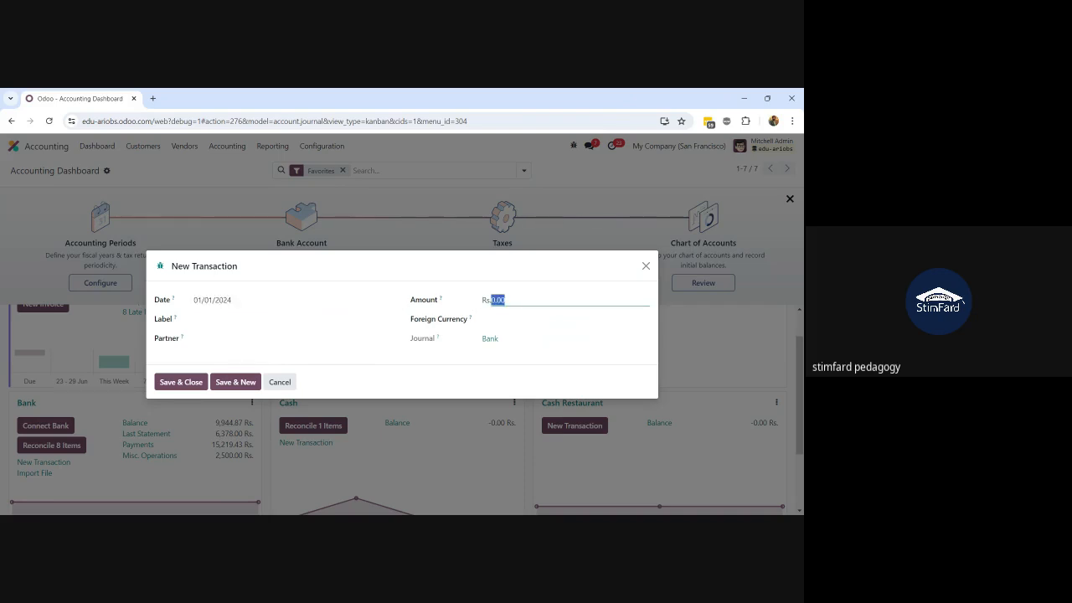
{"action": "type", "text": "-10"}
{"action": "key", "text": "Tab"}
{"action": "key", "text": "Tab"}
{"action": "type", "text": "Pay"}
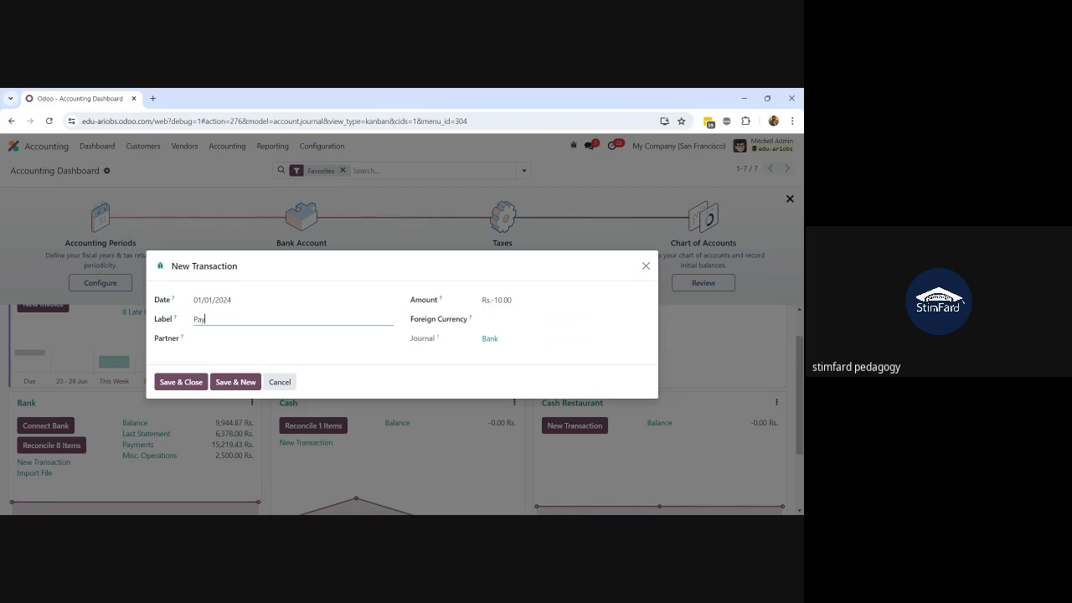
{"action": "type", "text": "ement"}
Step: Set the new bank transaction's partner to the vendor paid on the 10.00 Rs. bill
{"action": "left_click", "coordinate": [223, 339]}
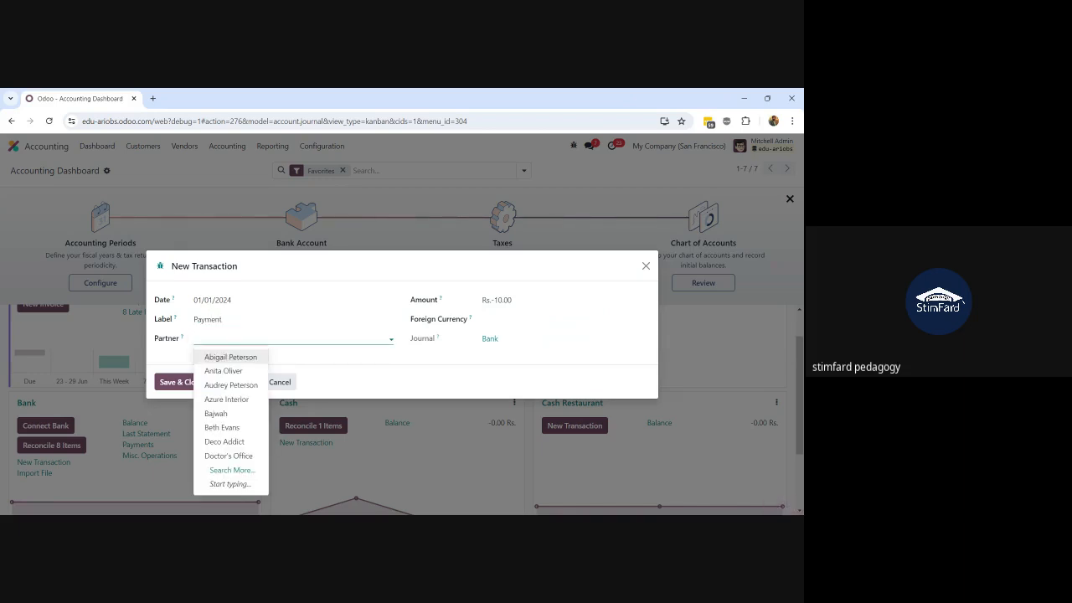
{"action": "type", "text": "aud"}
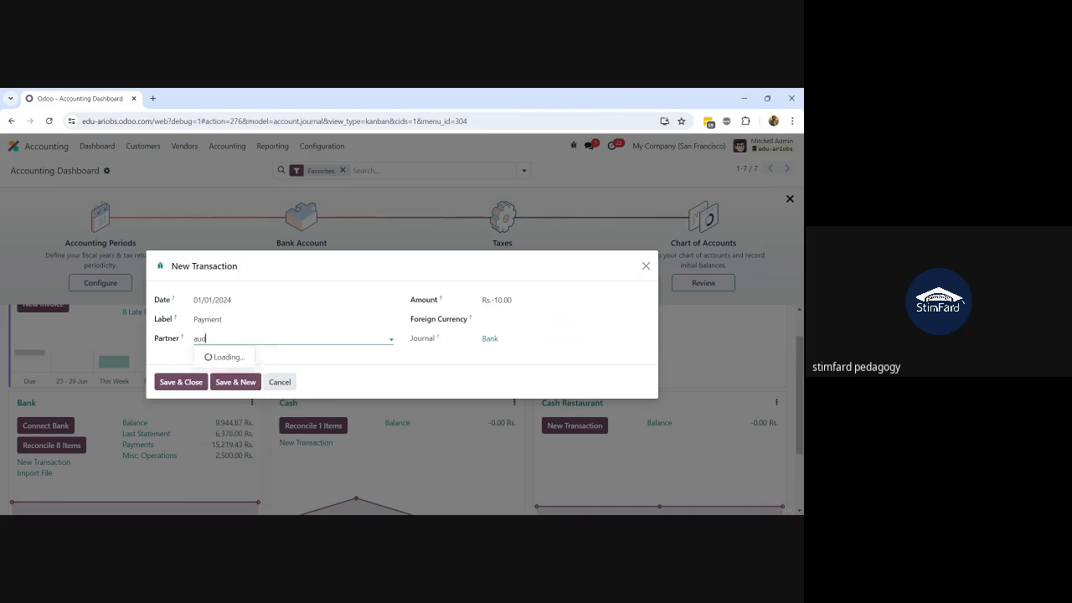
{"action": "left_click", "coordinate": [264, 352]}
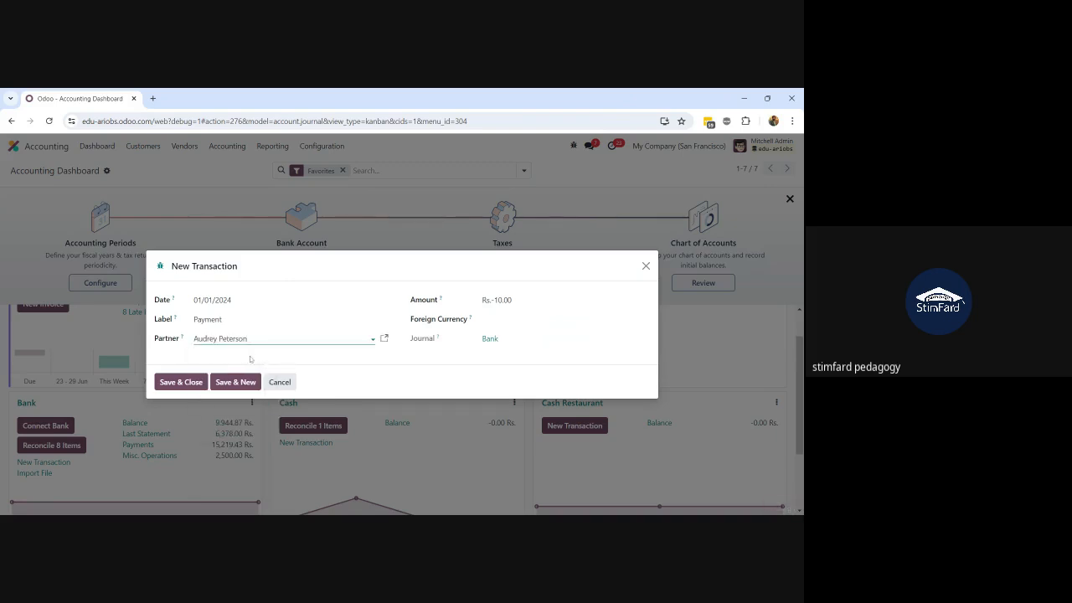
Step: Replace the transaction's label with the partner's name copied from the Partner field, and save the transaction
{"action": "left_click", "coordinate": [235, 319]}
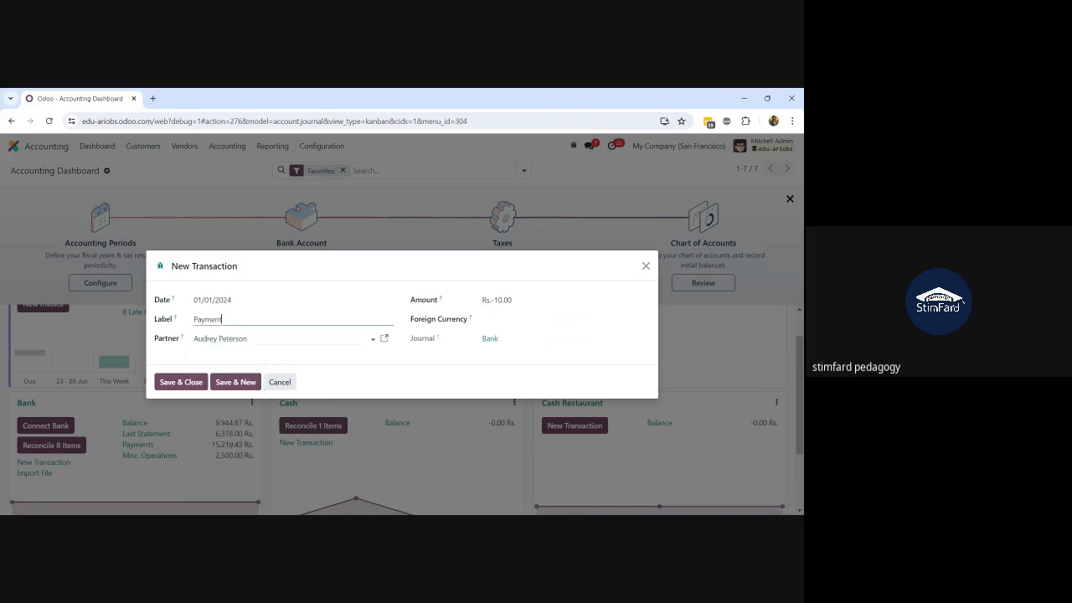
{"action": "key", "text": "Tab"}
{"action": "key", "text": "ctrl+c"}
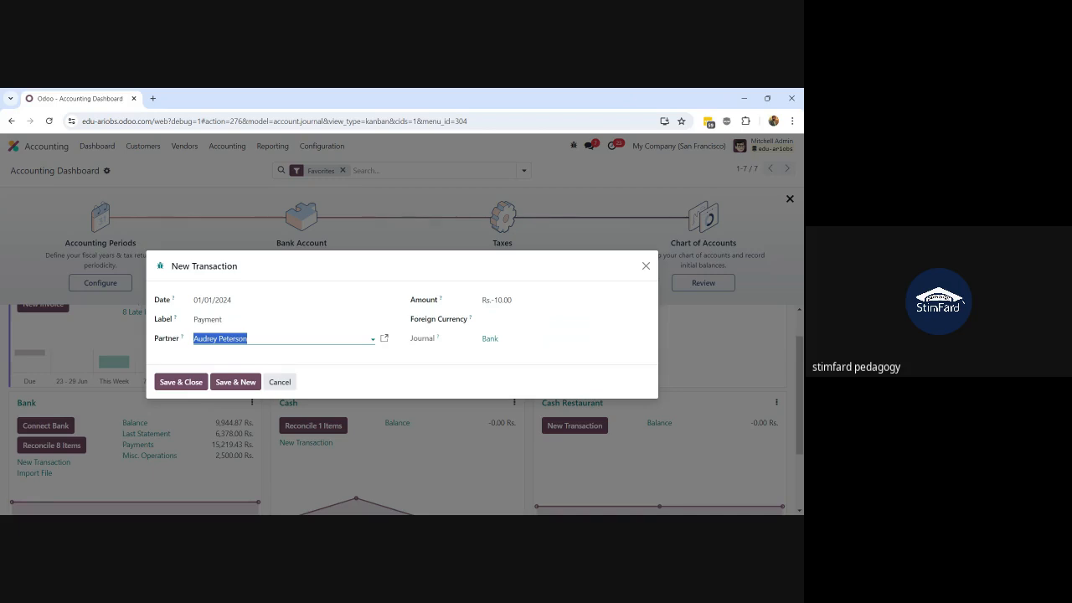
{"action": "left_click", "coordinate": [235, 319]}
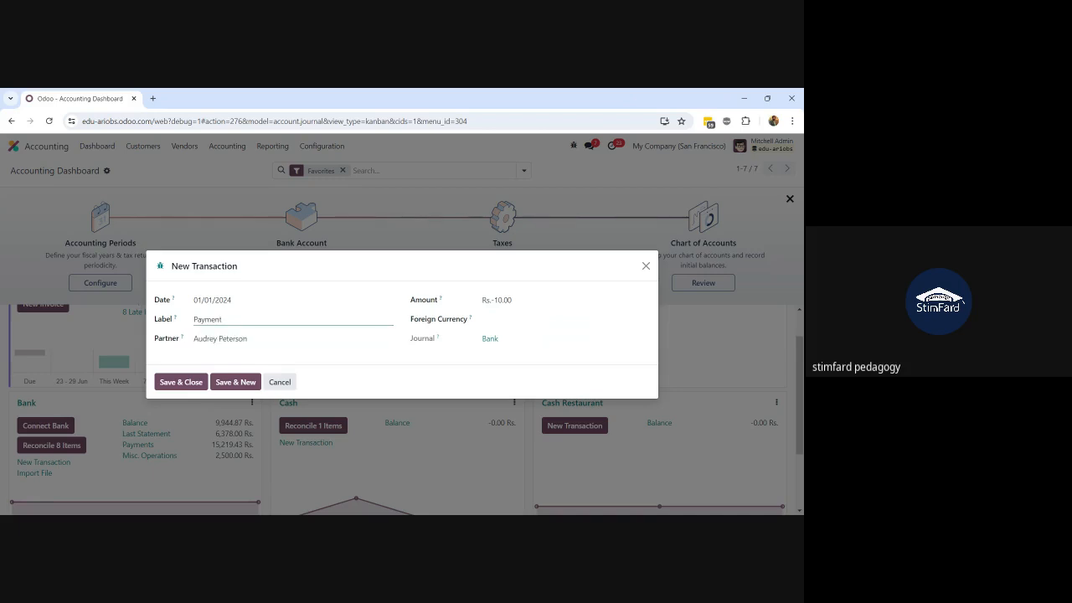
{"action": "key", "text": "ctrl+a"}
{"action": "key", "text": "ctrl+v"}
{"action": "left_click", "coordinate": [181, 382]}
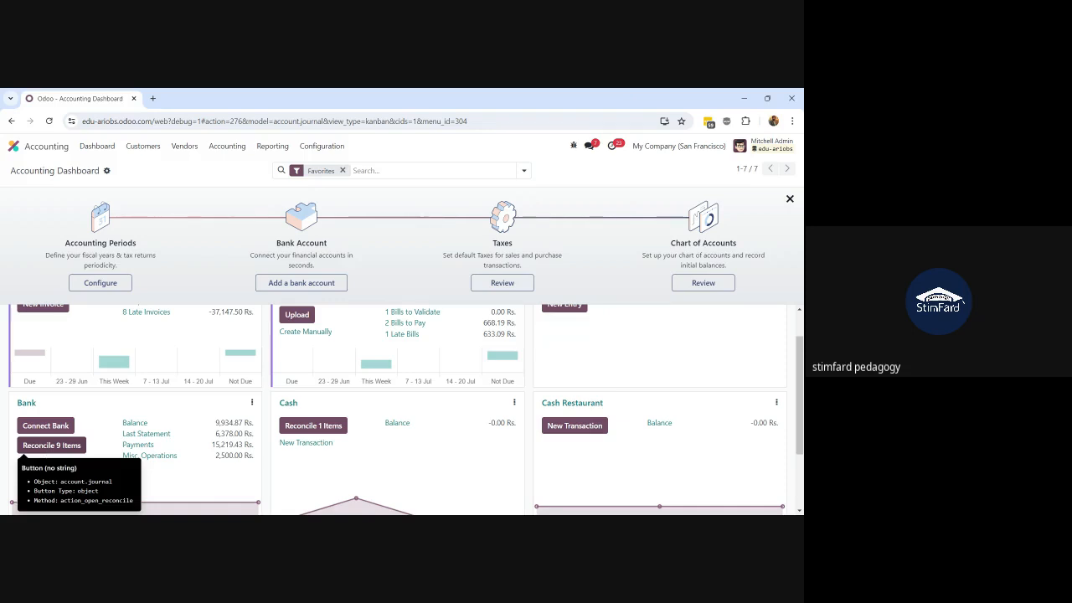
Step: Open the Bank journal's reconciliation, validate the -10.00 Rs. transaction against its outstanding vendor payment, and return to the Accounting Dashboard
{"action": "left_click", "coordinate": [52, 446]}
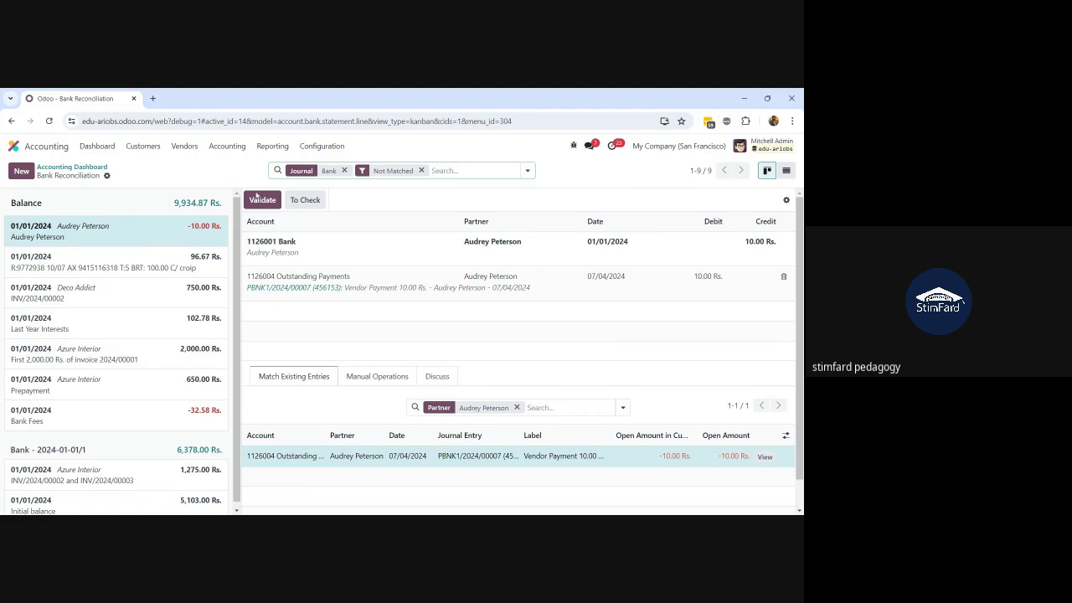
{"action": "left_click", "coordinate": [258, 203]}
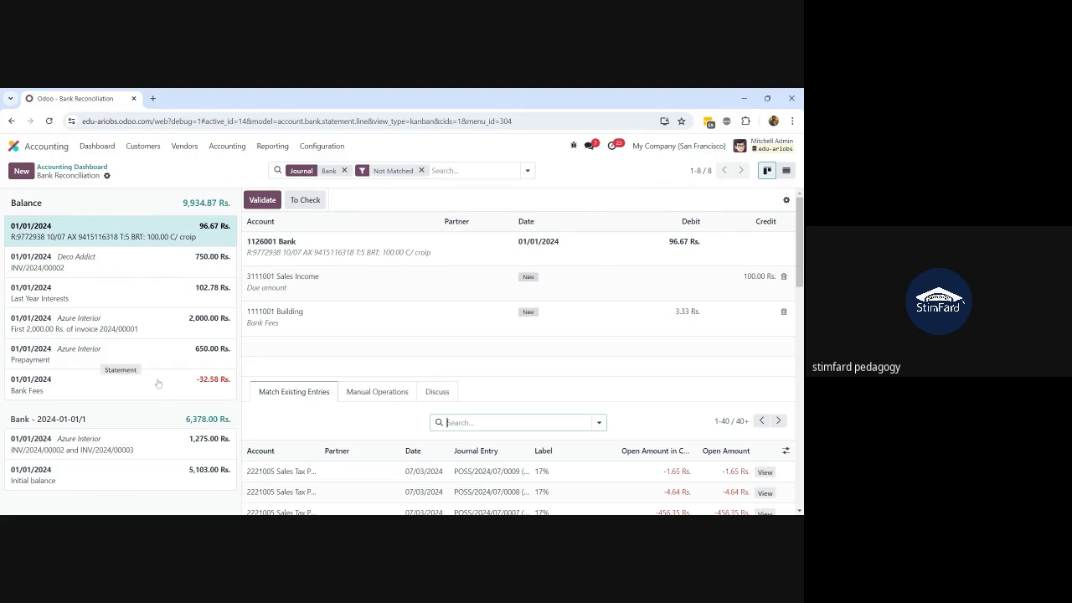
{"action": "left_click", "coordinate": [72, 169]}
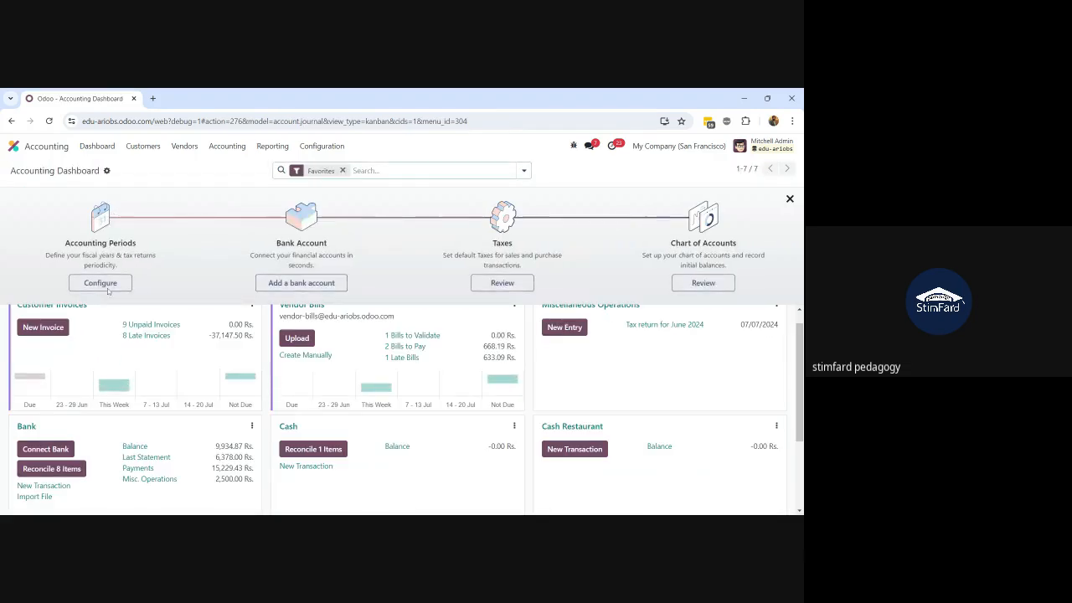
Step: Reopen the Bank journal's reconciliation, remove the Not Matched filter and view the -10.00 Rs. transaction's entries
{"action": "scroll", "coordinate": [37, 481], "scroll_direction": "down", "scroll_amount": 1}
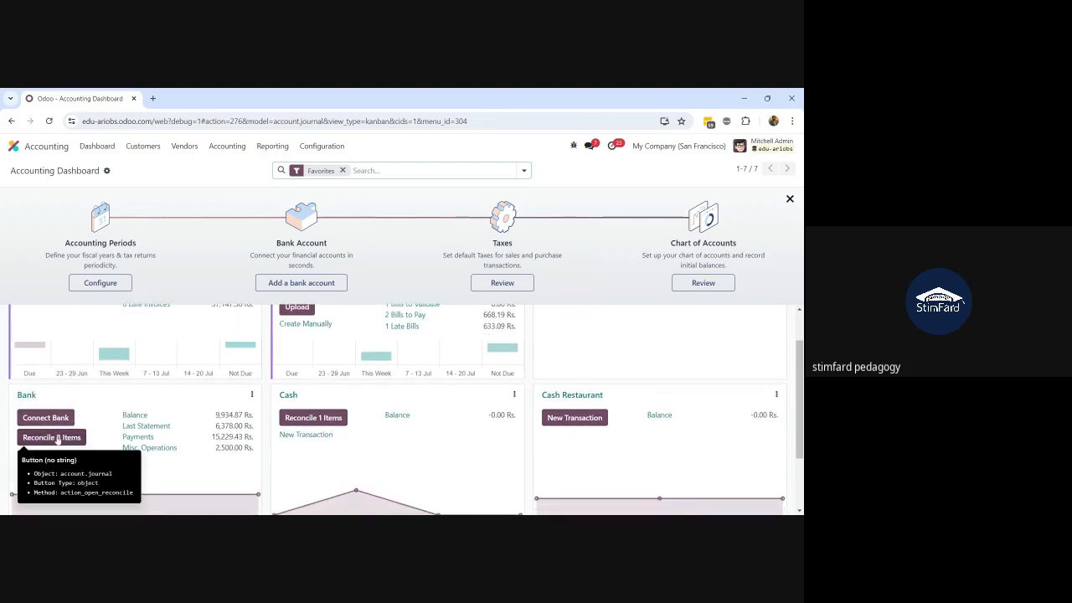
{"action": "left_click", "coordinate": [55, 438]}
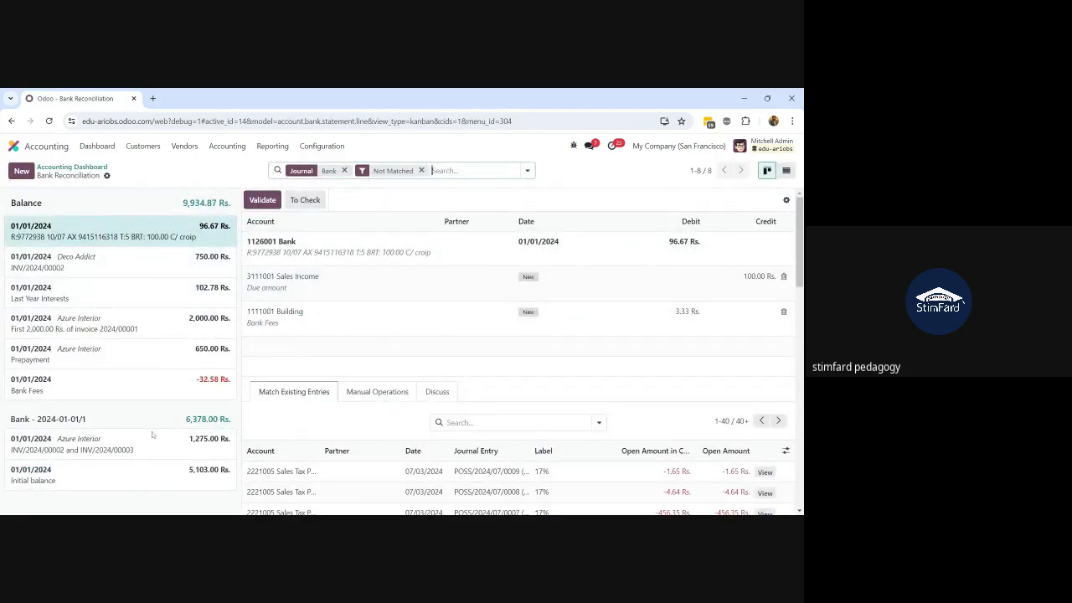
{"action": "left_click", "coordinate": [422, 171]}
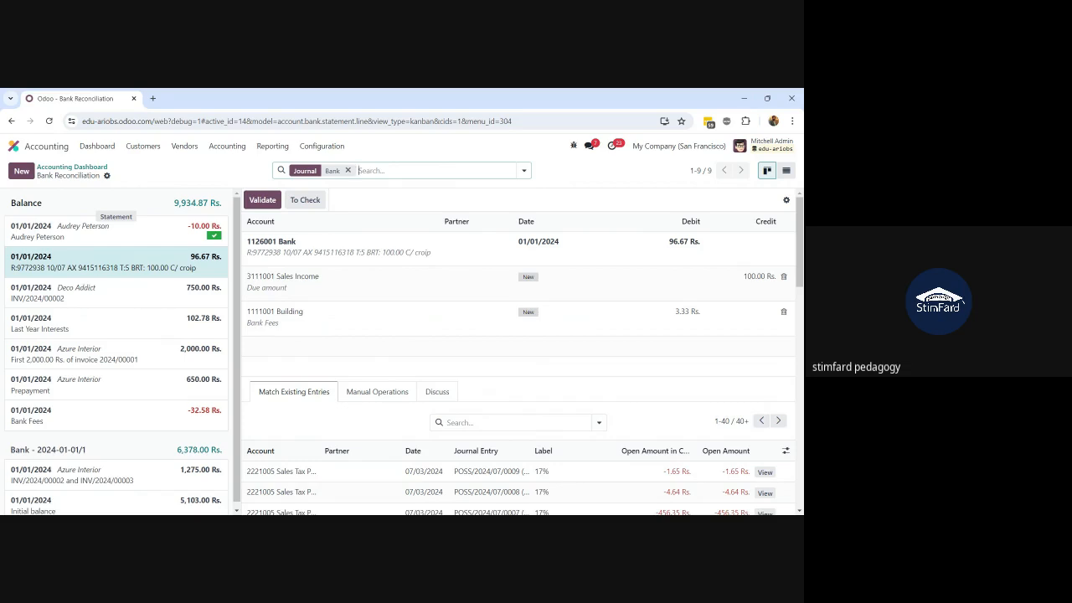
{"action": "left_click", "coordinate": [148, 242]}
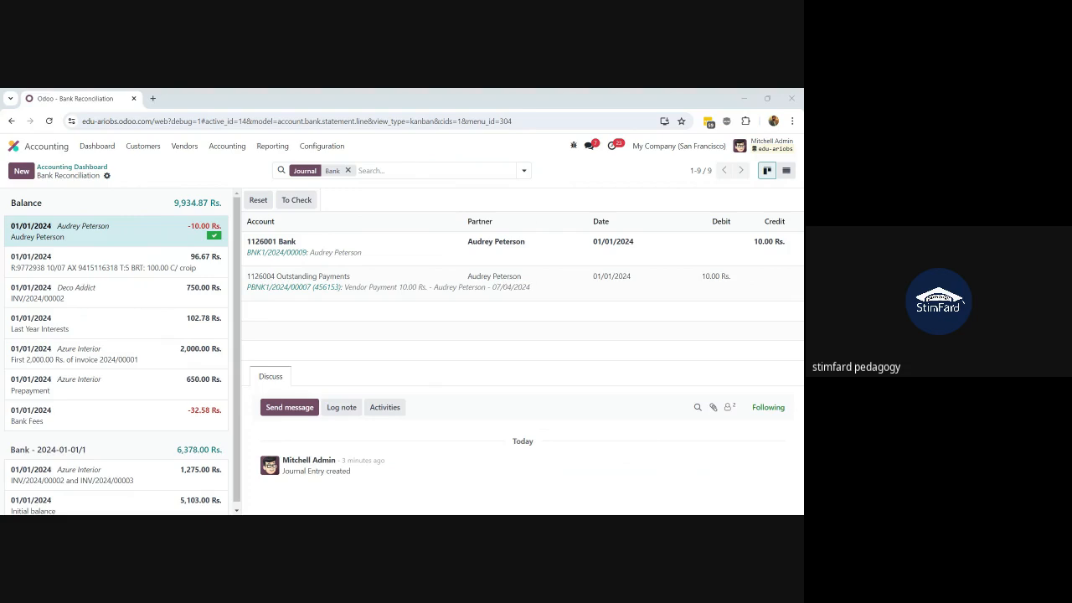
{"action": "key", "text": "alt+Tab"}
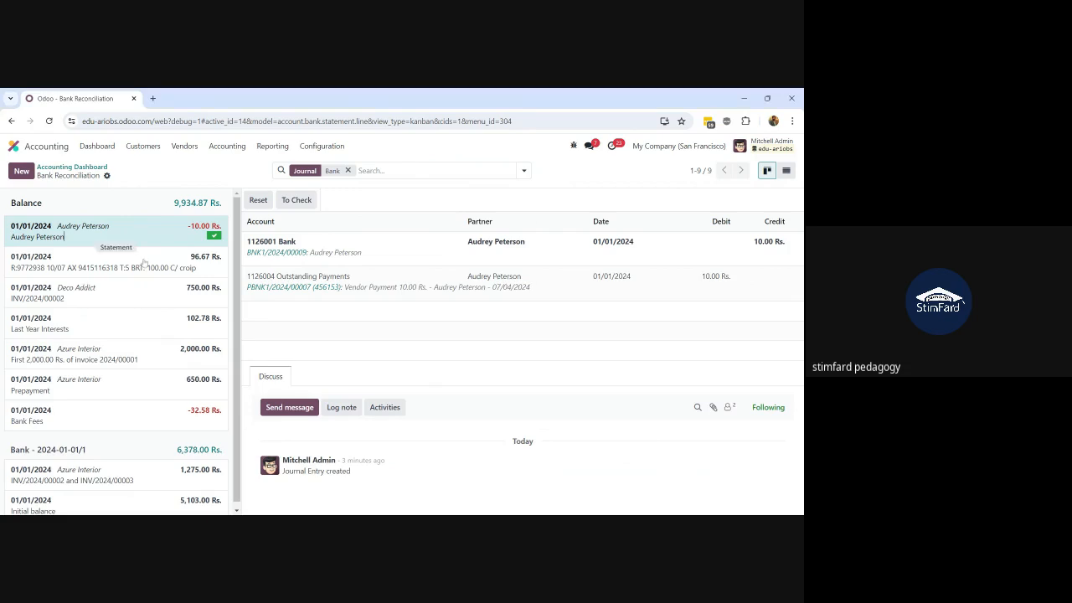
Step: Open the 10.00 Rs. vendor bill dated 07/04/2024 from the vendor bills to check its payment status
{"action": "left_click", "coordinate": [185, 147]}
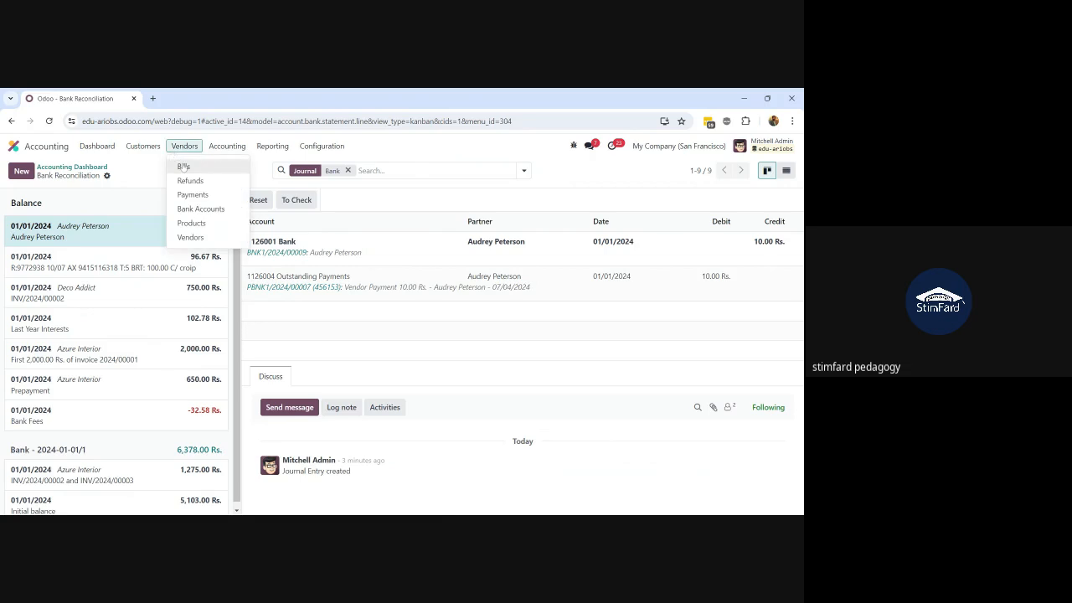
{"action": "left_click", "coordinate": [183, 166]}
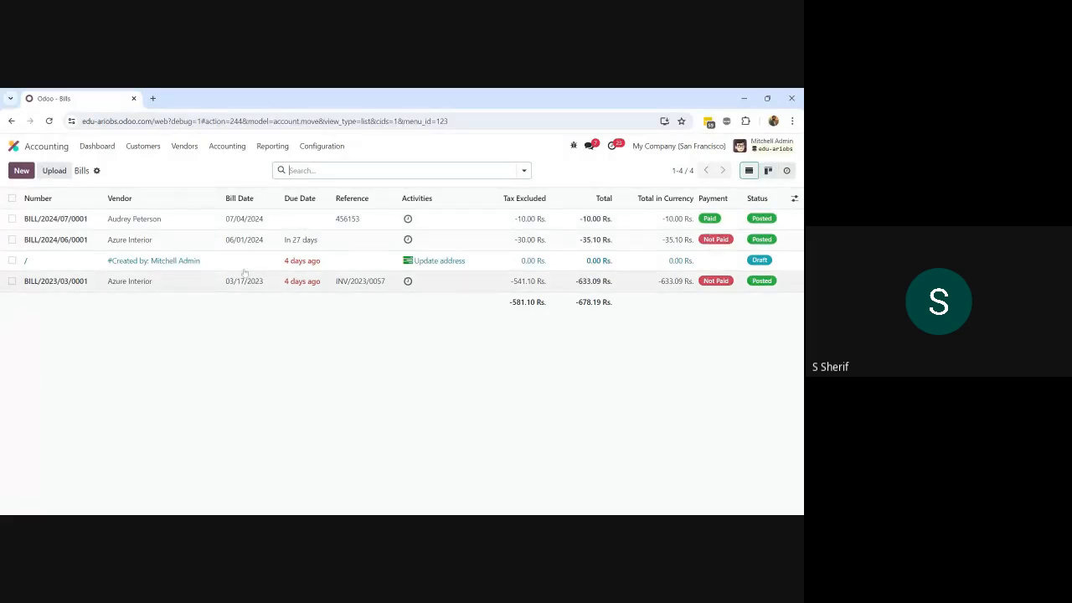
{"action": "left_click", "coordinate": [200, 223]}
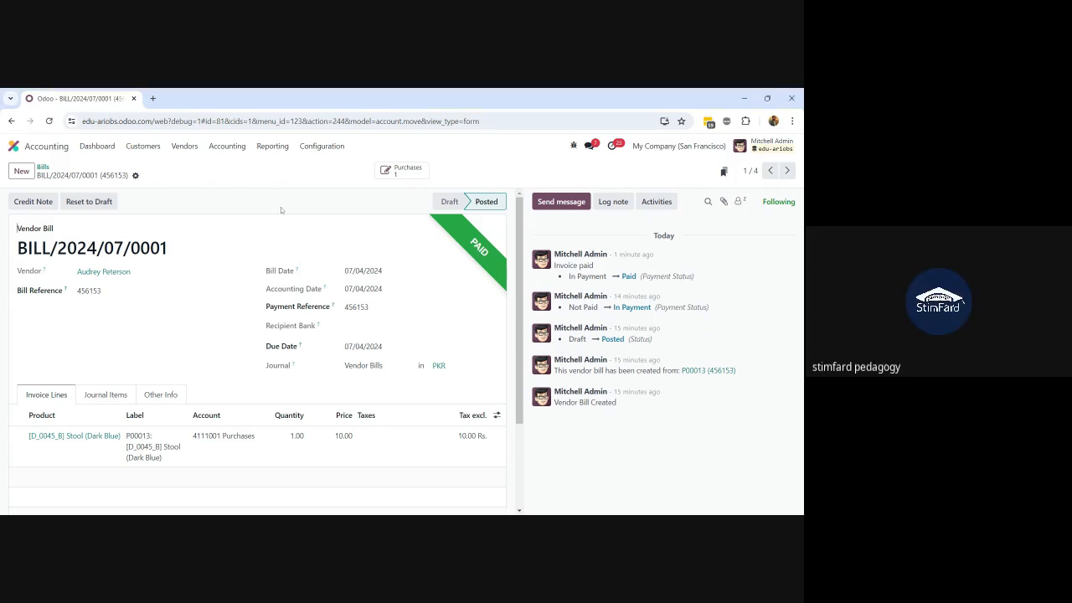
Step: In Inventory, set the edu-Ariobs warehouse's incoming shipments to "Receive goods in input and then stock (2 steps)" and save it
{"action": "left_click", "coordinate": [14, 146]}
{"action": "type", "text": "inven"}
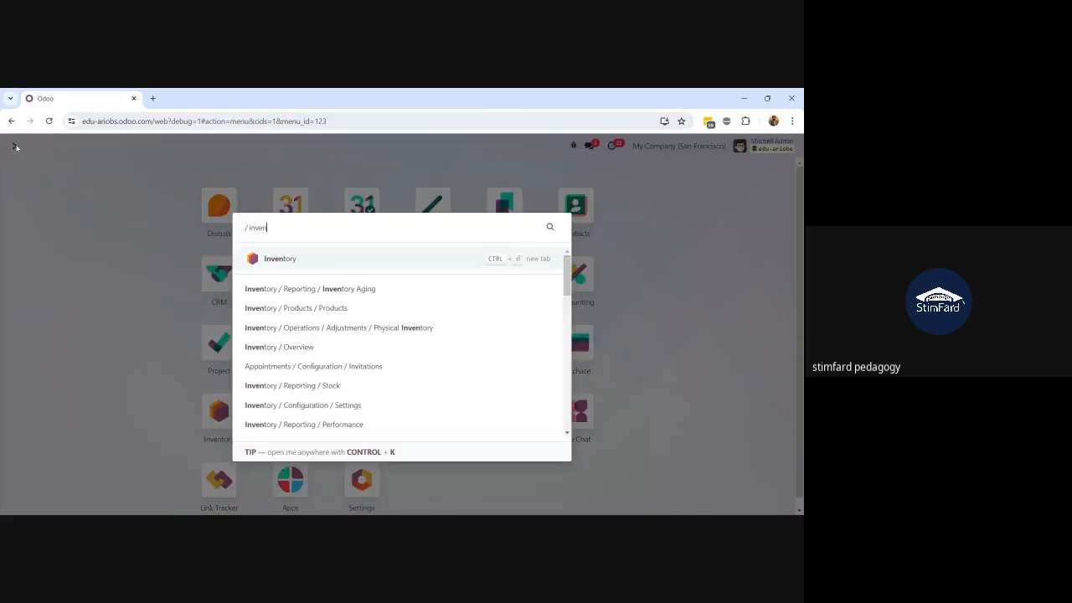
{"action": "left_click", "coordinate": [324, 260]}
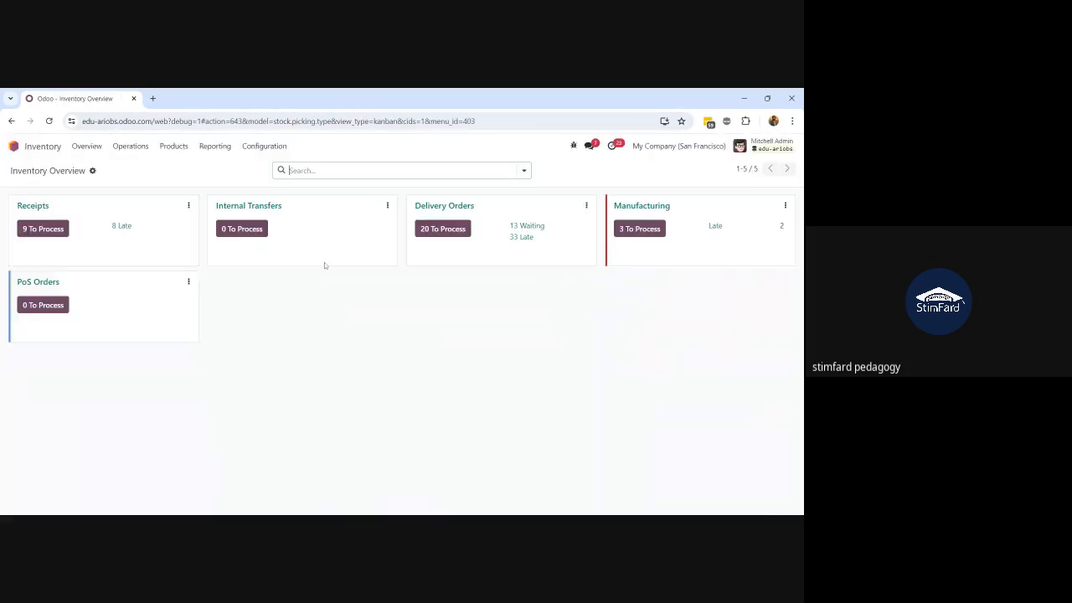
{"action": "left_click", "coordinate": [264, 146]}
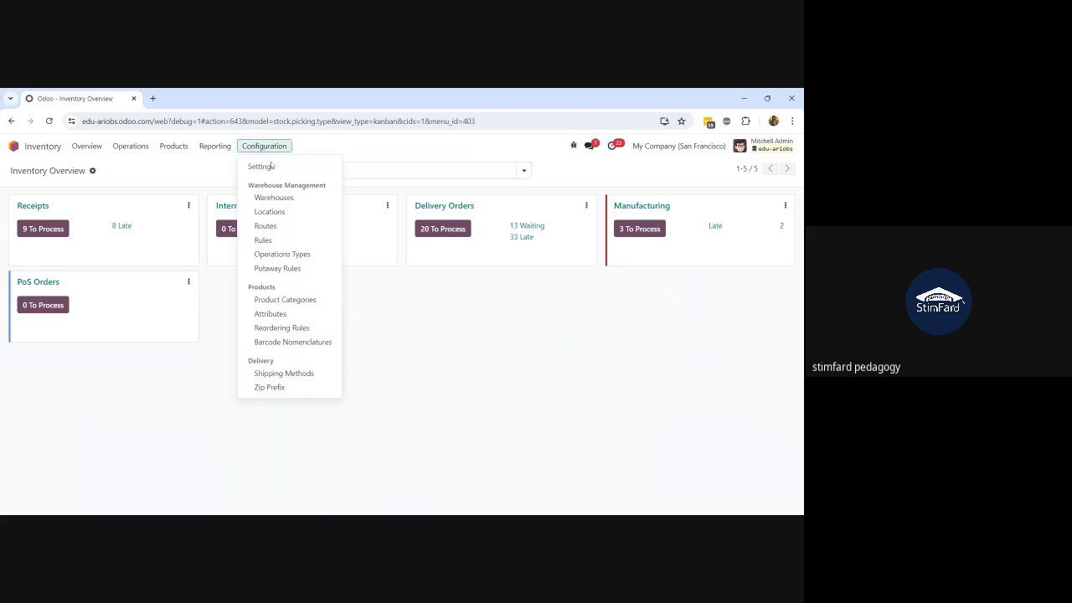
{"action": "left_click", "coordinate": [295, 203]}
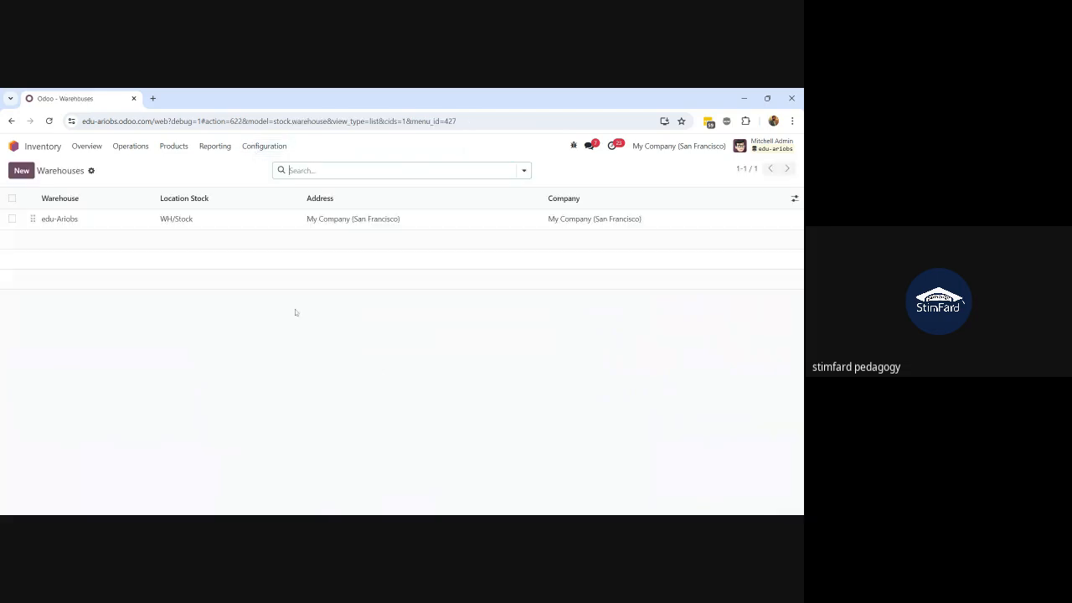
{"action": "left_click", "coordinate": [207, 219]}
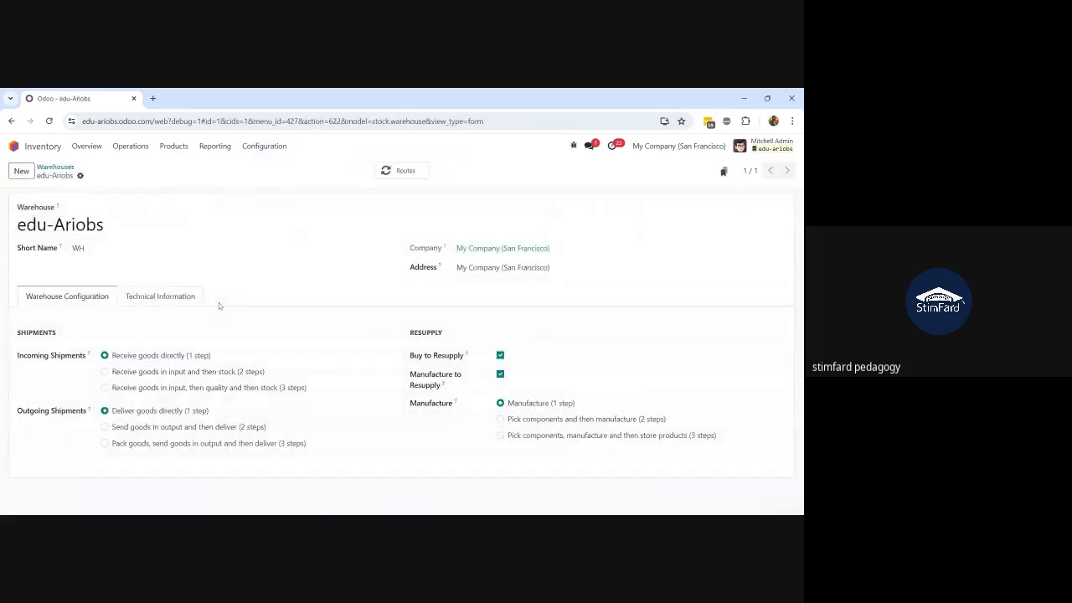
{"action": "left_click", "coordinate": [105, 374]}
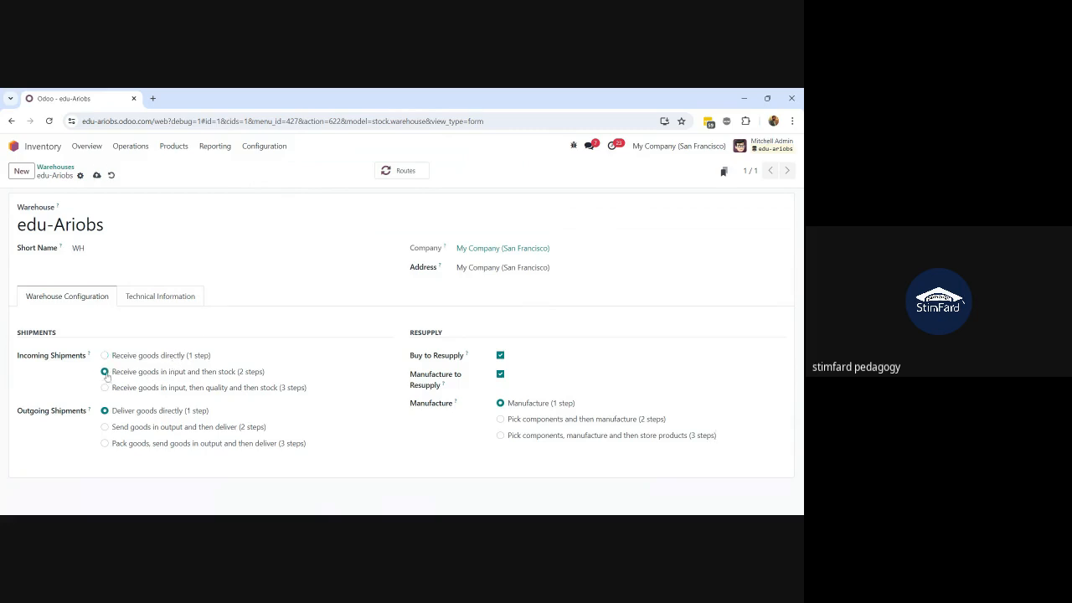
{"action": "left_click", "coordinate": [97, 176]}
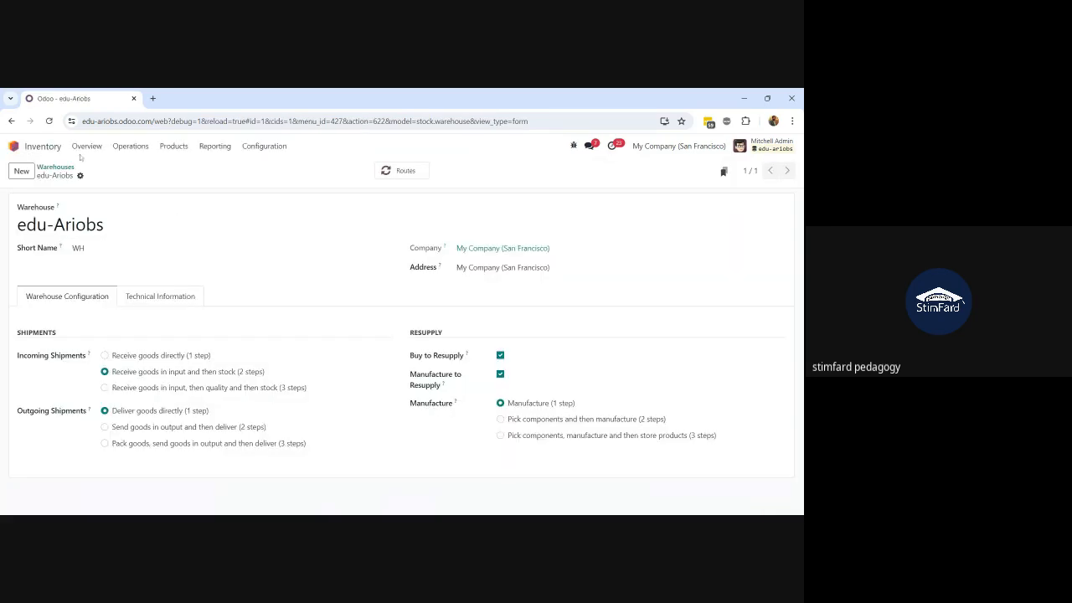
Step: Switch to Purchase and open the existing 10.00 Rs. purchase order for the Stool (Dark Blue)
{"action": "left_click", "coordinate": [18, 147]}
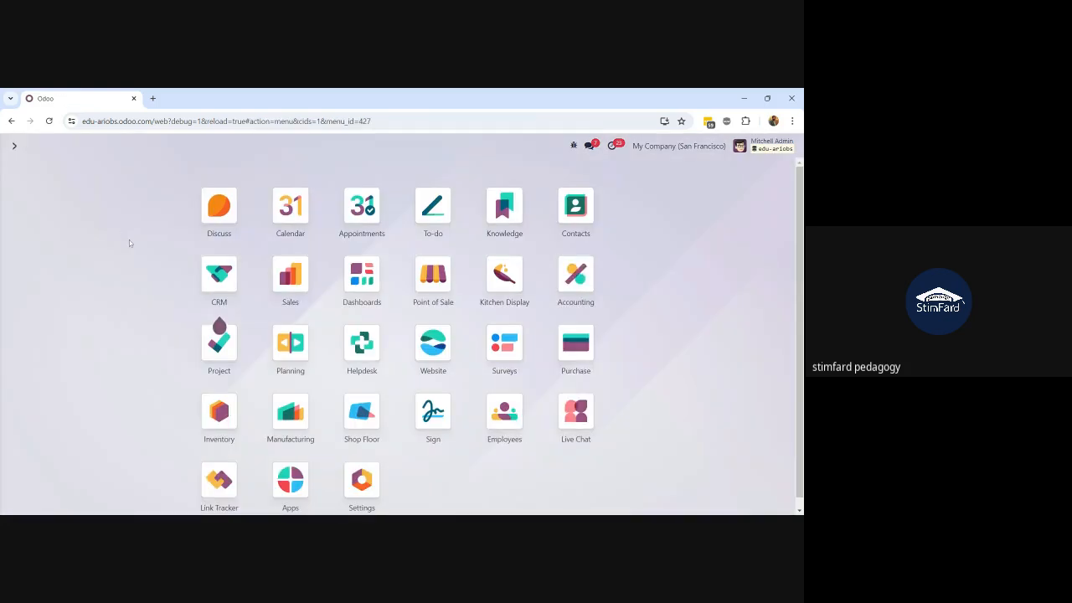
{"action": "type", "text": "purc"}
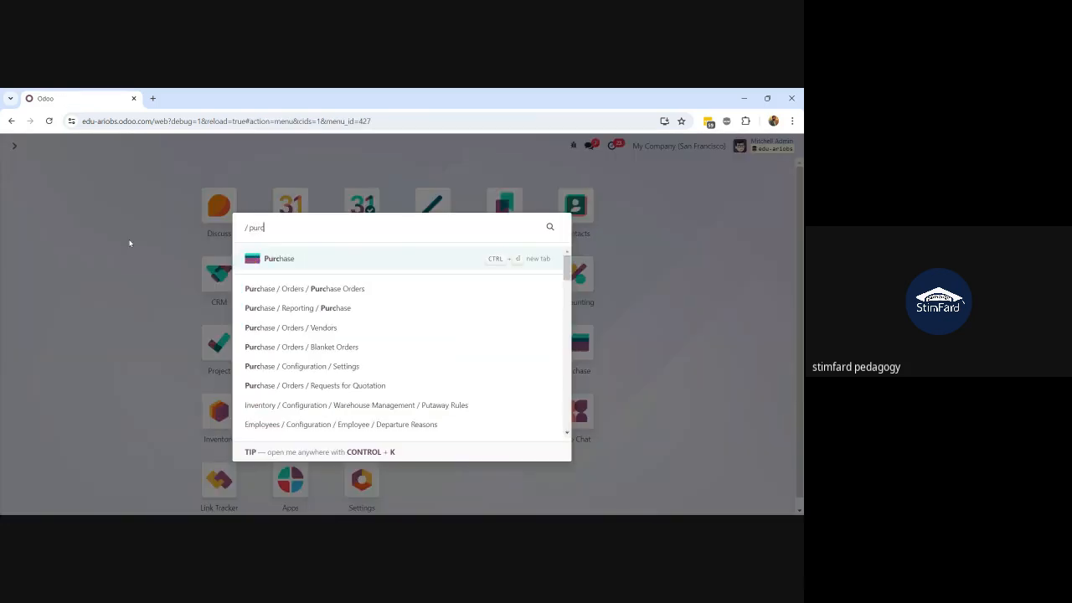
{"action": "left_click", "coordinate": [350, 265]}
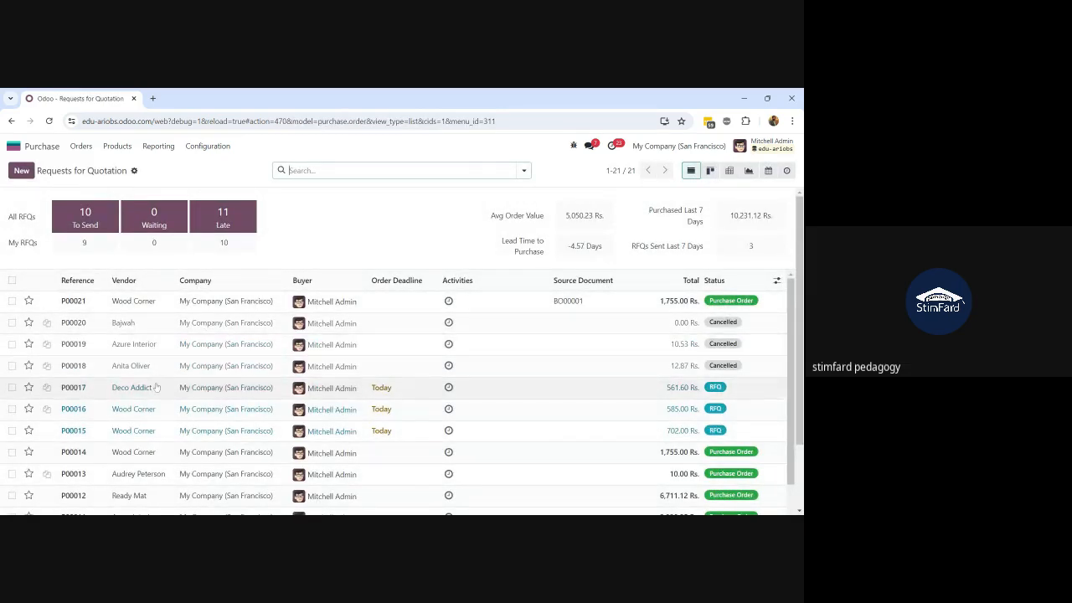
{"action": "left_click", "coordinate": [178, 474]}
{"action": "left_click", "coordinate": [178, 474]}
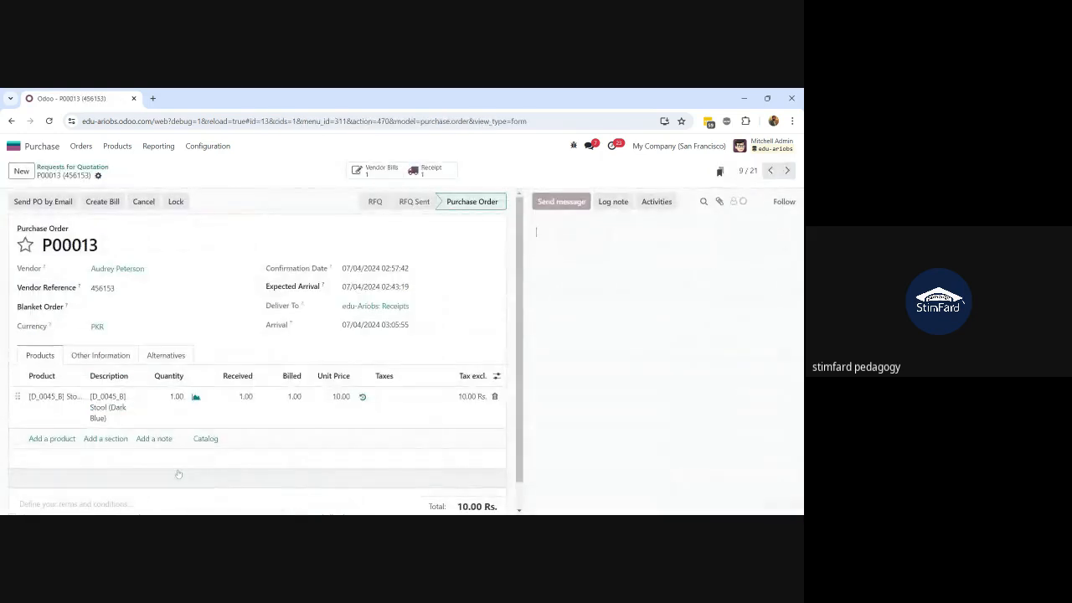
Step: Duplicate the stool purchase order and confirm the copy as a new purchase order
{"action": "left_click", "coordinate": [98, 176]}
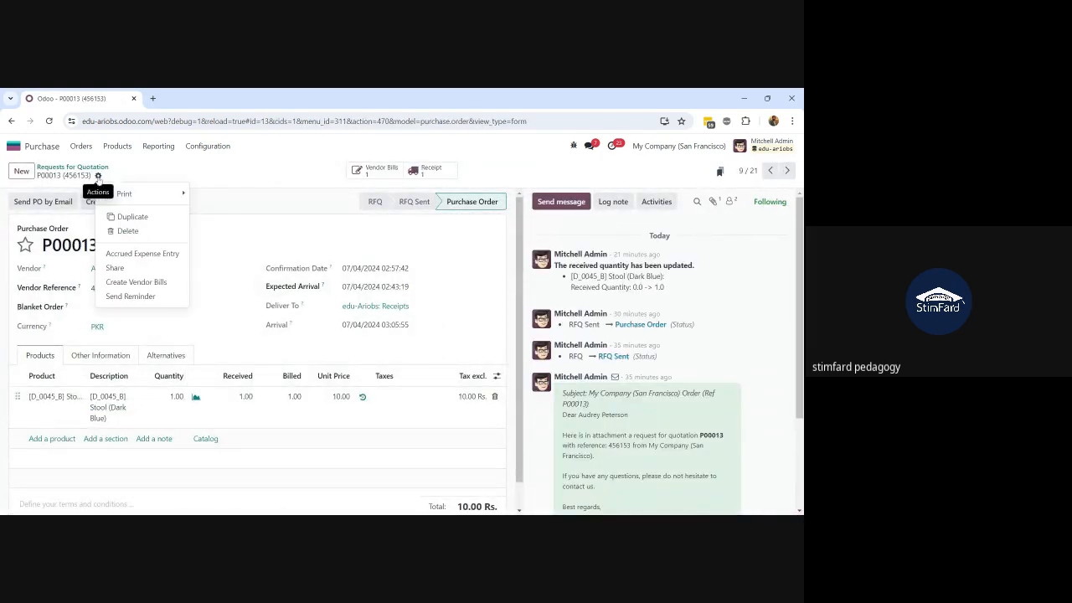
{"action": "left_click", "coordinate": [131, 217]}
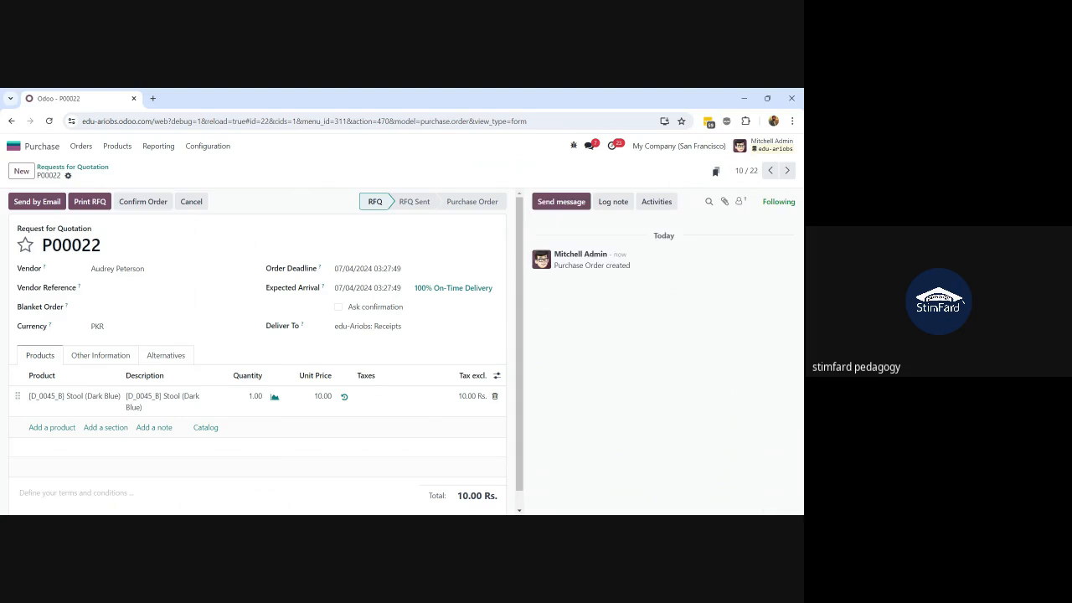
{"action": "left_click", "coordinate": [143, 202]}
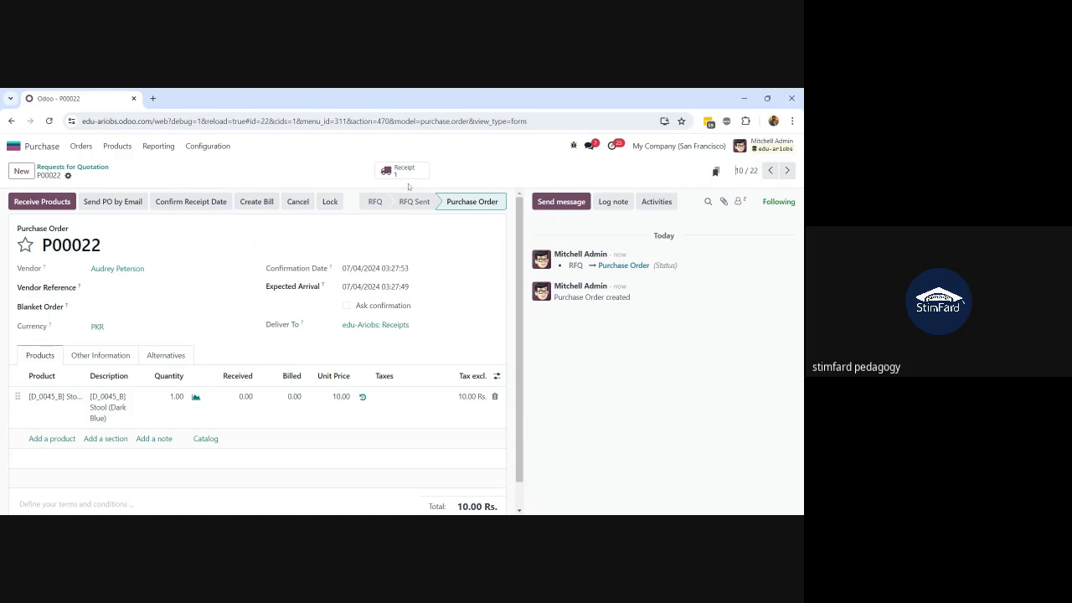
Step: Switch to Inventory and open the new stool purchase order's ready receipt to check its destination location
{"action": "left_click", "coordinate": [17, 147]}
{"action": "type", "text": "inve"}
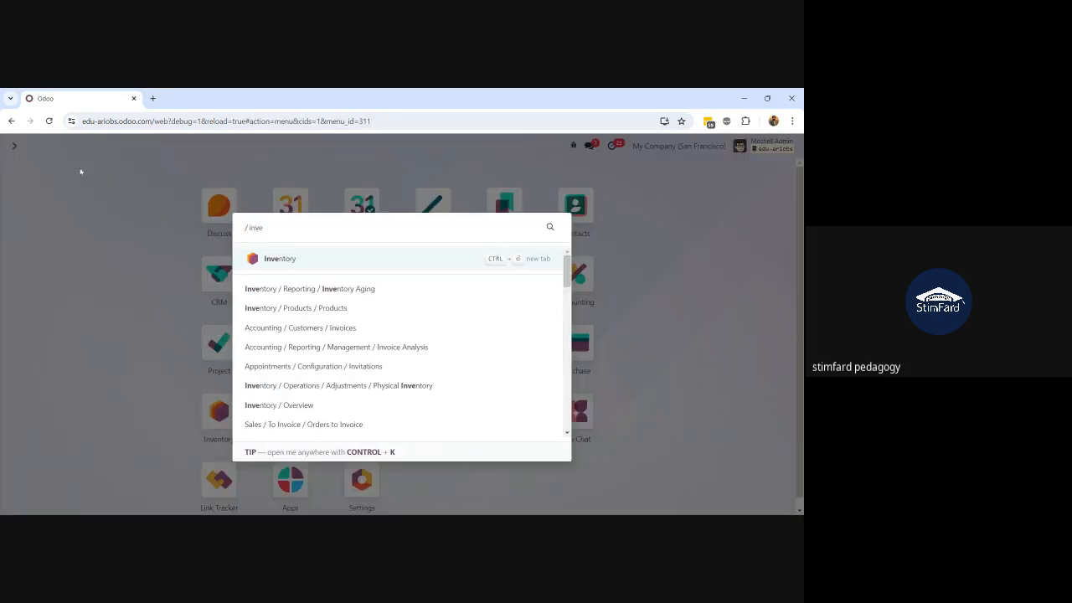
{"action": "key", "text": "Return"}
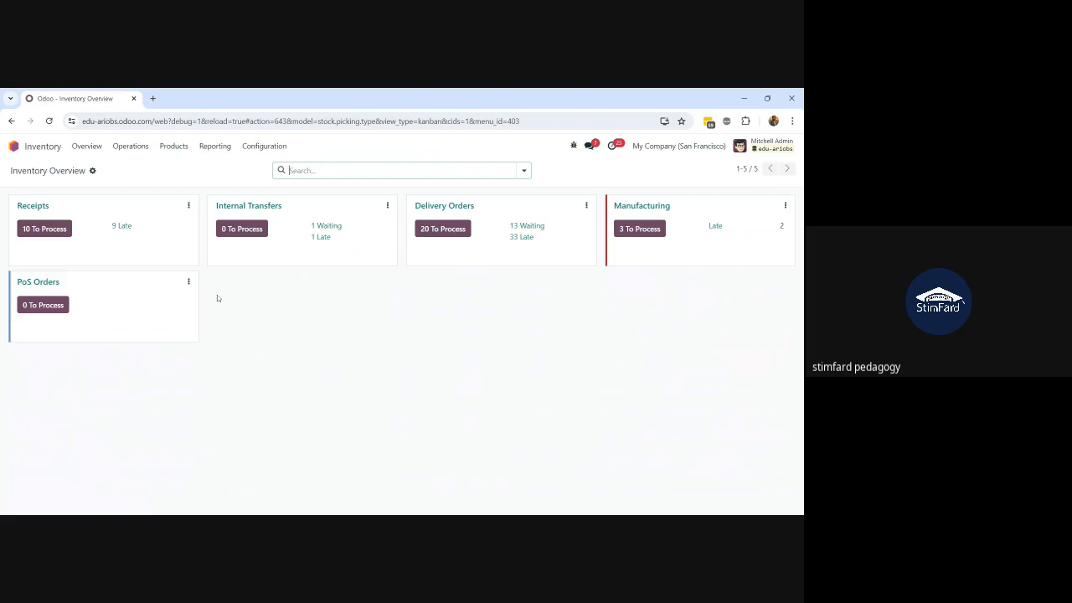
{"action": "left_click", "coordinate": [34, 206]}
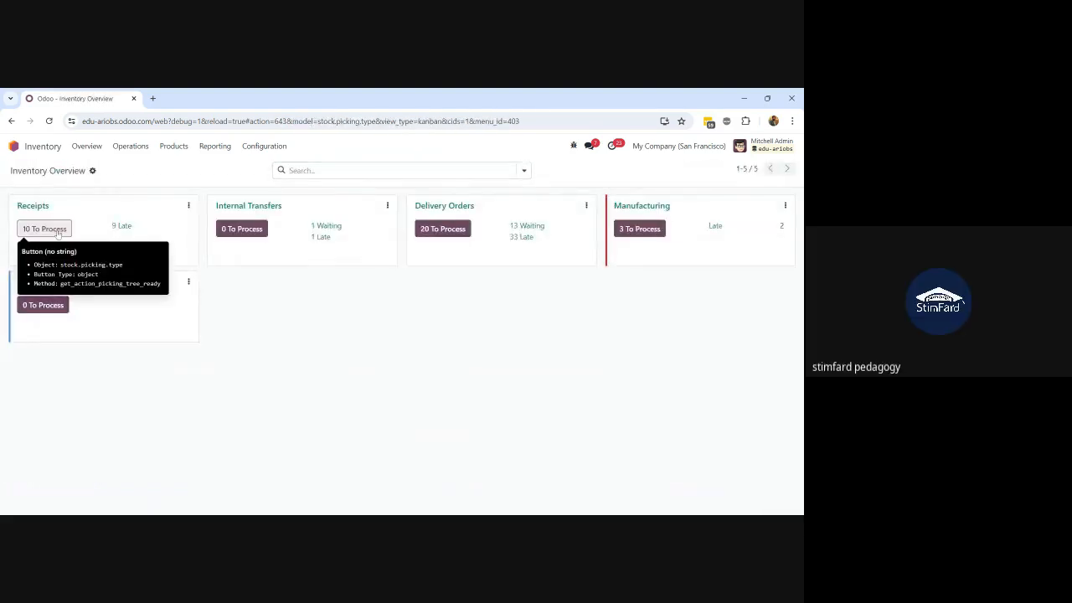
{"action": "left_click", "coordinate": [50, 229]}
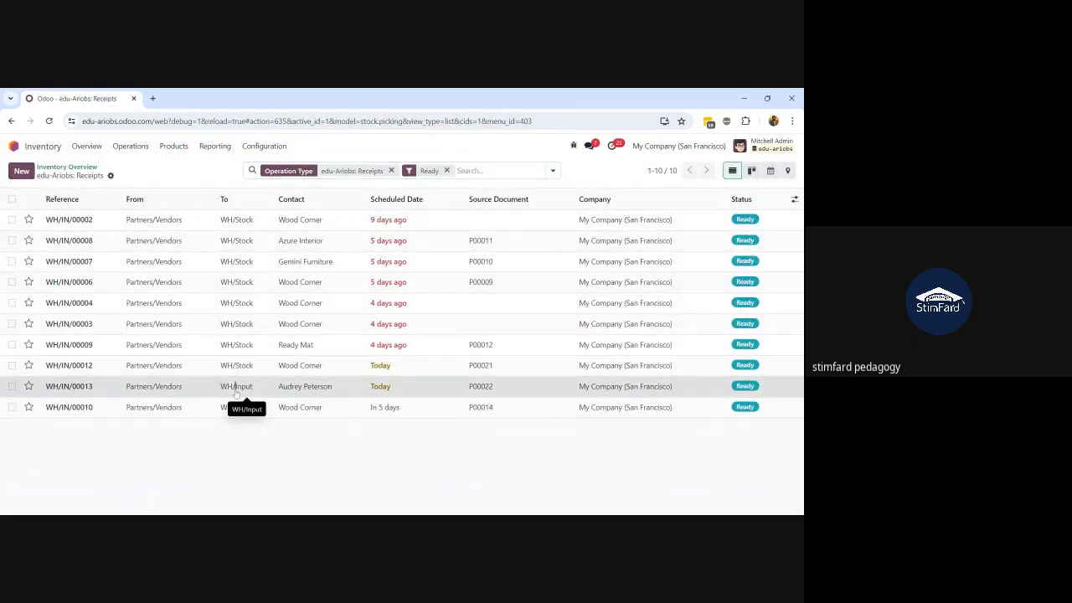
{"action": "left_click", "coordinate": [236, 392]}
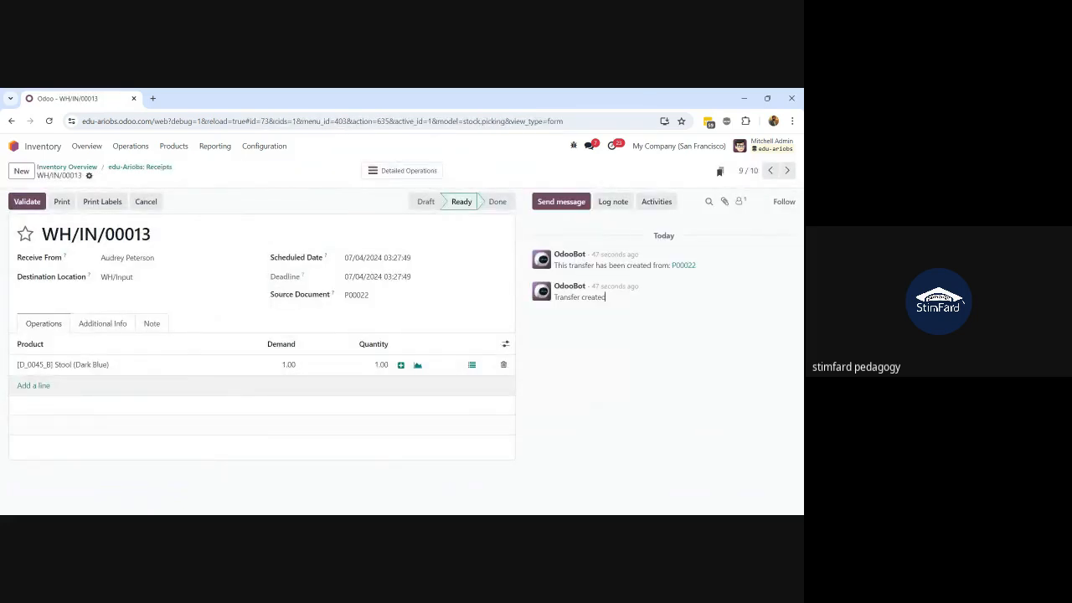
{"action": "left_click", "coordinate": [166, 277]}
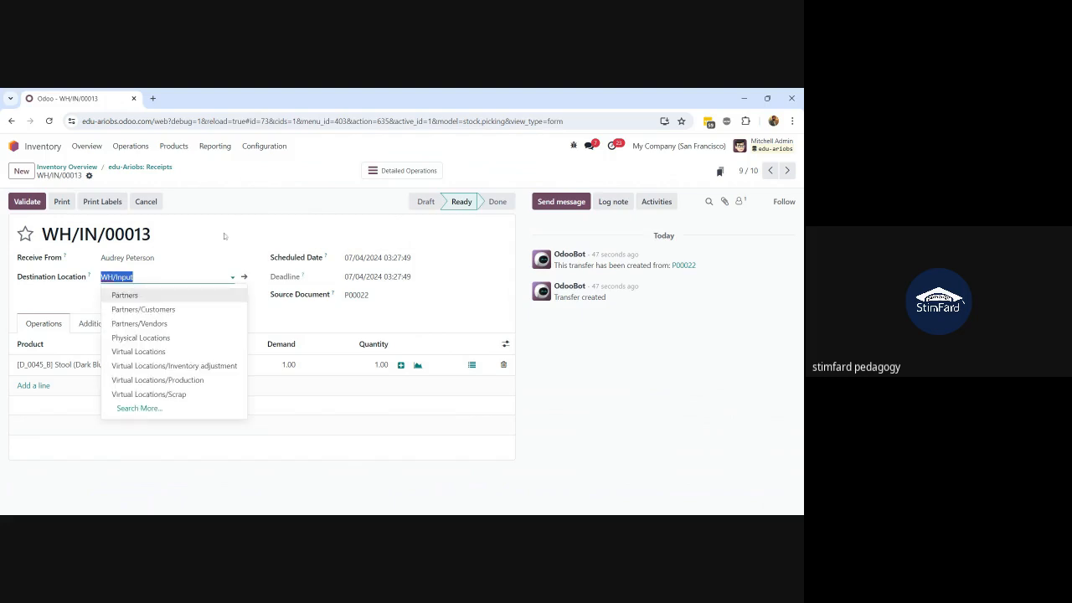
{"action": "left_click", "coordinate": [230, 204]}
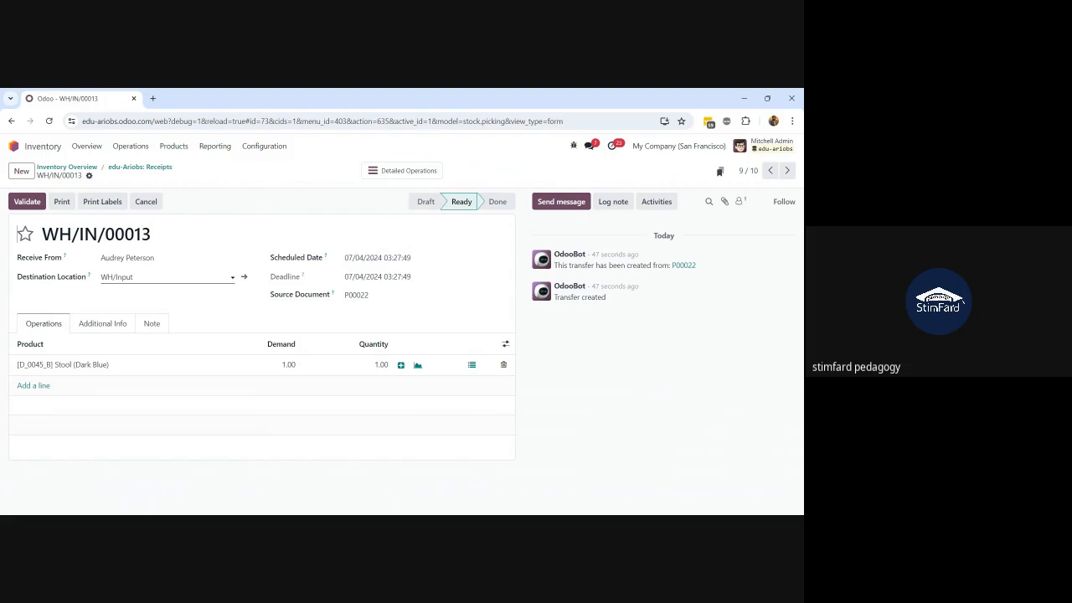
Step: List the receipts without the Ready filter and open the completed stool receipt to compare its destination location
{"action": "left_click", "coordinate": [127, 169]}
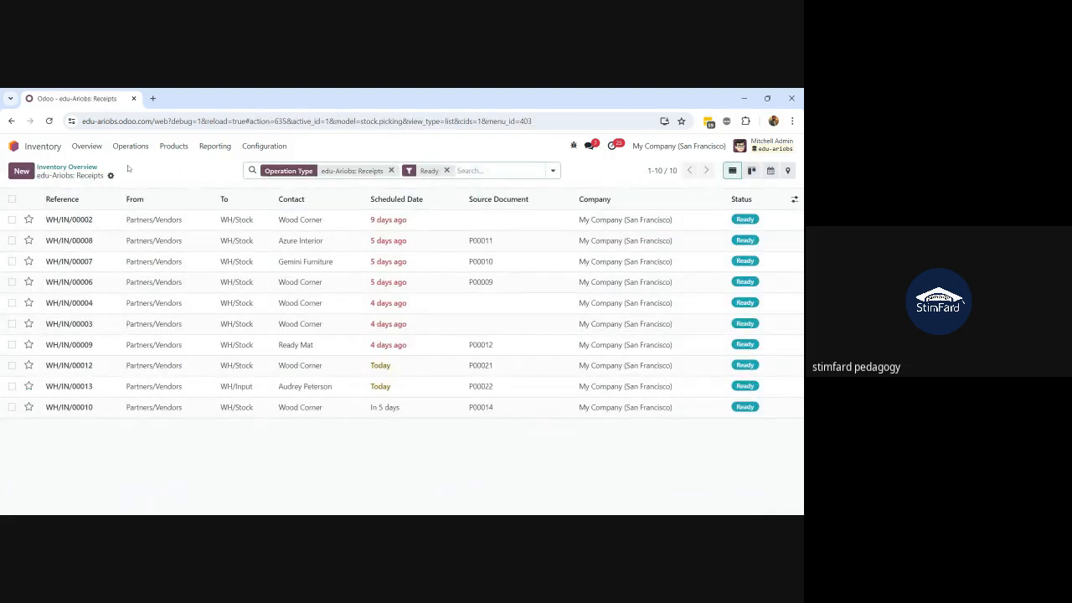
{"action": "left_click", "coordinate": [447, 170]}
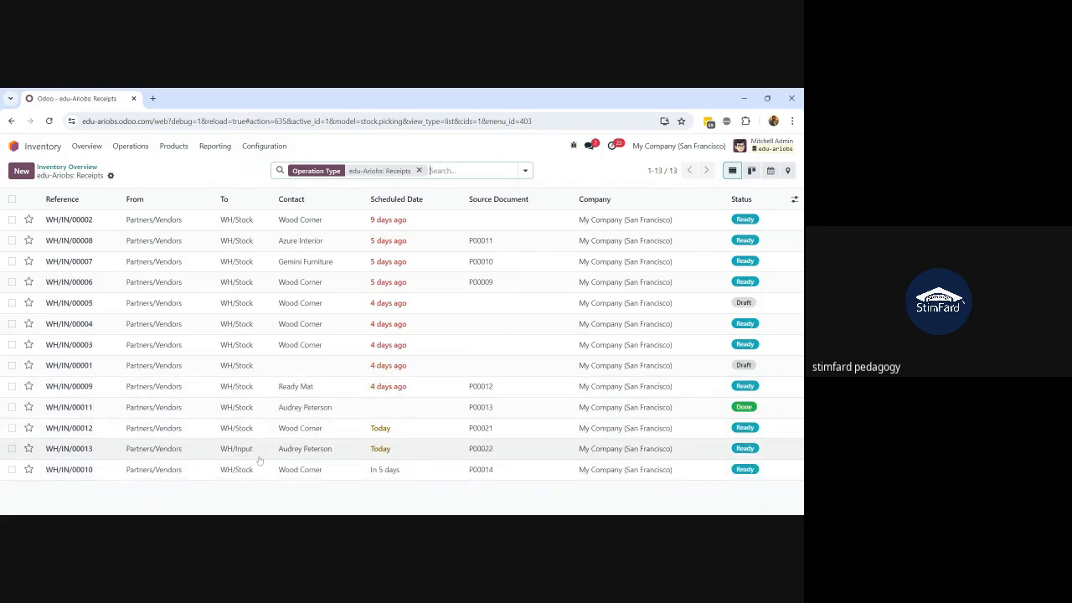
{"action": "left_click", "coordinate": [236, 409]}
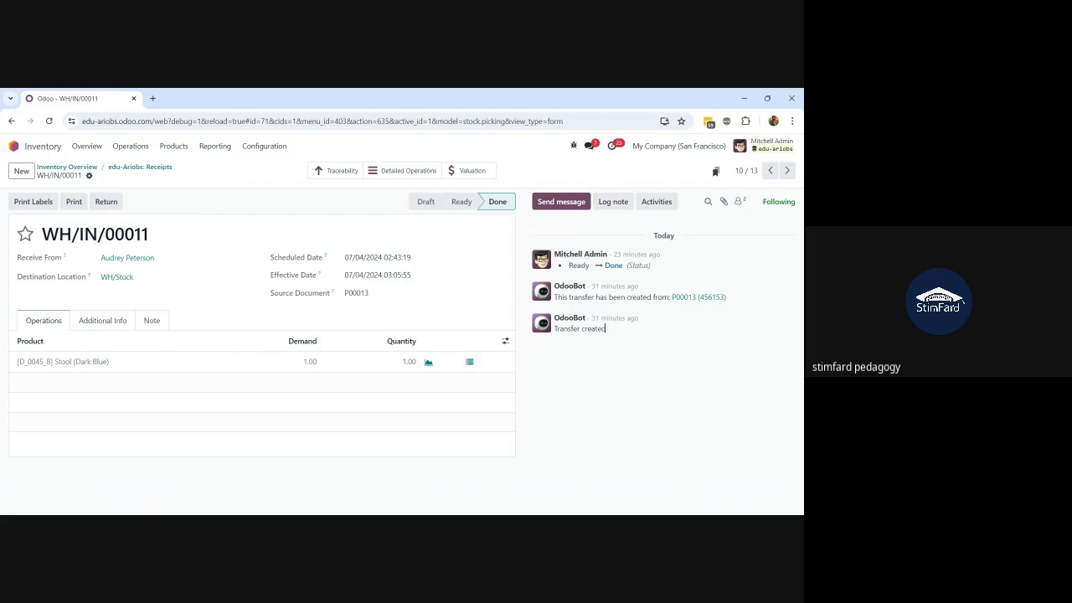
{"action": "left_click", "coordinate": [75, 167]}
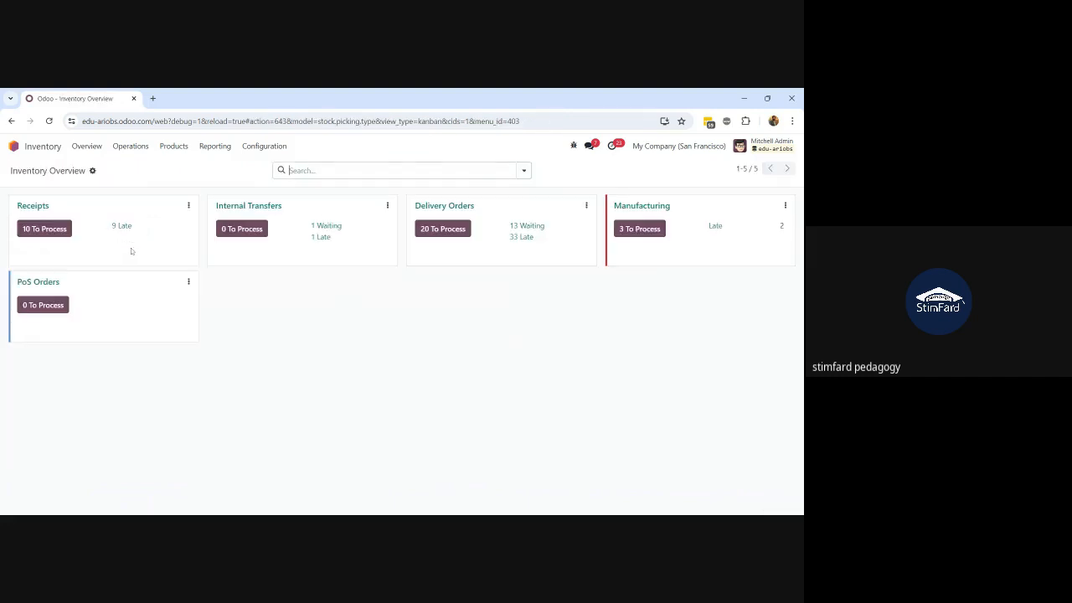
Step: Review the ready receipt bound for WH/Input again and check the warehouse's internal transfers
{"action": "left_click", "coordinate": [57, 229]}
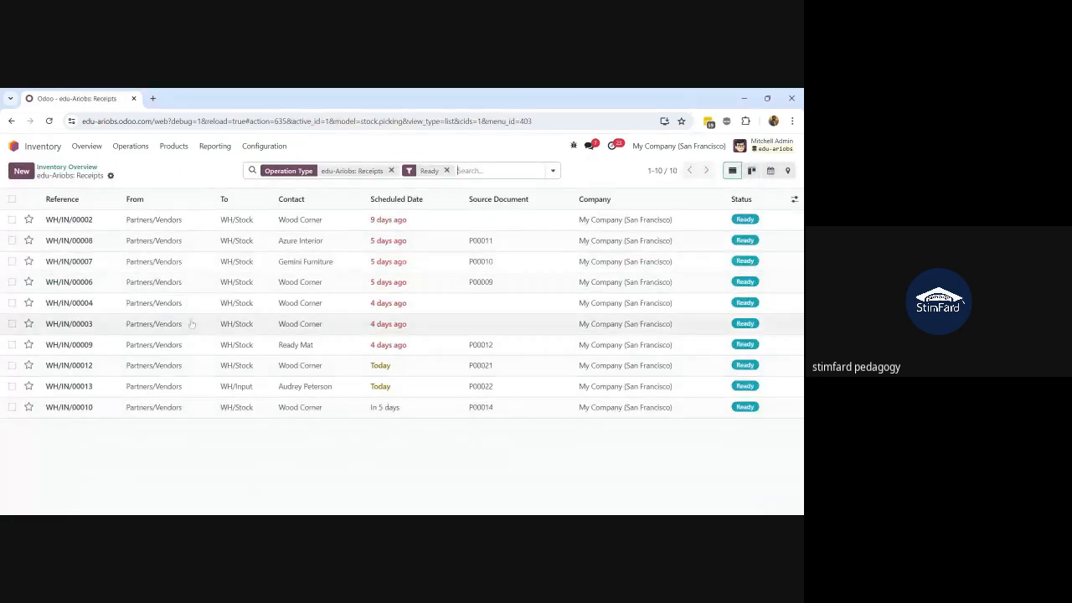
{"action": "left_click", "coordinate": [230, 394]}
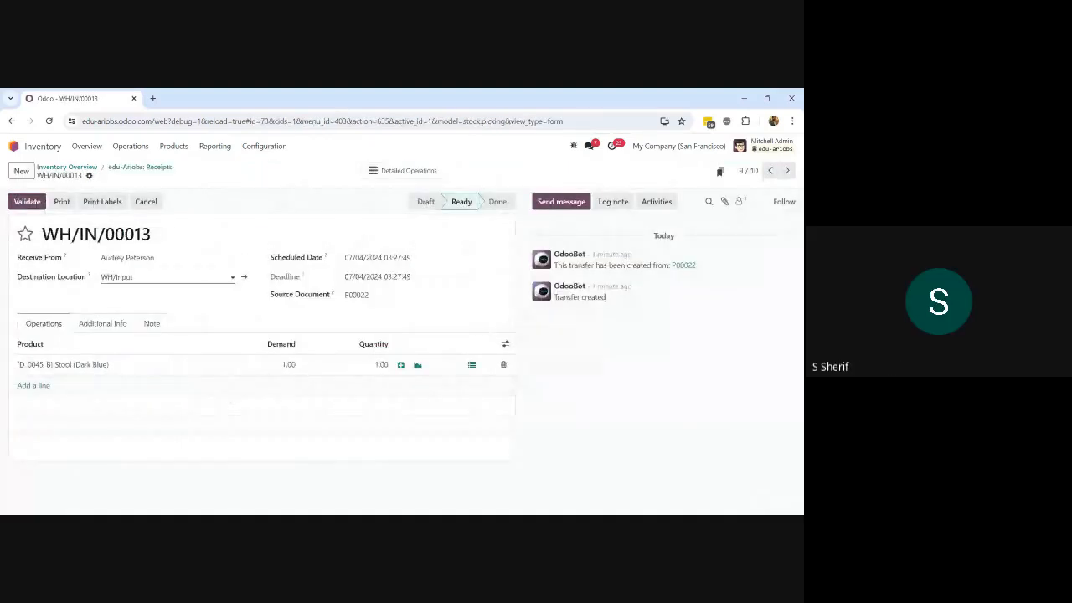
{"action": "left_click", "coordinate": [135, 166]}
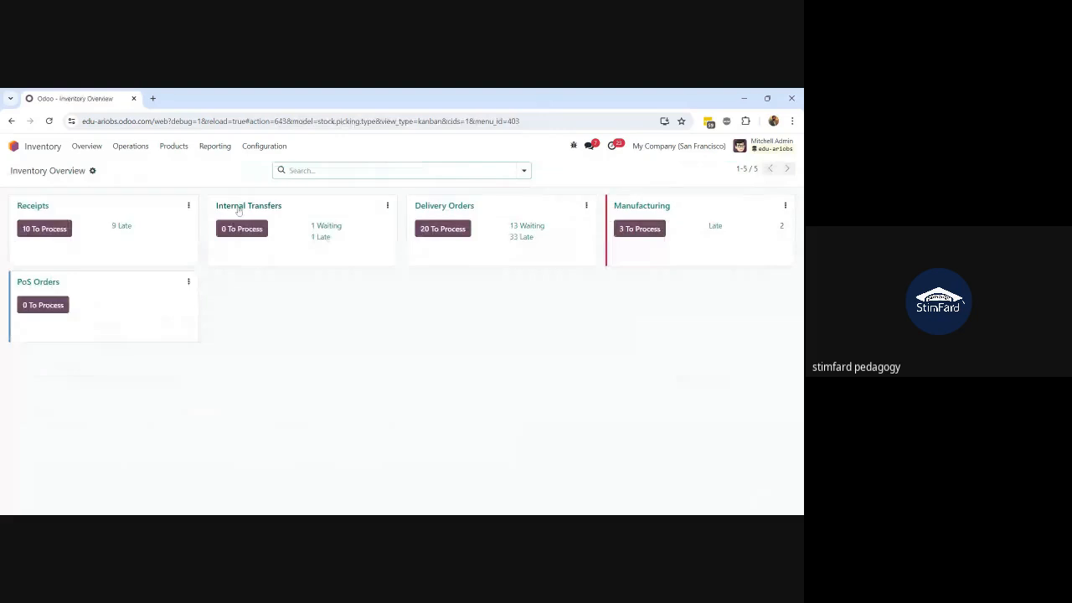
{"action": "left_click", "coordinate": [240, 207]}
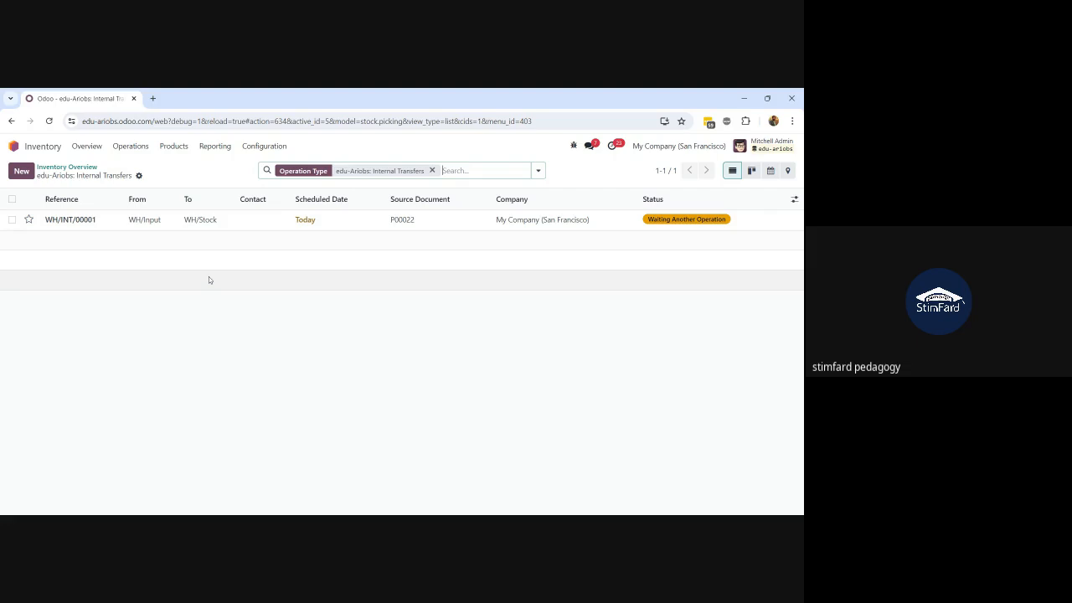
{"action": "left_click", "coordinate": [87, 147]}
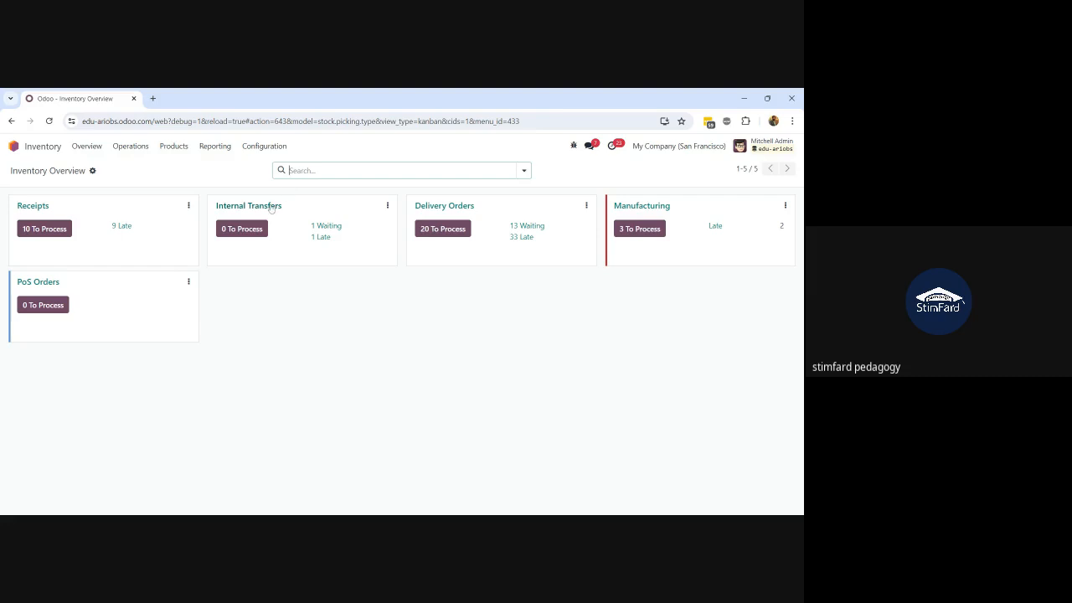
Step: Open the receipts list, remove its Receipts filter and group all transfers by Source Document
{"action": "left_click", "coordinate": [125, 147]}
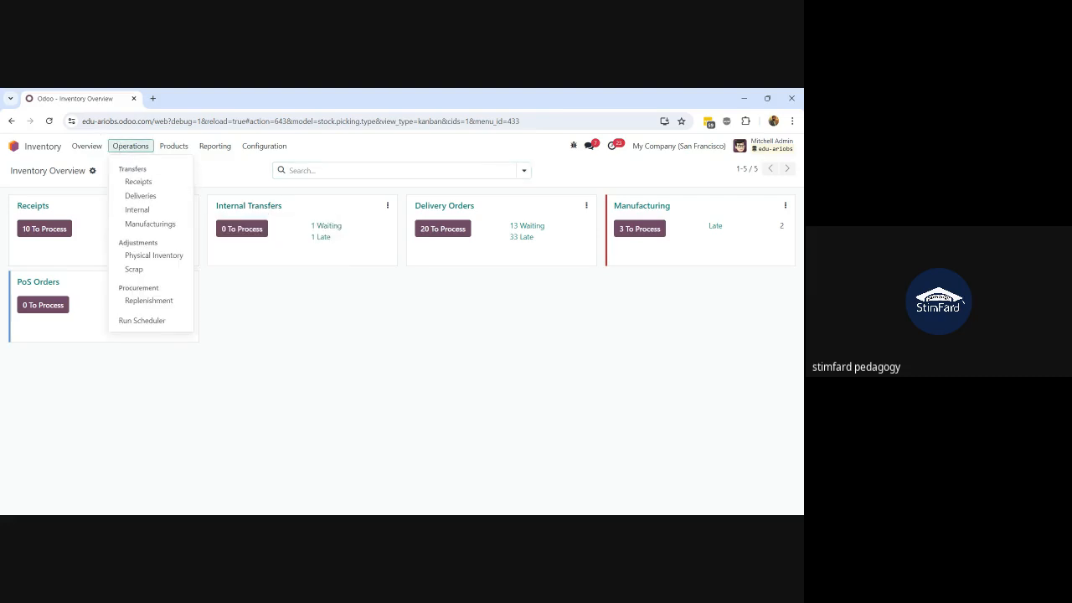
{"action": "left_click", "coordinate": [138, 183]}
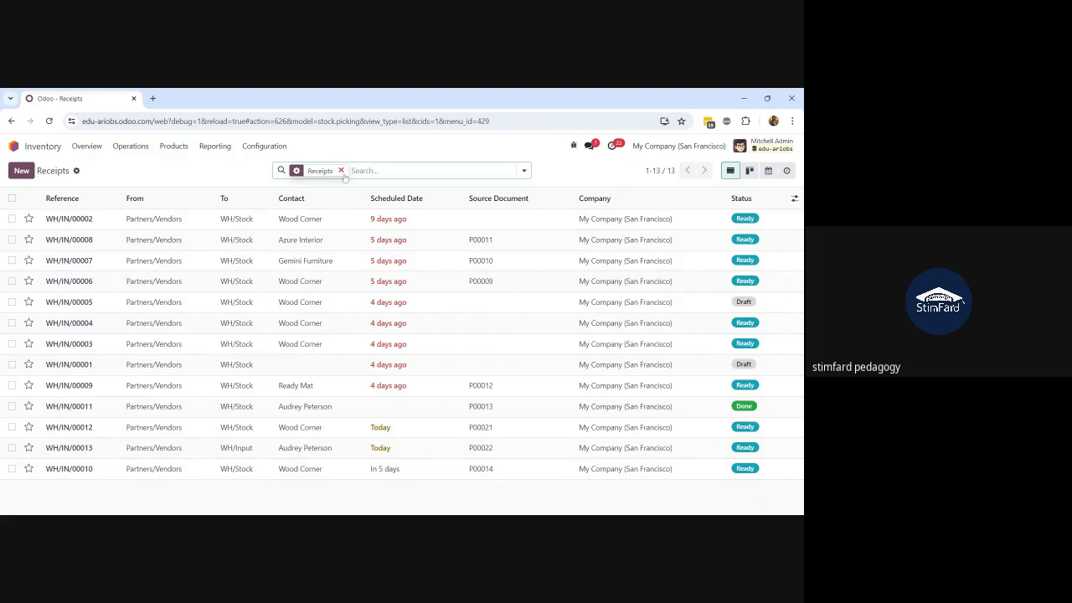
{"action": "left_click", "coordinate": [340, 171]}
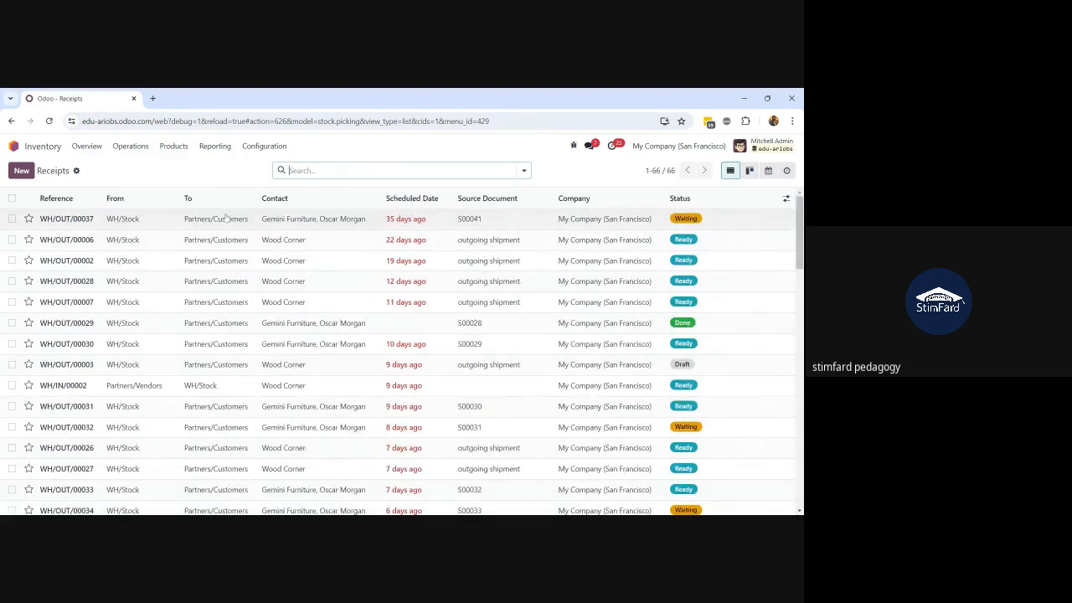
{"action": "left_click", "coordinate": [523, 171]}
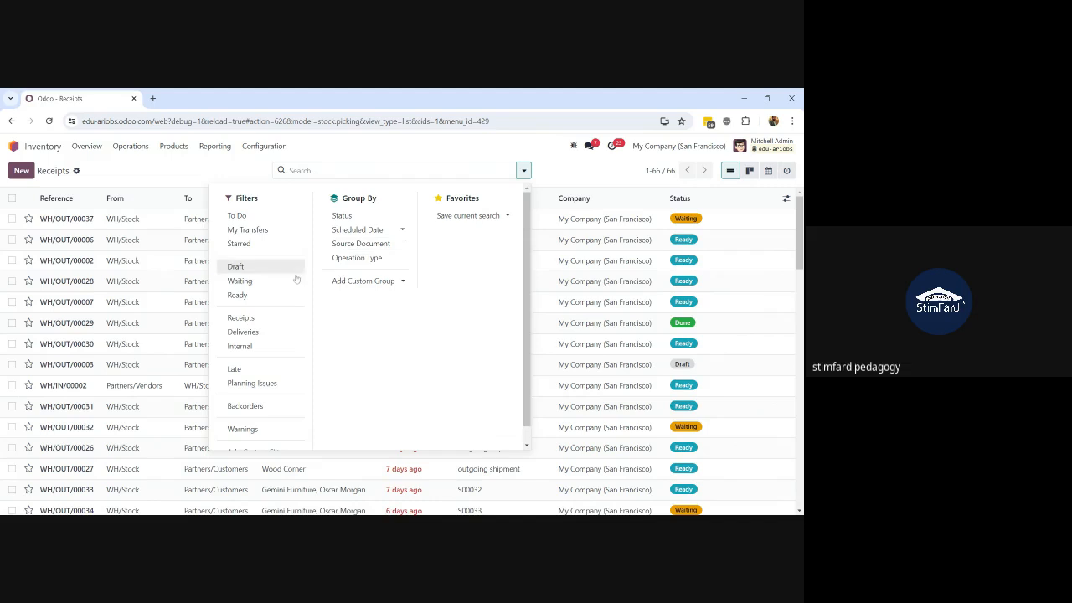
{"action": "left_click", "coordinate": [361, 243]}
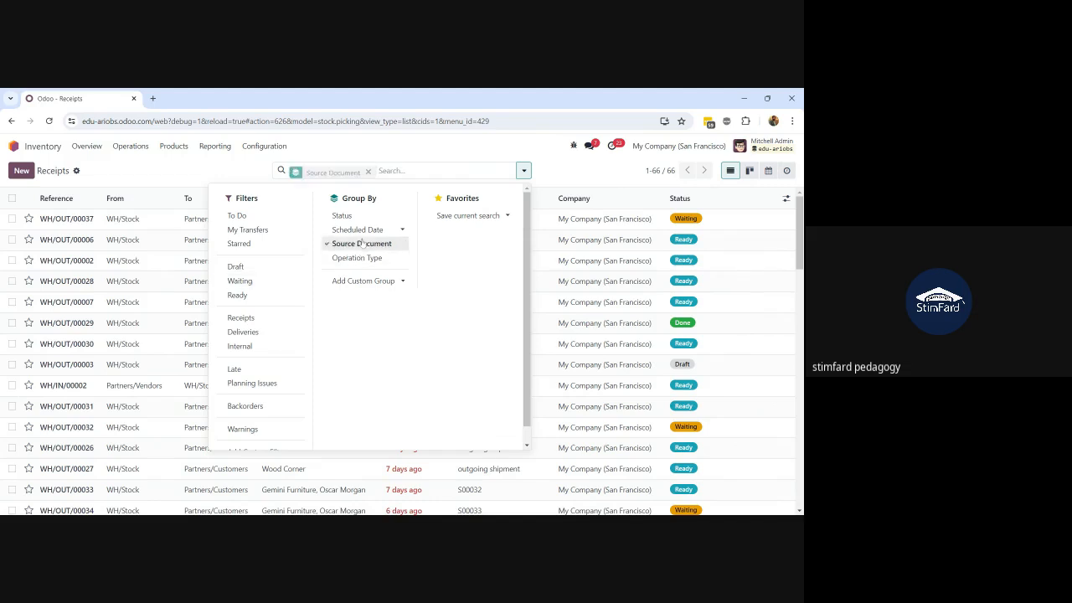
{"action": "left_click", "coordinate": [247, 167]}
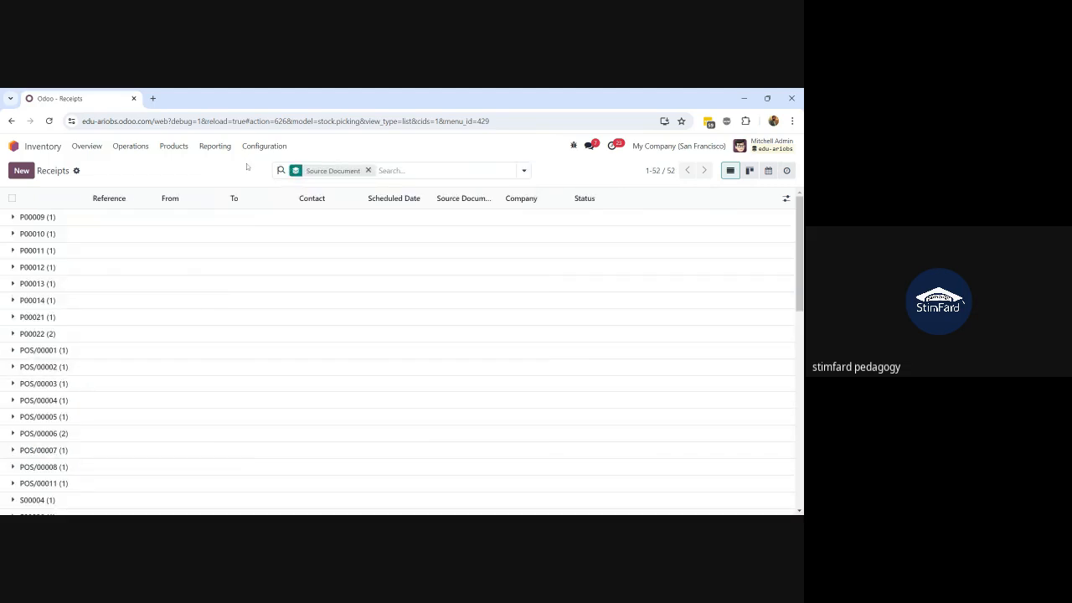
Step: Duplicate the browser tab and open Purchase in the copy to look up the new stool order's reference
{"action": "right_click", "coordinate": [50, 97]}
{"action": "left_click", "coordinate": [120, 171]}
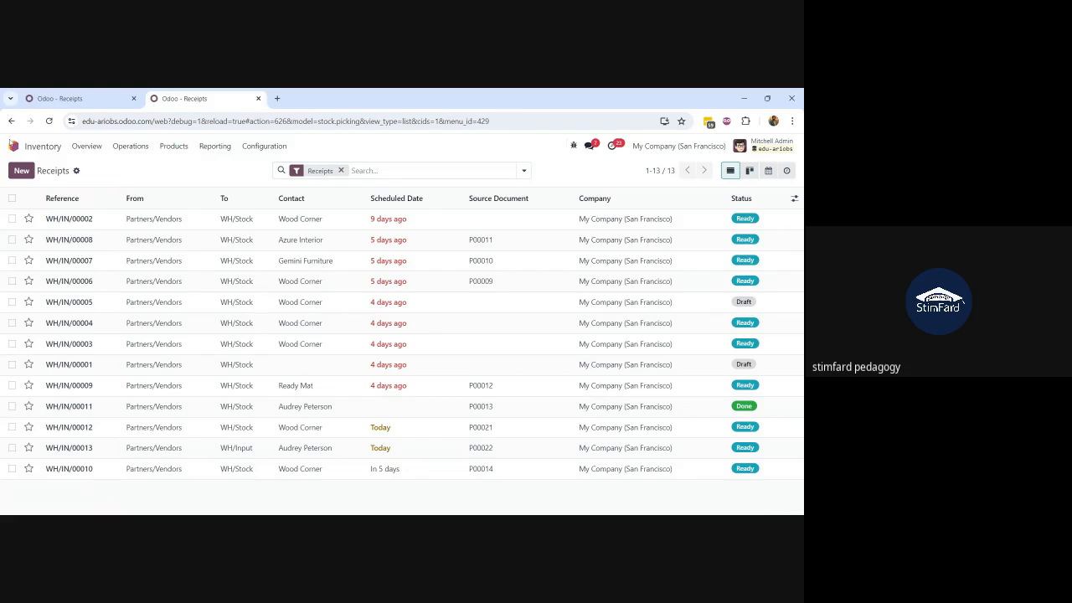
{"action": "left_click", "coordinate": [13, 147]}
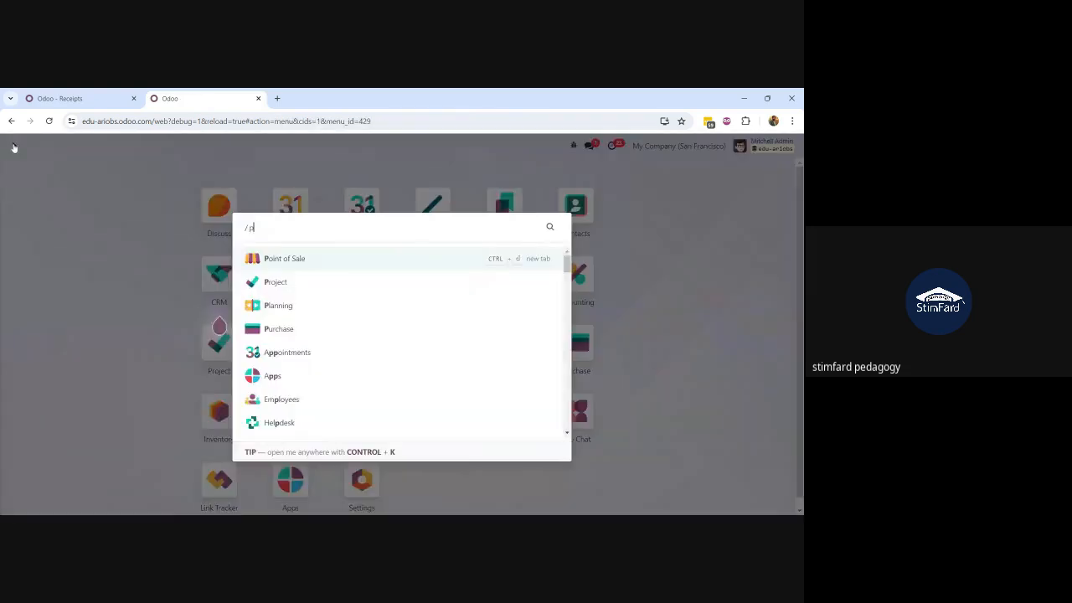
{"action": "type", "text": "purch"}
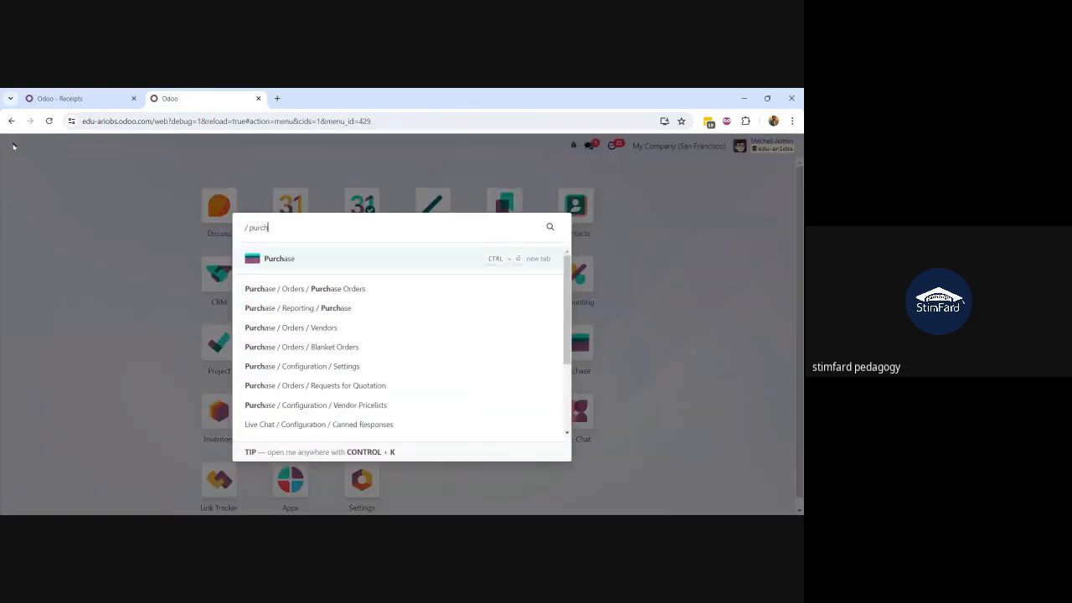
{"action": "left_click", "coordinate": [322, 266]}
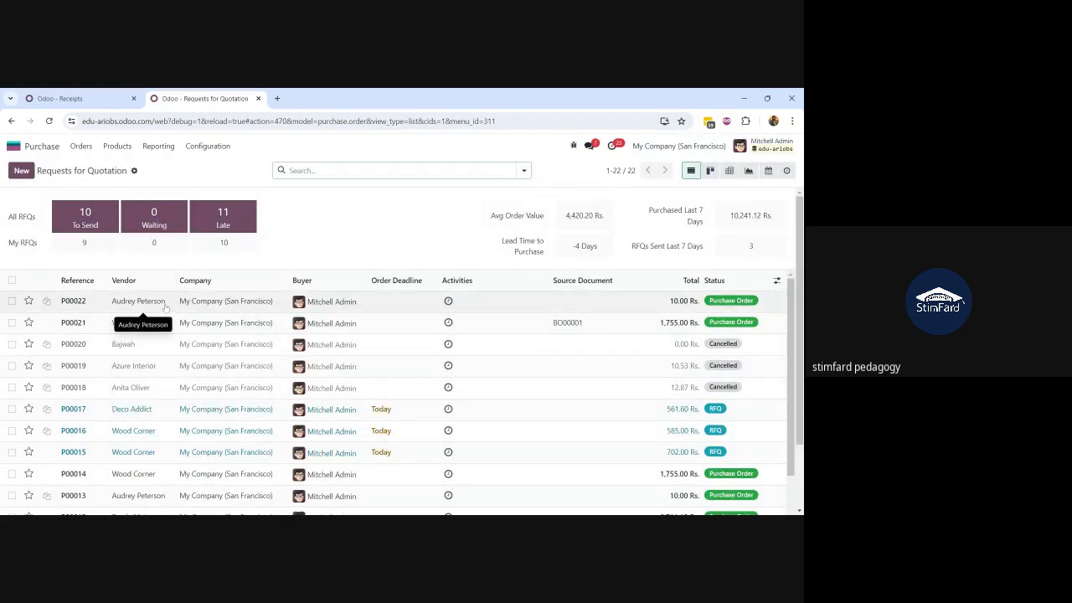
Step: Return to the grouped transfers and expand the new stool purchase order's group to examine its linked transfers
{"action": "left_click", "coordinate": [86, 100]}
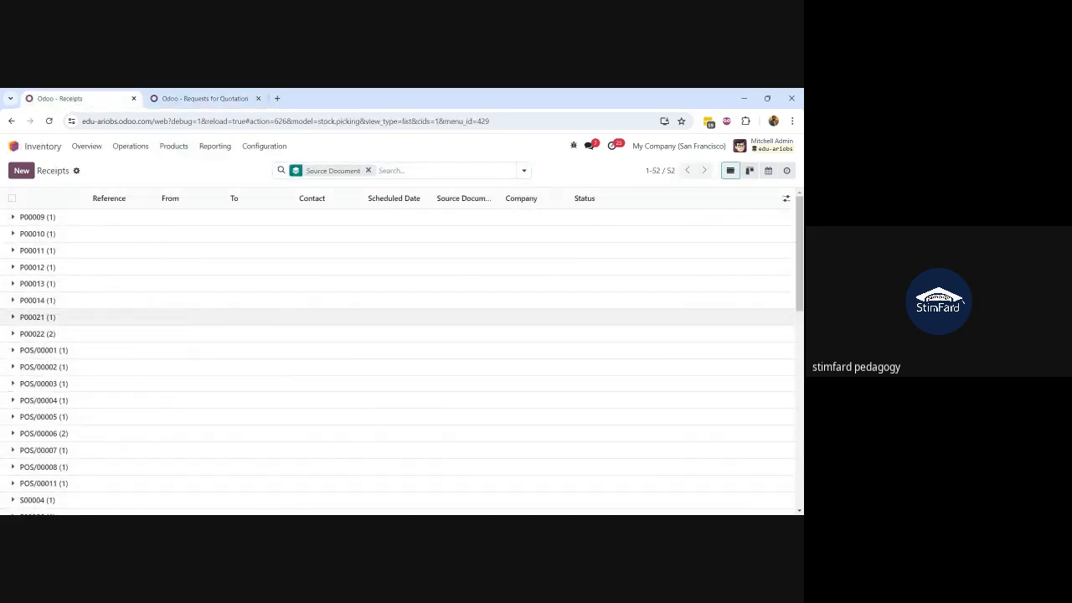
{"action": "scroll", "coordinate": [398, 360], "scroll_direction": "down", "scroll_amount": 5}
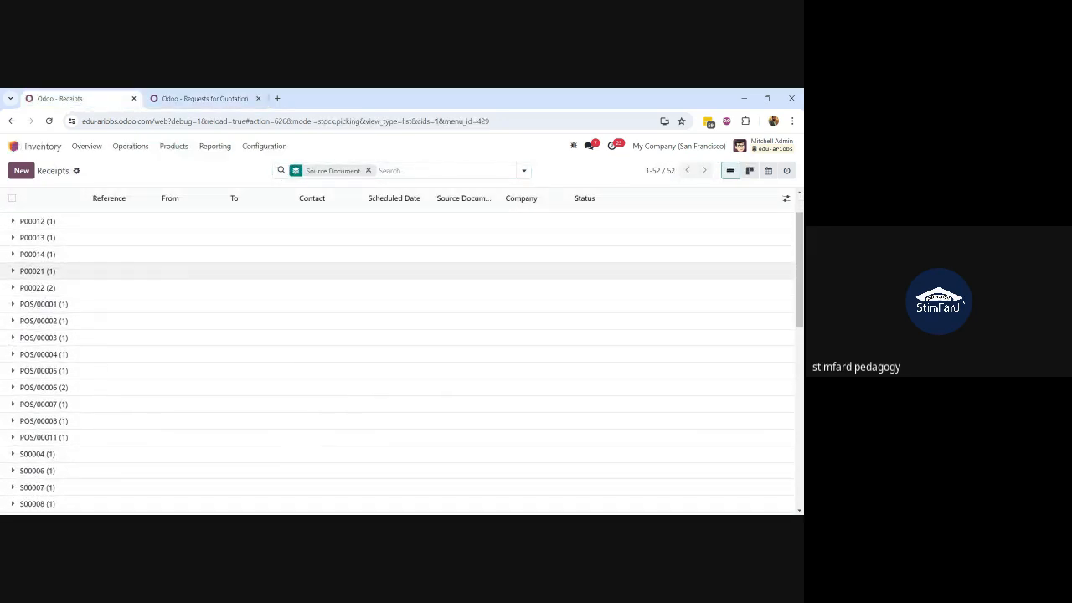
{"action": "scroll", "coordinate": [397, 360], "scroll_direction": "down", "scroll_amount": 10}
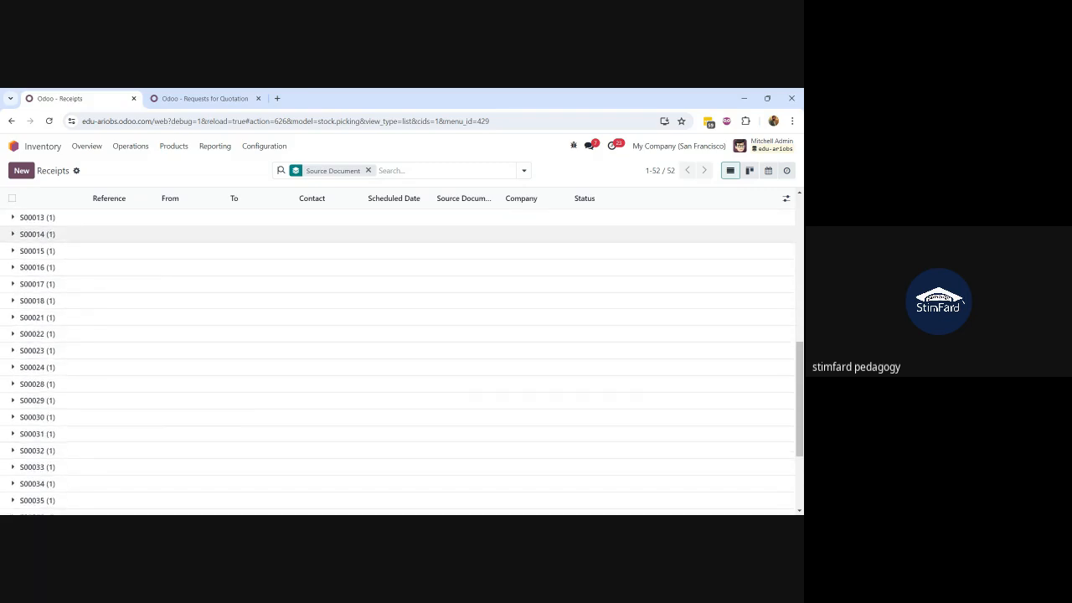
{"action": "scroll", "coordinate": [398, 316], "scroll_direction": "up", "scroll_amount": 10}
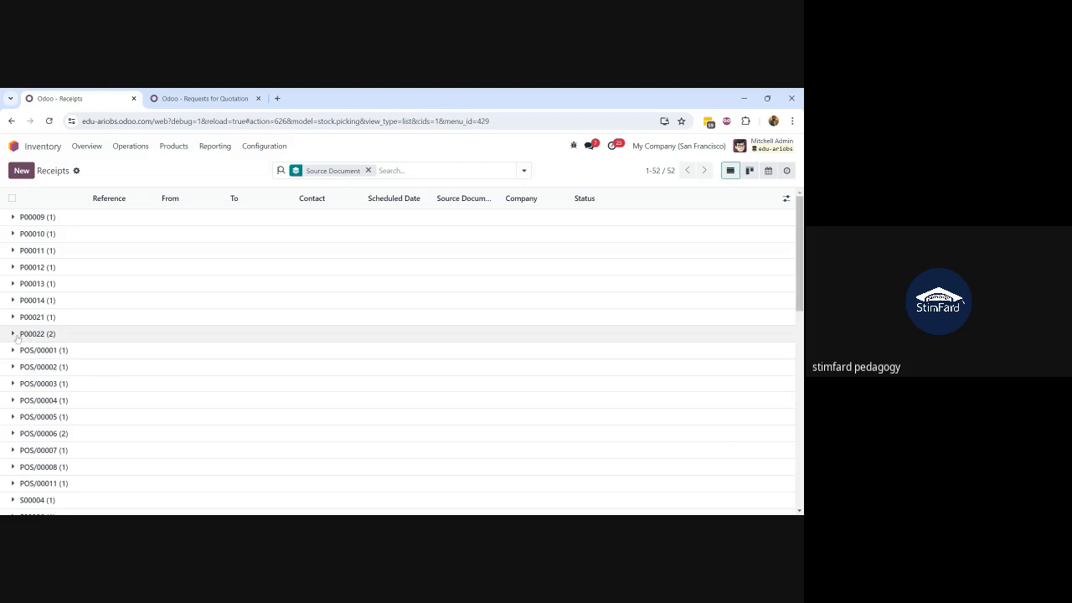
{"action": "left_click", "coordinate": [16, 335]}
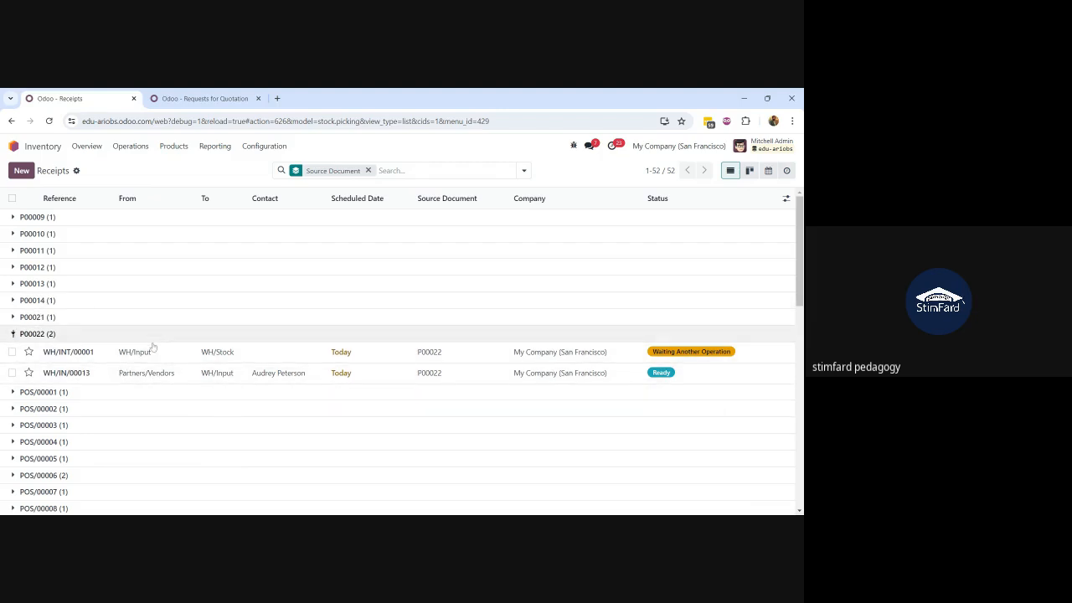
Step: Switch the second browser tab from Purchase to the Inventory overview
{"action": "left_click", "coordinate": [196, 95]}
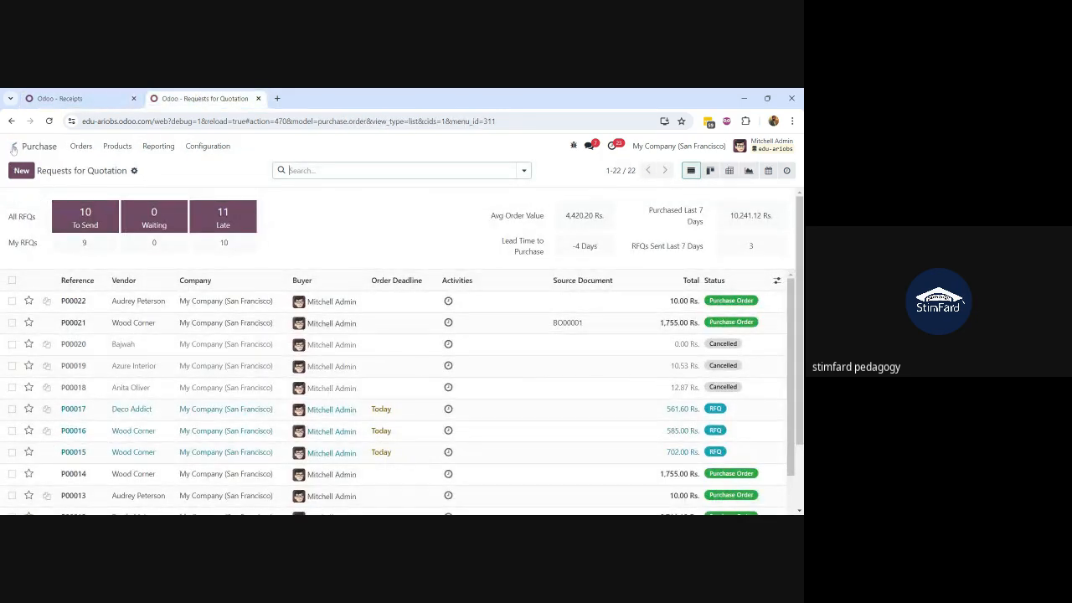
{"action": "left_click", "coordinate": [13, 145]}
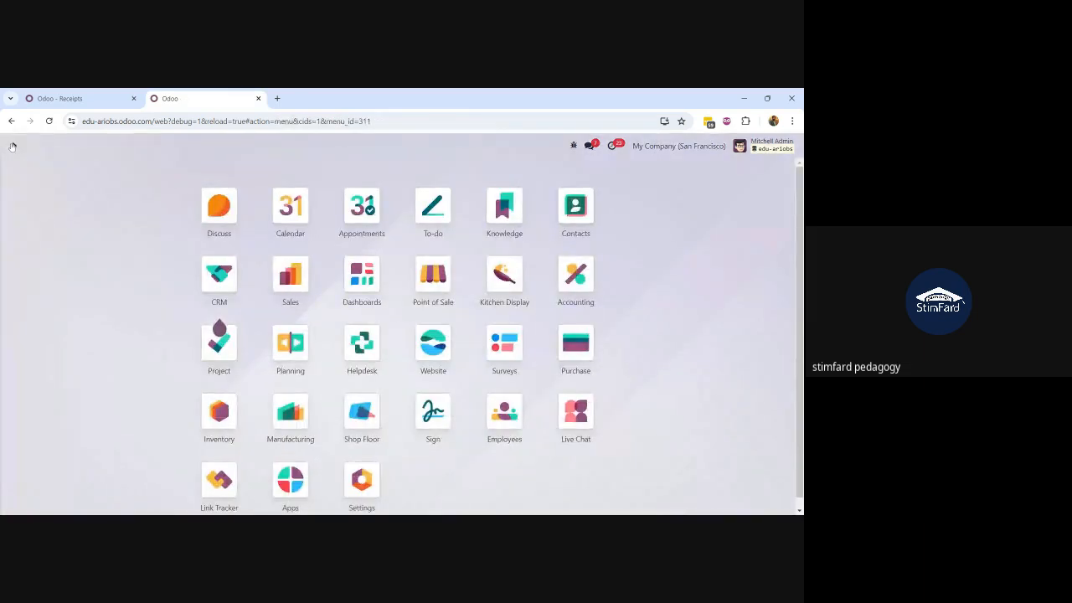
{"action": "type", "text": "inv3e"}
{"action": "key", "text": "BackSpace"}
{"action": "key", "text": "BackSpace"}
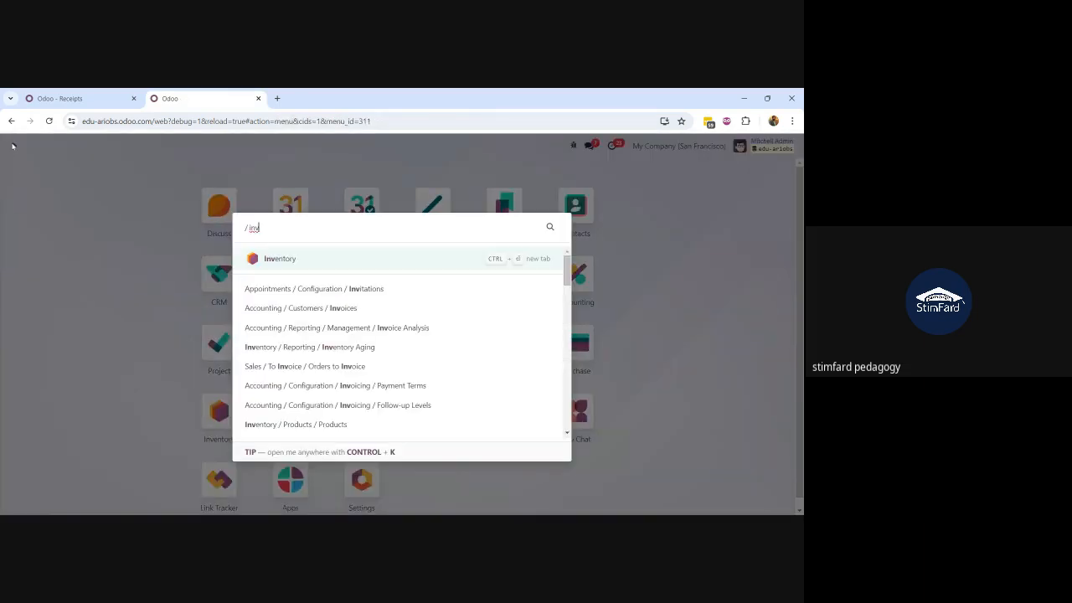
{"action": "left_click", "coordinate": [321, 257]}
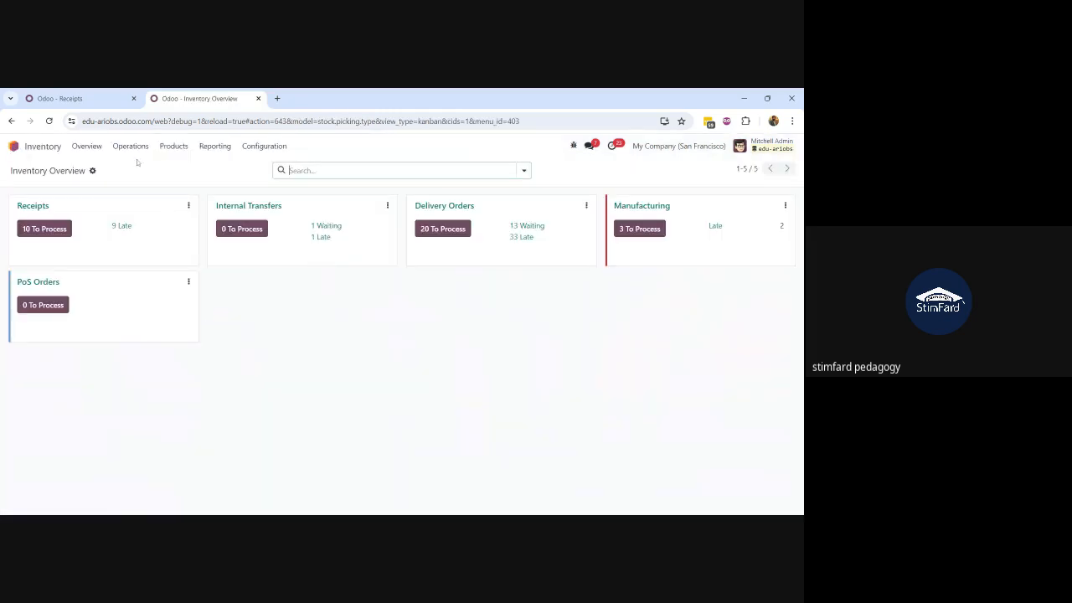
Step: Open the stool purchase order's ready receipt into WH/Input, assign serial number 464646 to the Stool (Dark Blue) and validate the receipt
{"action": "left_click", "coordinate": [32, 233]}
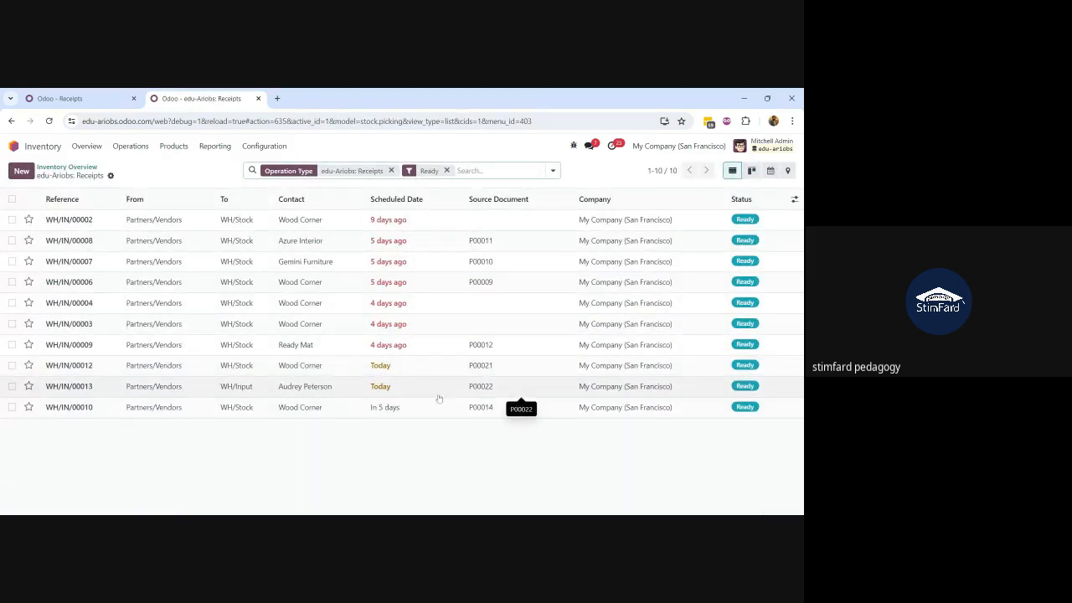
{"action": "left_click", "coordinate": [270, 388]}
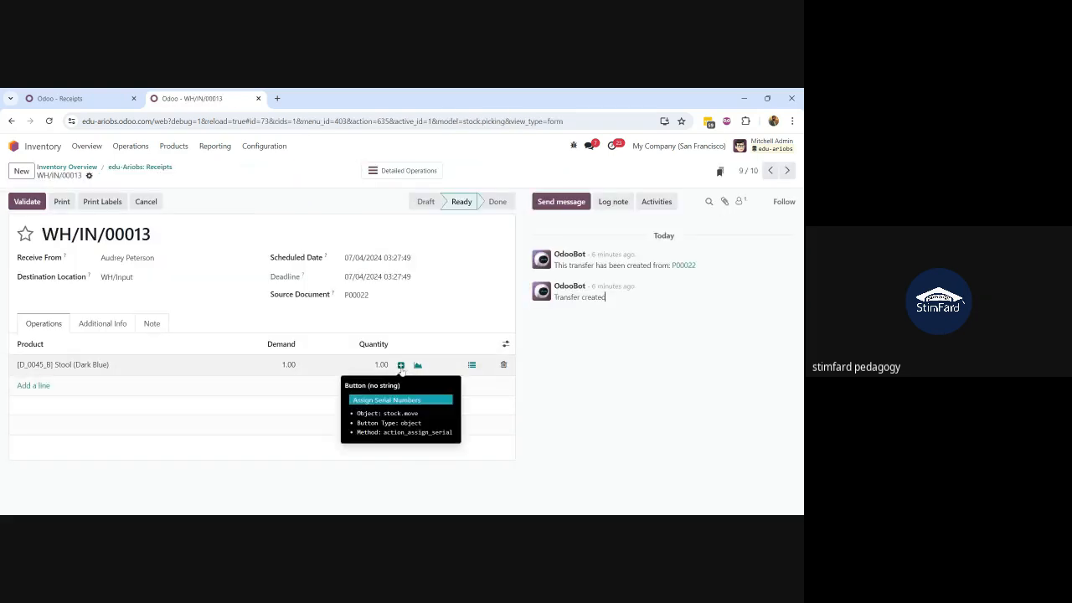
{"action": "left_click", "coordinate": [401, 366]}
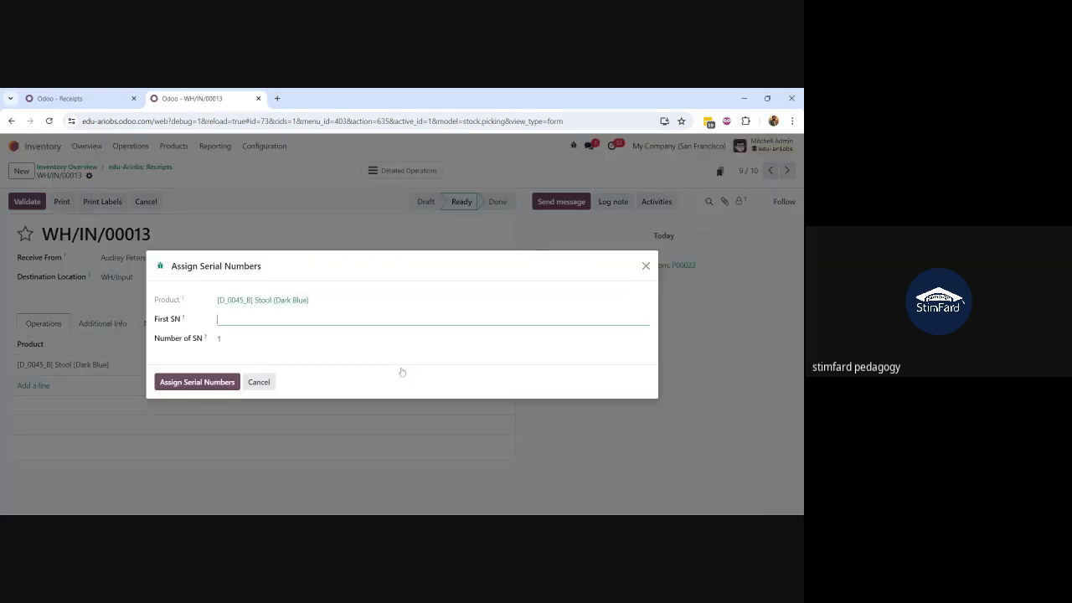
{"action": "type", "text": "464646"}
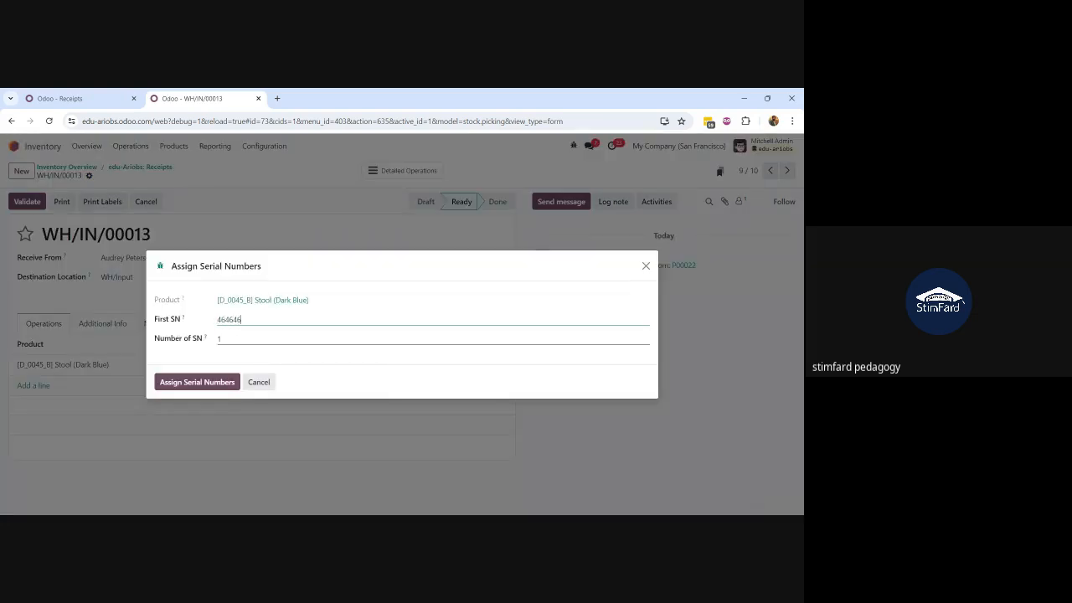
{"action": "left_click", "coordinate": [193, 383]}
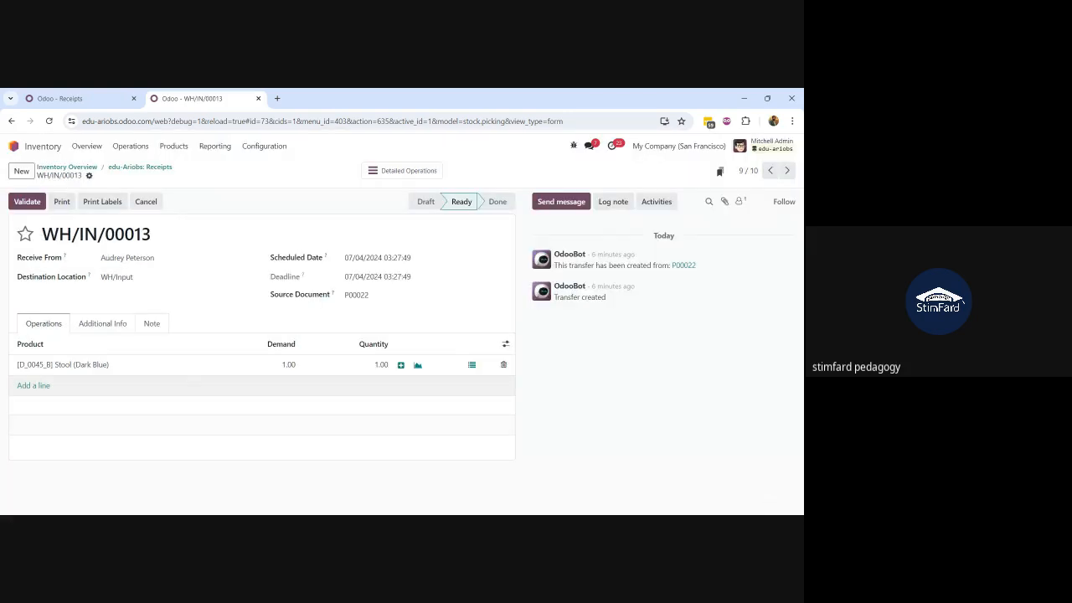
{"action": "left_click", "coordinate": [25, 205]}
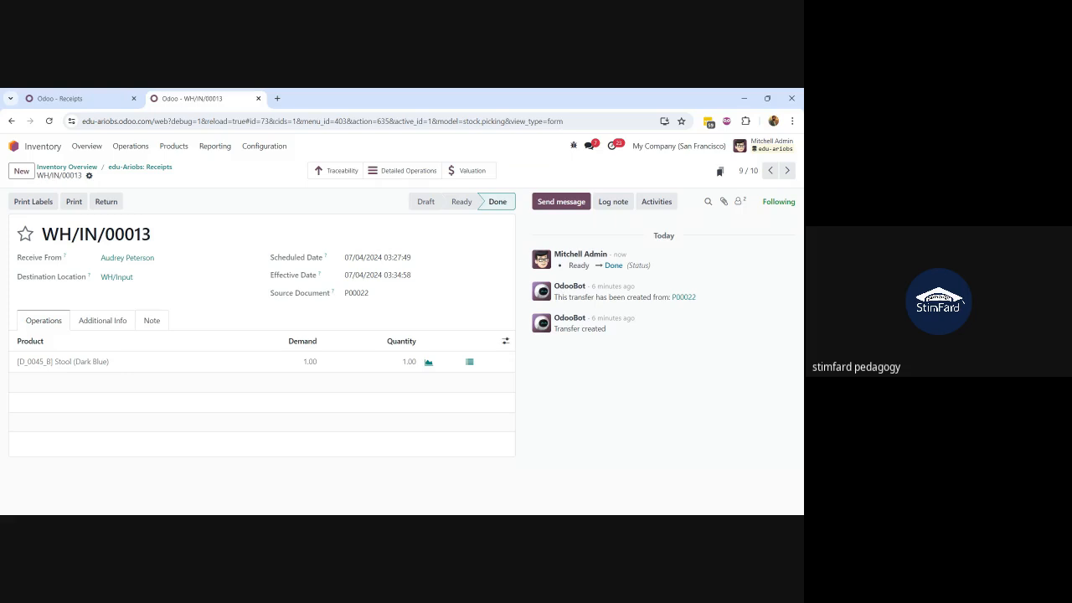
Step: Refresh the transfers grouped by source document and open the stool order's internal transfer from WH/Input to WH/Stock
{"action": "left_click", "coordinate": [81, 101]}
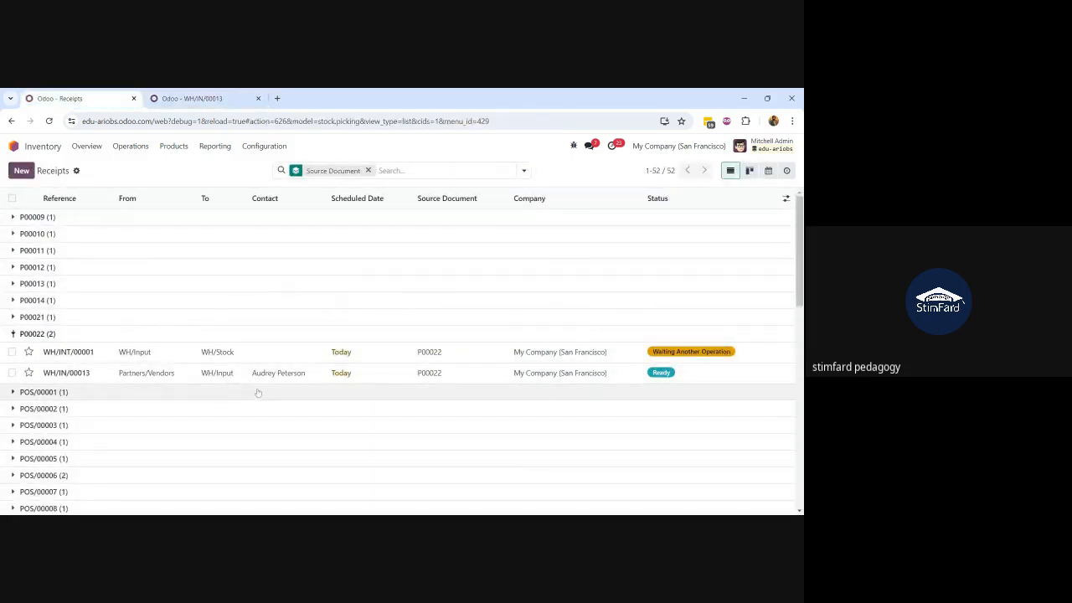
{"action": "left_click", "coordinate": [418, 171]}
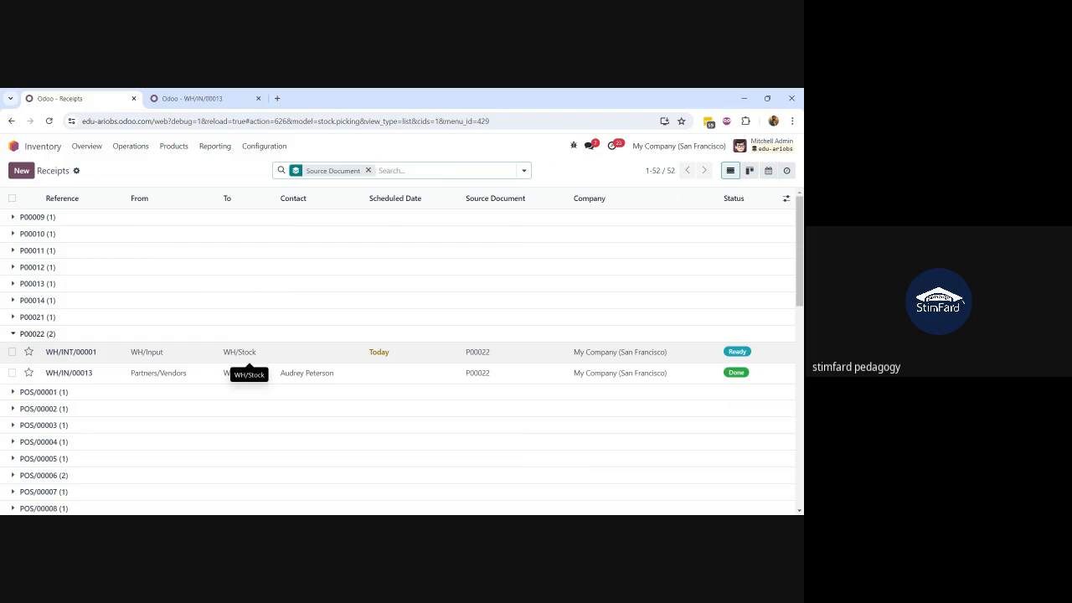
{"action": "left_click", "coordinate": [239, 351]}
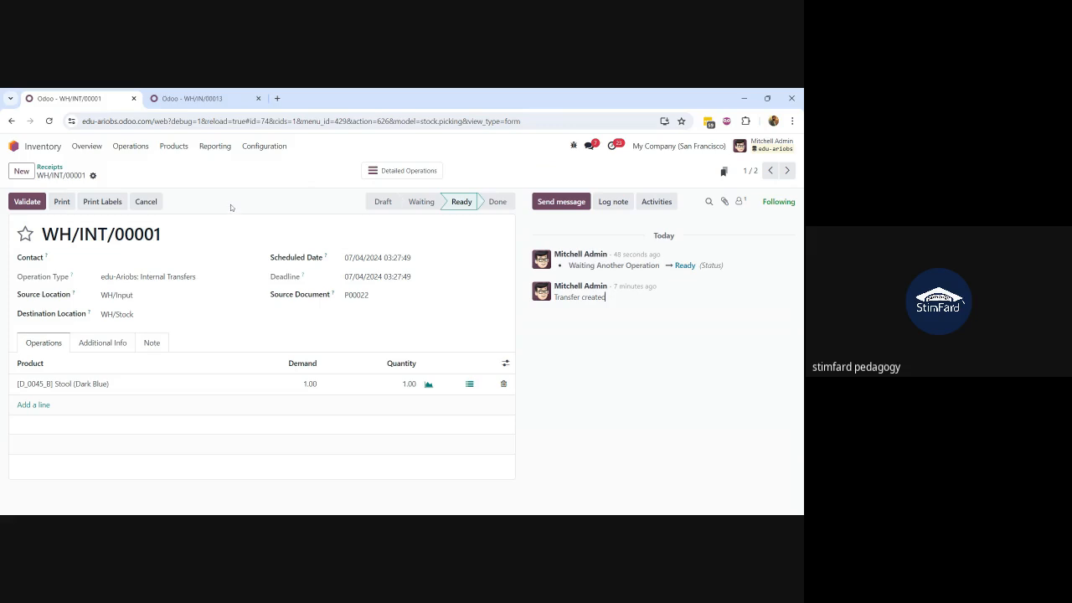
Step: In the second browser tab, open the Stock report and search its products for "stool"
{"action": "left_click", "coordinate": [191, 98]}
{"action": "left_click", "coordinate": [214, 146]}
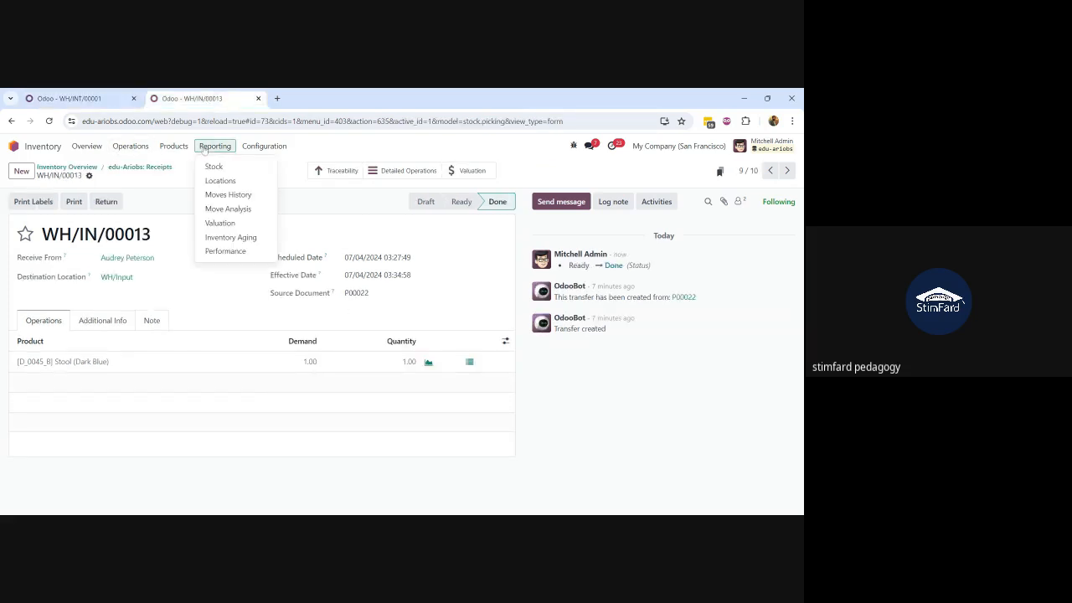
{"action": "left_click", "coordinate": [213, 167]}
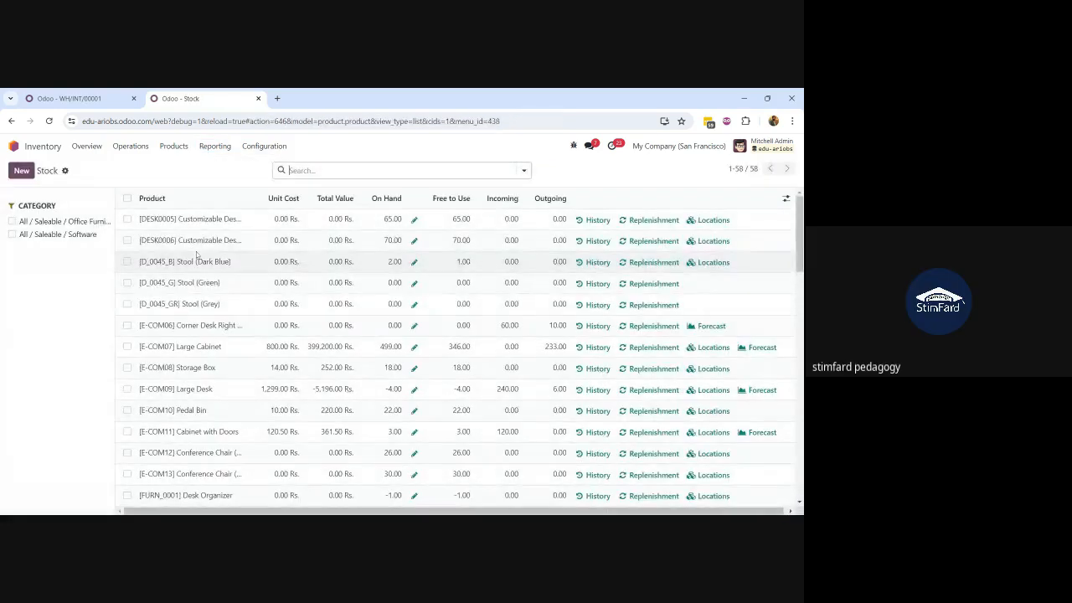
{"action": "type", "text": "st"}
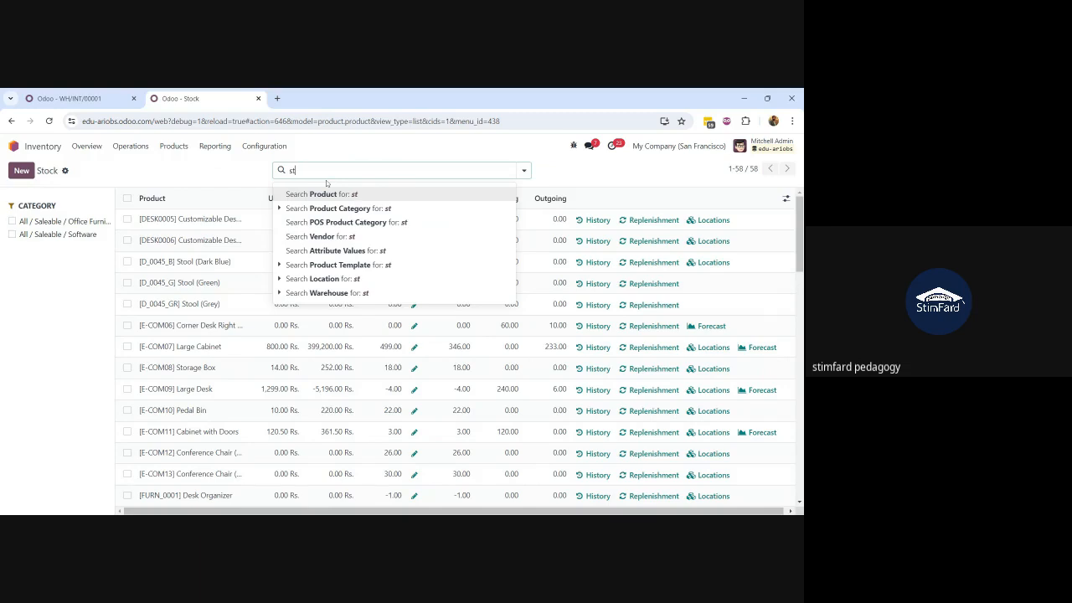
{"action": "type", "text": "ool"}
{"action": "key", "text": "Return"}
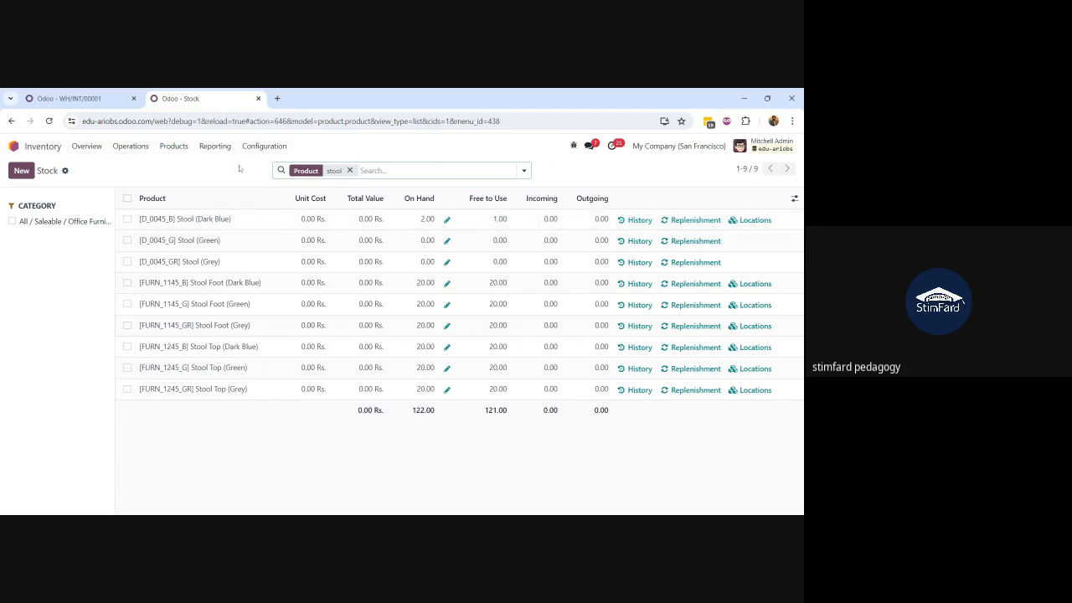
Step: Open the Locations report and search its products for "stool" to examine quantities by location and serial number
{"action": "left_click", "coordinate": [214, 146]}
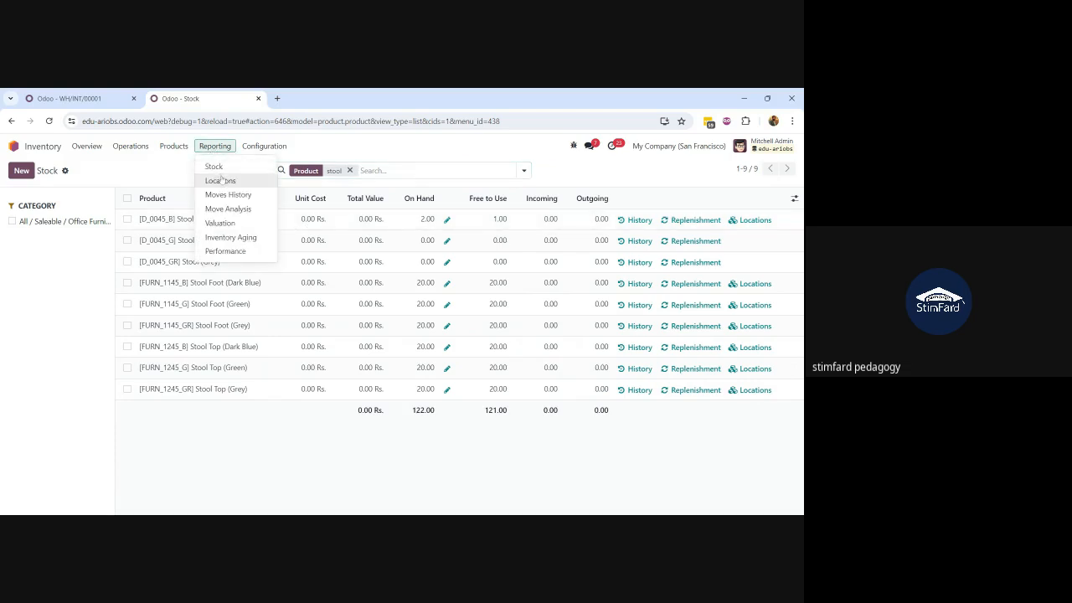
{"action": "left_click", "coordinate": [221, 179]}
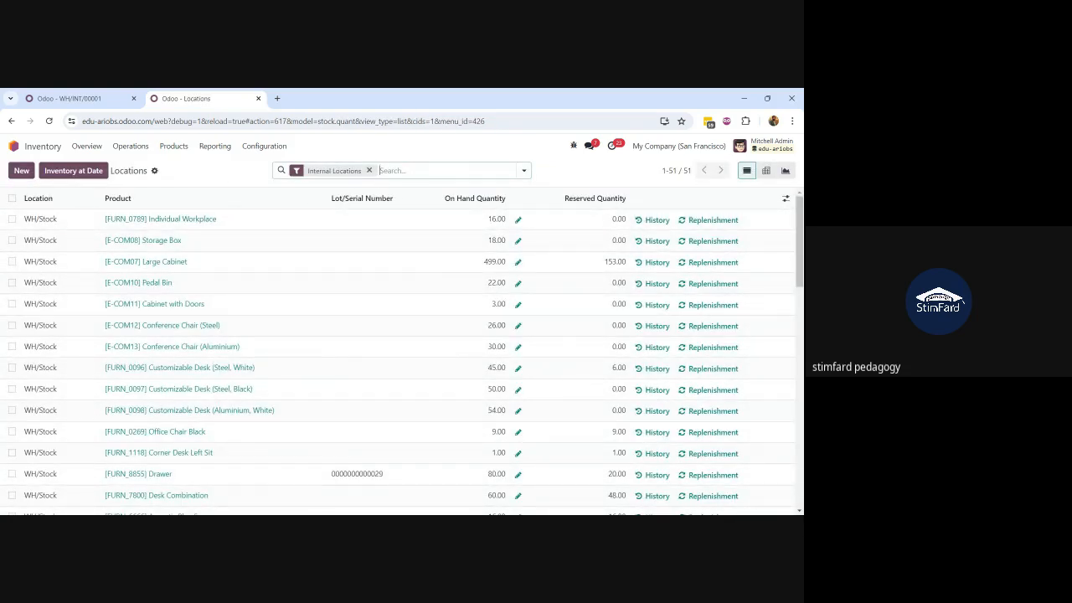
{"action": "type", "text": "stoo"}
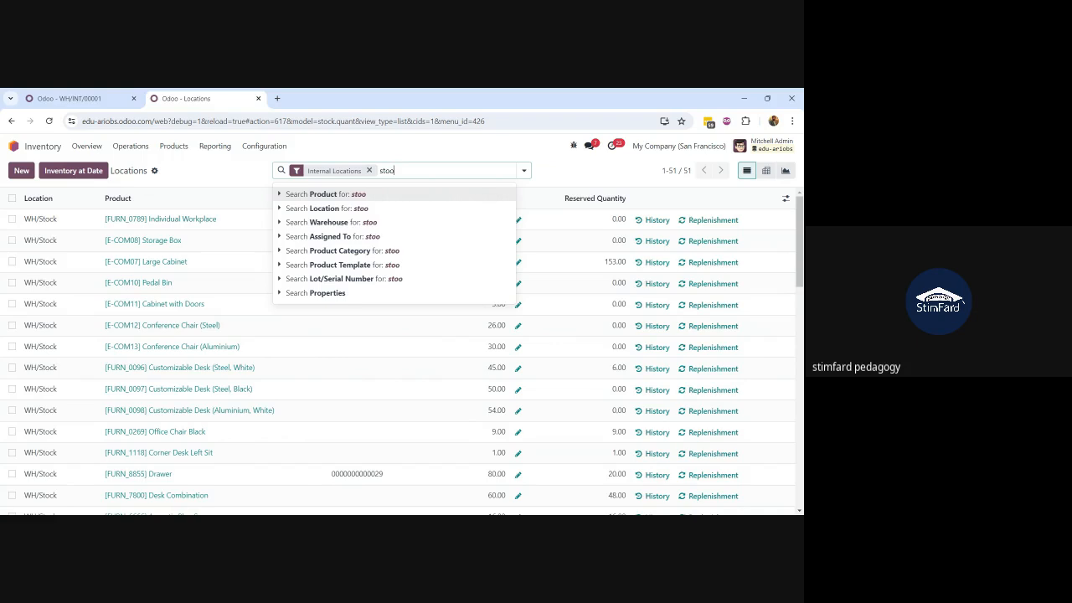
{"action": "type", "text": "l"}
{"action": "key", "text": "Return"}
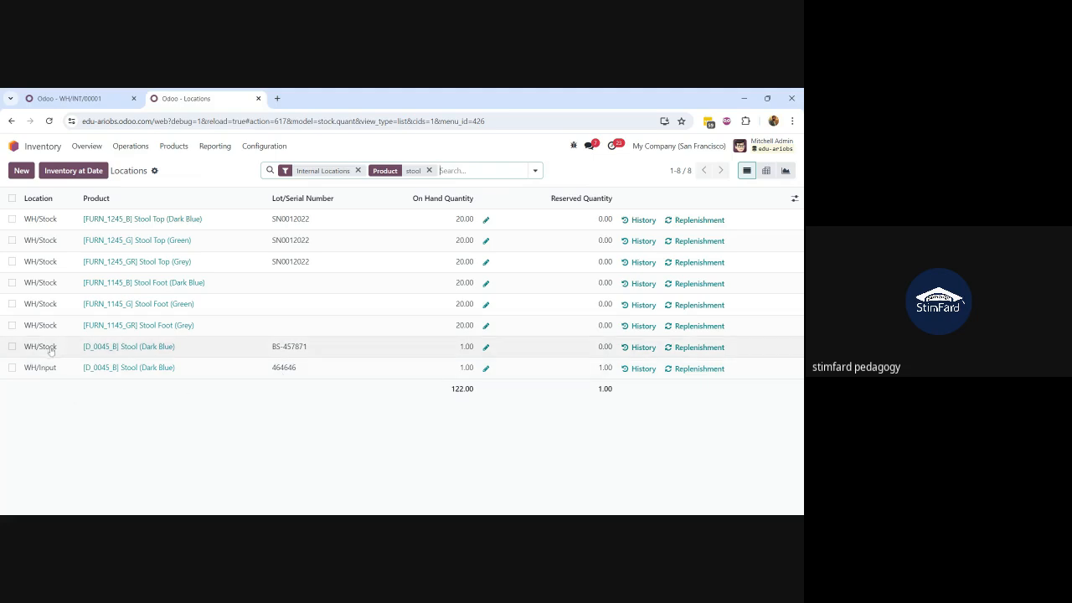
Step: Validate the stool's internal transfer from WH/Input to WH/Stock and refresh the Locations report to check the stool quantities
{"action": "left_click", "coordinate": [91, 101]}
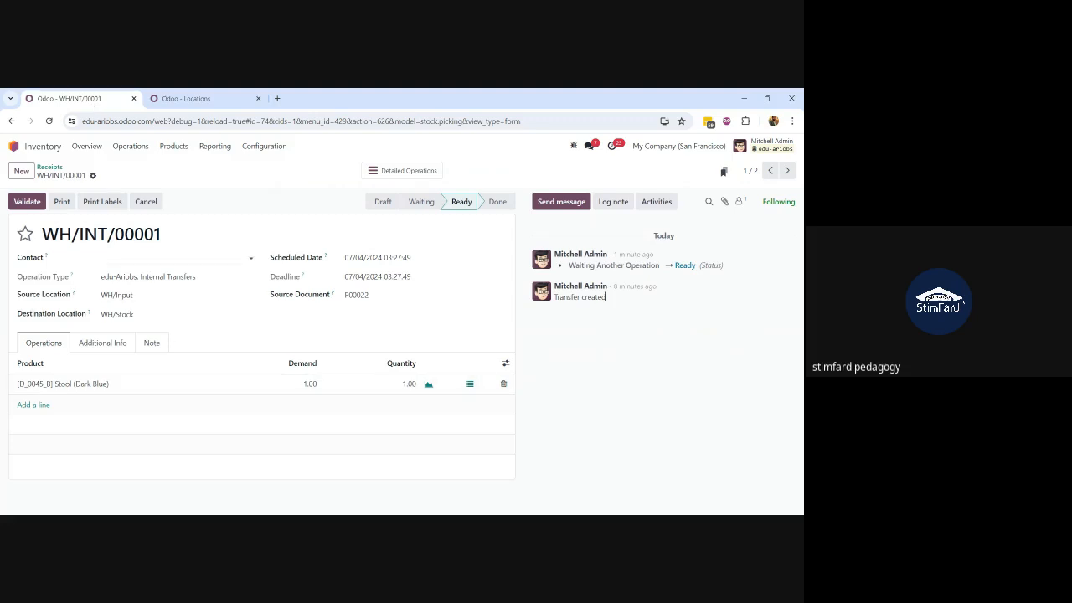
{"action": "left_click", "coordinate": [31, 201]}
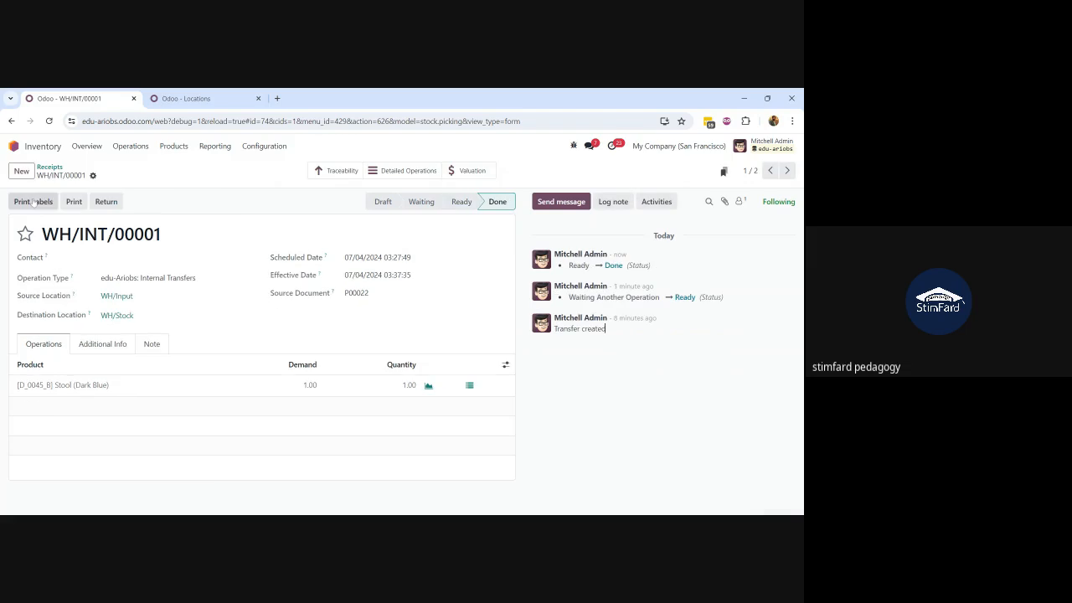
{"action": "left_click", "coordinate": [208, 101]}
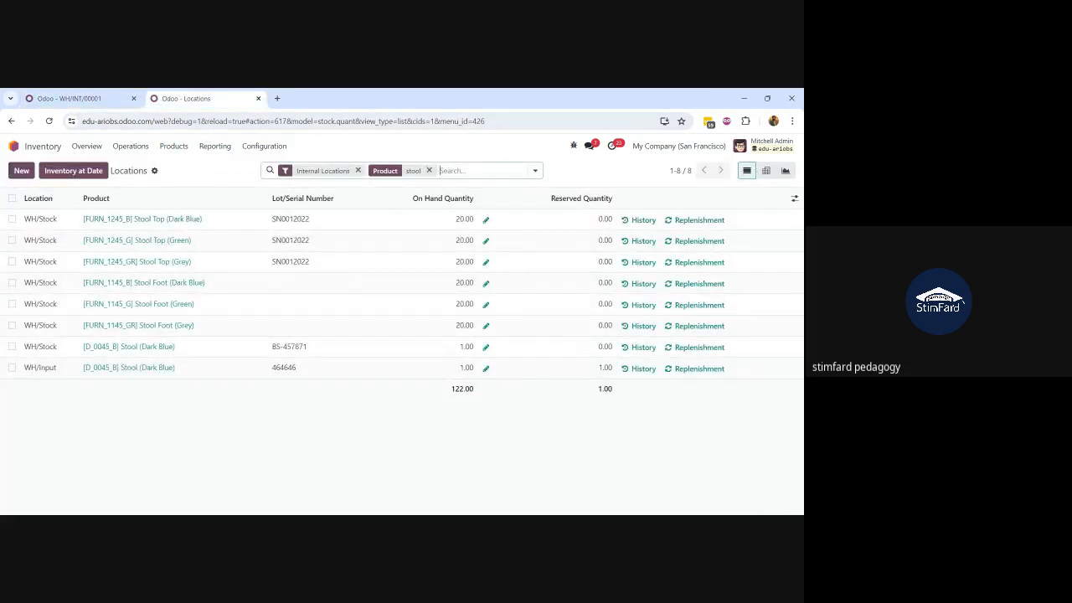
{"action": "key", "text": "Return"}
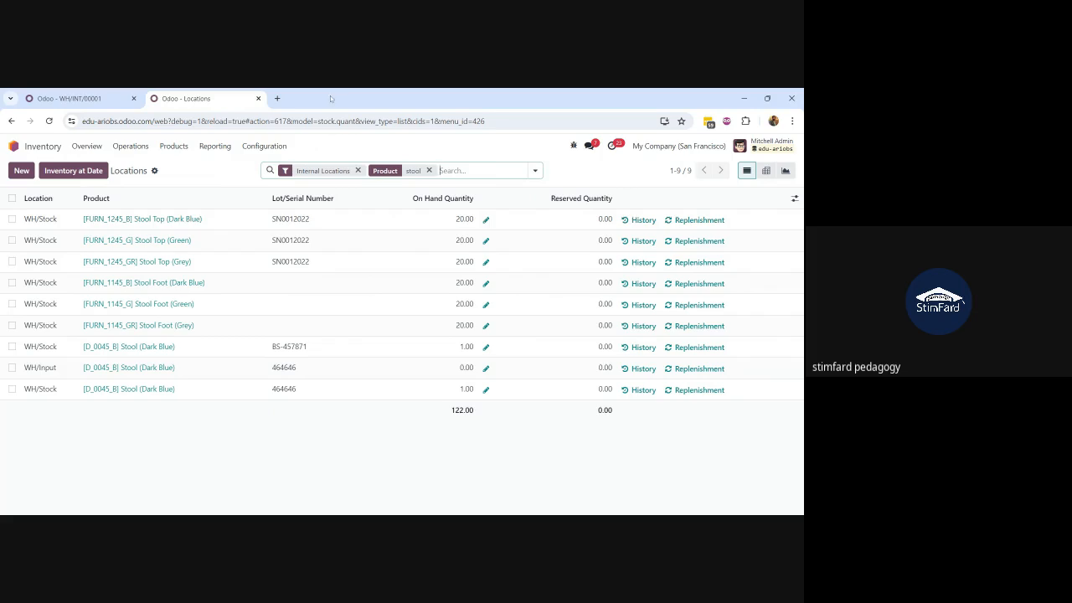
{"action": "left_click", "coordinate": [94, 97]}
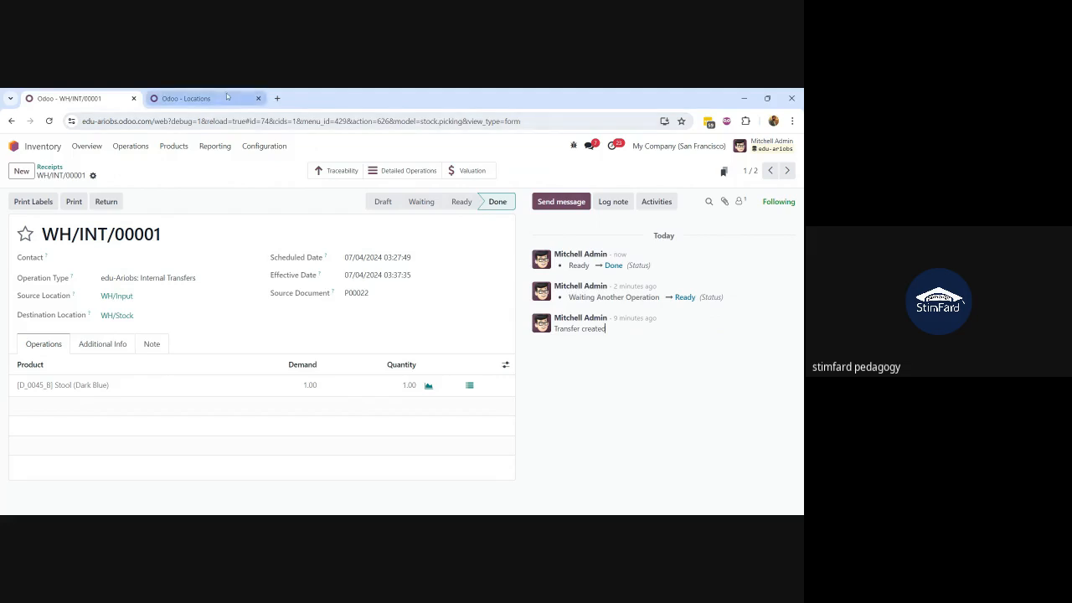
{"action": "left_click", "coordinate": [180, 98]}
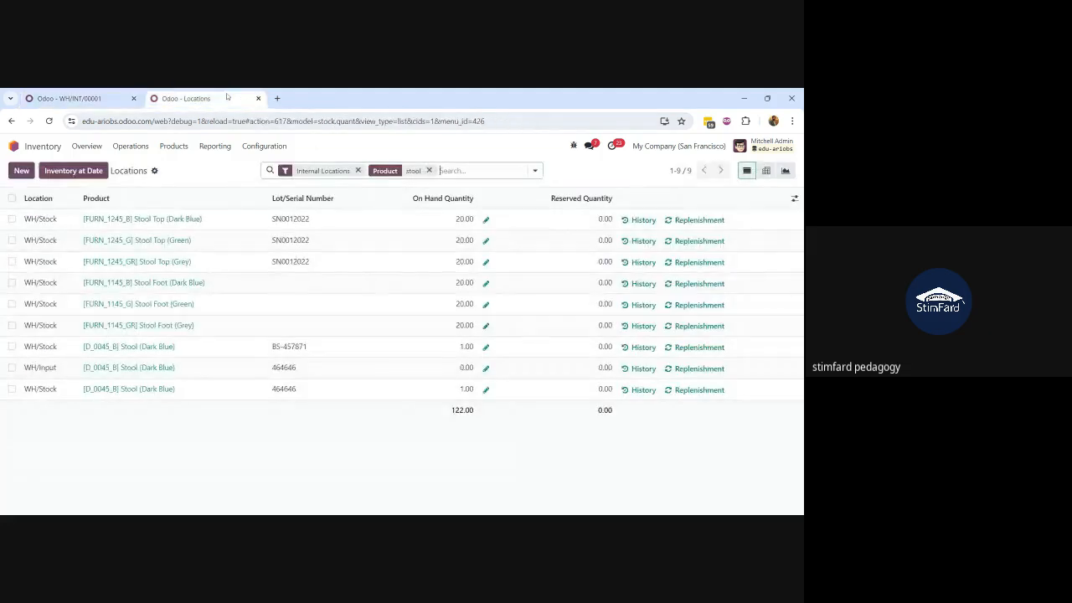
Step: Open the edu-Ariobs warehouse's configuration to review its incoming and outgoing shipment steps
{"action": "left_click", "coordinate": [263, 149]}
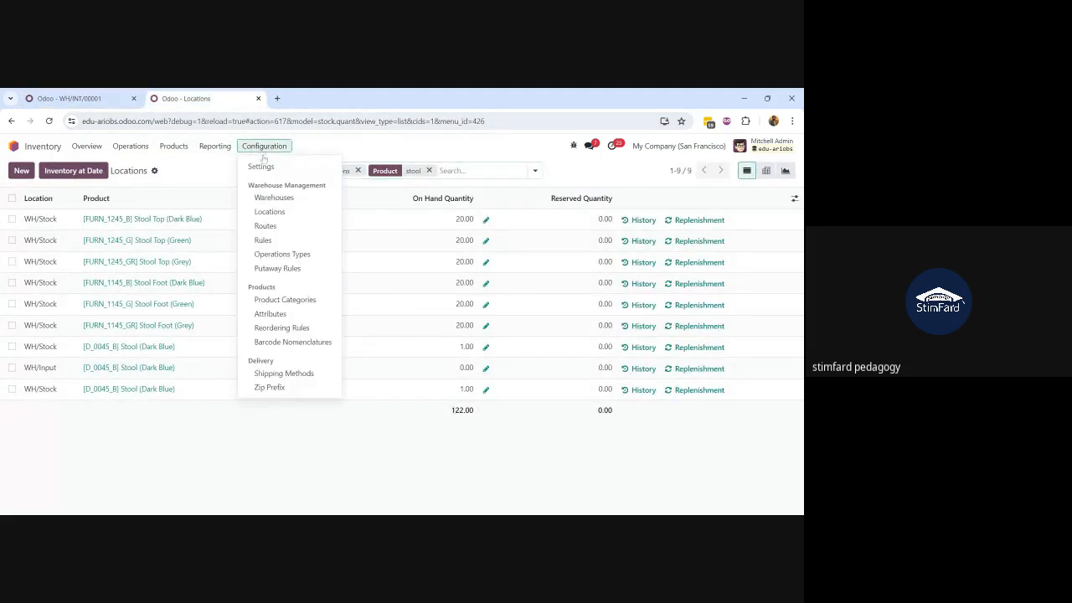
{"action": "left_click", "coordinate": [273, 197]}
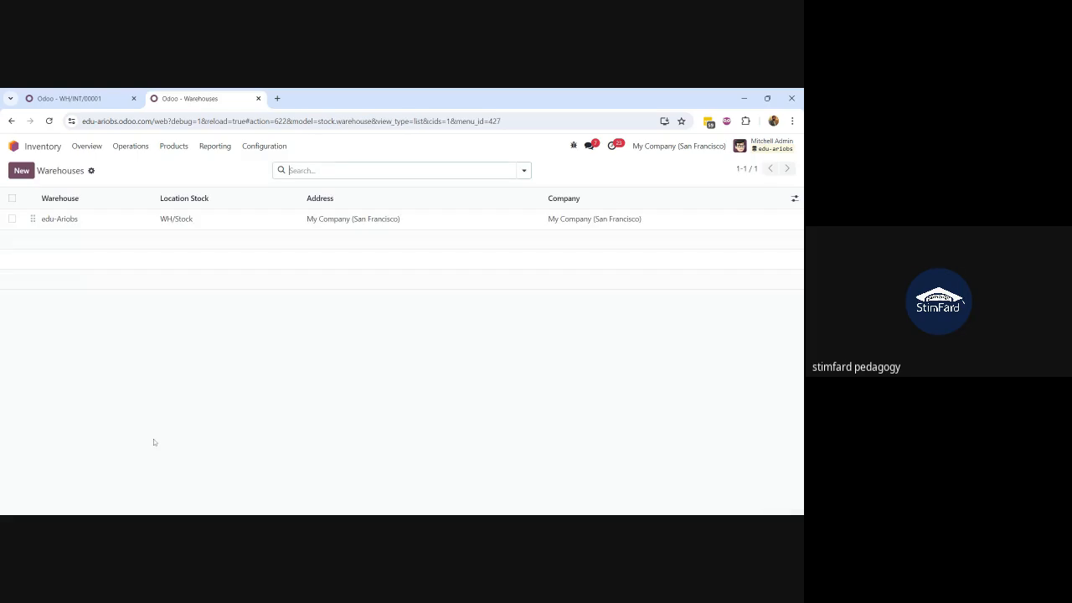
{"action": "left_click", "coordinate": [201, 219]}
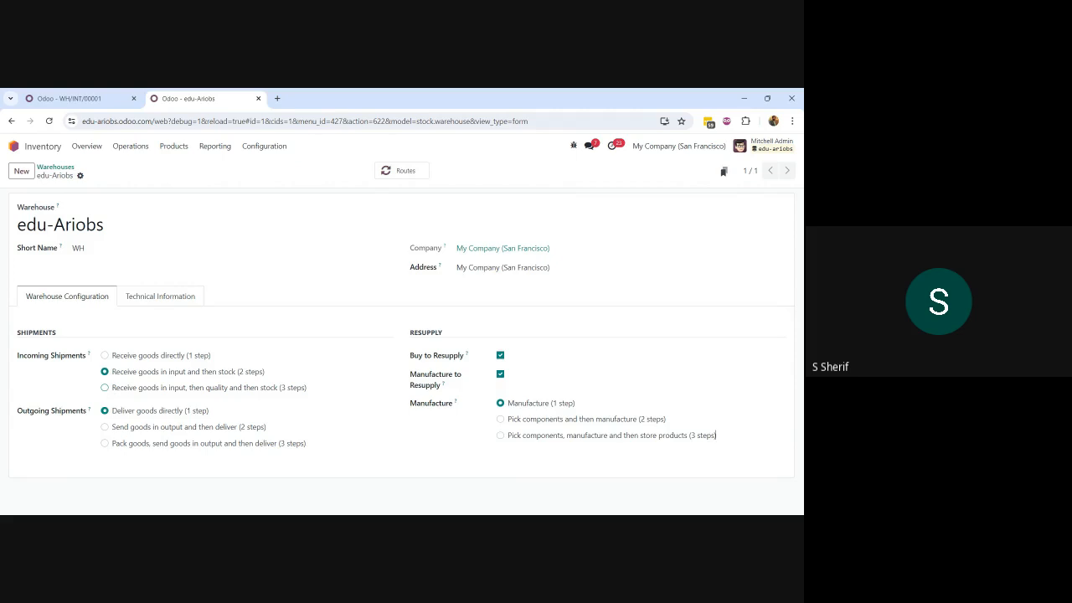
Step: In the first browser tab, open the Users list and replace its Internal Users filter with Inactive Users
{"action": "left_click", "coordinate": [102, 106]}
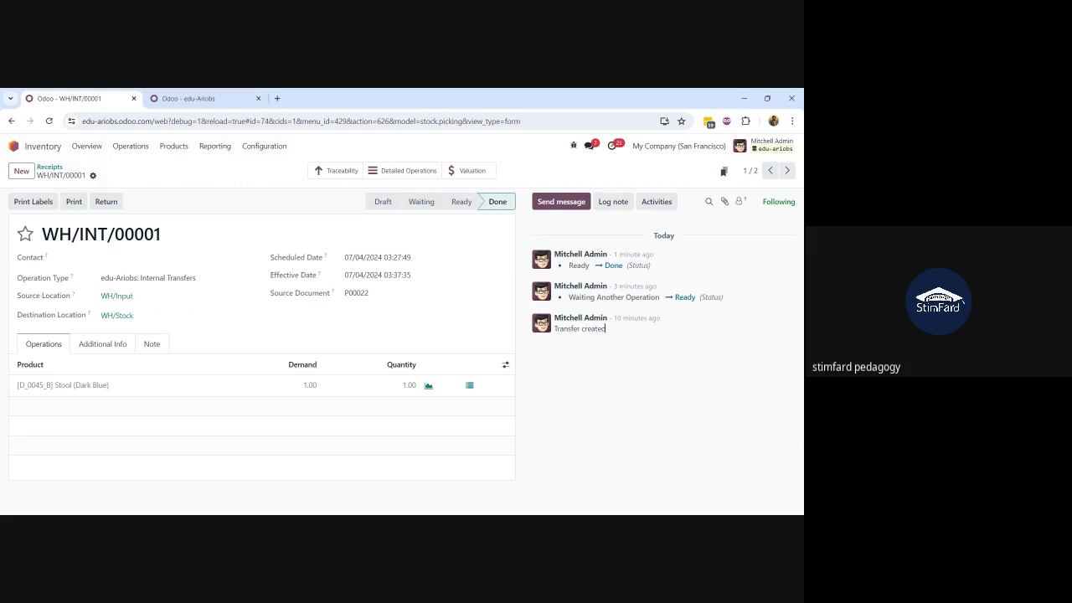
{"action": "left_click", "coordinate": [13, 145]}
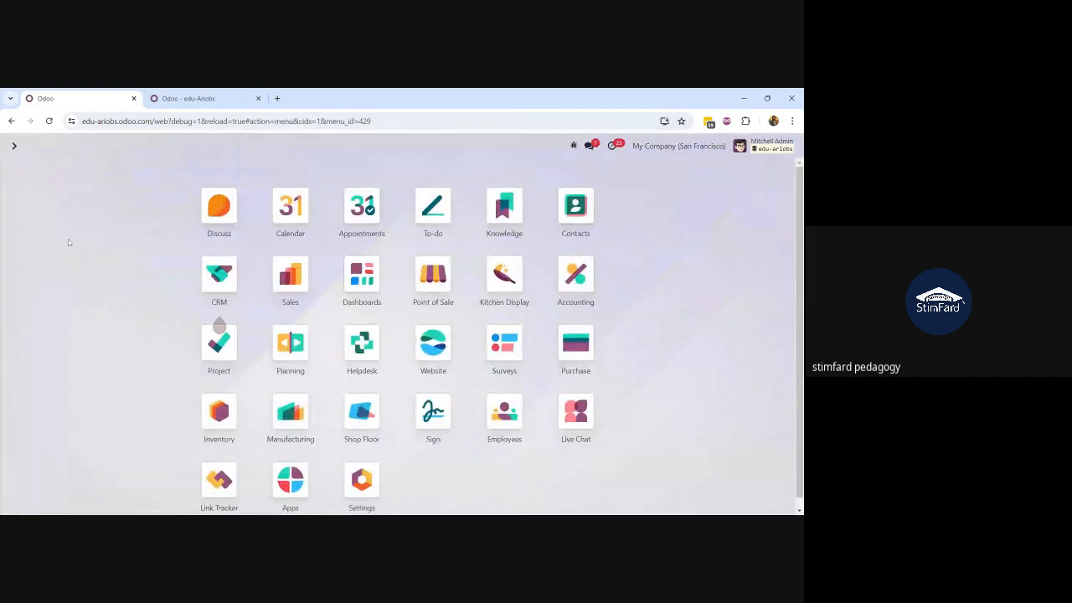
{"action": "type", "text": "user"}
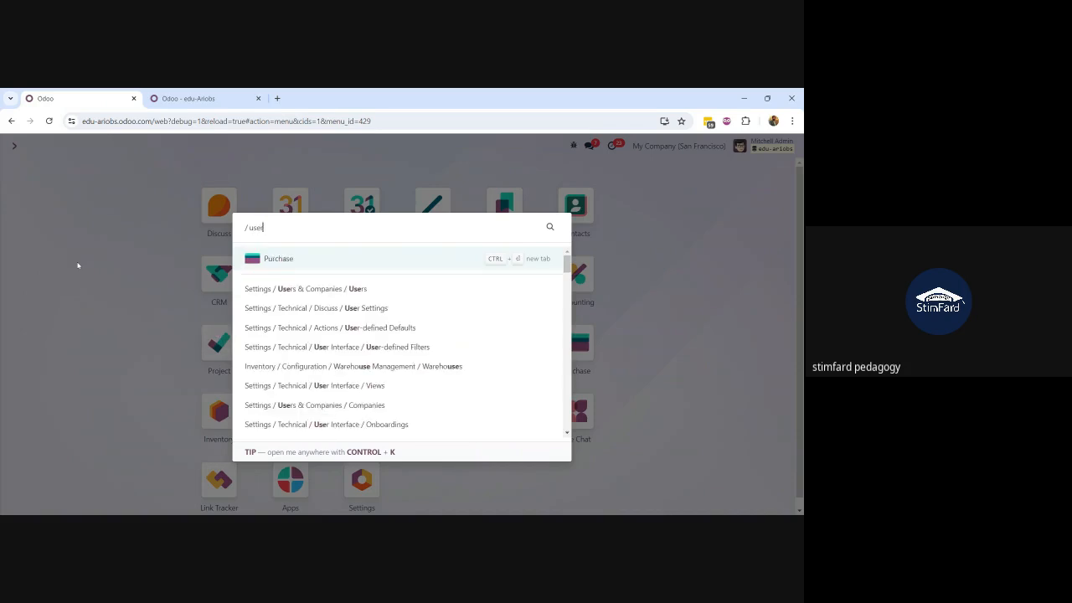
{"action": "key", "text": "Return"}
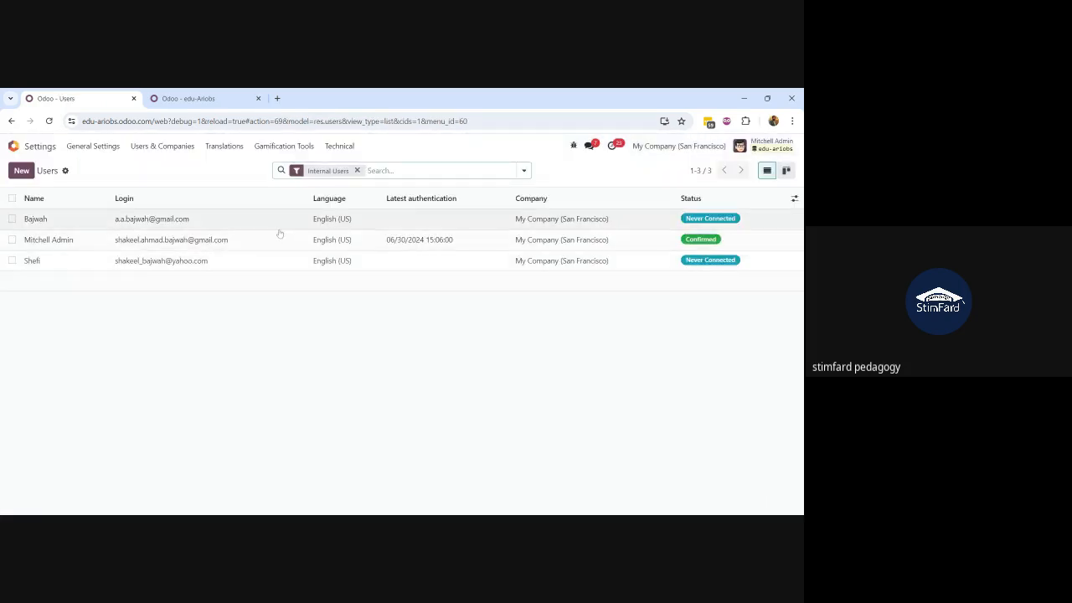
{"action": "left_click", "coordinate": [357, 169]}
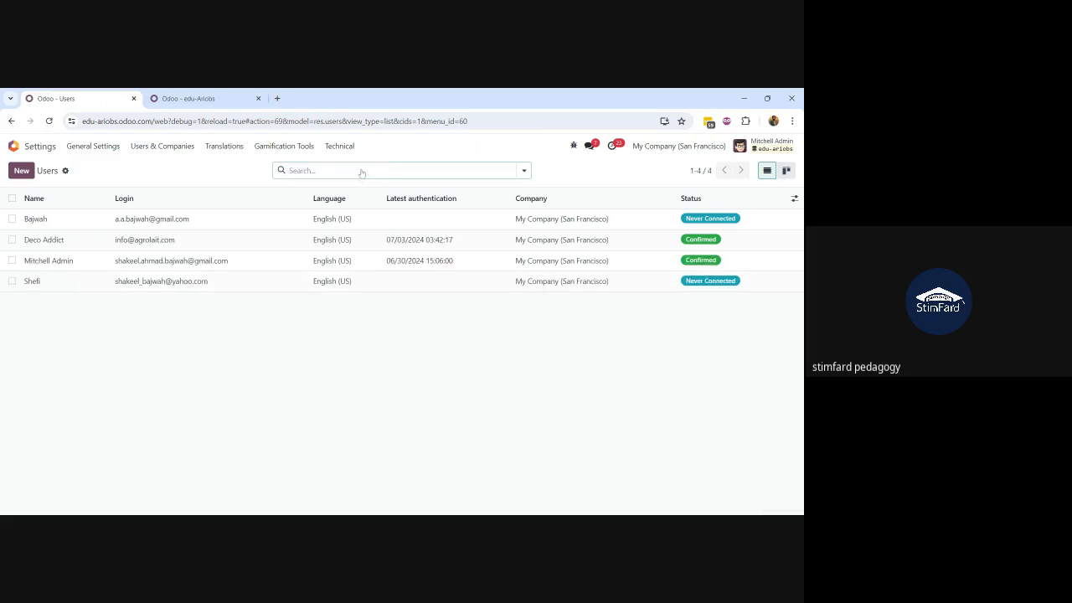
{"action": "left_click", "coordinate": [523, 171]}
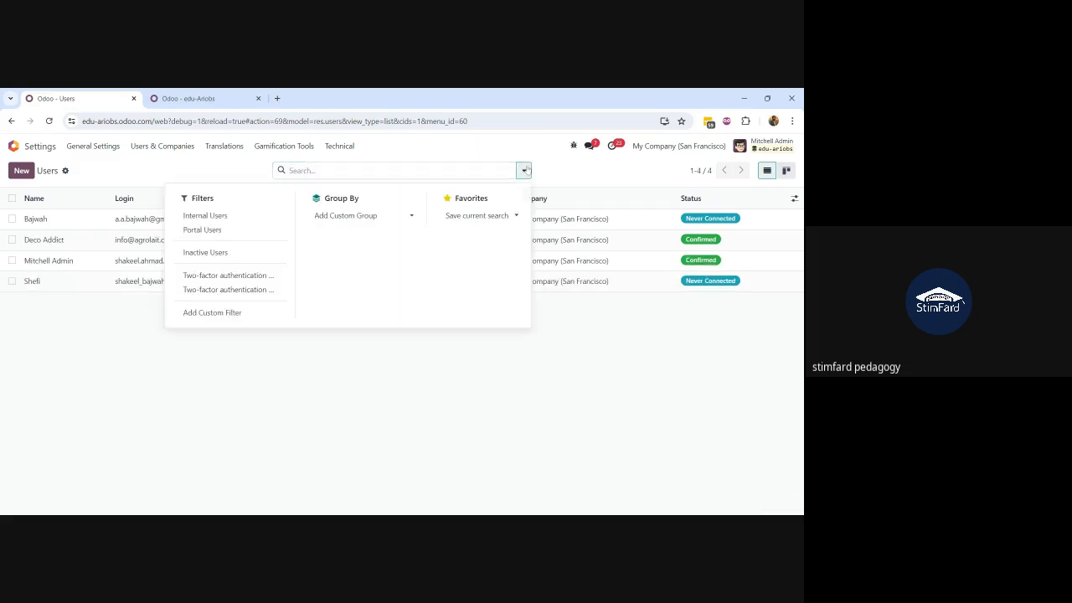
{"action": "left_click", "coordinate": [242, 253]}
{"action": "left_click", "coordinate": [132, 343]}
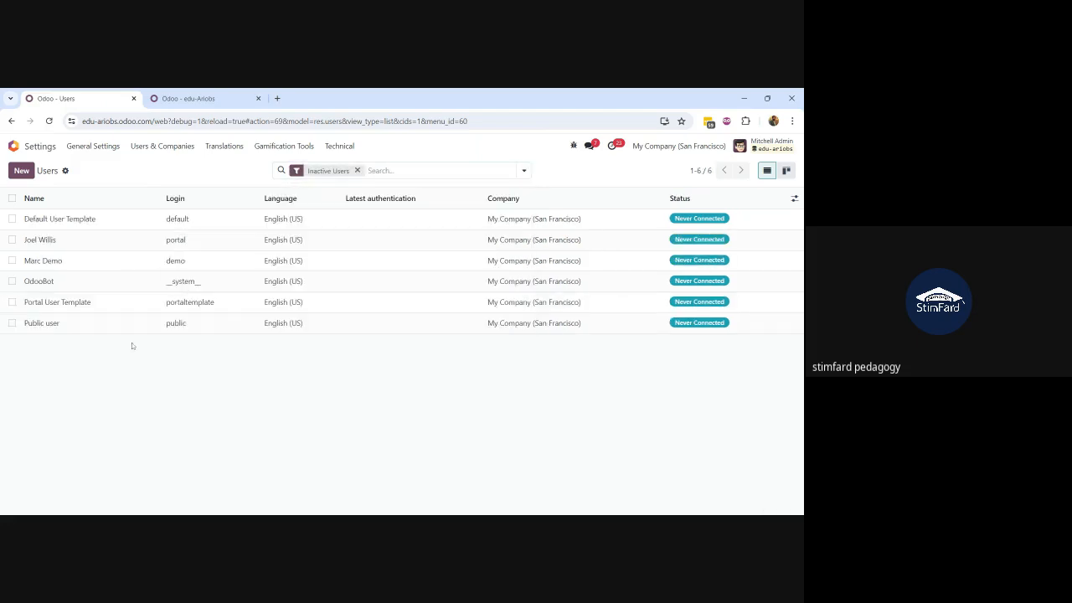
Step: Rename the inactive OdooBot user as Odoo System User, save the change and return to the Users list
{"action": "left_click", "coordinate": [64, 289]}
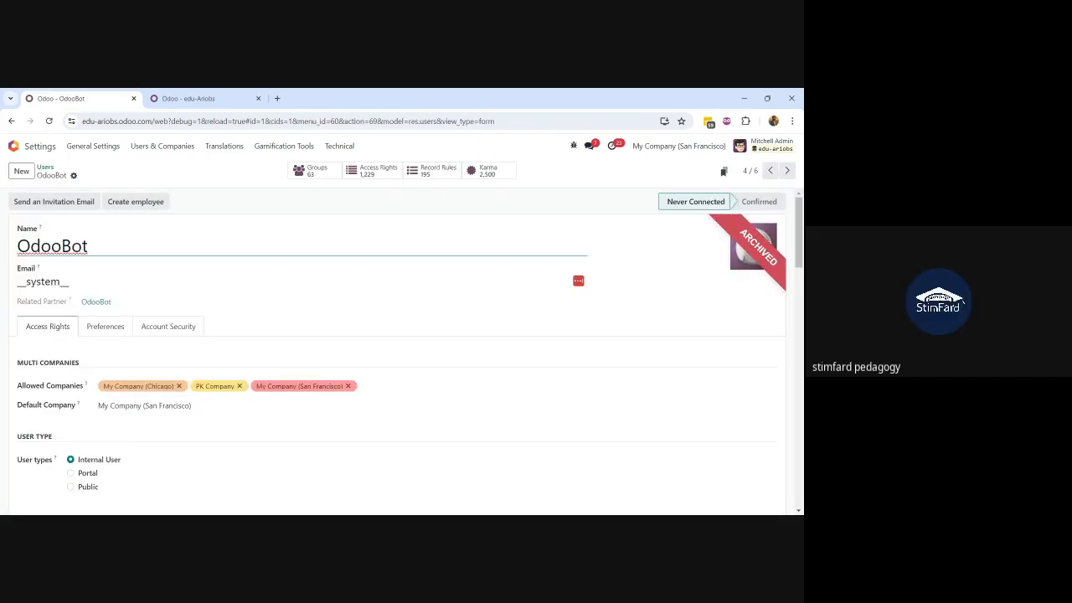
{"action": "key", "text": "BackSpace"}
{"action": "key", "text": "BackSpace"}
{"action": "key", "text": "BackSpace"}
{"action": "type", "text": "System"}
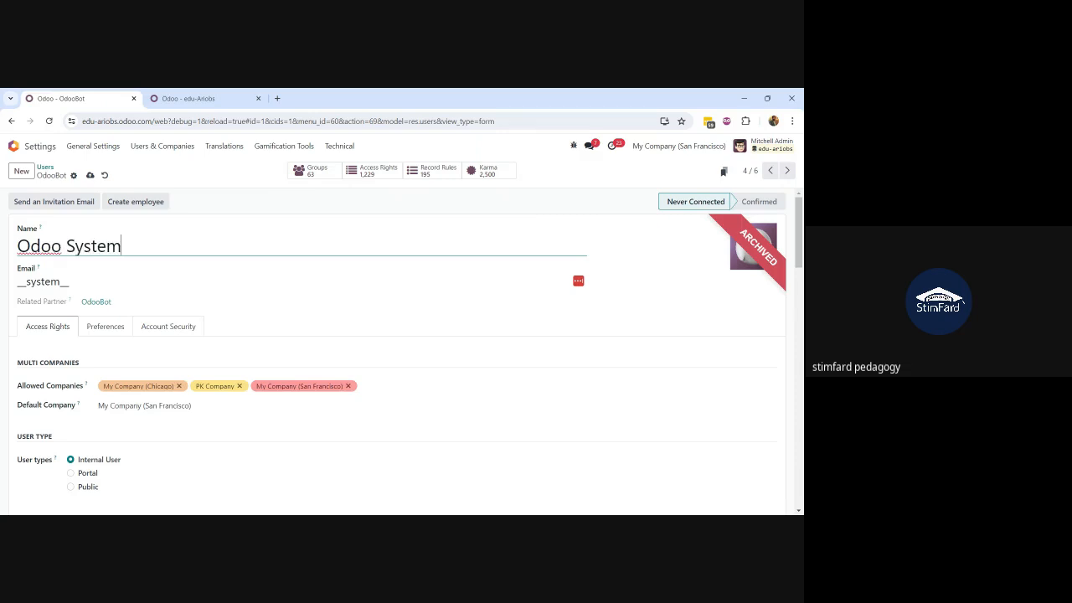
{"action": "type", "text": " User"}
{"action": "left_click", "coordinate": [90, 175]}
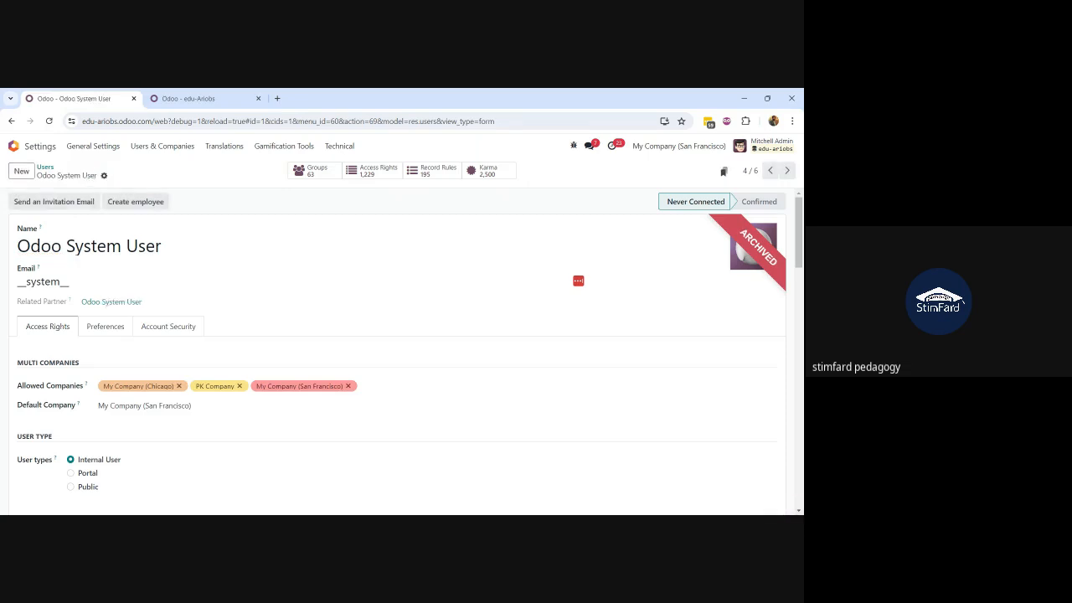
{"action": "left_click", "coordinate": [44, 169]}
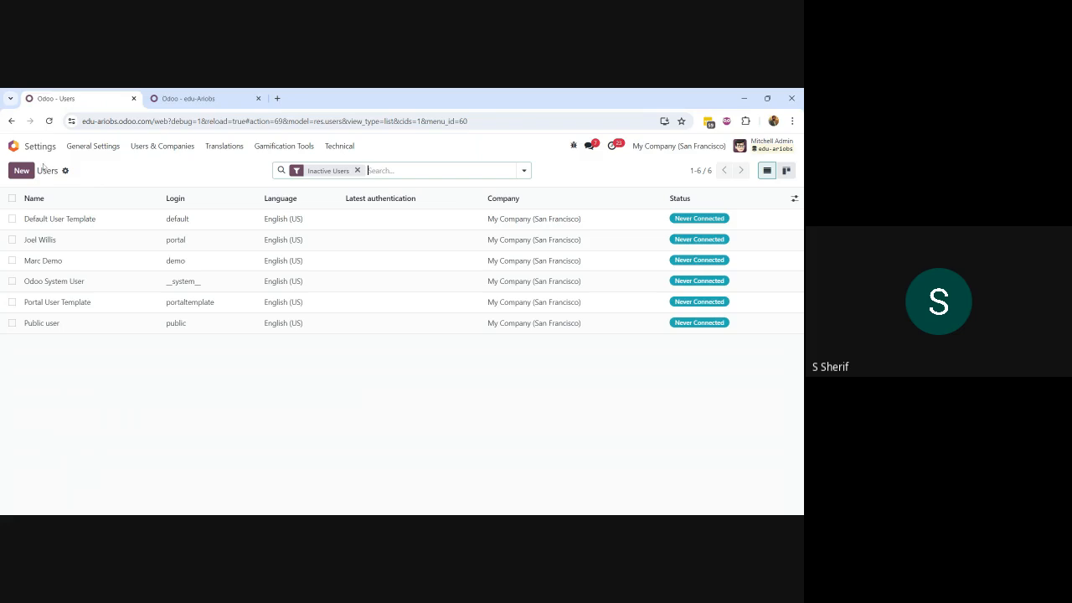
Step: Set the edu-Ariobs warehouse's incoming shipments to receive goods in input, then quality and then stock (3 steps), save, and return to the app overview
{"action": "left_click", "coordinate": [14, 146]}
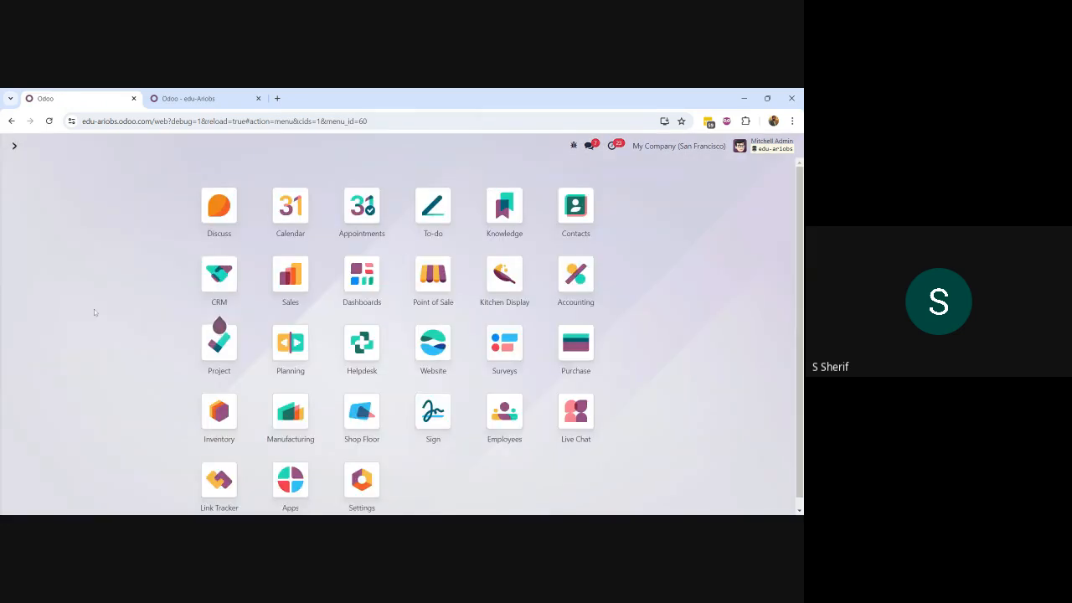
{"action": "type", "text": "inve"}
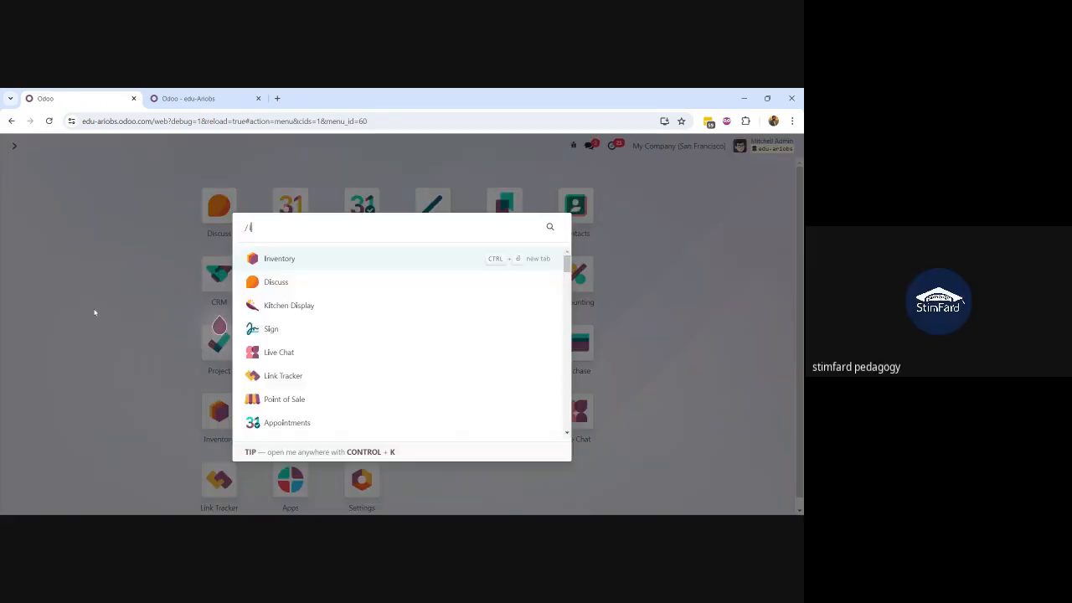
{"action": "type", "text": "n"}
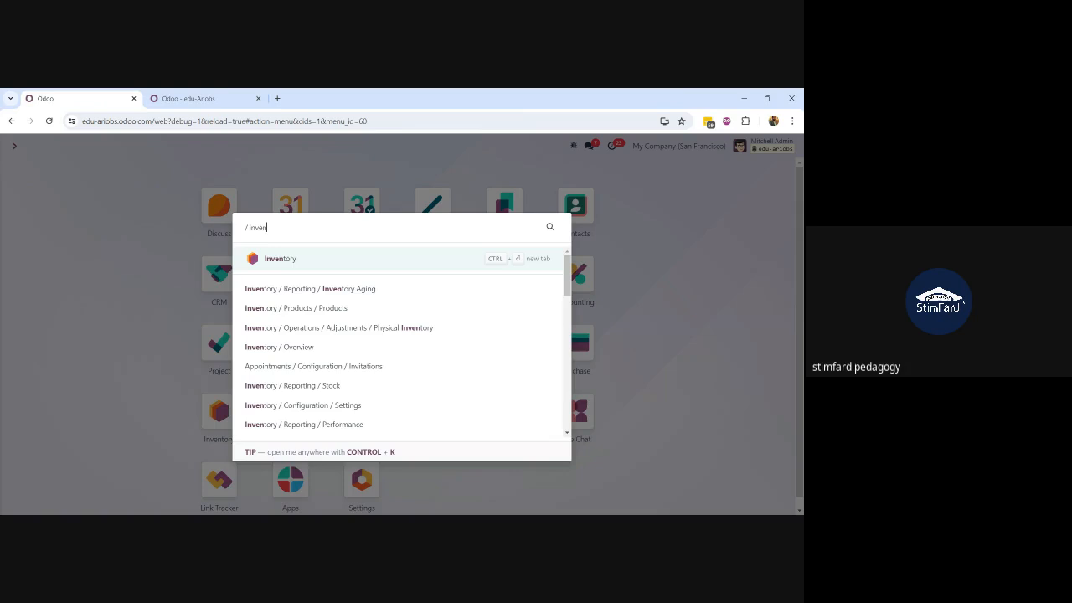
{"action": "left_click", "coordinate": [292, 254]}
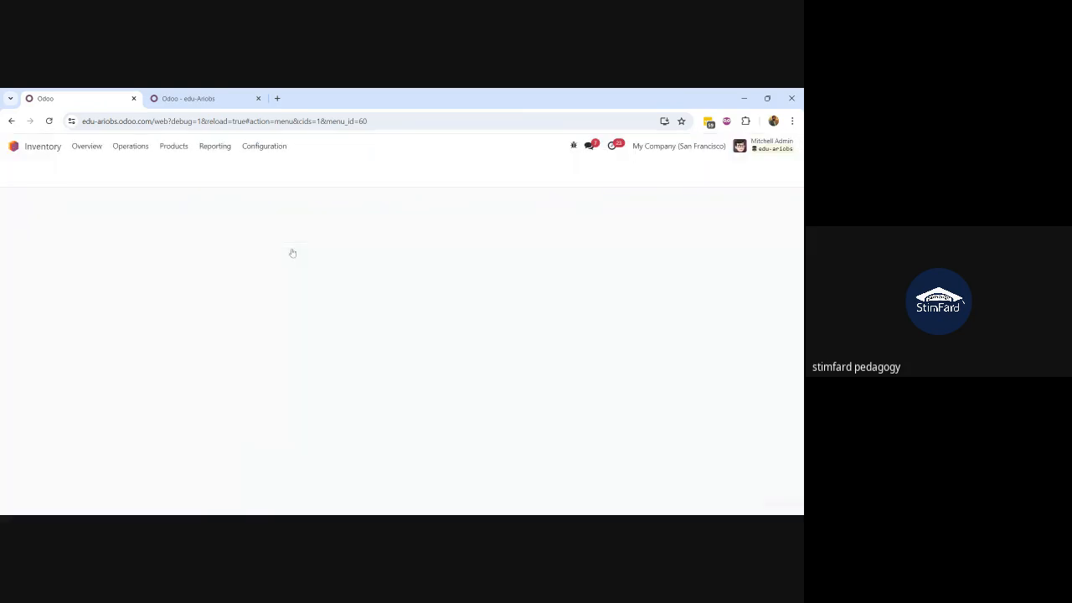
{"action": "left_click", "coordinate": [270, 148]}
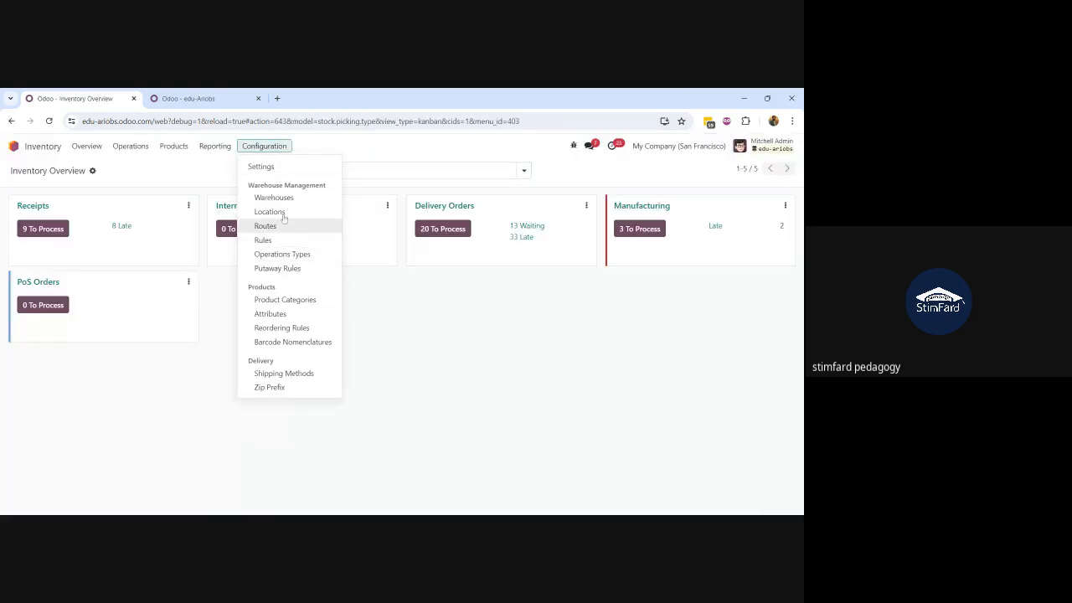
{"action": "left_click", "coordinate": [282, 202]}
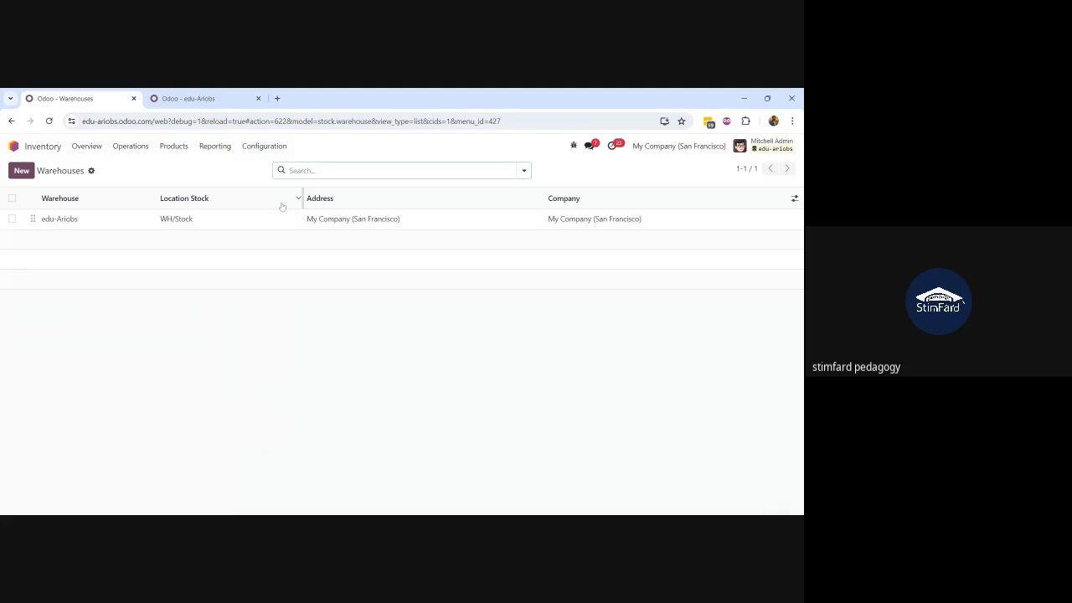
{"action": "left_click", "coordinate": [192, 219]}
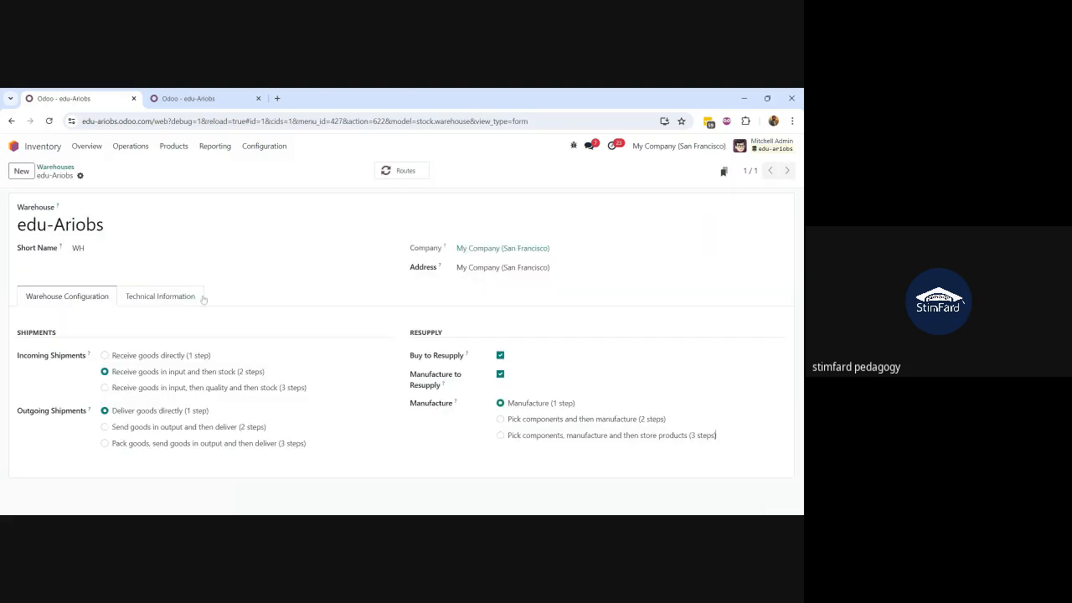
{"action": "left_click", "coordinate": [105, 388]}
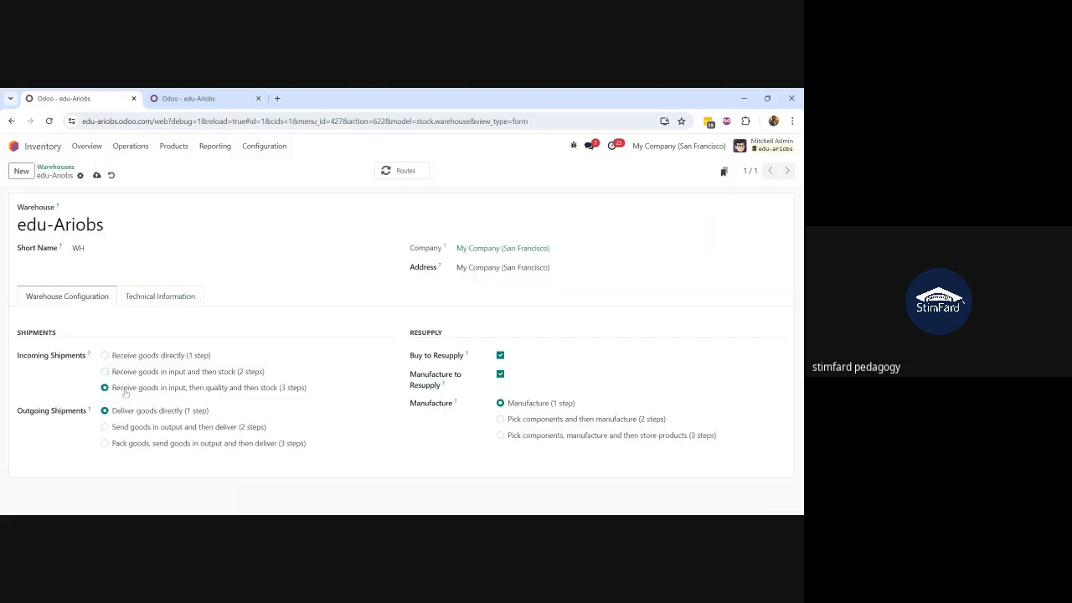
{"action": "left_click", "coordinate": [96, 175]}
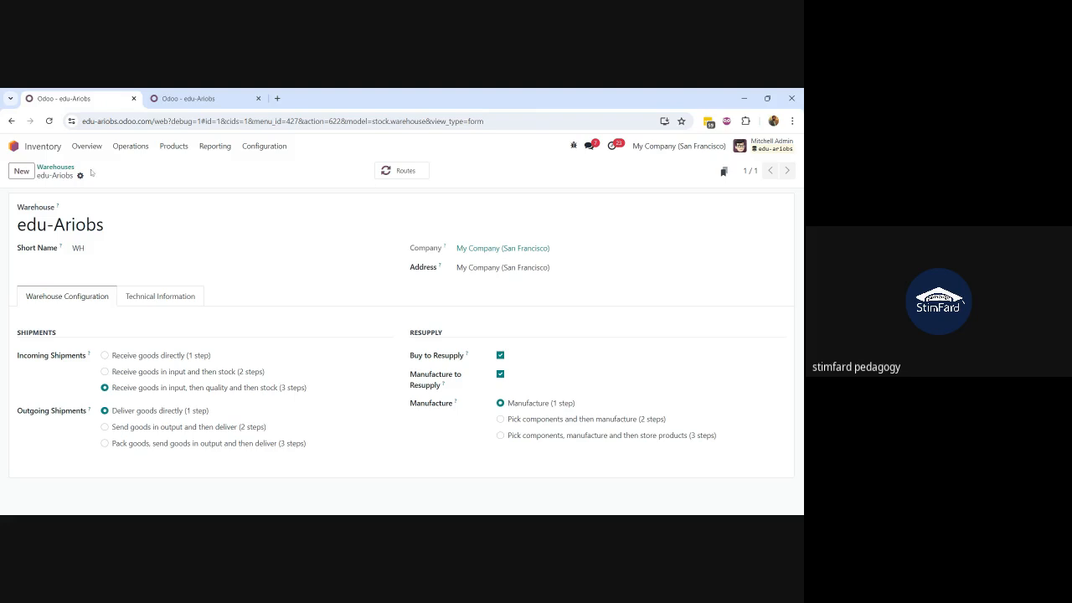
{"action": "left_click", "coordinate": [14, 146]}
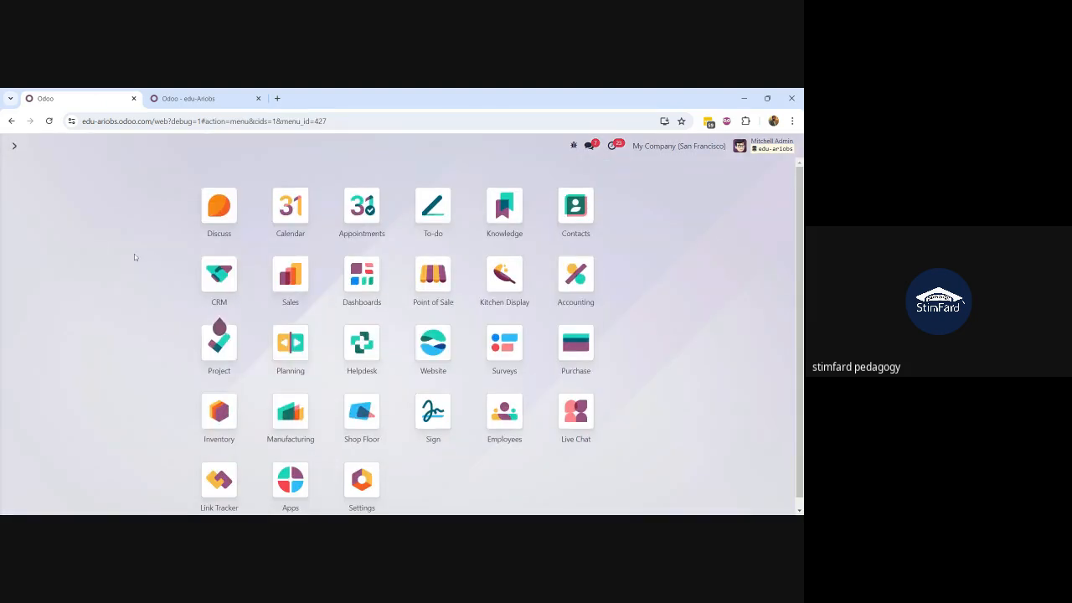
{"action": "type", "text": "plu"}
{"action": "key", "text": "BackSpace"}
{"action": "key", "text": "BackSpace"}
{"action": "key", "text": "BackSpace"}
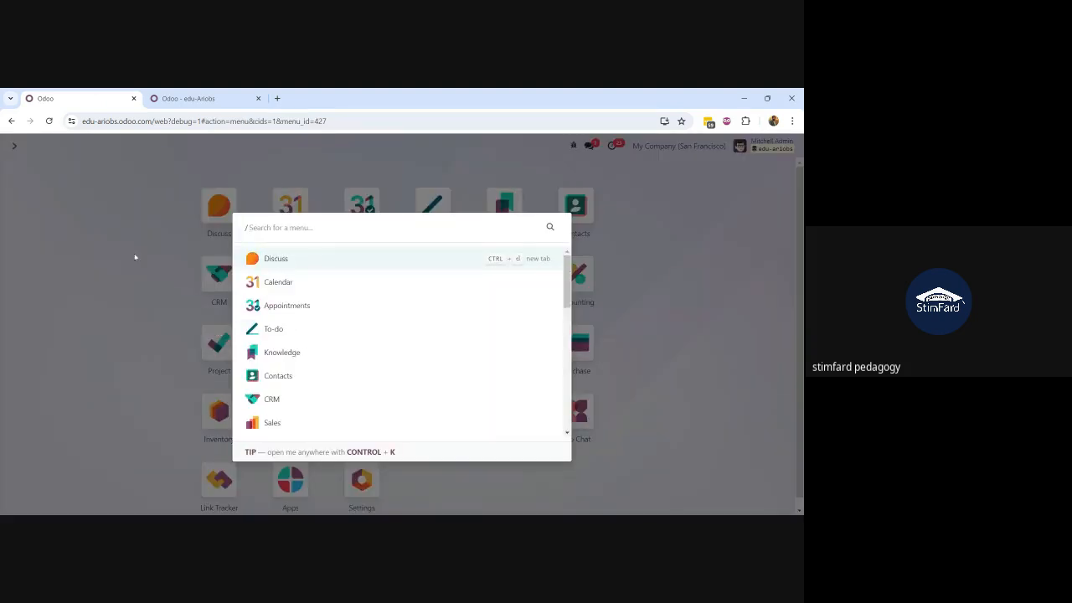
{"action": "key", "text": "Escape"}
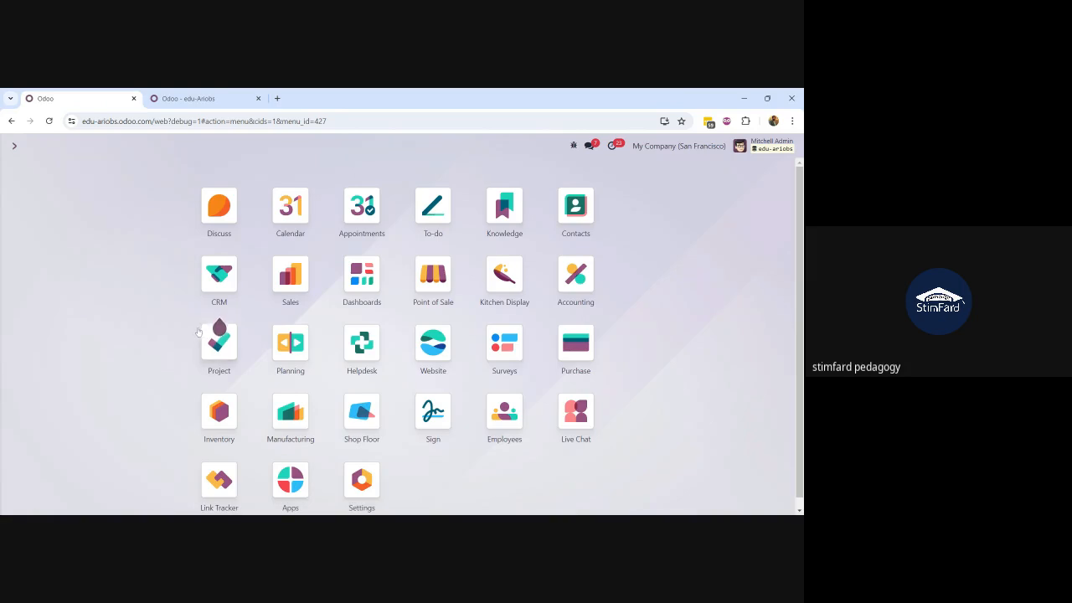
Step: Open the Inventory app's receipts to process and validate receipt WH/IN/00002
{"action": "key", "text": "ctrl+k"}
{"action": "type", "text": "inven"}
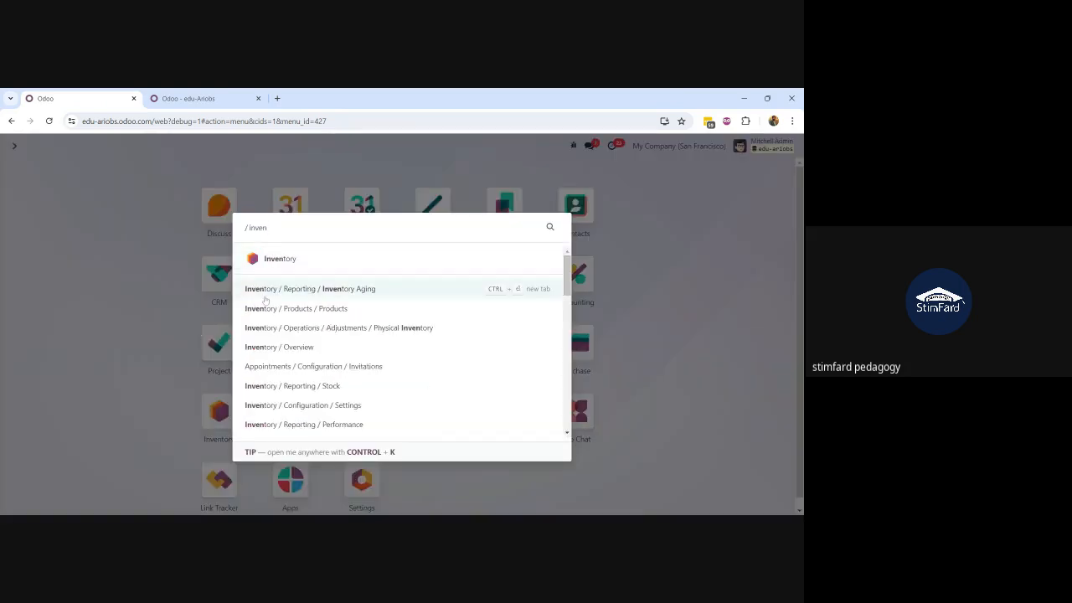
{"action": "left_click", "coordinate": [308, 265]}
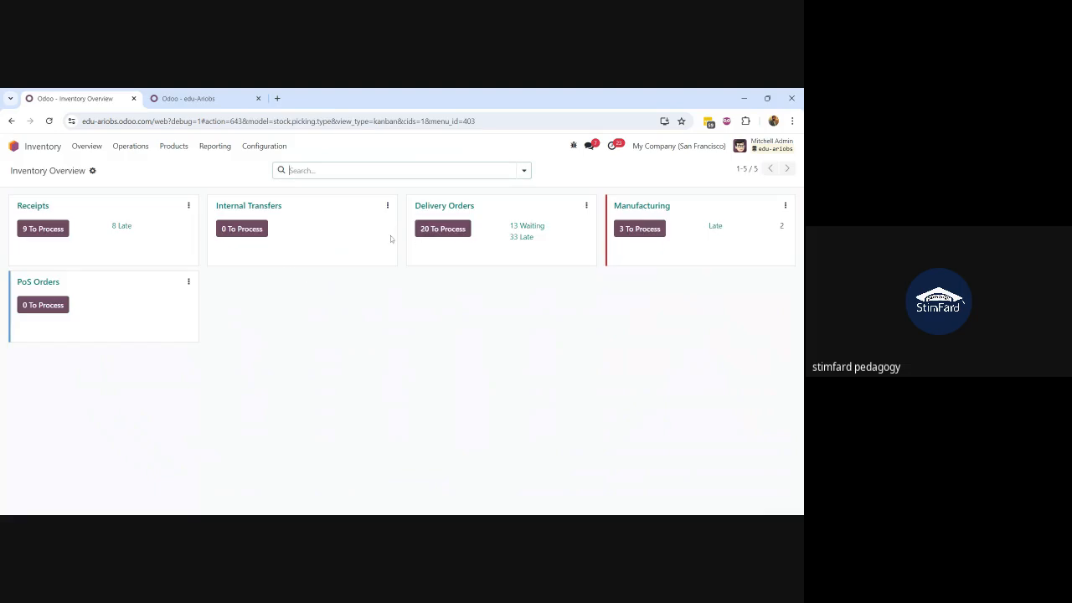
{"action": "left_click", "coordinate": [57, 228]}
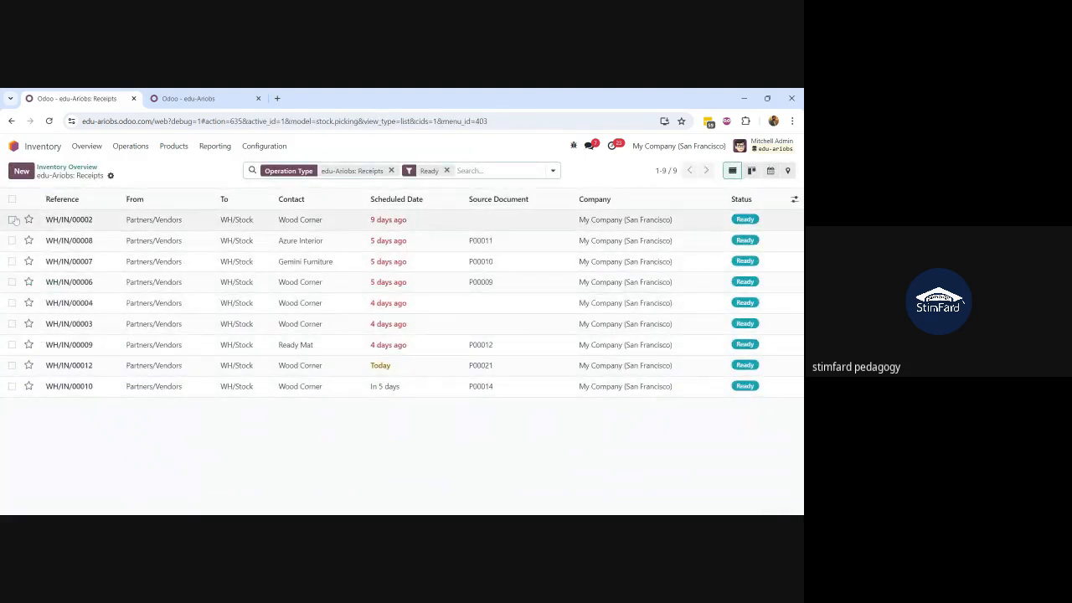
{"action": "left_click", "coordinate": [94, 224]}
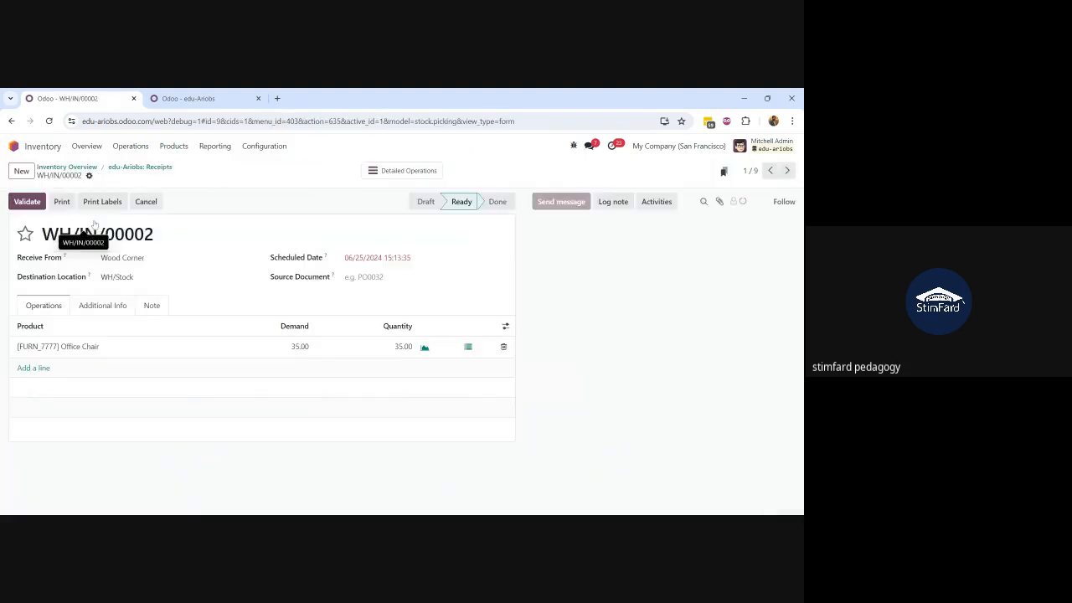
{"action": "left_click", "coordinate": [27, 202]}
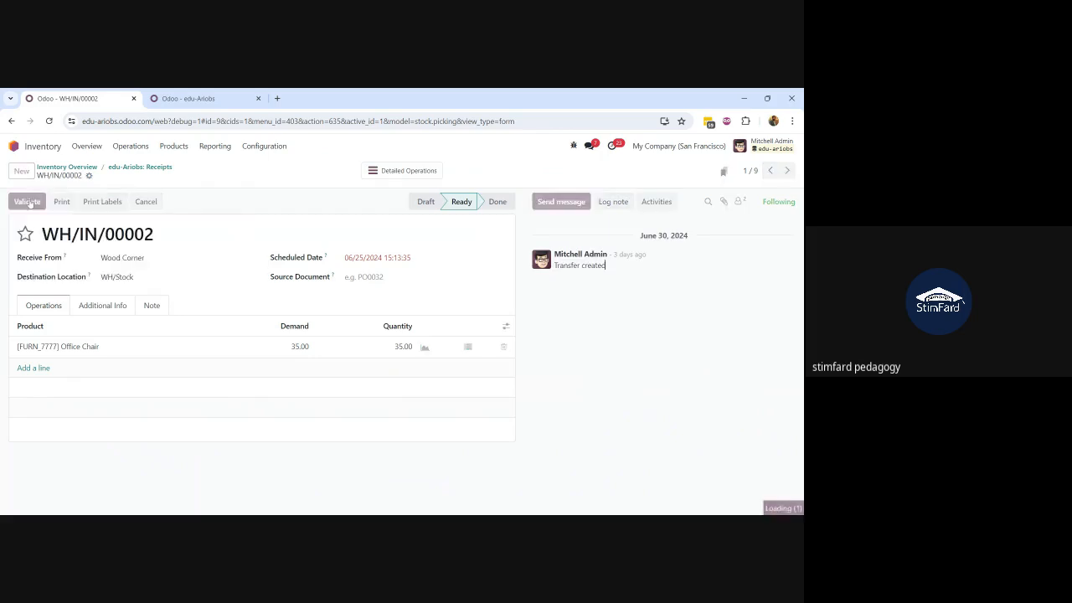
Step: Validate receipts WH/IN/00008 and WH/IN/00007, and advance past WH/IN/00006 to receipt WH/IN/00004
{"action": "left_click", "coordinate": [786, 170]}
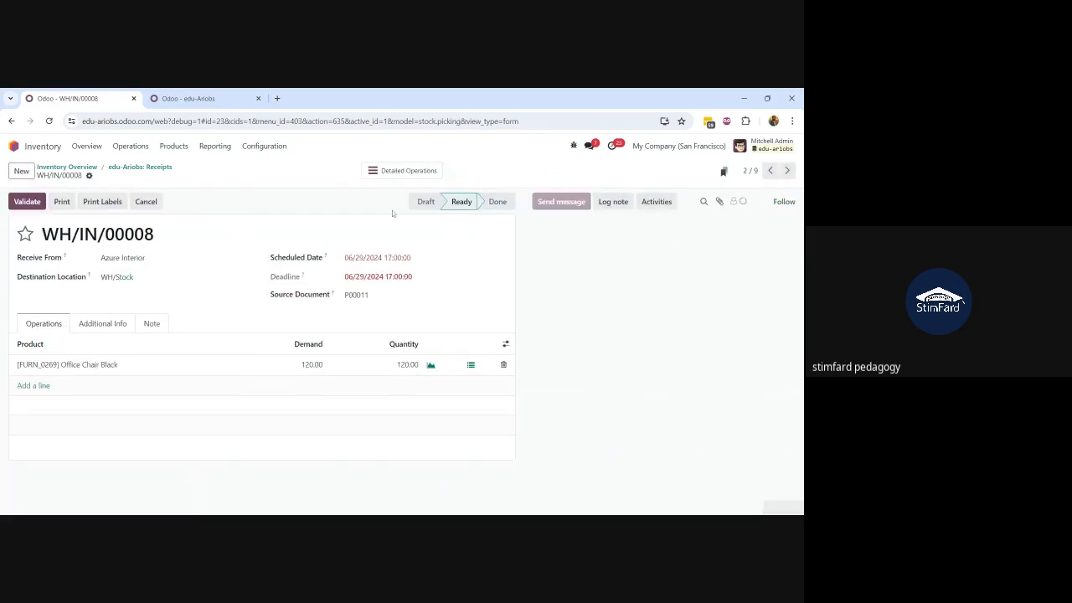
{"action": "left_click", "coordinate": [28, 202]}
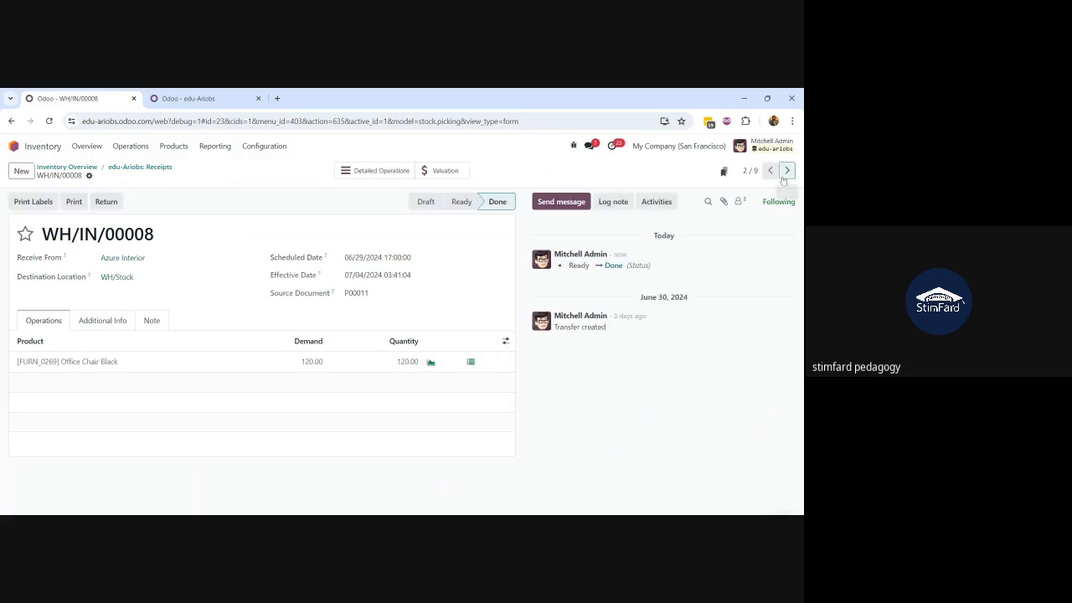
{"action": "left_click", "coordinate": [786, 170]}
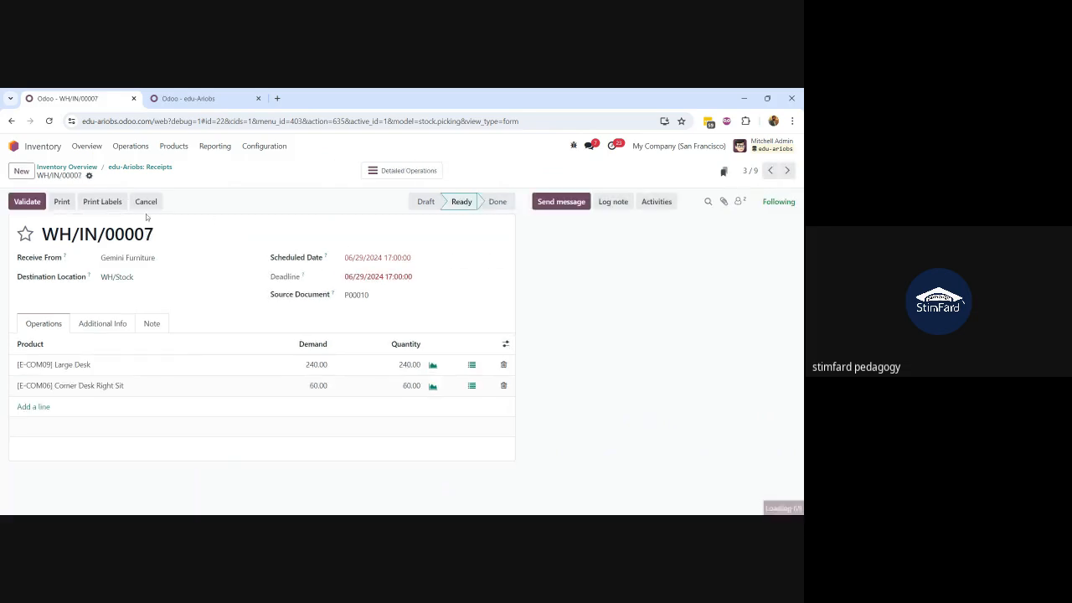
{"action": "left_click", "coordinate": [27, 202]}
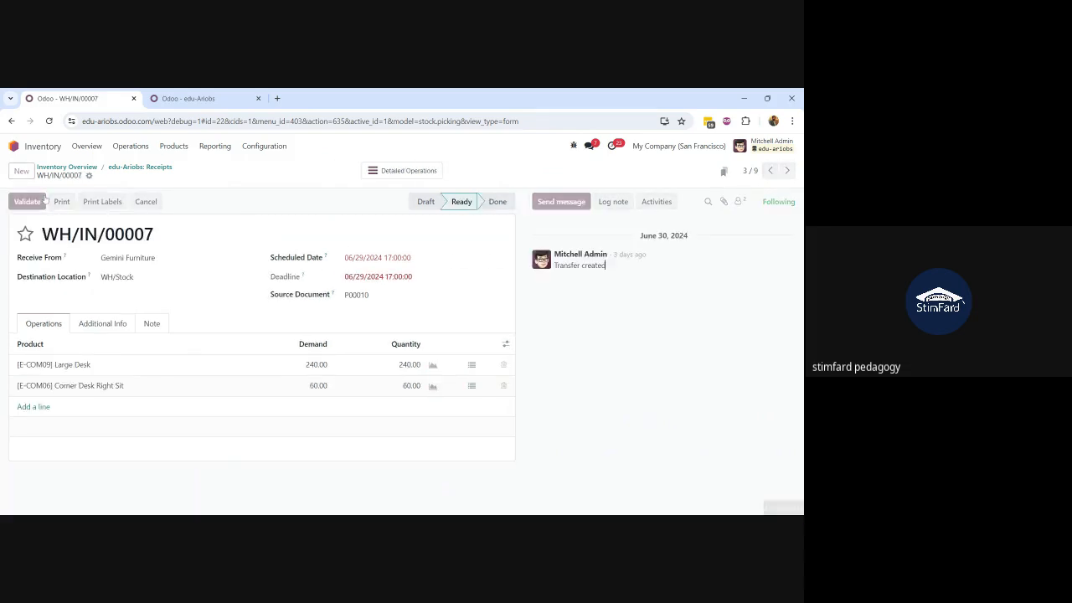
{"action": "left_click", "coordinate": [786, 170]}
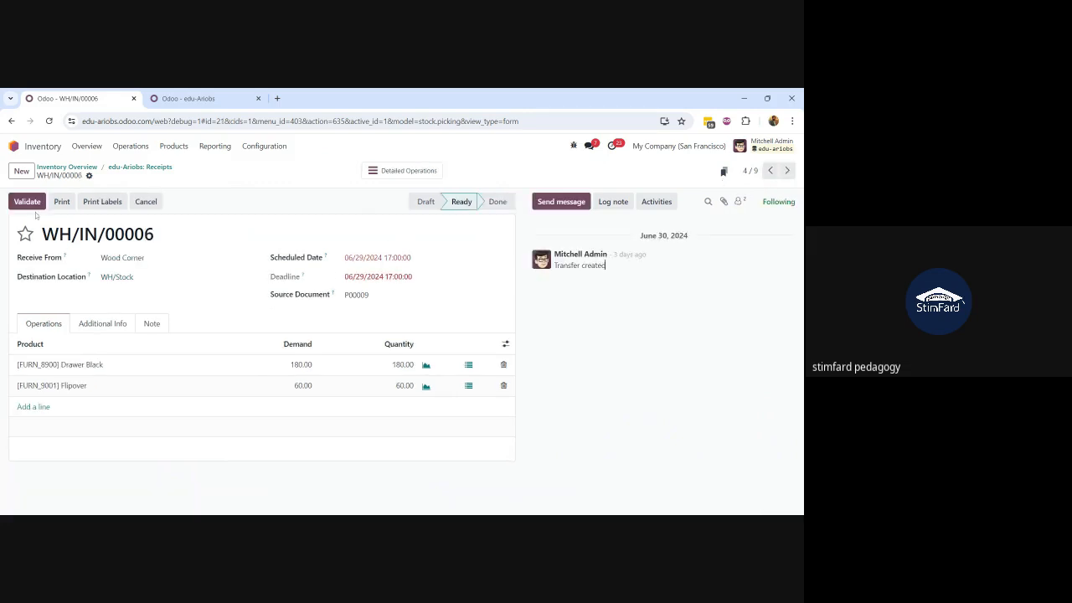
{"action": "left_click", "coordinate": [786, 170]}
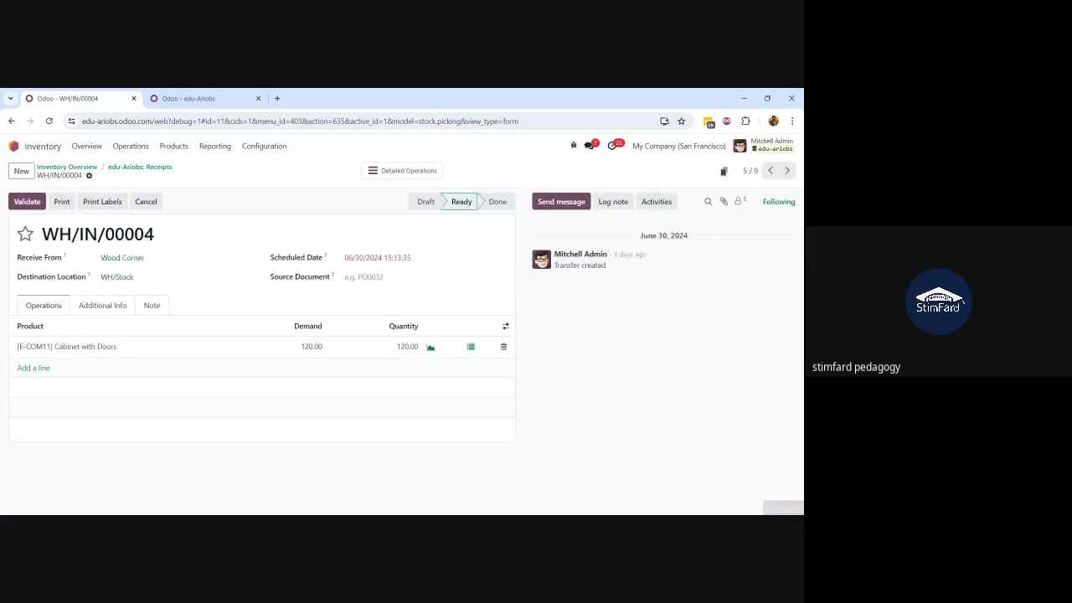
Step: Validate receipts WH/IN/00004, WH/IN/00003, WH/IN/00009 and WH/IN/00012, and advance to receipt WH/IN/00010
{"action": "left_click", "coordinate": [28, 201]}
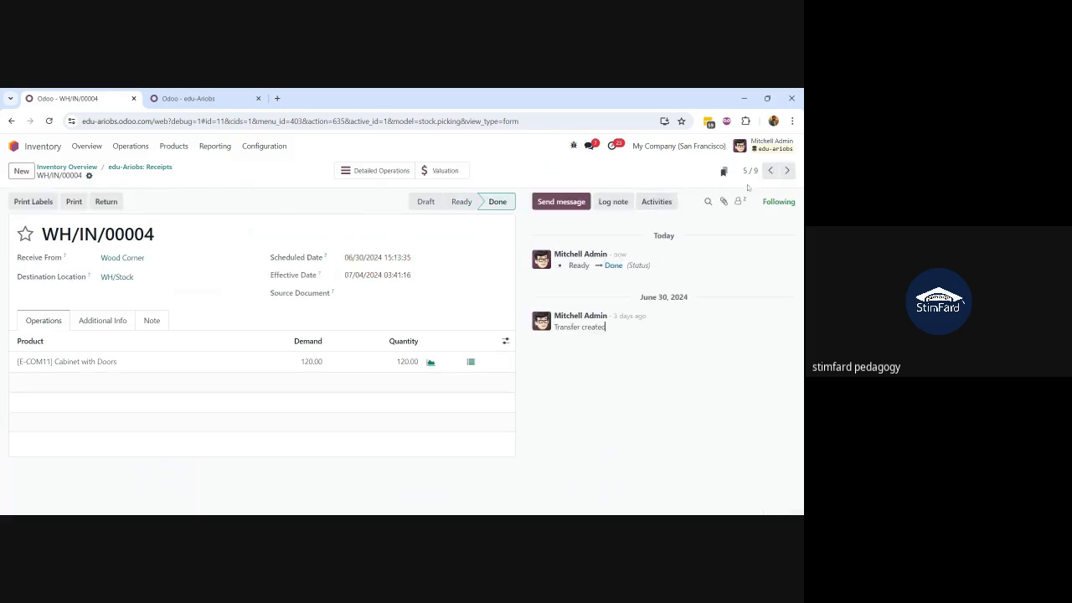
{"action": "left_click", "coordinate": [786, 170]}
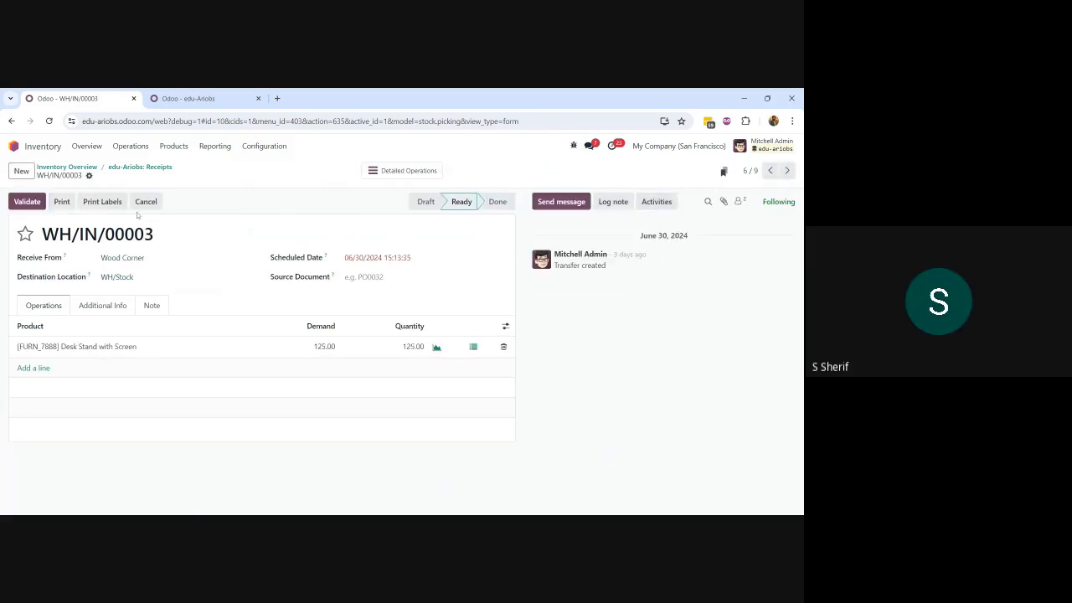
{"action": "left_click", "coordinate": [24, 203]}
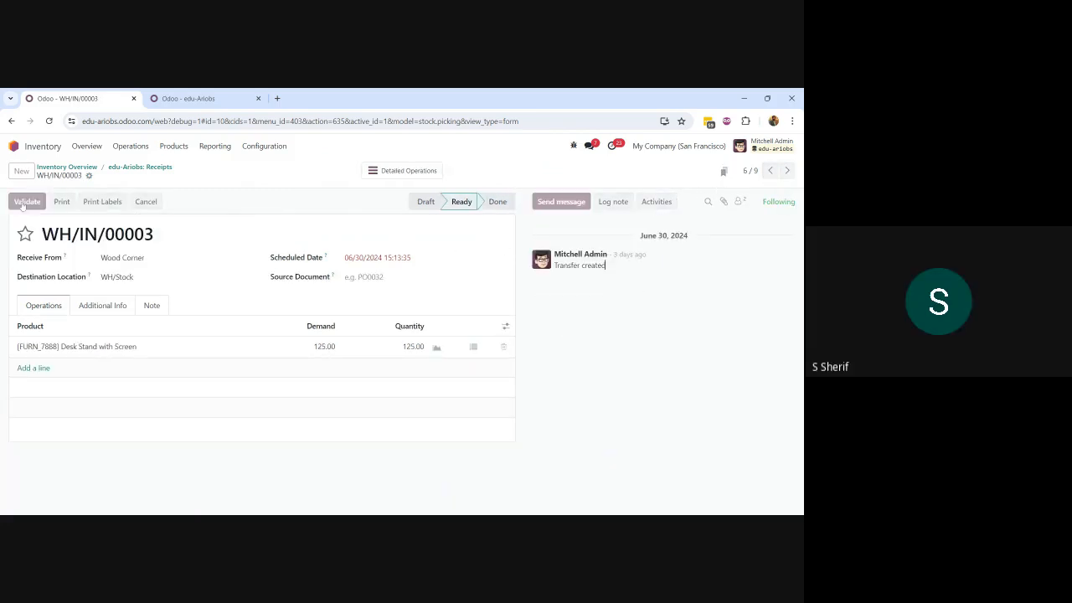
{"action": "left_click", "coordinate": [786, 170]}
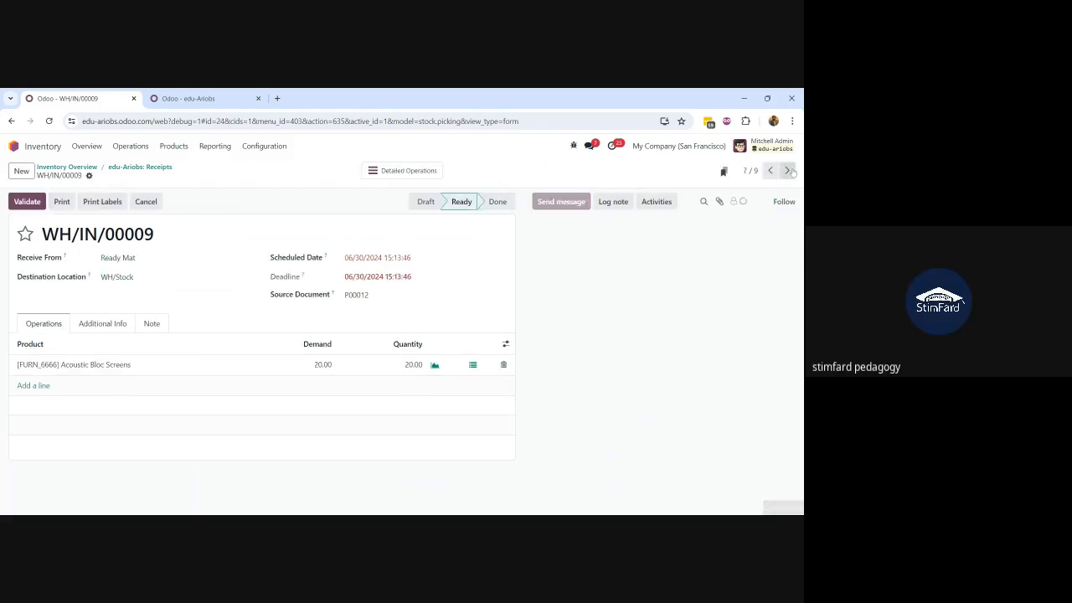
{"action": "left_click", "coordinate": [23, 204]}
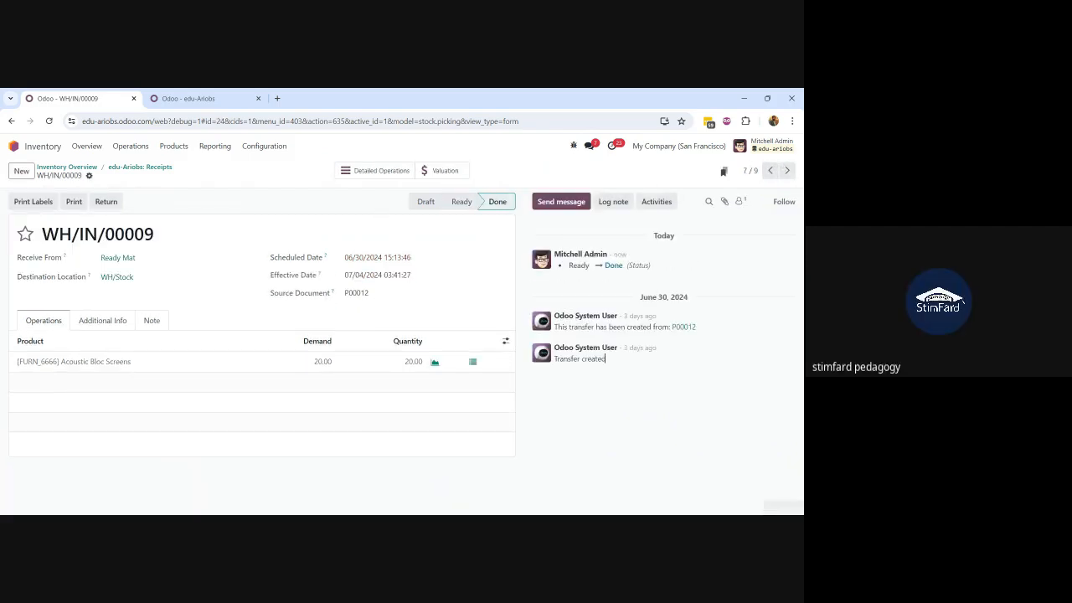
{"action": "left_click", "coordinate": [786, 170]}
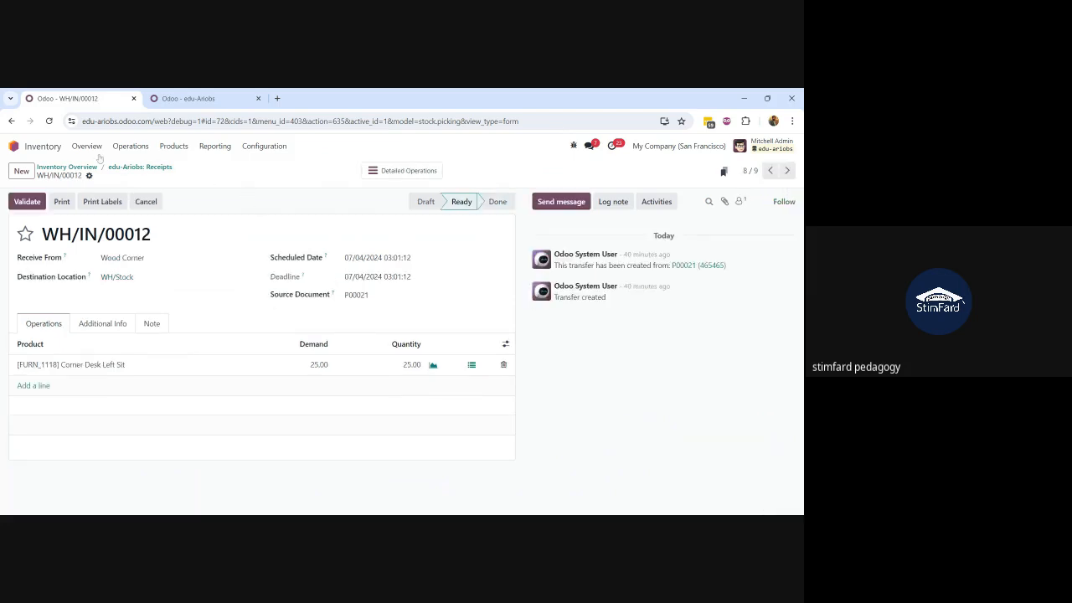
{"action": "left_click", "coordinate": [27, 201]}
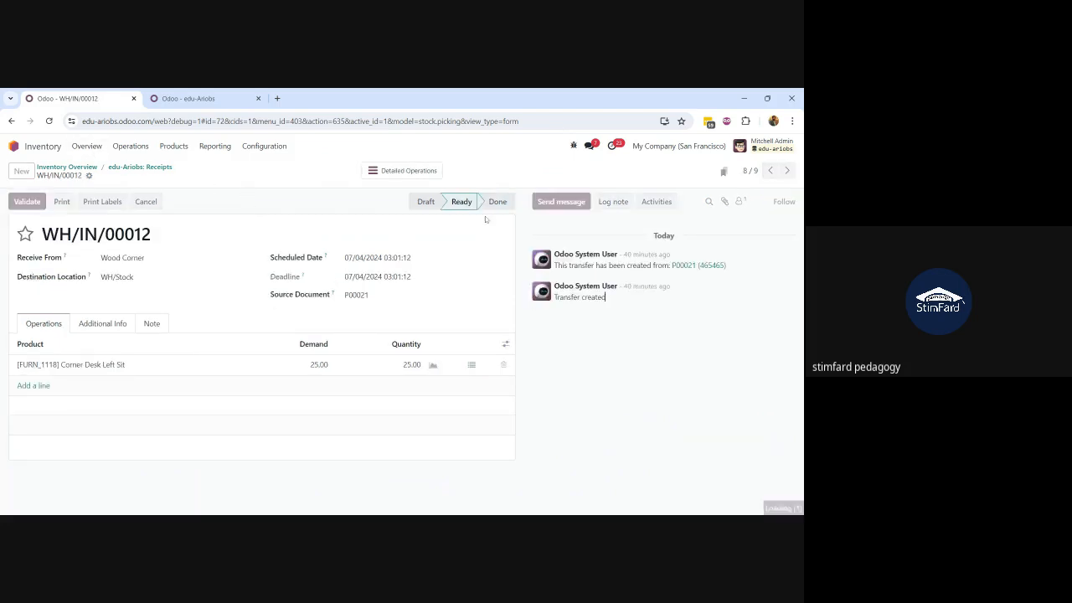
{"action": "left_click", "coordinate": [786, 170]}
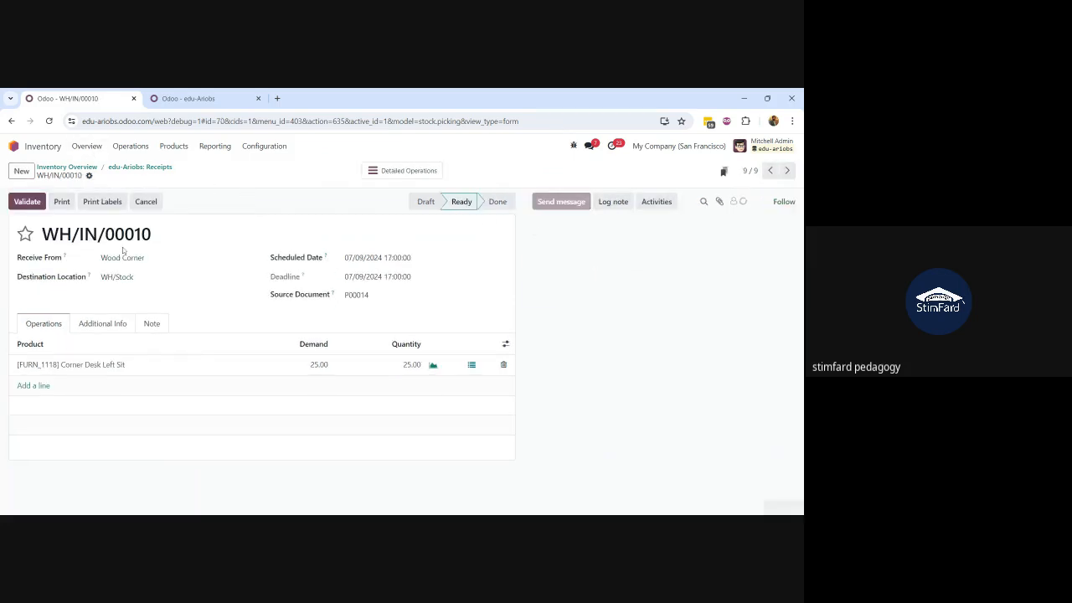
Step: Validate receipt WH/IN/00010 and return to the Inventory Overview
{"action": "left_click", "coordinate": [20, 206]}
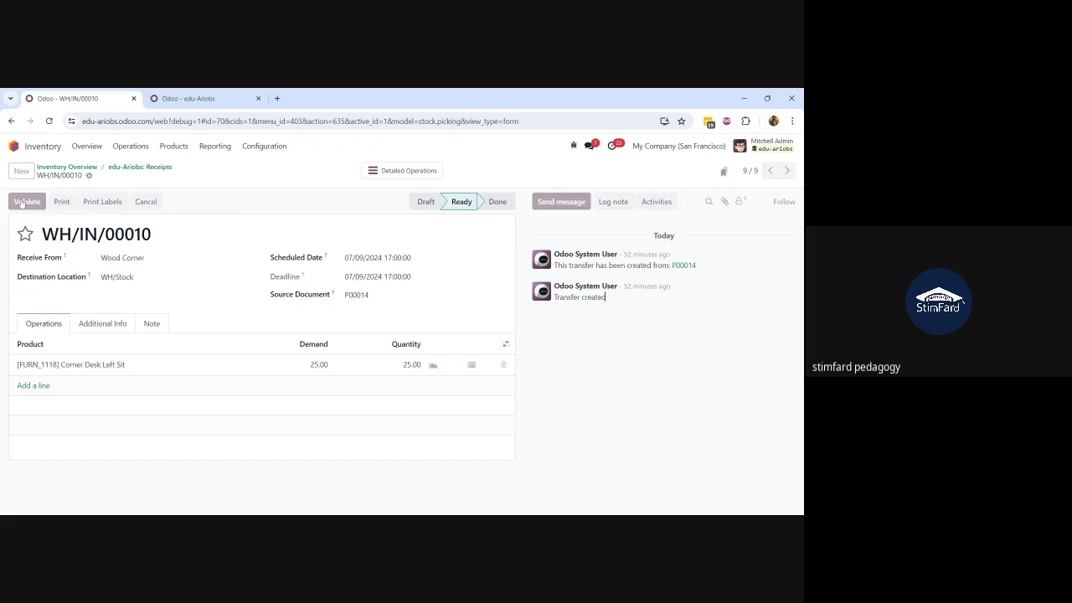
{"action": "left_click", "coordinate": [157, 169]}
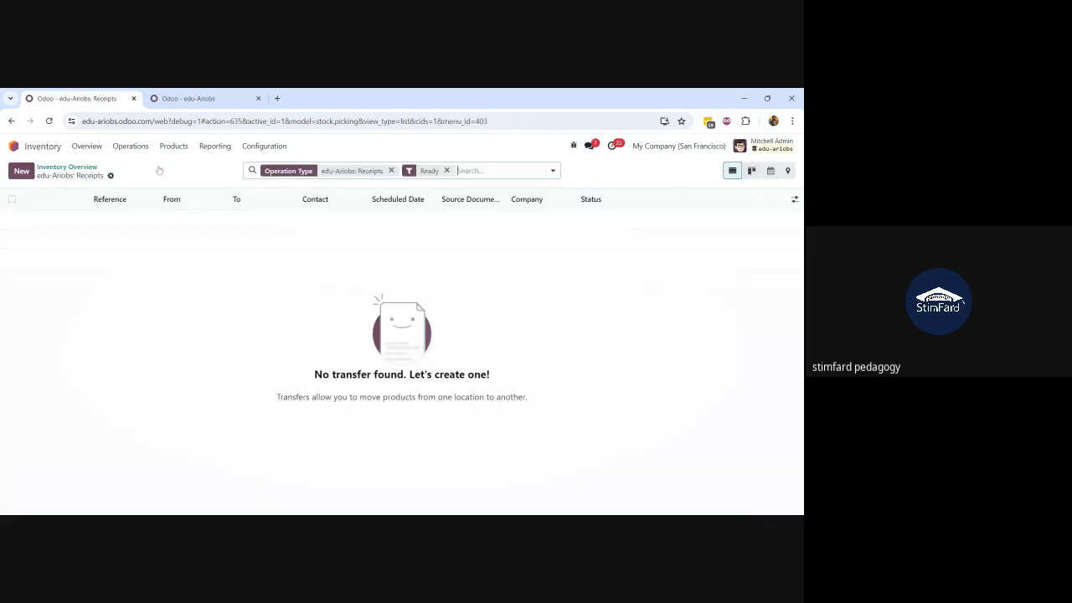
{"action": "left_click", "coordinate": [83, 167]}
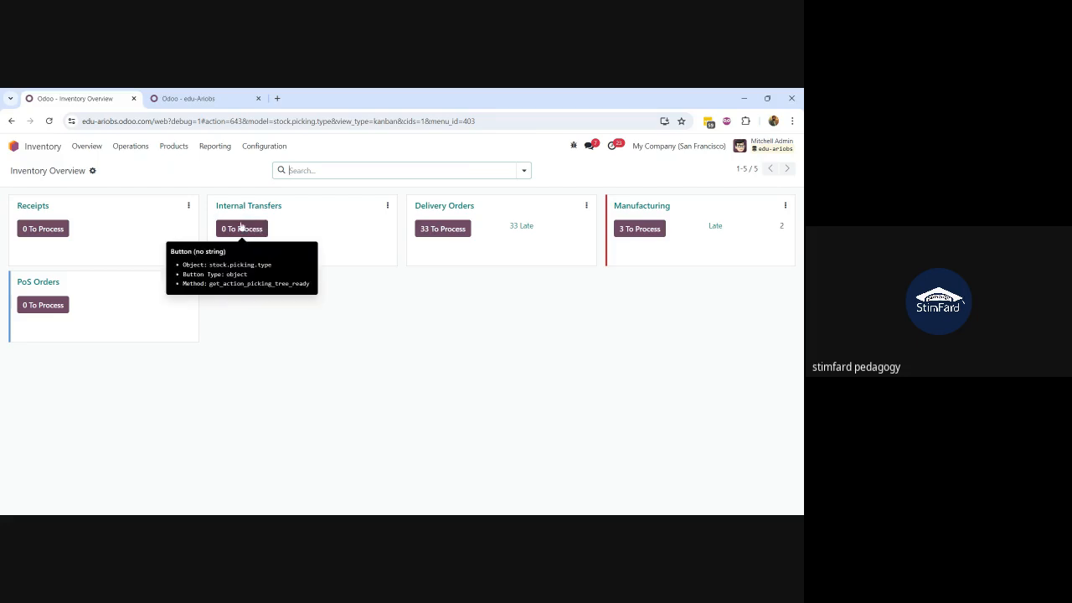
Step: Look at the Purchase app's requests for quotation in the warehouse browser tab, and return to the app overview
{"action": "left_click", "coordinate": [201, 98]}
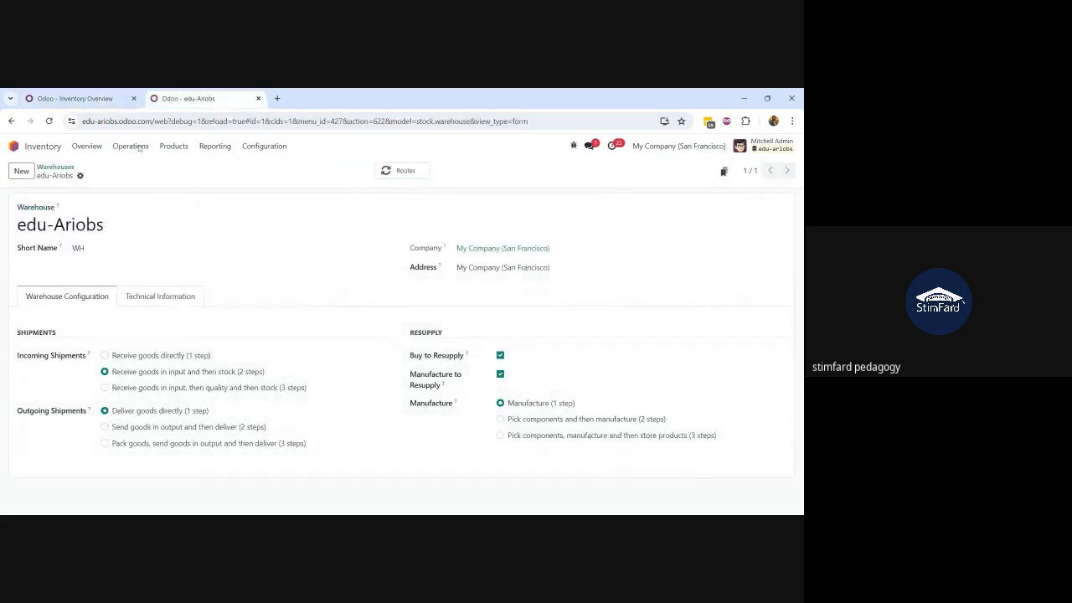
{"action": "left_click", "coordinate": [13, 147]}
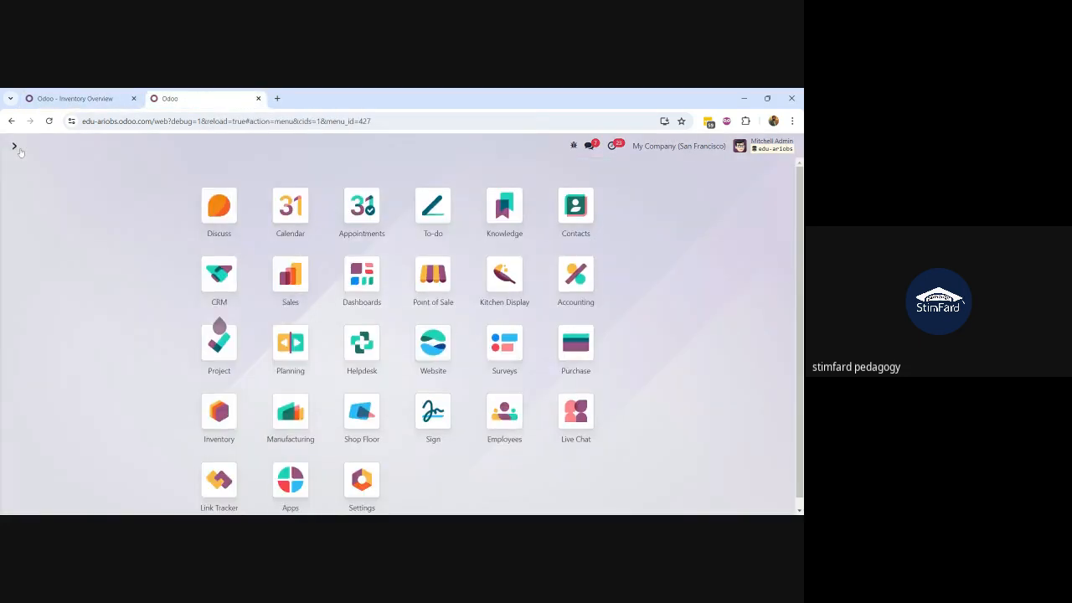
{"action": "type", "text": "purch"}
{"action": "key", "text": "Return"}
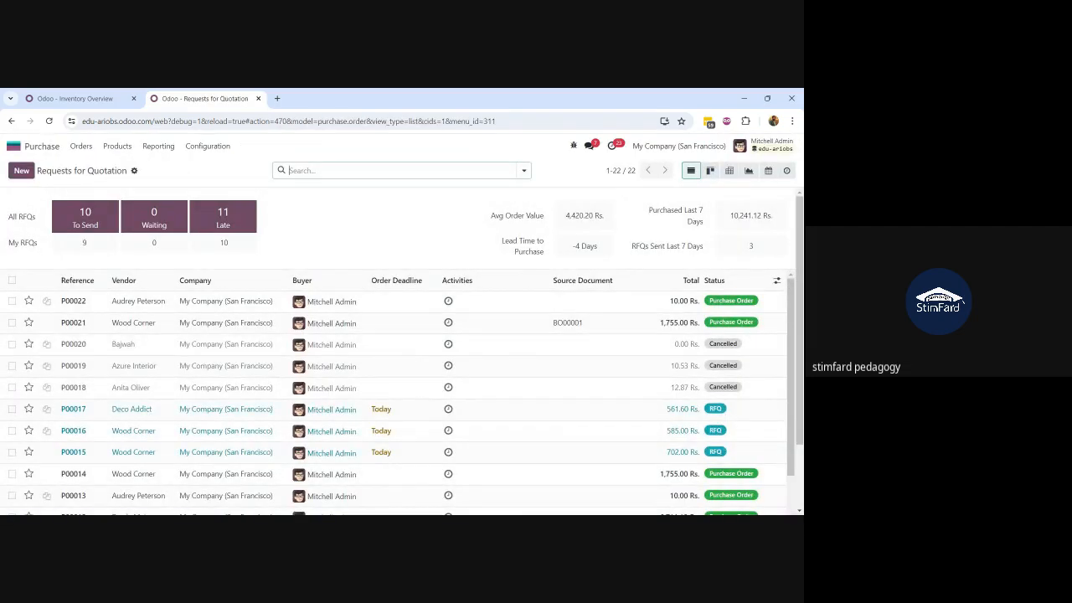
{"action": "left_click", "coordinate": [14, 145]}
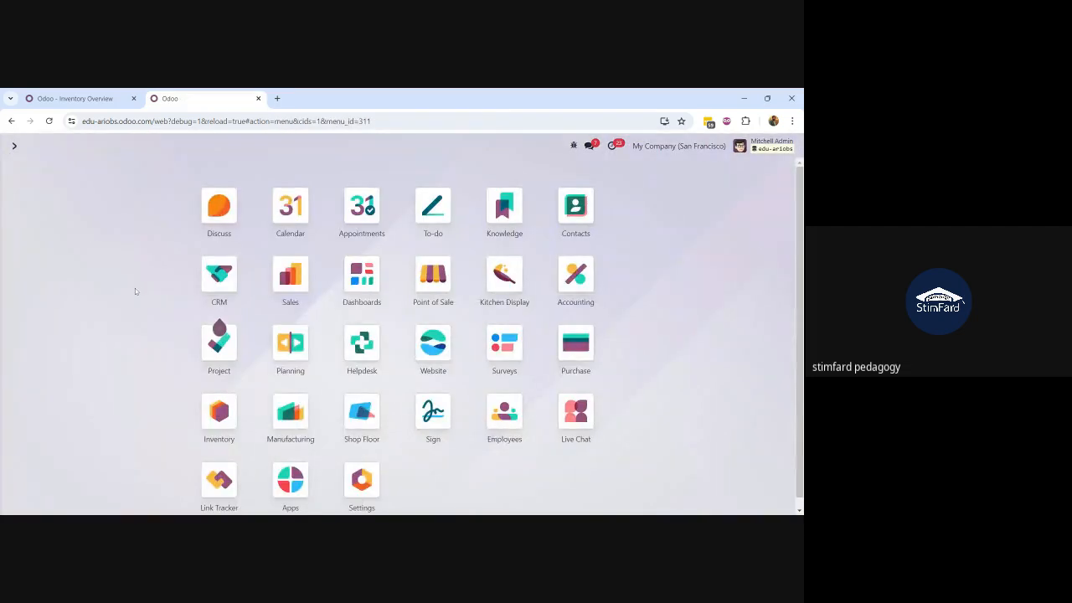
Step: Search the app overview for the Quality app, and check the Inventory Overview in the other browser tab
{"action": "type", "text": "qua"}
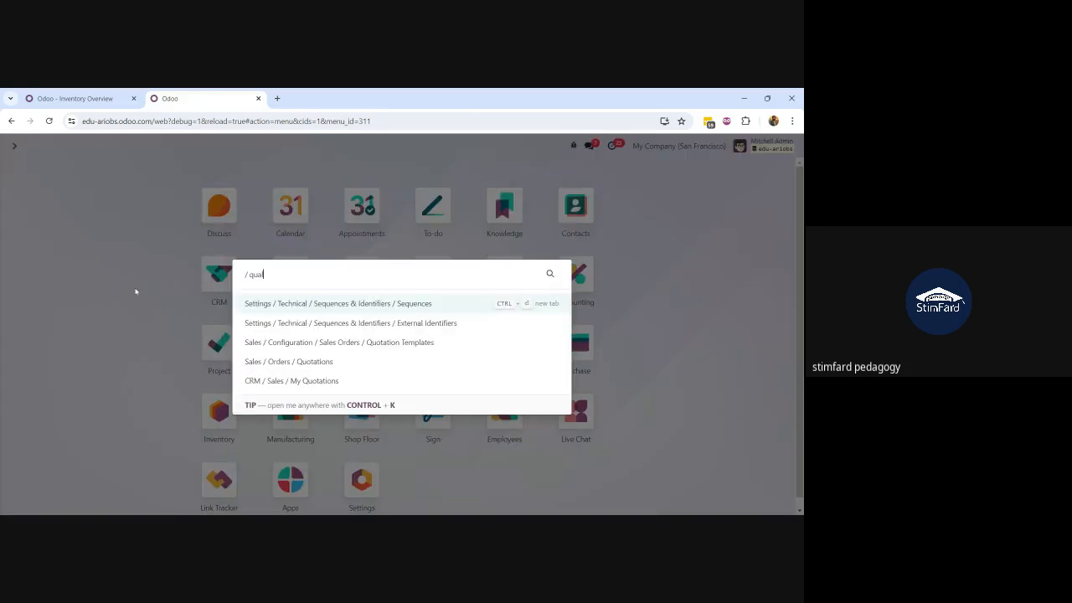
{"action": "type", "text": "l"}
{"action": "key", "text": "BackSpace"}
{"action": "key", "text": "BackSpace"}
{"action": "key", "text": "BackSpace"}
{"action": "key", "text": "BackSpace"}
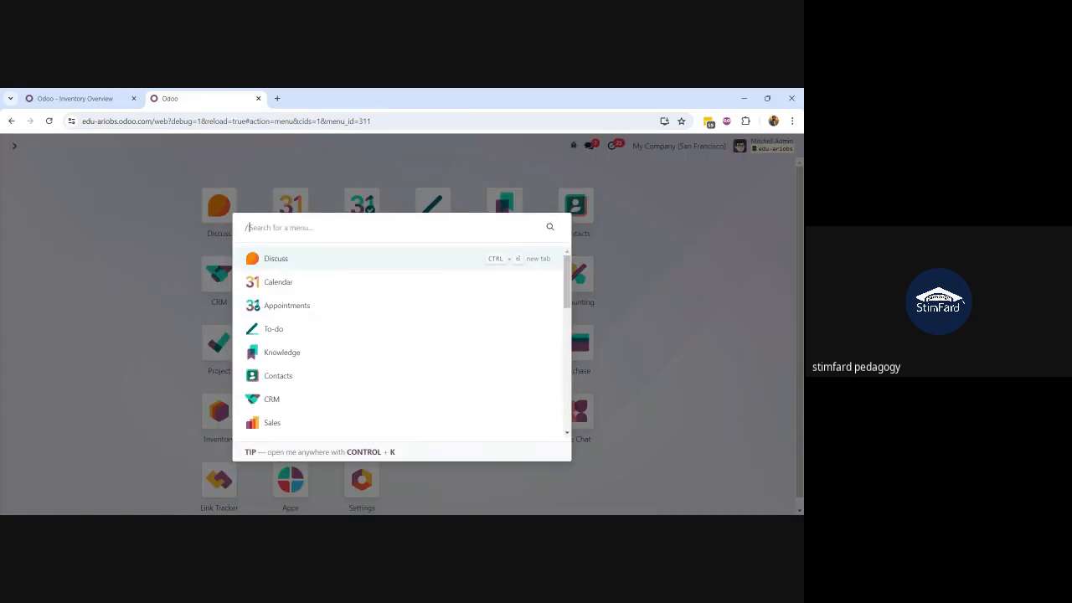
{"action": "left_click", "coordinate": [134, 288]}
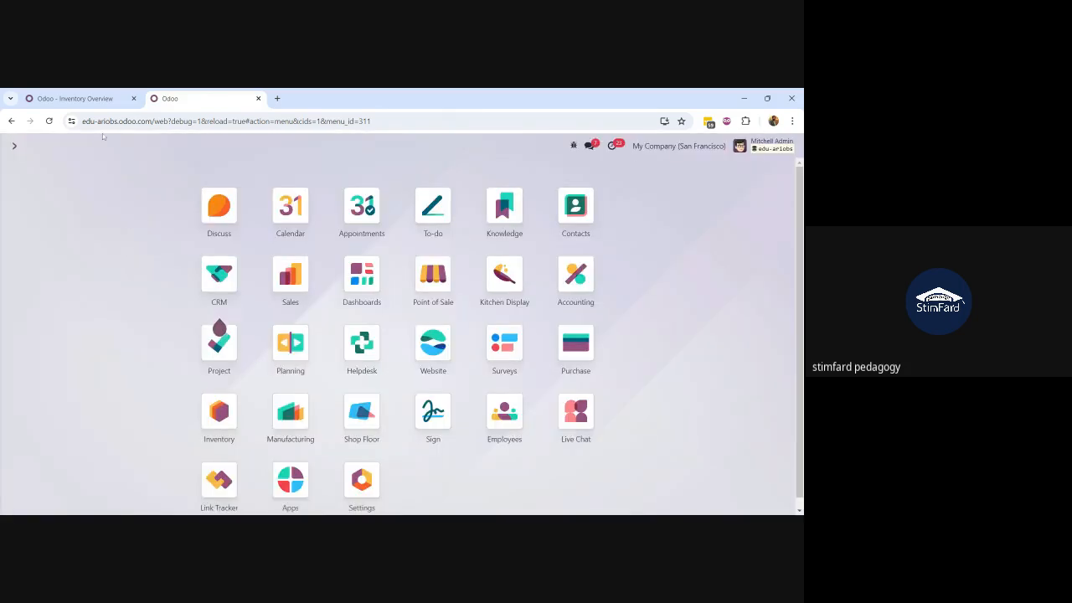
{"action": "left_click", "coordinate": [94, 104]}
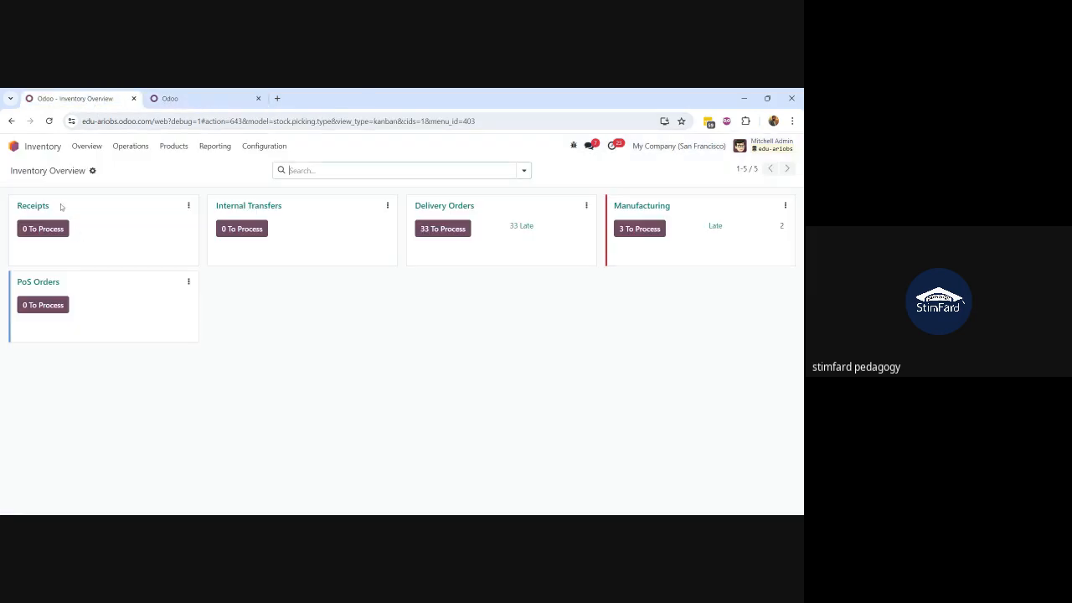
{"action": "left_click", "coordinate": [161, 98]}
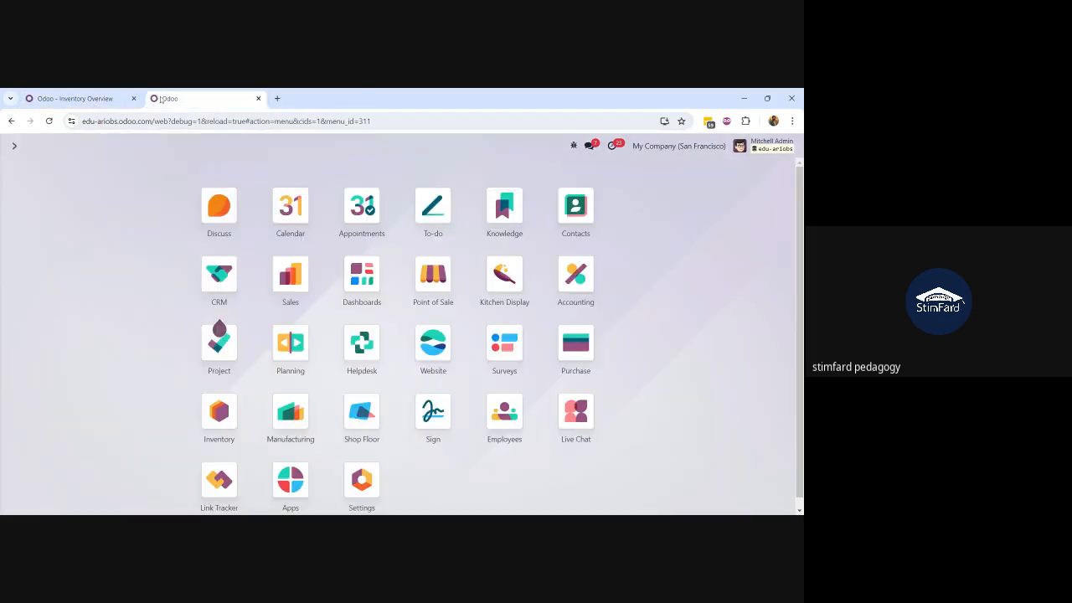
Step: Open purchase order P00022 in the Purchase app
{"action": "type", "text": "purc"}
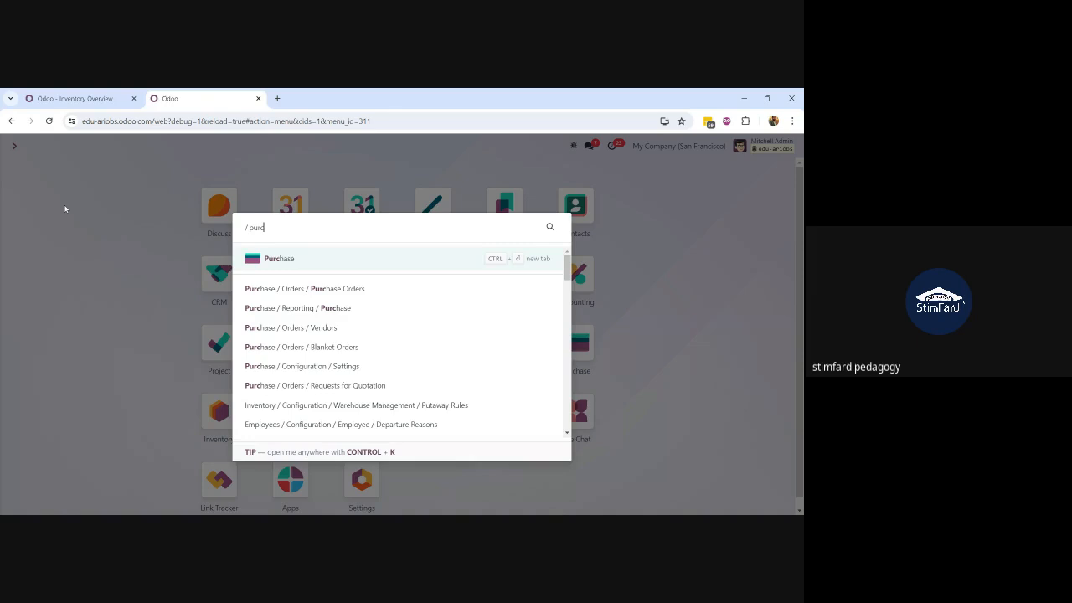
{"action": "left_click", "coordinate": [307, 265]}
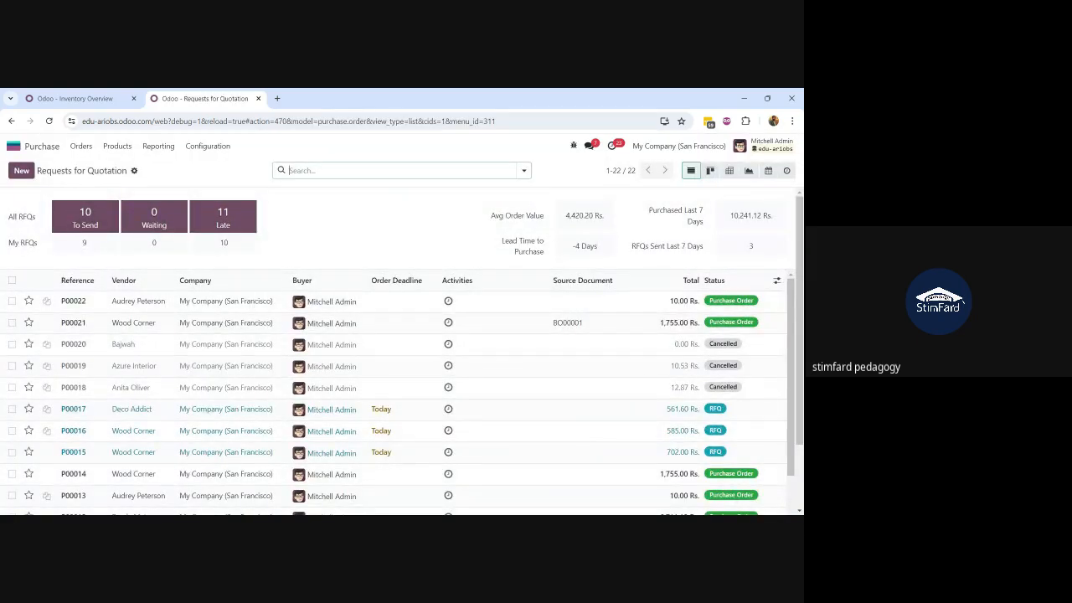
{"action": "left_click", "coordinate": [161, 308]}
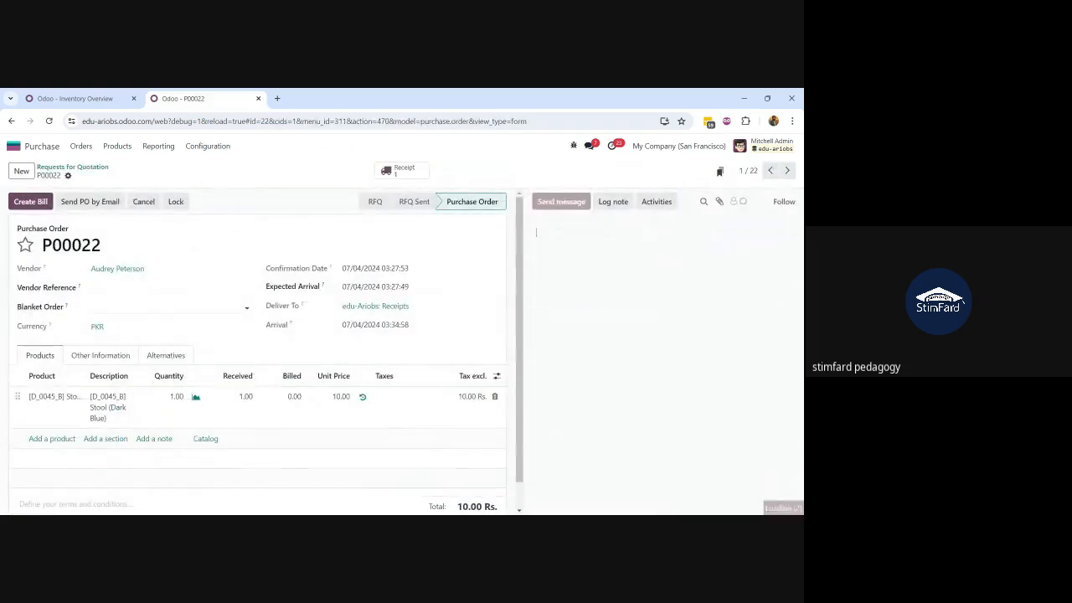
Step: Find the Quality module in Apps by searching for "quality", install it and acknowledge the demonstration data notice
{"action": "left_click", "coordinate": [14, 147]}
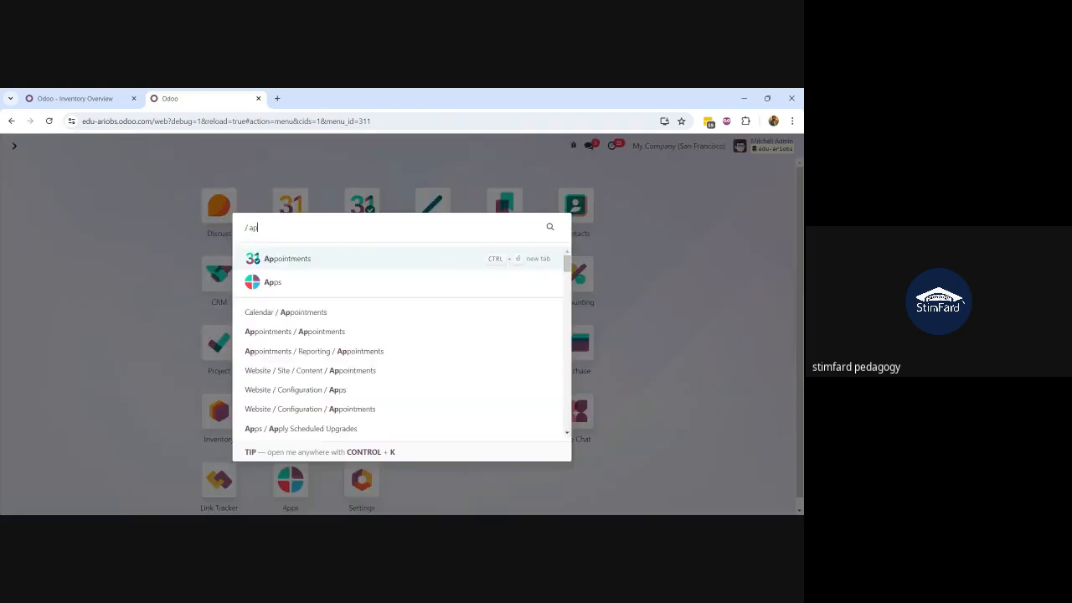
{"action": "type", "text": "apps"}
{"action": "left_click", "coordinate": [276, 258]}
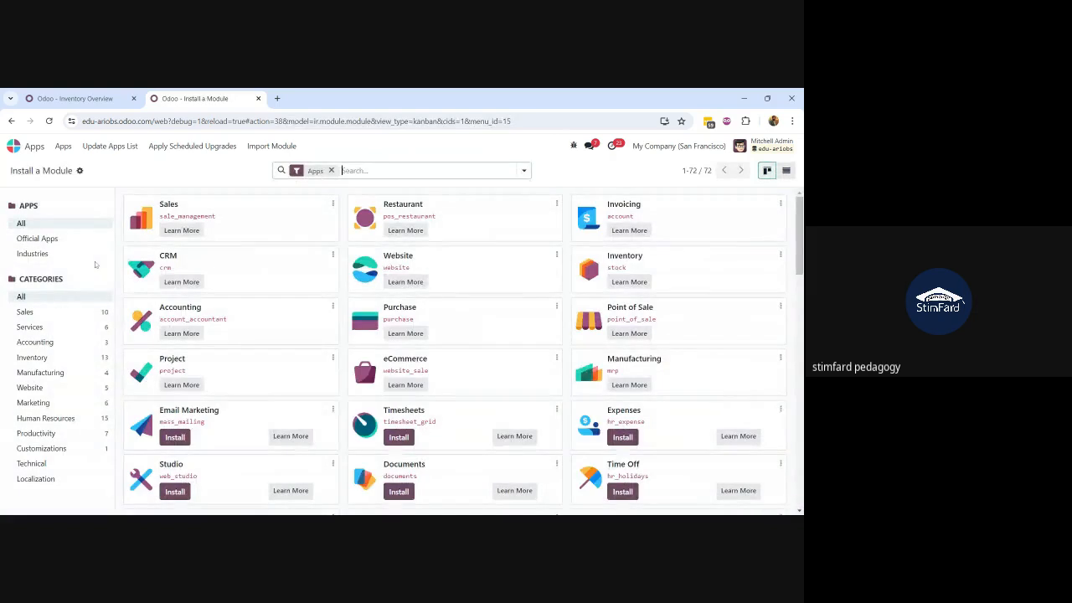
{"action": "type", "text": "qualit"}
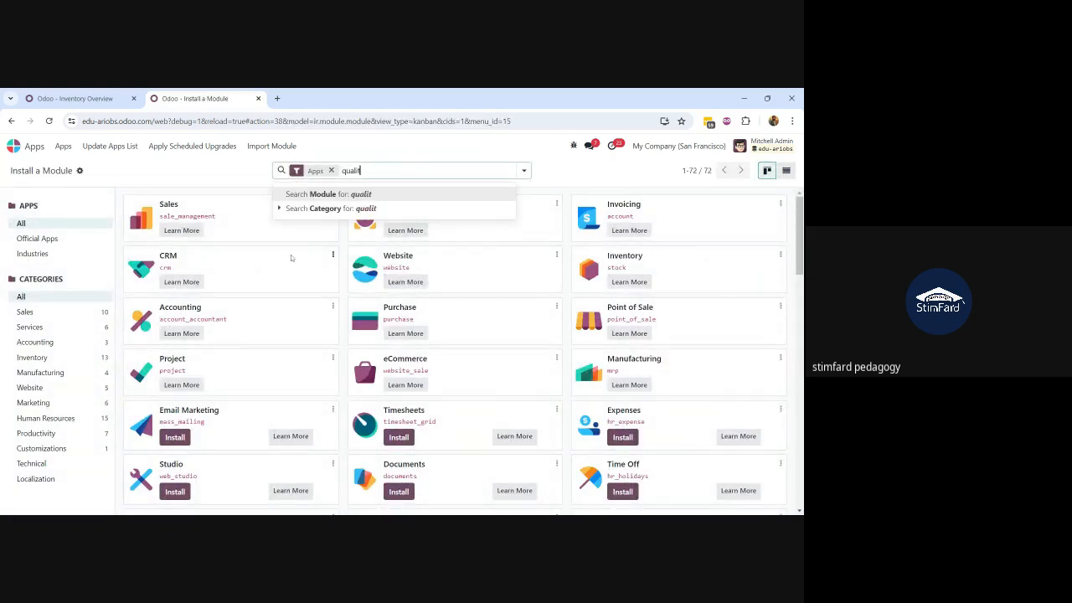
{"action": "type", "text": "y"}
{"action": "key", "text": "Return"}
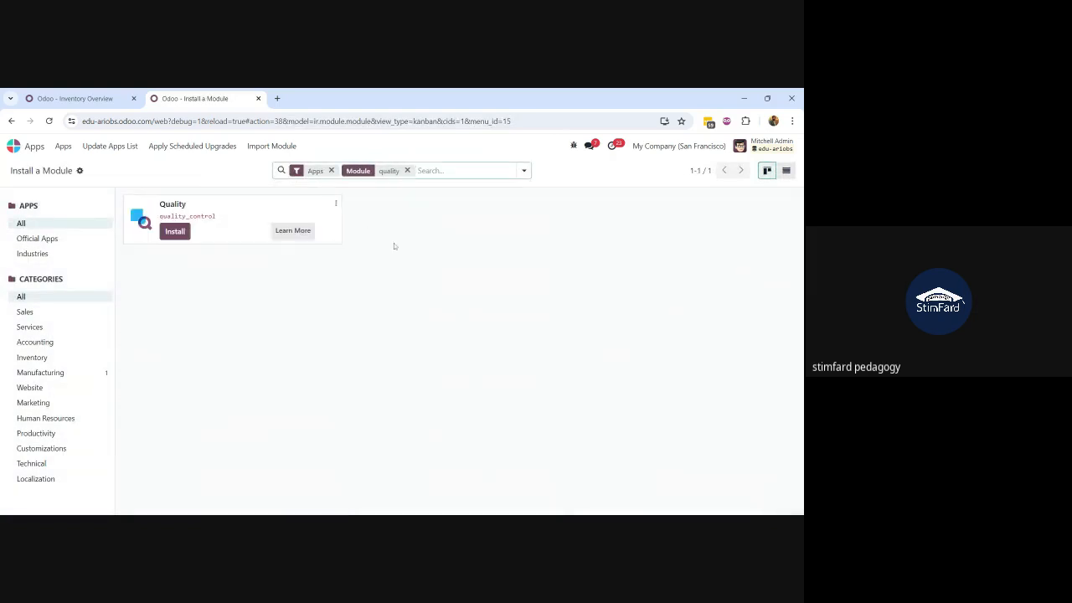
{"action": "left_click", "coordinate": [170, 232]}
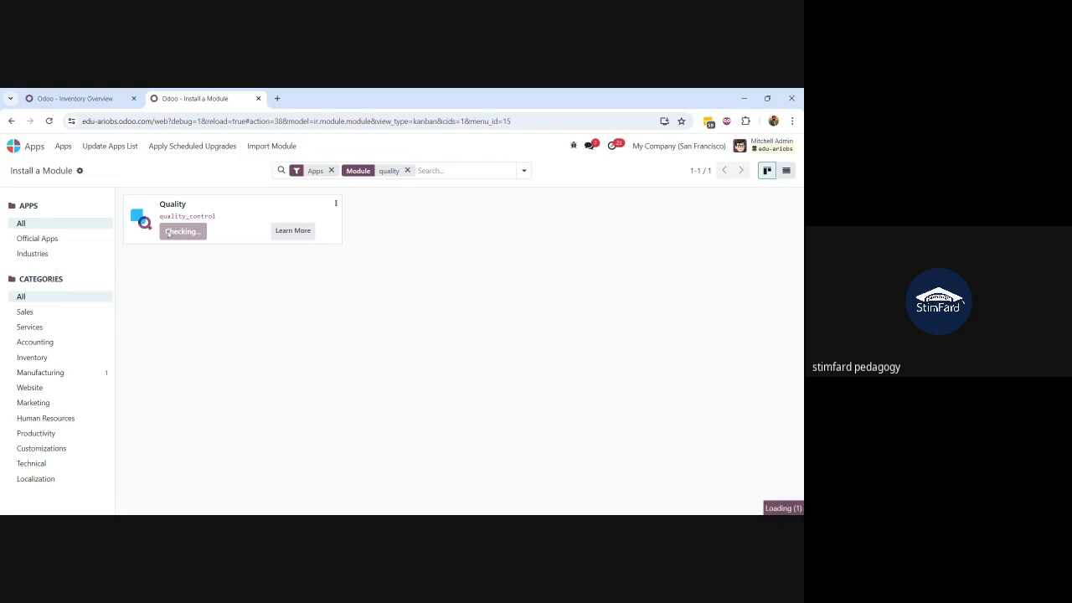
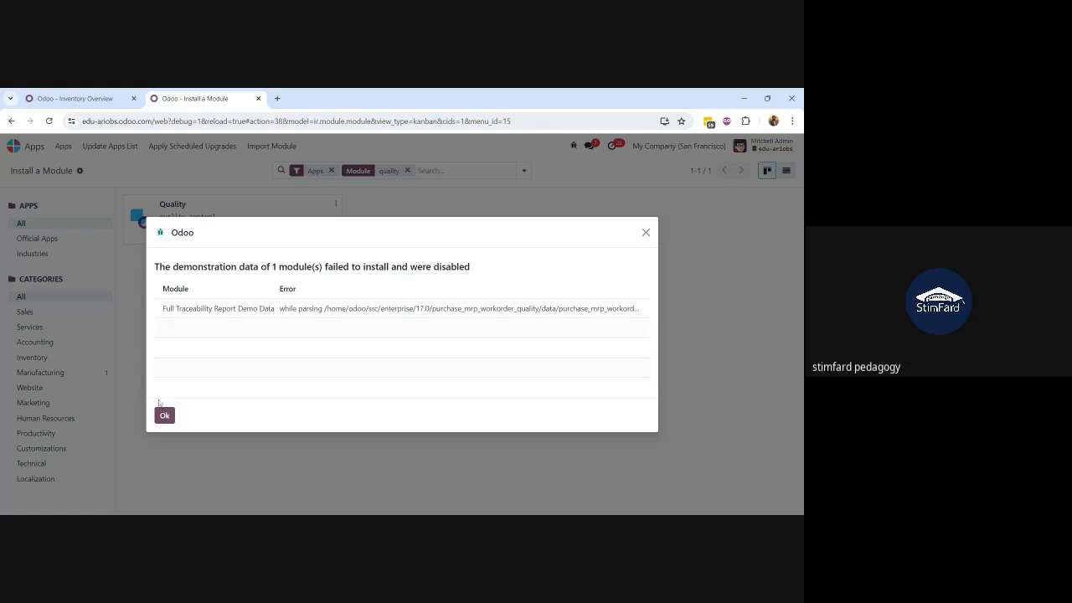
{"action": "left_click", "coordinate": [164, 416]}
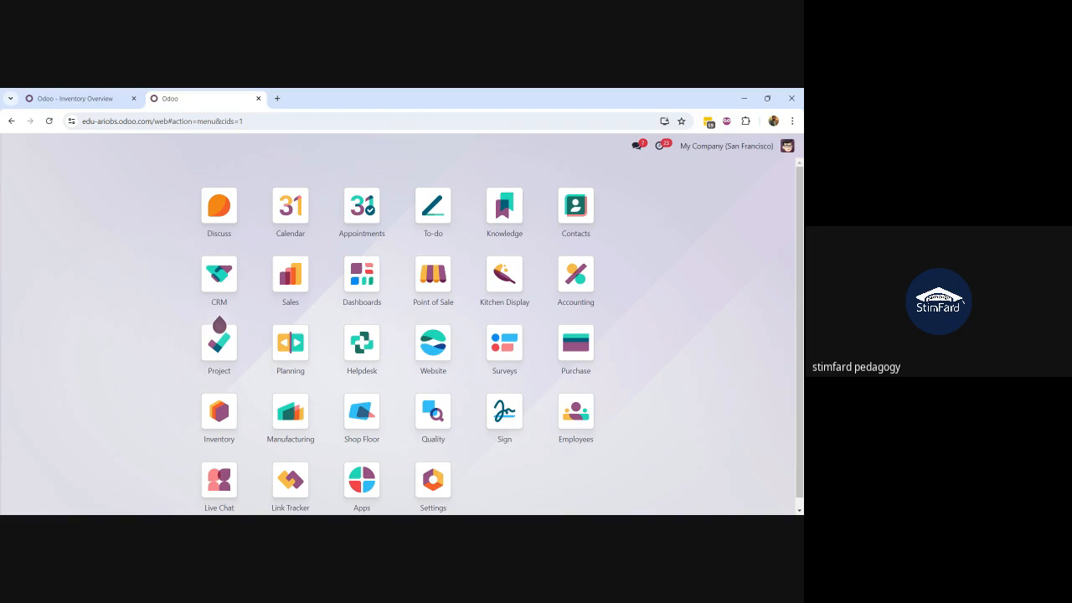
Step: Find the Quality module in Apps again by searching for "quality", and upgrade it
{"action": "type", "text": "apps"}
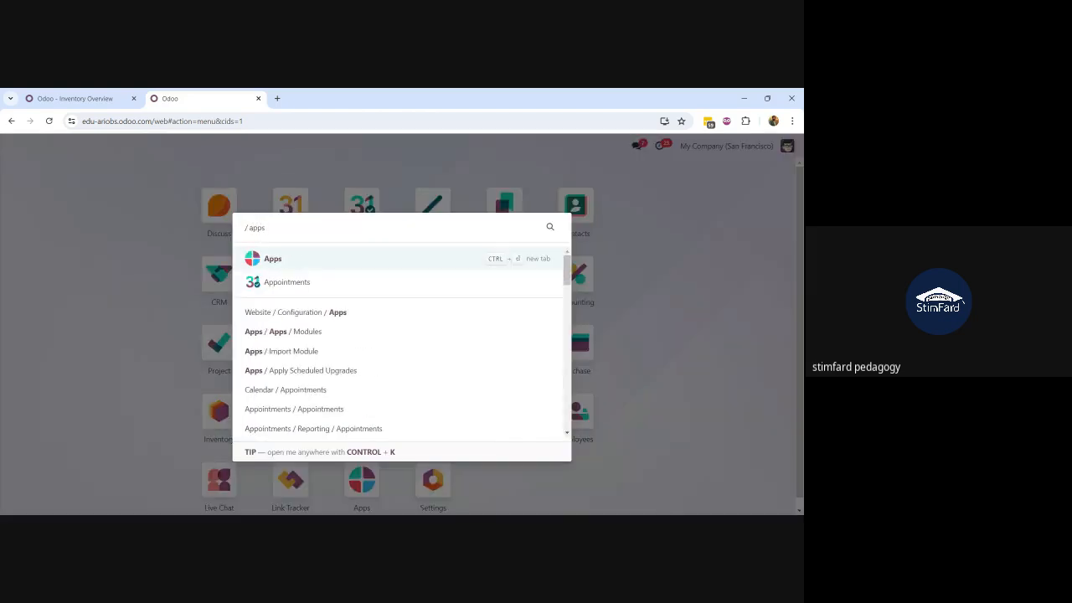
{"action": "left_click", "coordinate": [315, 265]}
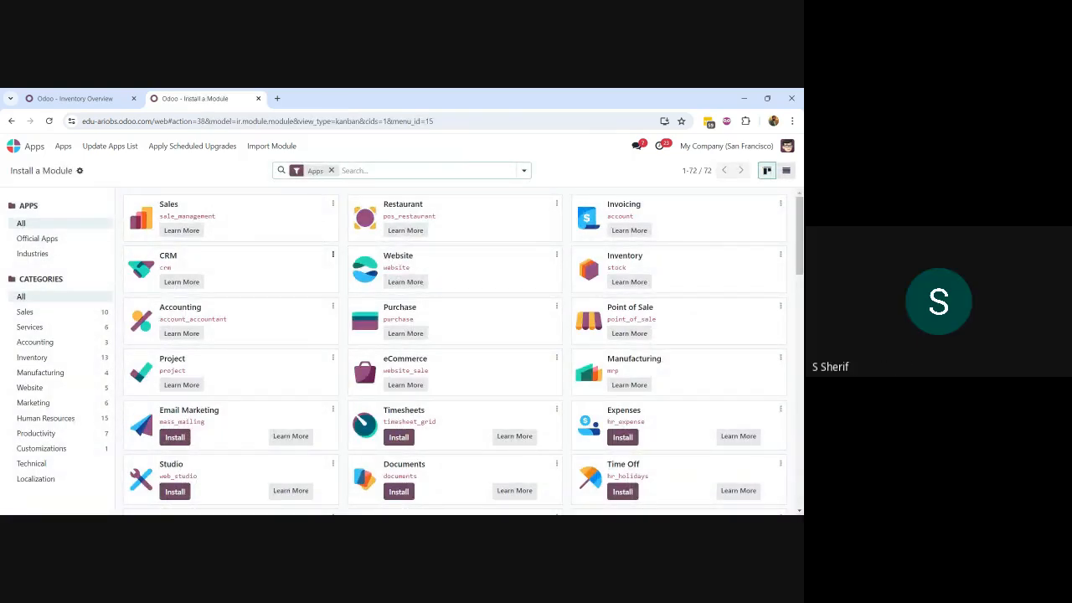
{"action": "type", "text": "qu"}
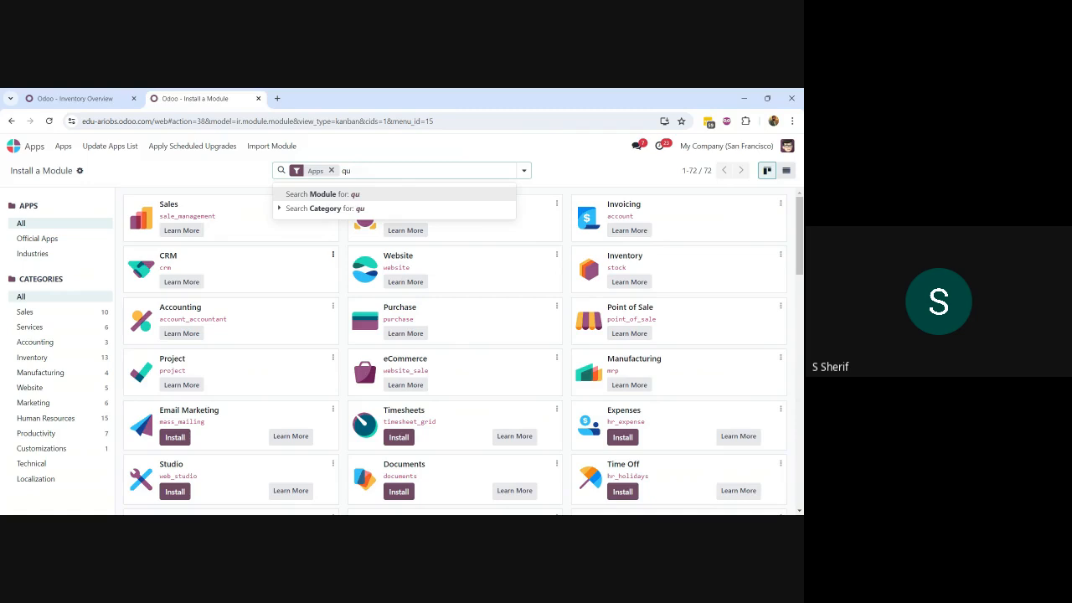
{"action": "type", "text": "ality"}
{"action": "key", "text": "Return"}
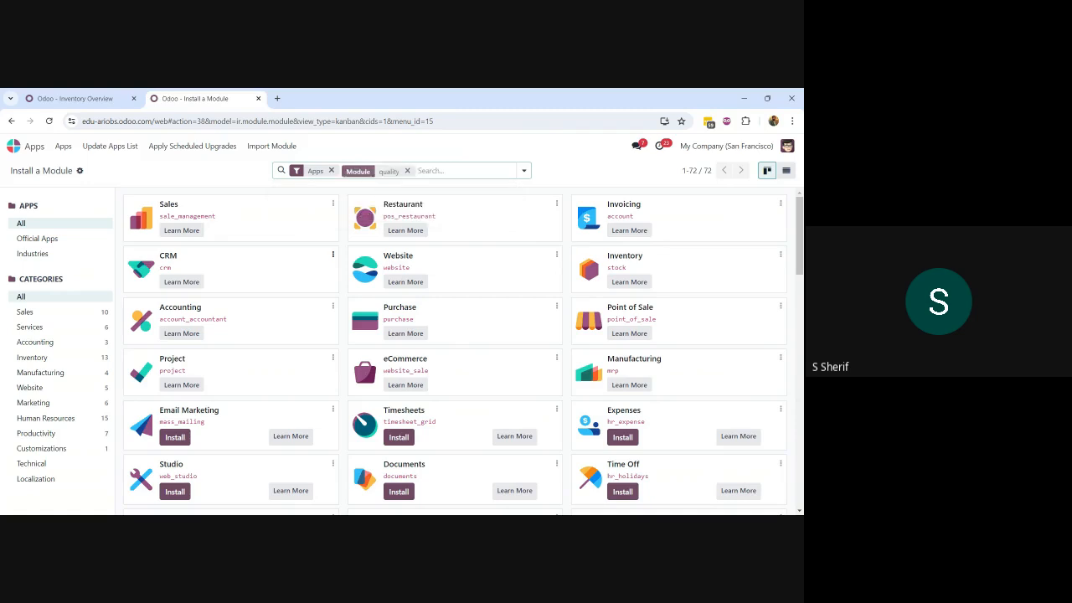
{"action": "left_click", "coordinate": [336, 204]}
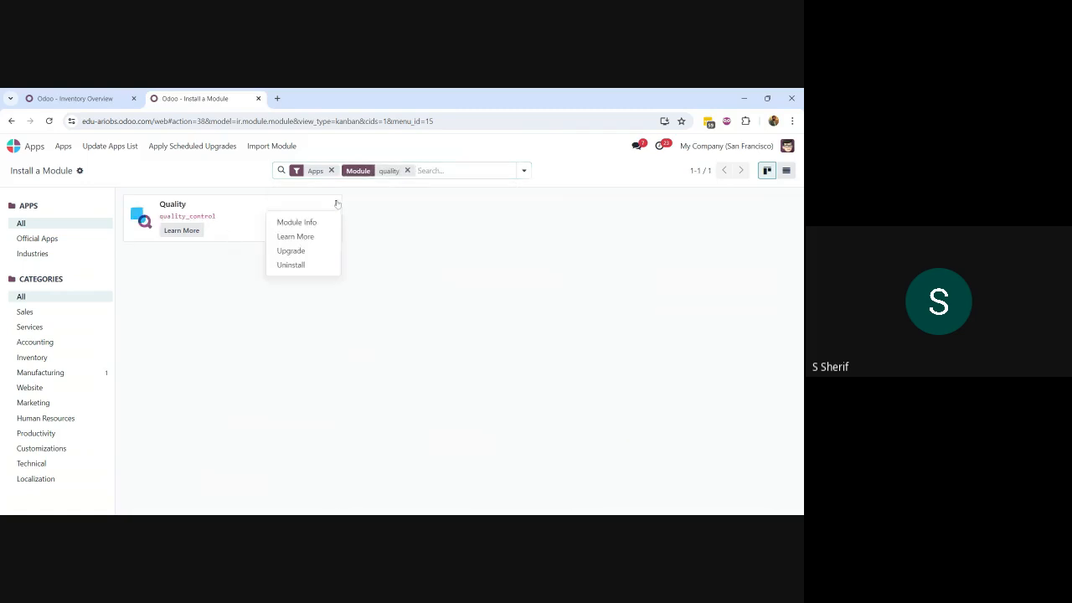
{"action": "left_click", "coordinate": [313, 249]}
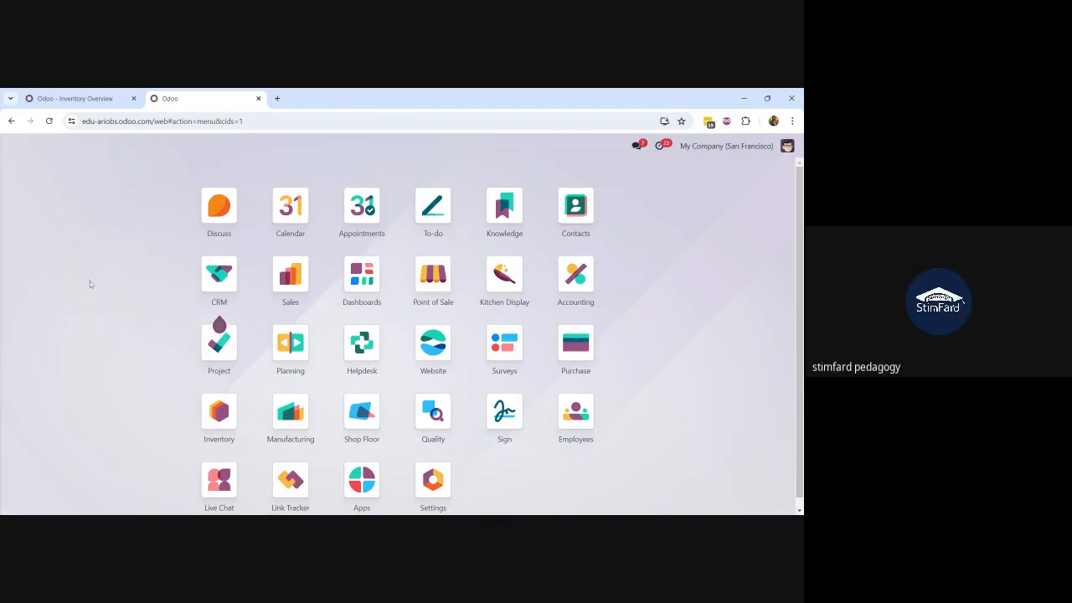
Step: Open the Quality app and the configuration of the Main Quality Team
{"action": "type", "text": "qualit"}
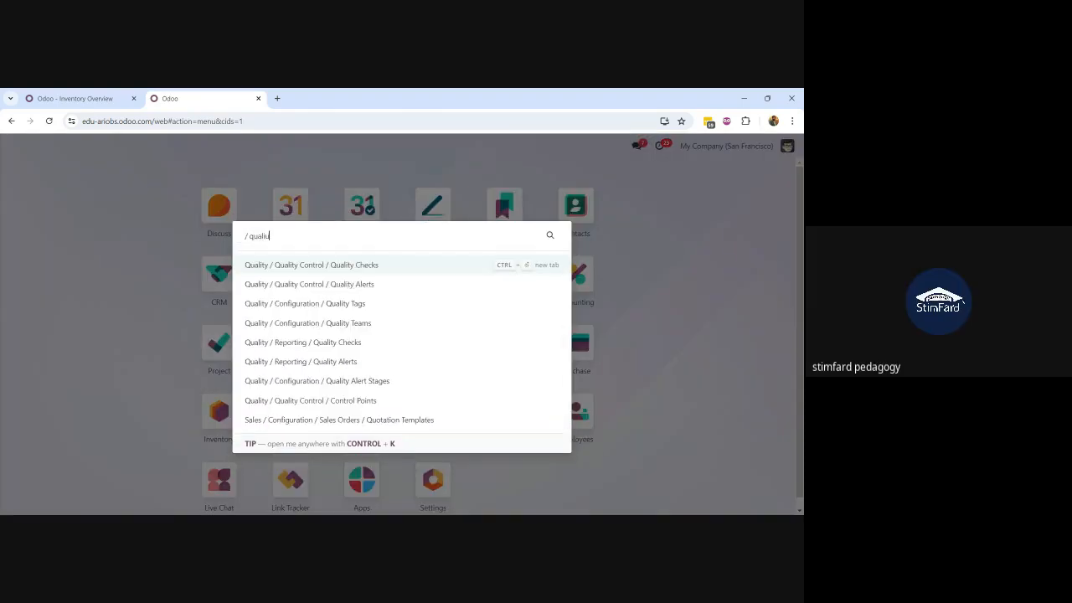
{"action": "key", "text": "BackSpace"}
{"action": "key", "text": "Return"}
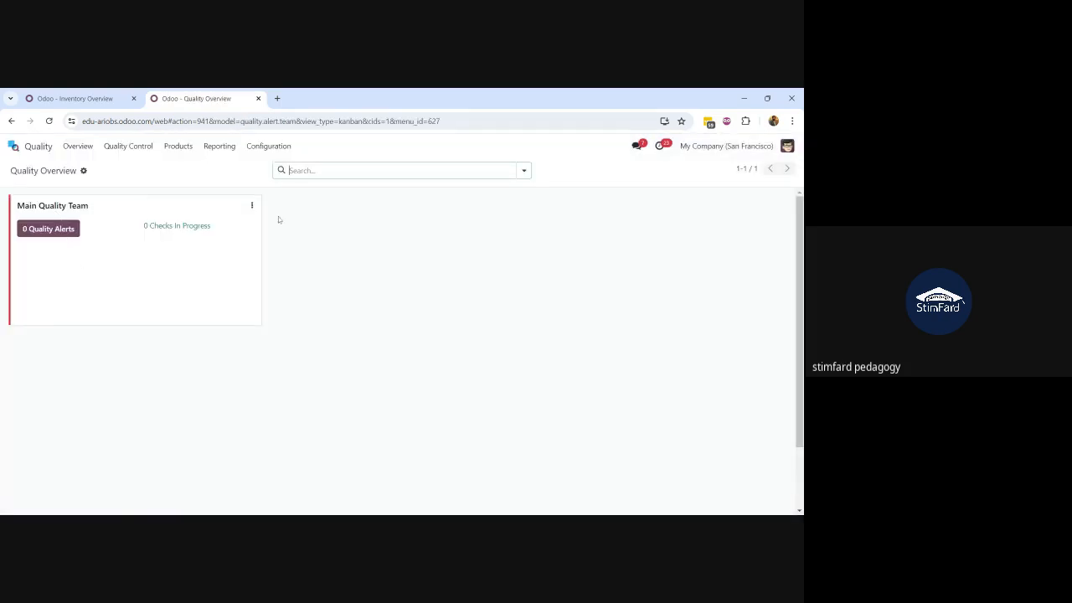
{"action": "left_click", "coordinate": [252, 207]}
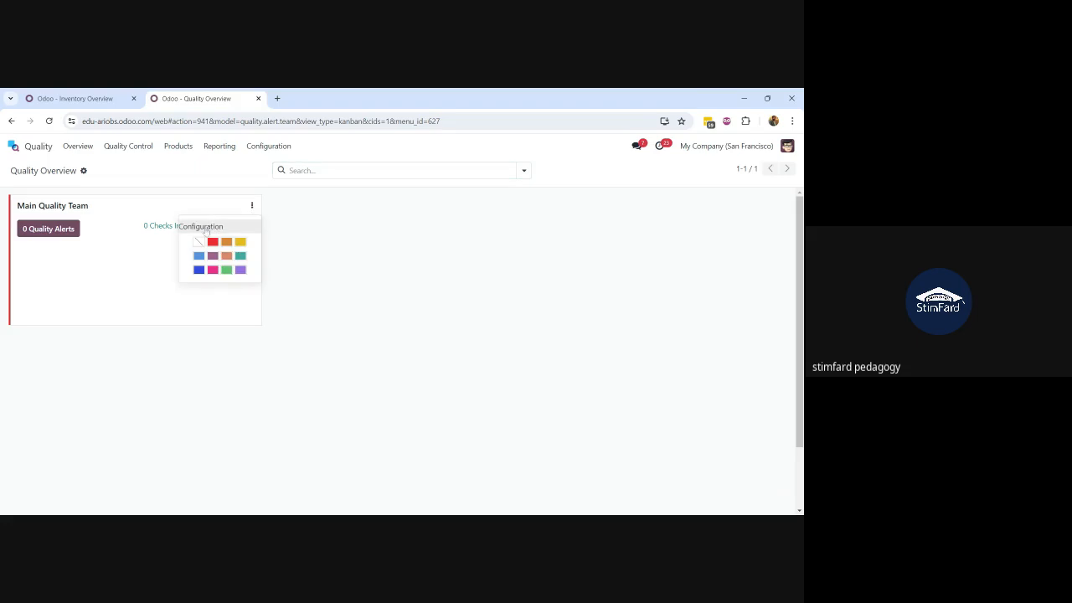
{"action": "left_click", "coordinate": [110, 290]}
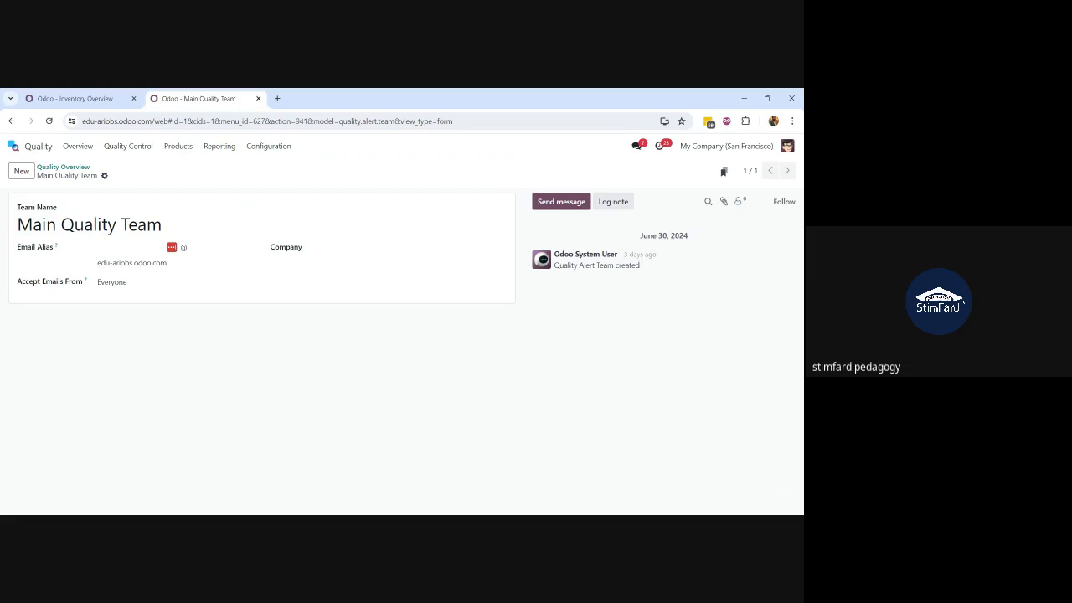
Step: Rename the Main Quality Team to "Quality Assurance Team" and save the change
{"action": "left_click_drag", "start_coordinate": [161, 225], "coordinate": [122, 225]}
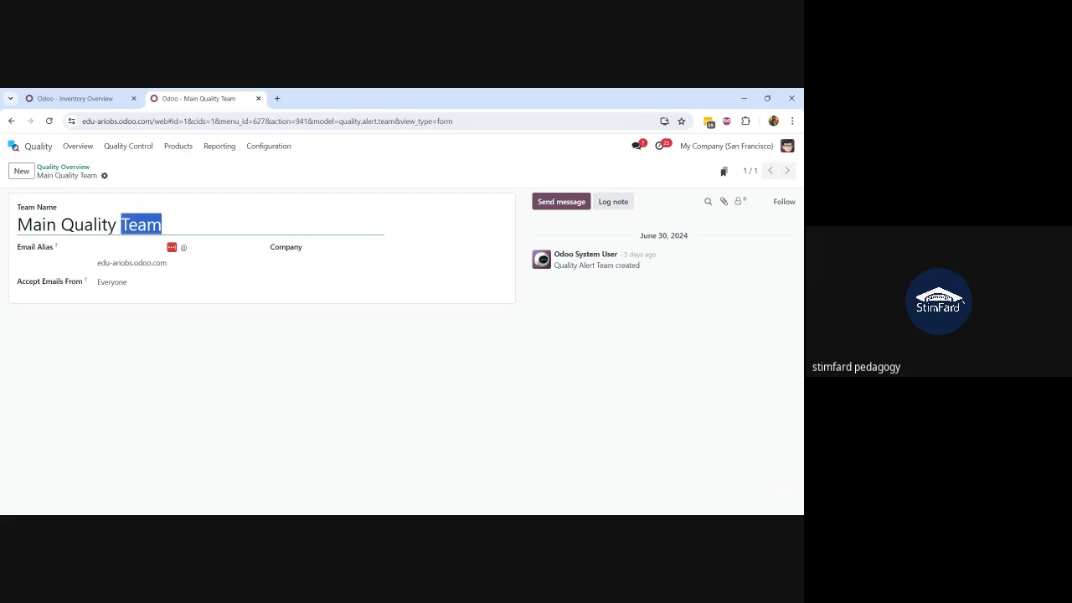
{"action": "left_click", "coordinate": [61, 224]}
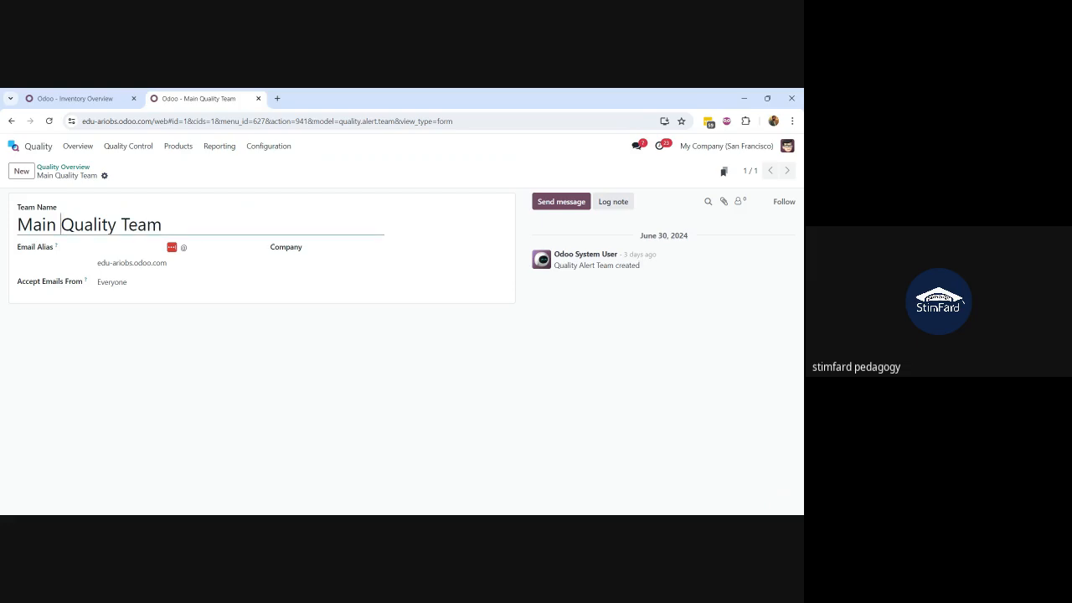
{"action": "key", "text": "BackSpace"}
{"action": "key", "text": "BackSpace"}
{"action": "key", "text": "BackSpace"}
{"action": "key", "text": "BackSpace"}
{"action": "key", "text": "BackSpace"}
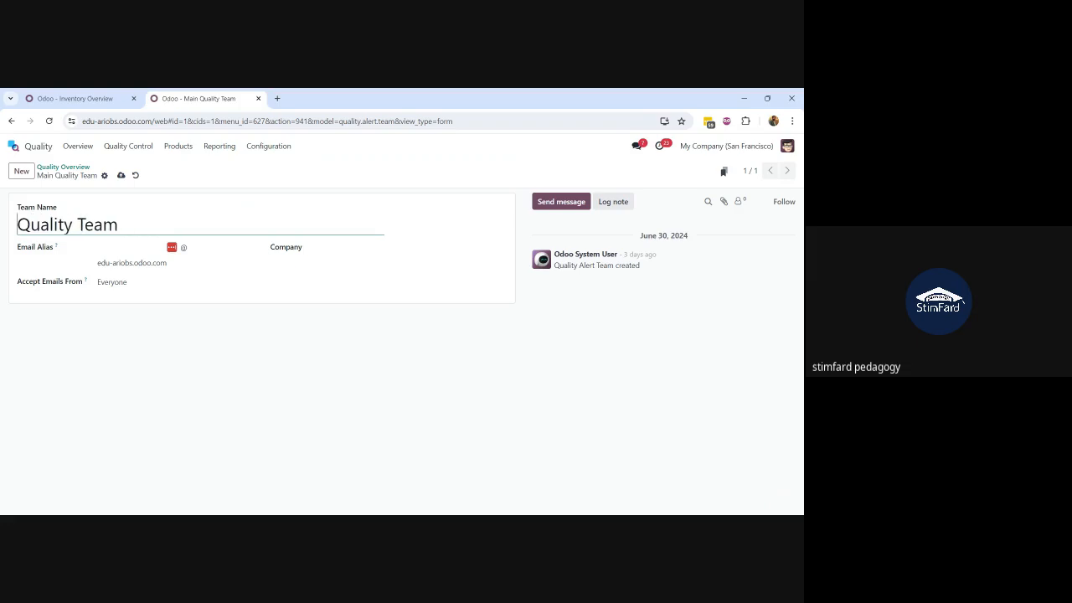
{"action": "key", "text": "Right"}
{"action": "key", "text": "Right"}
{"action": "key", "text": "Right"}
{"action": "key", "text": "Right"}
{"action": "key", "text": "Right"}
{"action": "key", "text": "Right"}
{"action": "key", "text": "Right"}
{"action": "type", "text": "Ass"}
{"action": "type", "text": "urwani"}
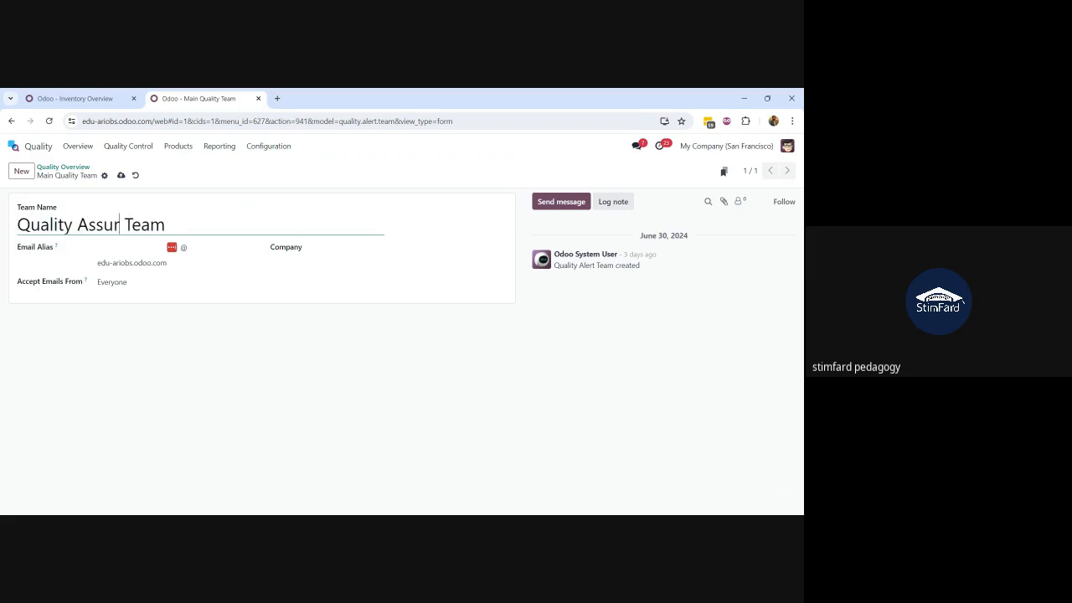
{"action": "key", "text": "BackSpace"}
{"action": "key", "text": "BackSpace"}
{"action": "key", "text": "BackSpace"}
{"action": "key", "text": "BackSpace"}
{"action": "type", "text": "ance"}
{"action": "left_click", "coordinate": [121, 175]}
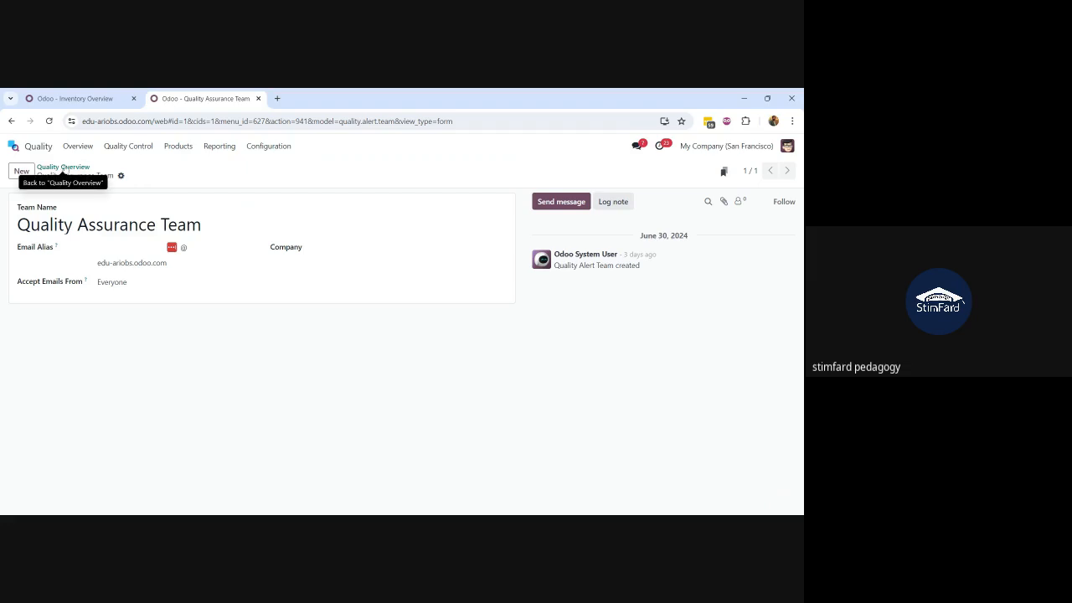
Step: Create a new quality control point titled "Quality Check" that is controlled per Operation
{"action": "left_click", "coordinate": [62, 167]}
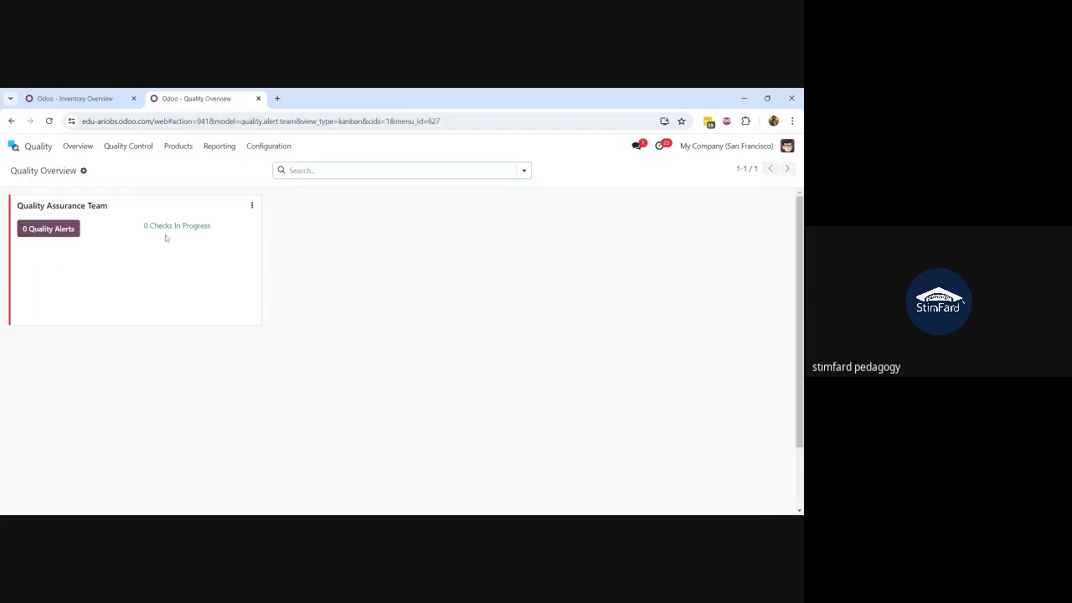
{"action": "left_click", "coordinate": [139, 147]}
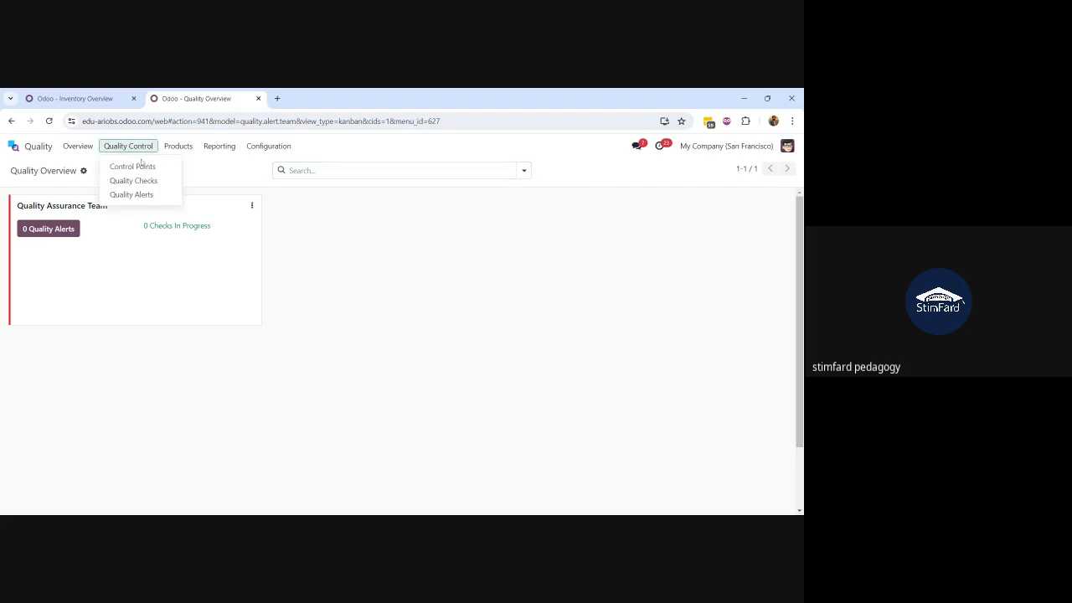
{"action": "left_click", "coordinate": [142, 169]}
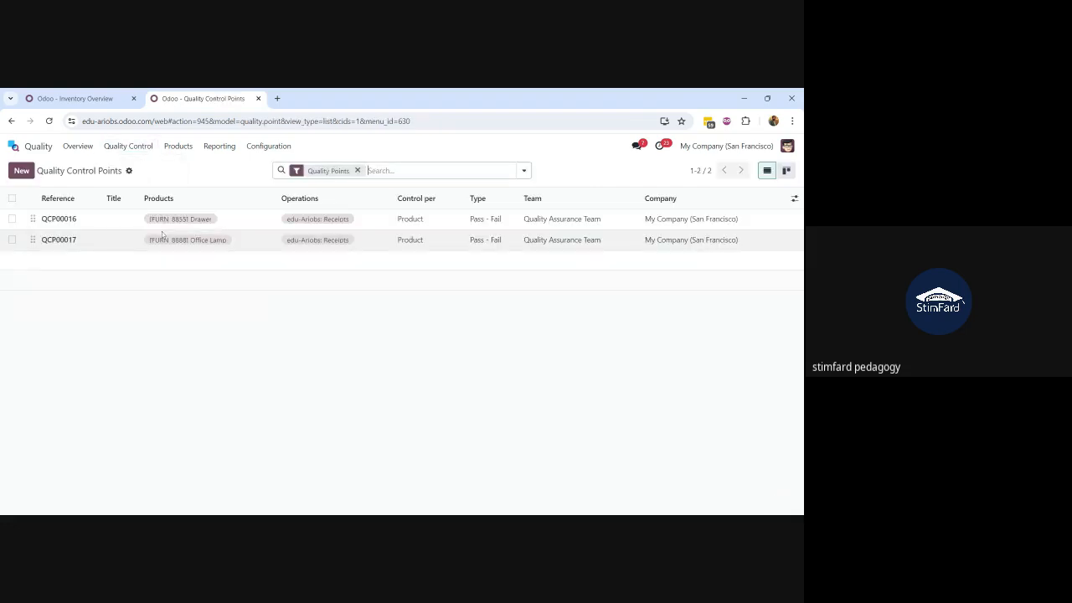
{"action": "left_click", "coordinate": [21, 170]}
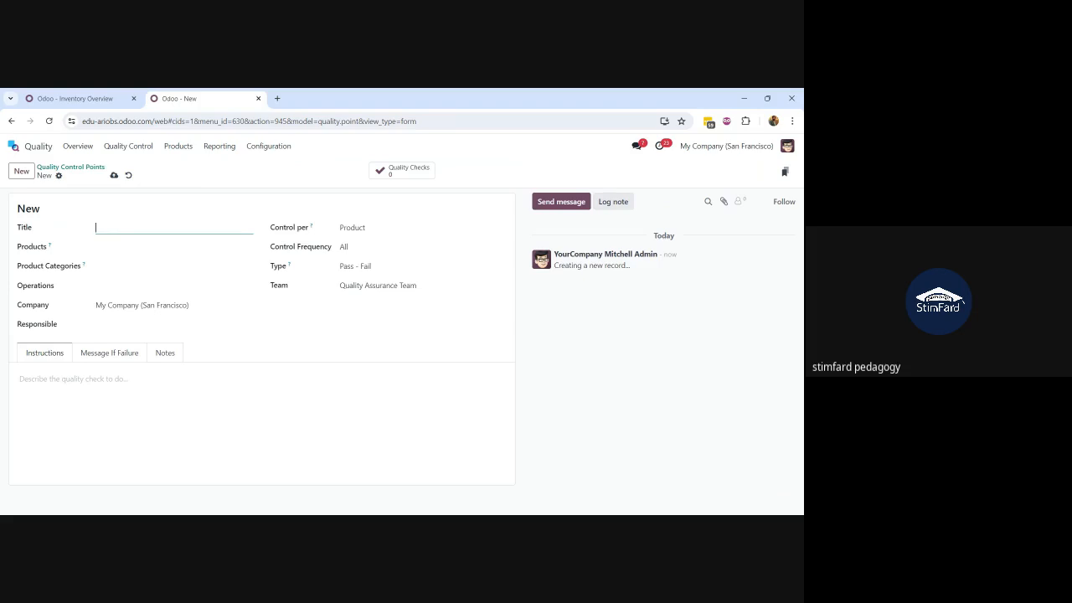
{"action": "type", "text": "Quality Chekc"}
{"action": "key", "text": "BackSpace"}
{"action": "key", "text": "BackSpace"}
{"action": "type", "text": "ck"}
{"action": "left_click", "coordinate": [374, 229]}
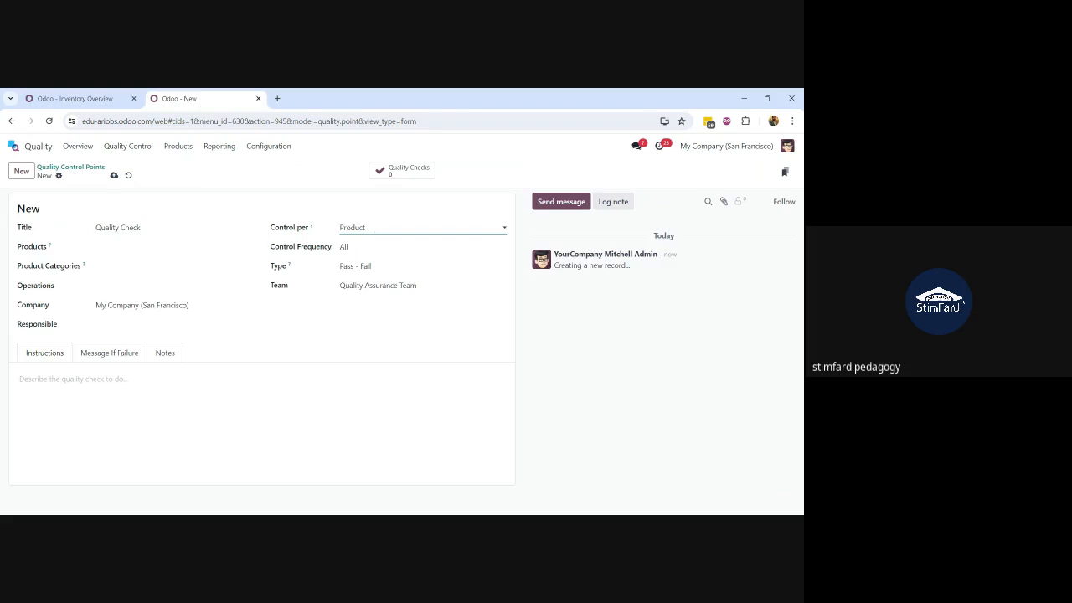
{"action": "left_click", "coordinate": [376, 242]}
Step: Apply the new control point to the edu-Ariobs: Receipts operation, save it, and review the available check types
{"action": "left_click", "coordinate": [168, 285]}
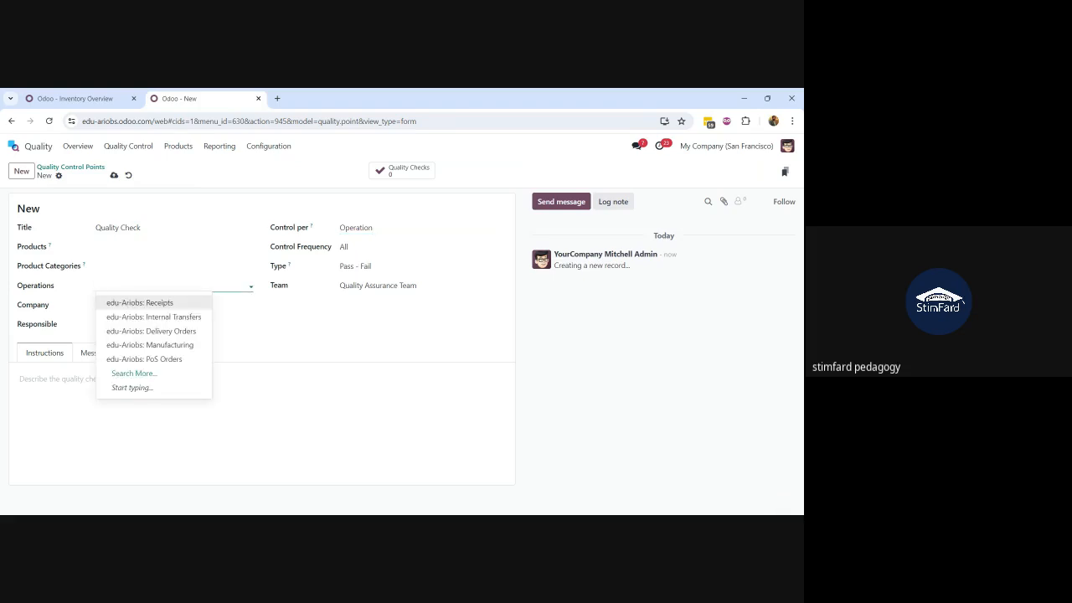
{"action": "left_click", "coordinate": [159, 303]}
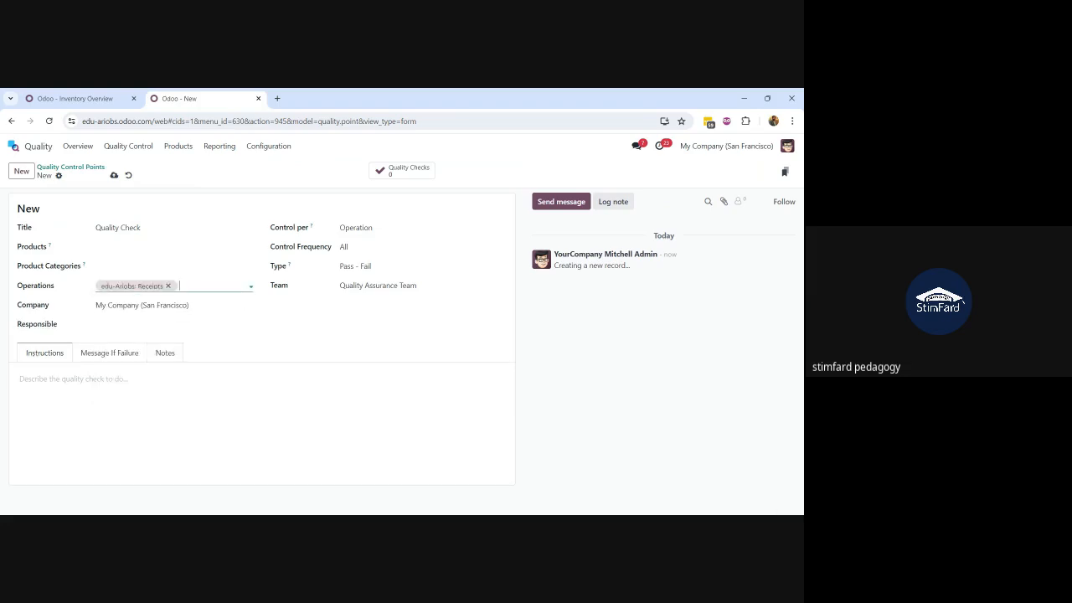
{"action": "left_click", "coordinate": [209, 285]}
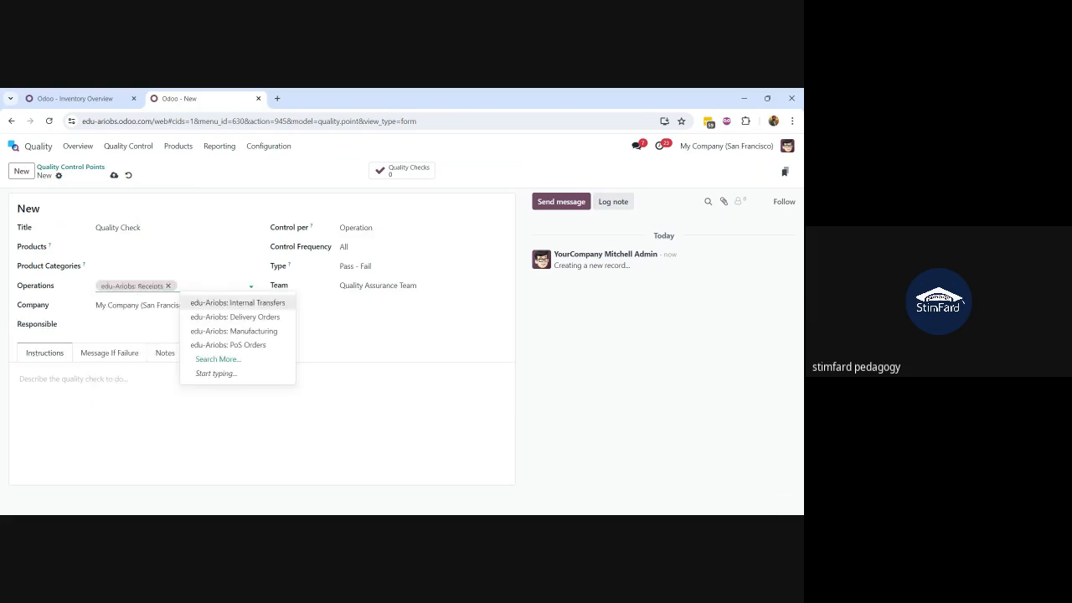
{"action": "left_click", "coordinate": [203, 205]}
{"action": "left_click", "coordinate": [114, 176]}
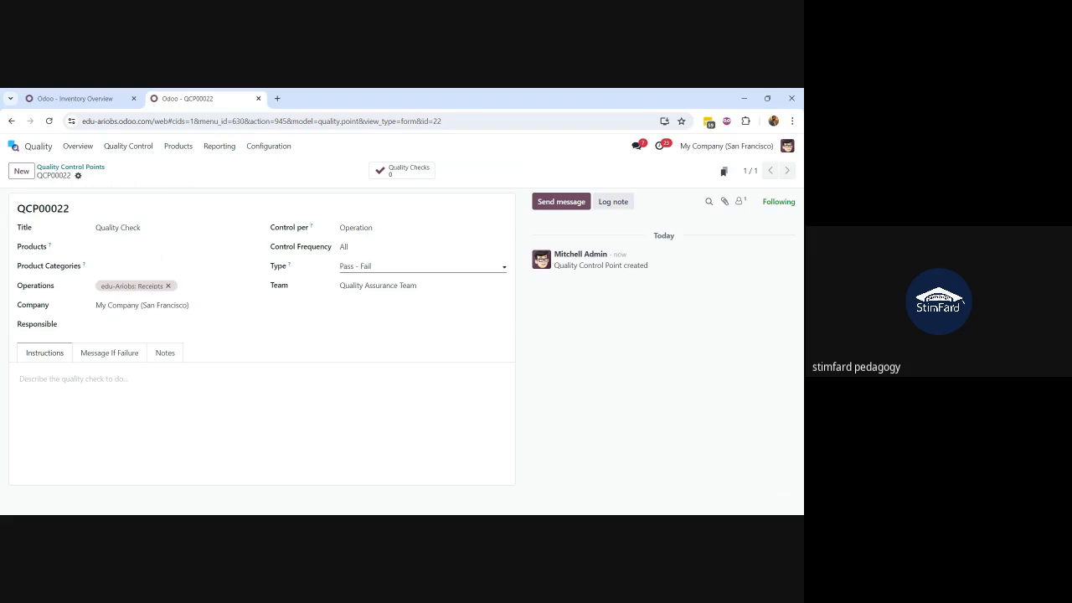
{"action": "left_click", "coordinate": [377, 265]}
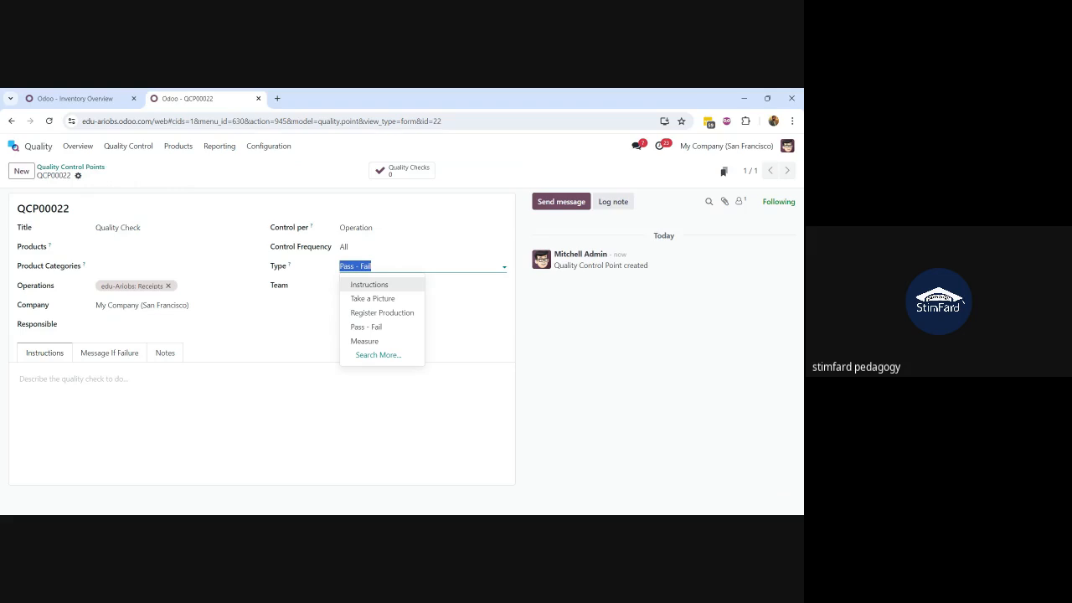
{"action": "left_click", "coordinate": [226, 195]}
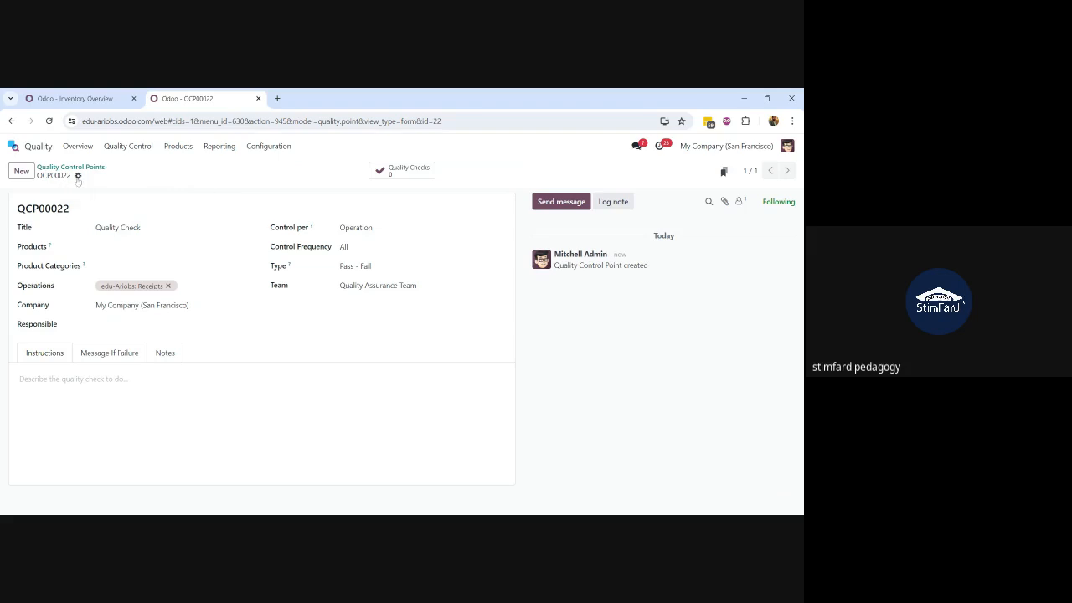
Step: Duplicate the Pass - Fail control point and set the copy's type to Measure
{"action": "left_click", "coordinate": [78, 175]}
{"action": "left_click", "coordinate": [89, 206]}
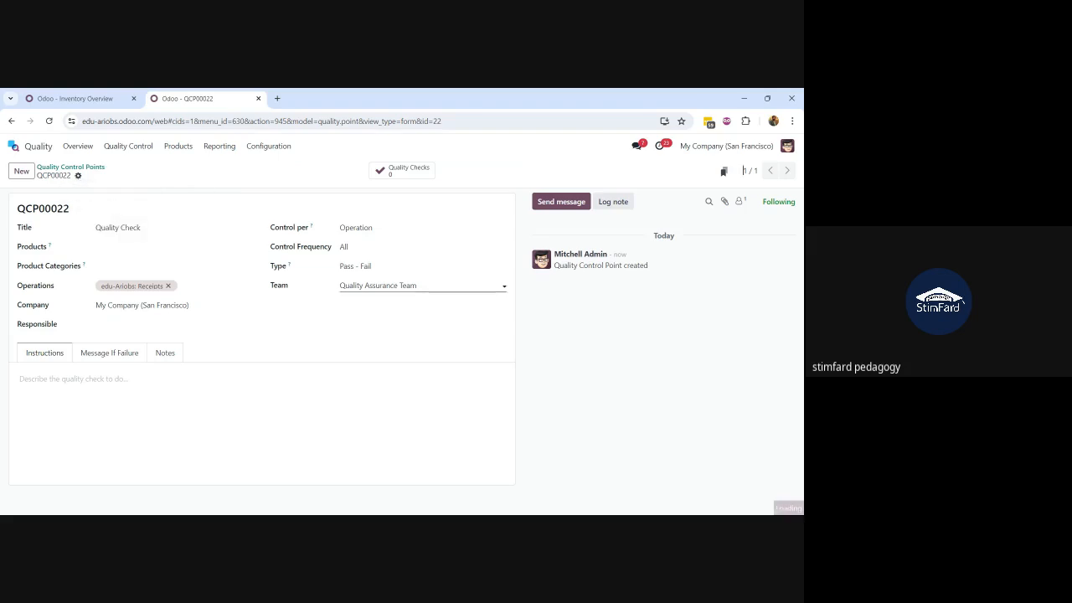
{"action": "left_click", "coordinate": [402, 266]}
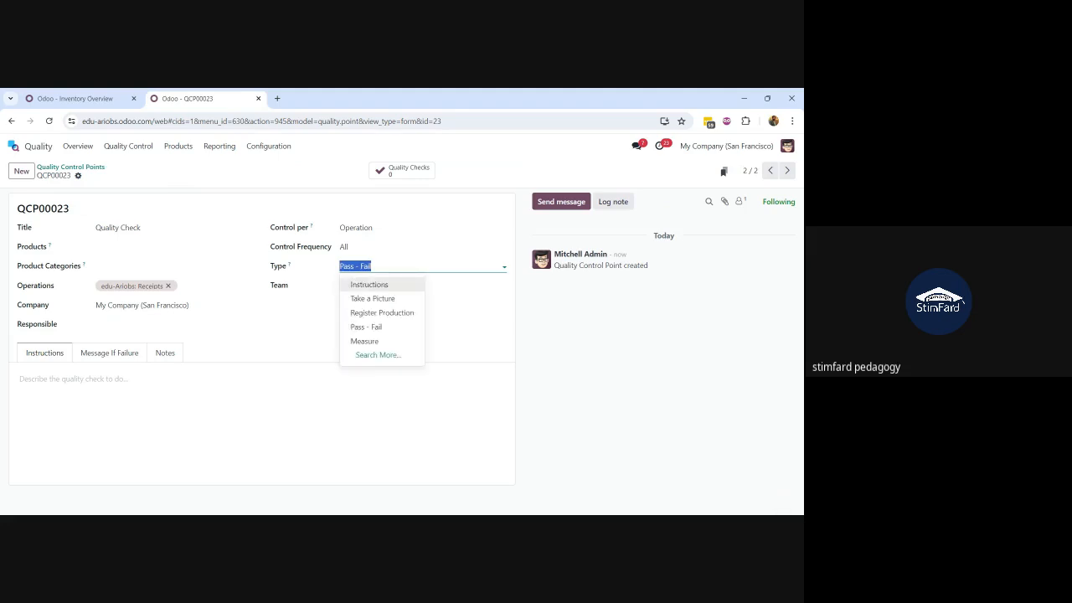
{"action": "left_click", "coordinate": [386, 341]}
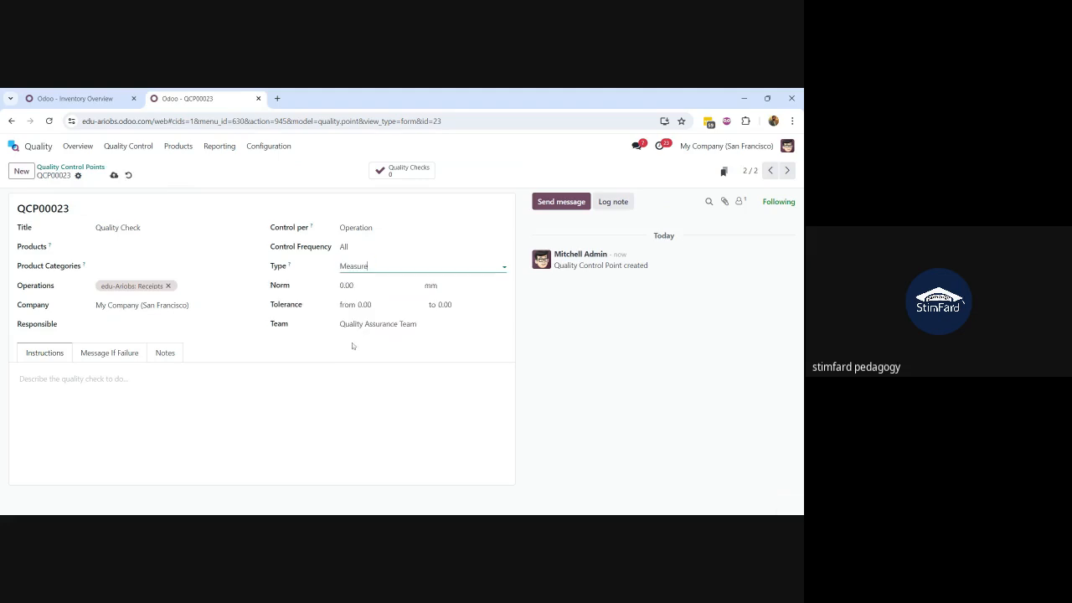
Step: Set the Measure control point's norm to 10 mm with a tolerance from 8 to 12, and save it
{"action": "left_click", "coordinate": [364, 305]}
{"action": "left_click", "coordinate": [353, 286]}
{"action": "left_click", "coordinate": [353, 285]}
{"action": "type", "text": "10"}
{"action": "key", "text": "BackSpace"}
{"action": "key", "text": "BackSpace"}
{"action": "key", "text": "BackSpace"}
{"action": "type", "text": "10"}
{"action": "key", "text": "Tab"}
{"action": "type", "text": "8"}
{"action": "key", "text": "Tab"}
{"action": "type", "text": "12"}
{"action": "left_click", "coordinate": [114, 175]}
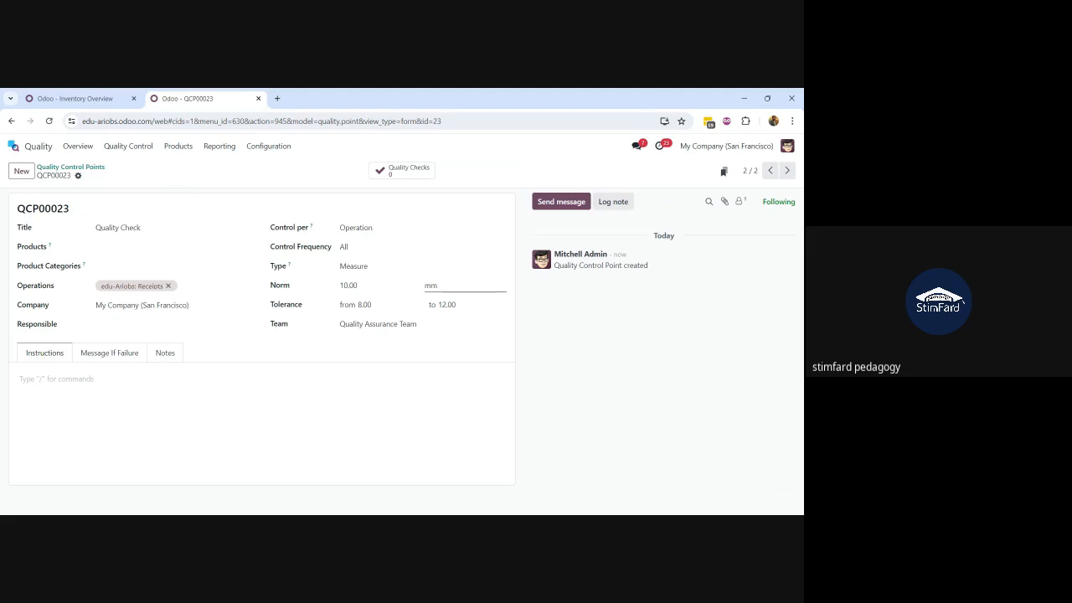
{"action": "left_click_drag", "start_coordinate": [452, 285], "coordinate": [423, 286]}
Step: Duplicate the Measure control point and set the copy's type to Take a Picture
{"action": "left_click", "coordinate": [78, 174]}
{"action": "left_click", "coordinate": [107, 207]}
{"action": "left_click", "coordinate": [356, 266]}
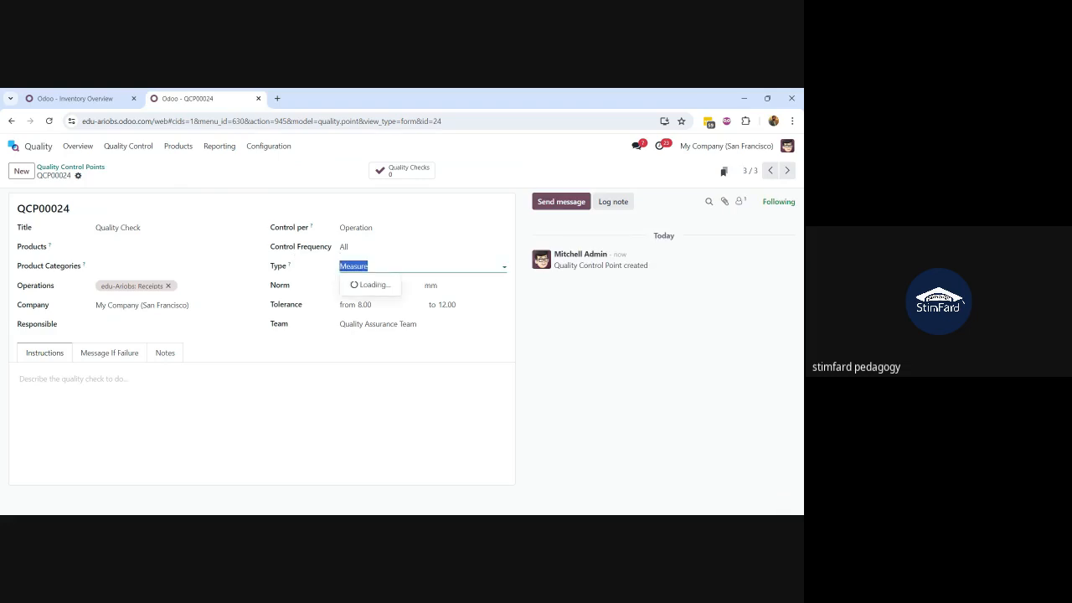
{"action": "left_click", "coordinate": [373, 298]}
Step: Title the picture control point "Take a picture of product" and save it
{"action": "left_click_drag", "start_coordinate": [142, 228], "coordinate": [72, 231]}
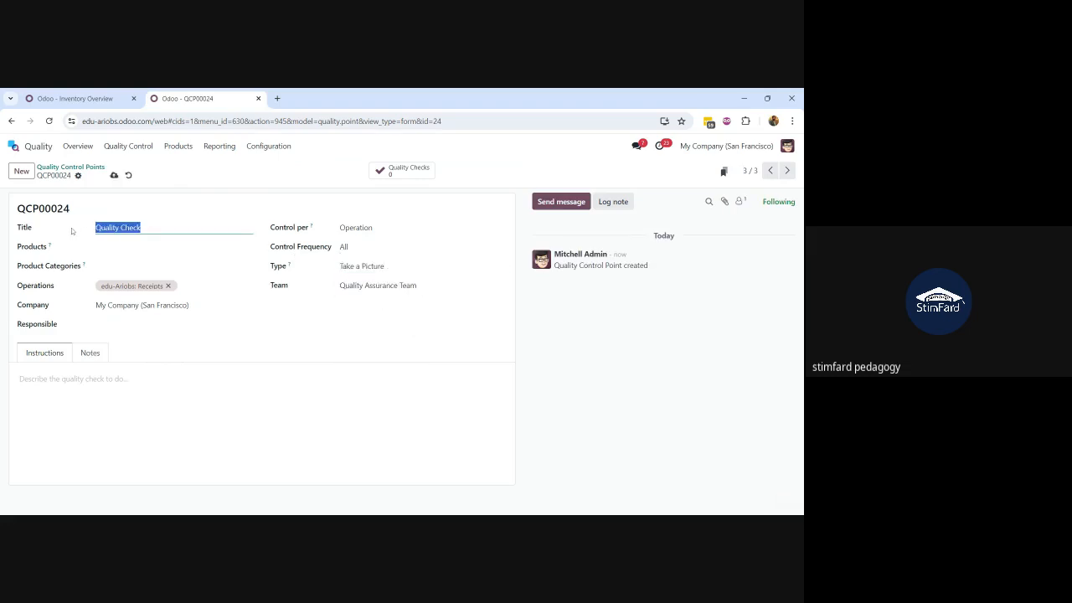
{"action": "type", "text": "Take a picture of procust"}
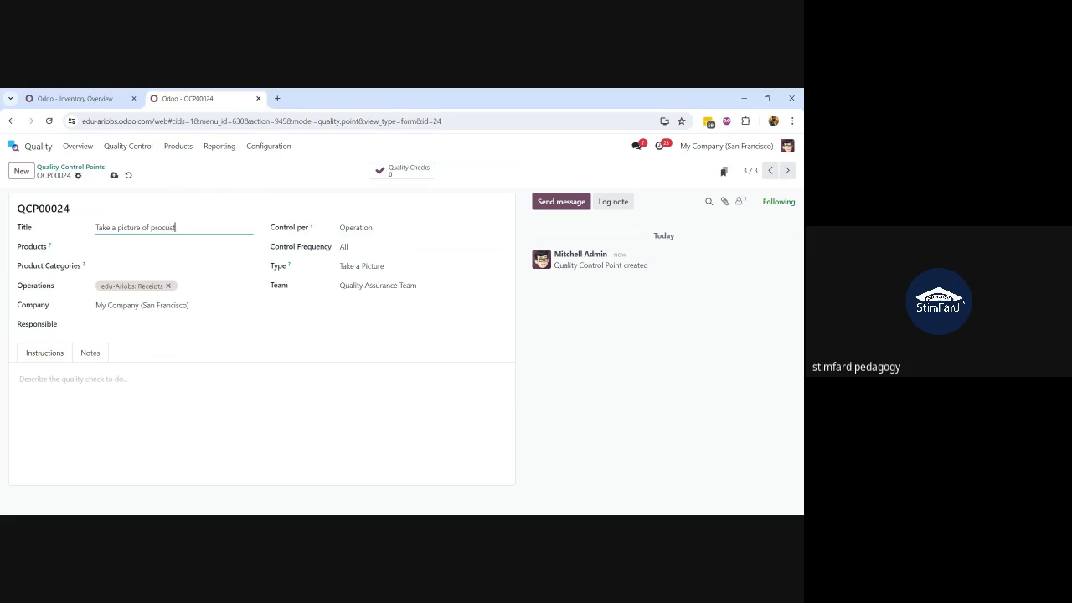
{"action": "key", "text": "BackSpace"}
{"action": "key", "text": "BackSpace"}
{"action": "key", "text": "BackSpace"}
{"action": "key", "text": "BackSpace"}
{"action": "type", "text": "duct"}
{"action": "left_click", "coordinate": [114, 175]}
Step: Open the Measure control point from the Quality Control Points list, retitle it "Take Measurement", and save
{"action": "left_click", "coordinate": [68, 168]}
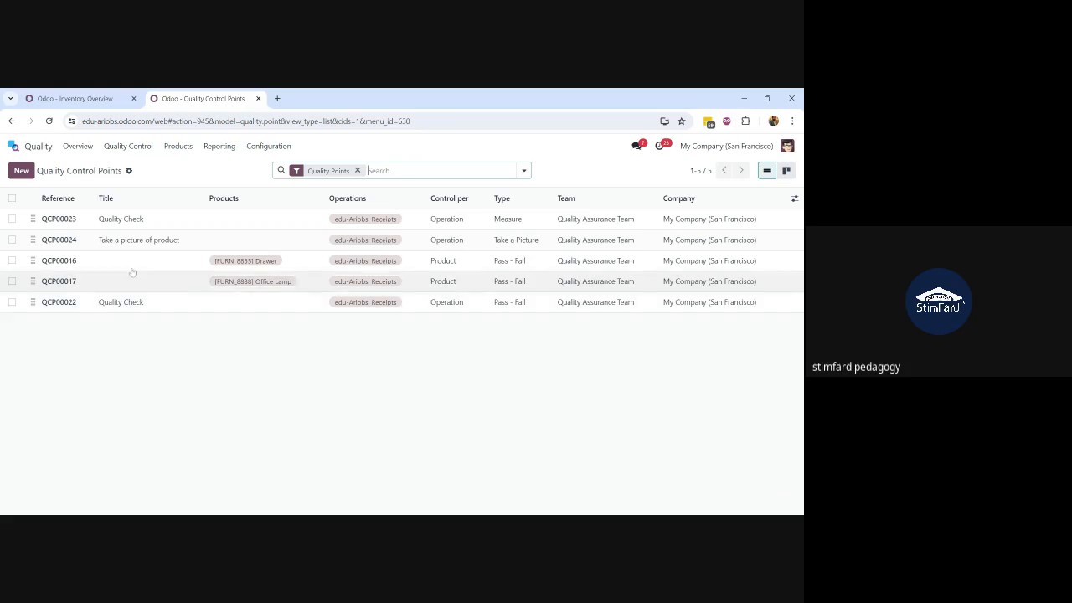
{"action": "left_click", "coordinate": [146, 220]}
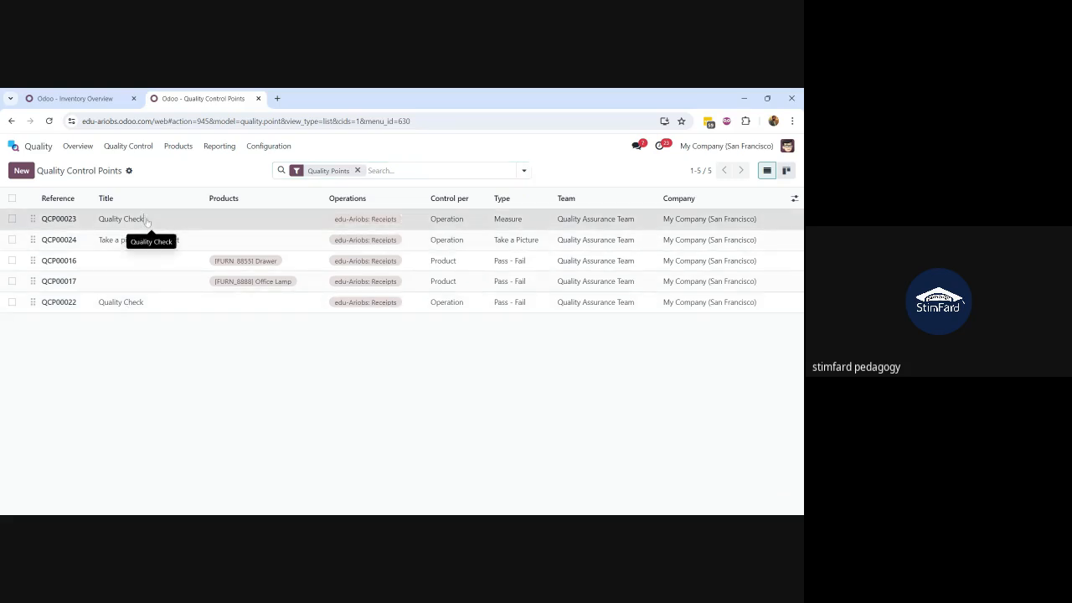
{"action": "key", "text": "BackSpace"}
{"action": "key", "text": "BackSpace"}
{"action": "key", "text": "BackSpace"}
{"action": "key", "text": "BackSpace"}
{"action": "key", "text": "BackSpace"}
{"action": "key", "text": "BackSpace"}
{"action": "key", "text": "BackSpace"}
{"action": "key", "text": "BackSpace"}
{"action": "key", "text": "BackSpace"}
{"action": "key", "text": "BackSpace"}
{"action": "key", "text": "BackSpace"}
{"action": "key", "text": "BackSpace"}
{"action": "key", "text": "BackSpace"}
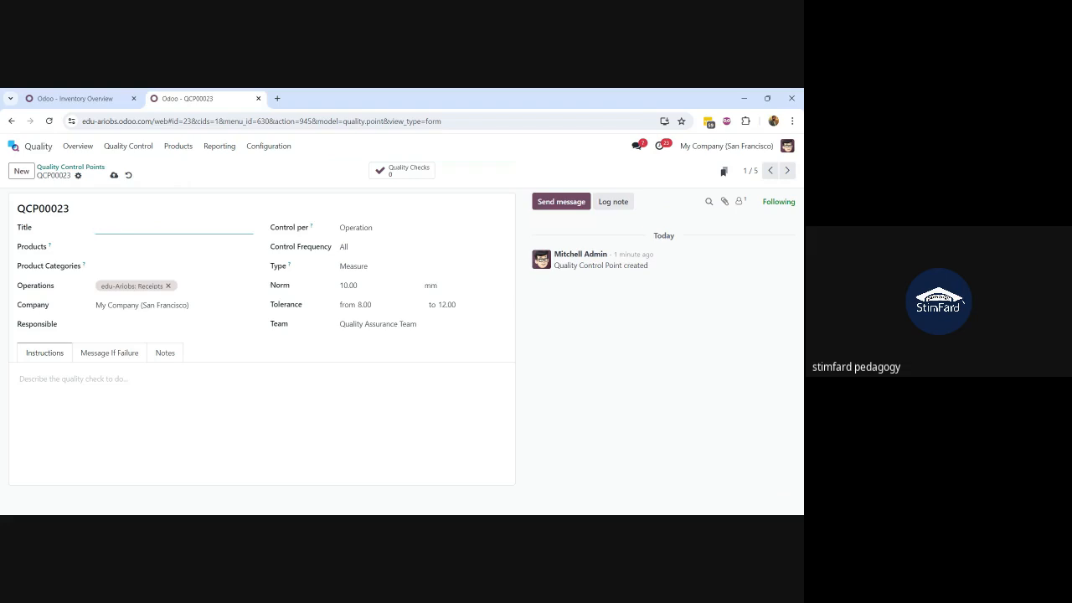
{"action": "type", "text": "Takee M"}
{"action": "key", "text": "BackSpace"}
{"action": "key", "text": "BackSpace"}
{"action": "key", "text": "BackSpace"}
{"action": "type", "text": "Measurement"}
{"action": "left_click", "coordinate": [114, 175]}
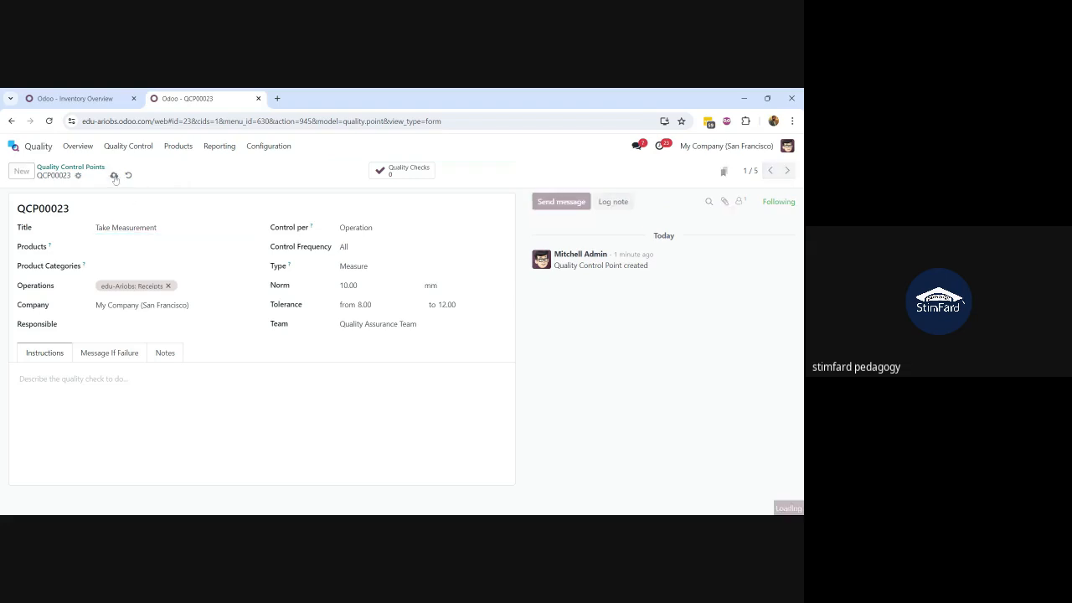
Step: Switch to the Purchase app and open the most recent confirmed purchase order
{"action": "left_click", "coordinate": [13, 146]}
{"action": "type", "text": "purchae"}
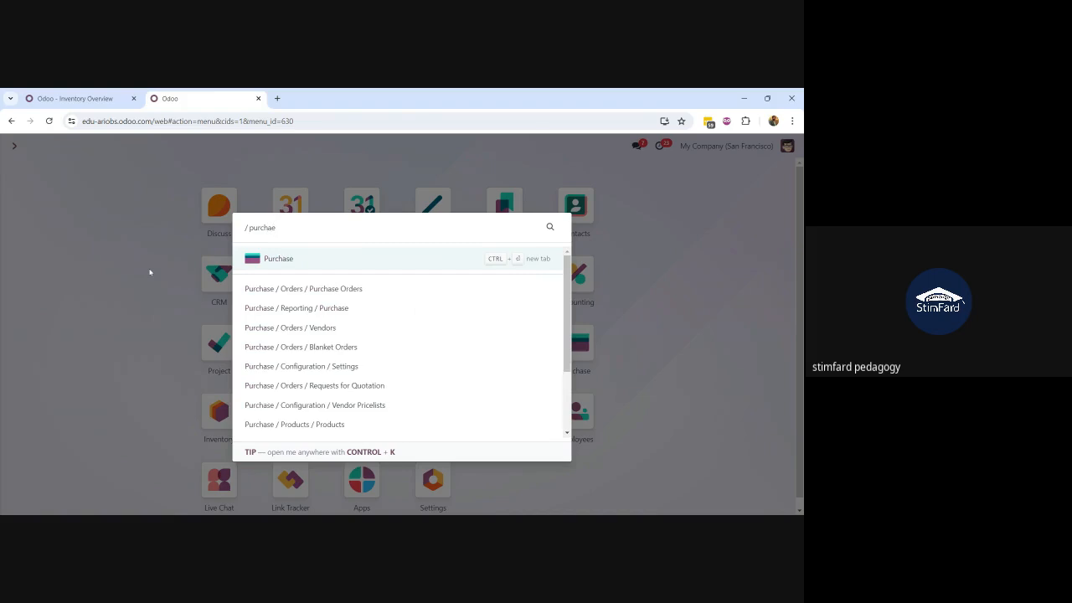
{"action": "left_click", "coordinate": [309, 264]}
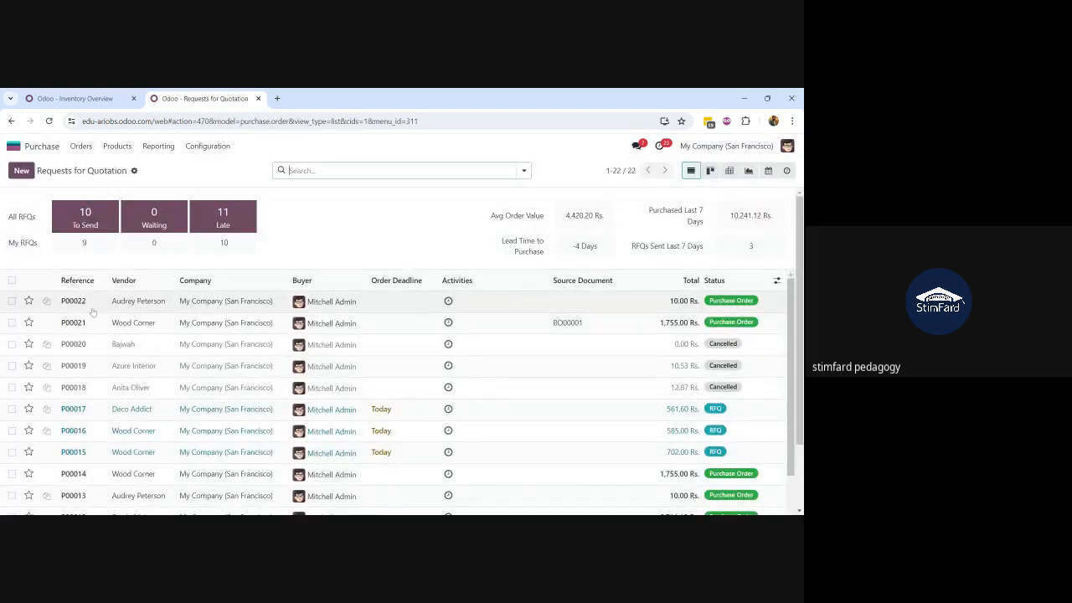
{"action": "left_click", "coordinate": [102, 303]}
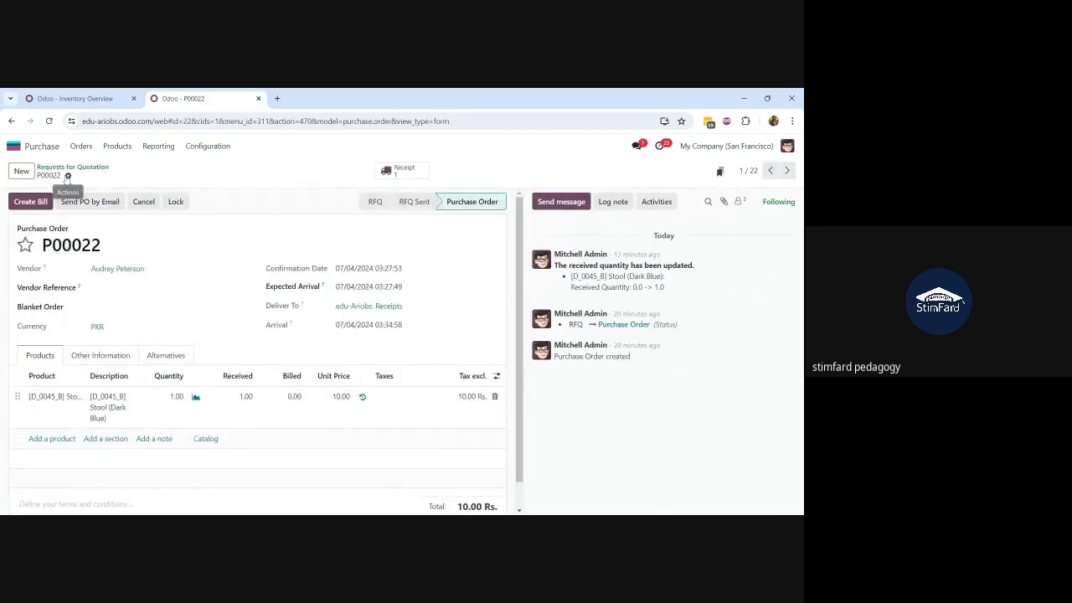
Step: Duplicate the Stool (Dark Blue) purchase order and confirm the copy
{"action": "left_click", "coordinate": [67, 175]}
{"action": "left_click", "coordinate": [102, 217]}
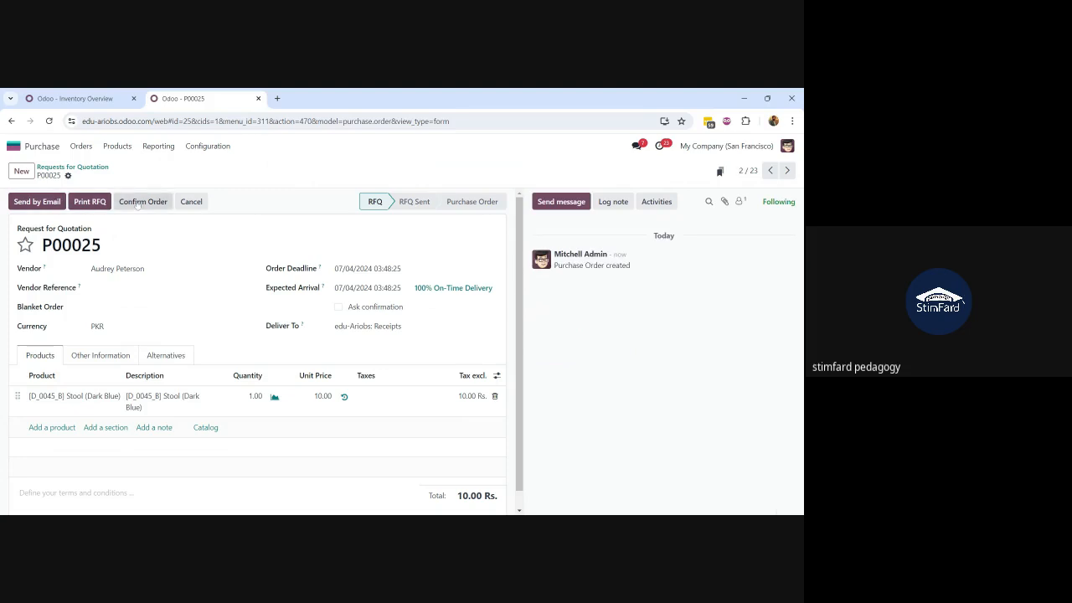
{"action": "left_click", "coordinate": [138, 202]}
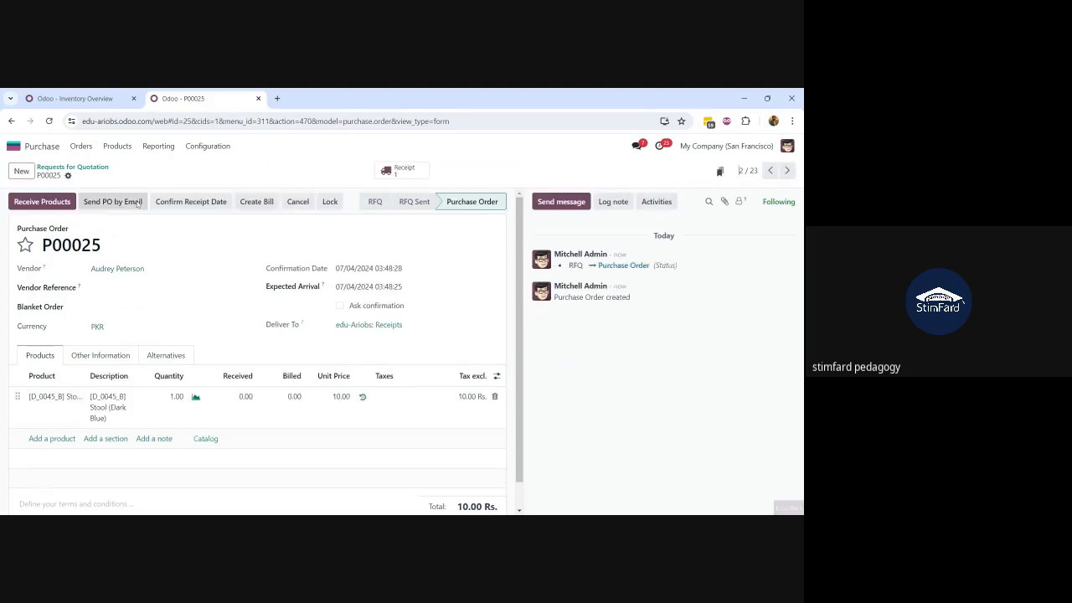
Step: Return to the Inventory Overview and reload it to check the receipts and internal transfers awaiting processing
{"action": "left_click", "coordinate": [65, 98]}
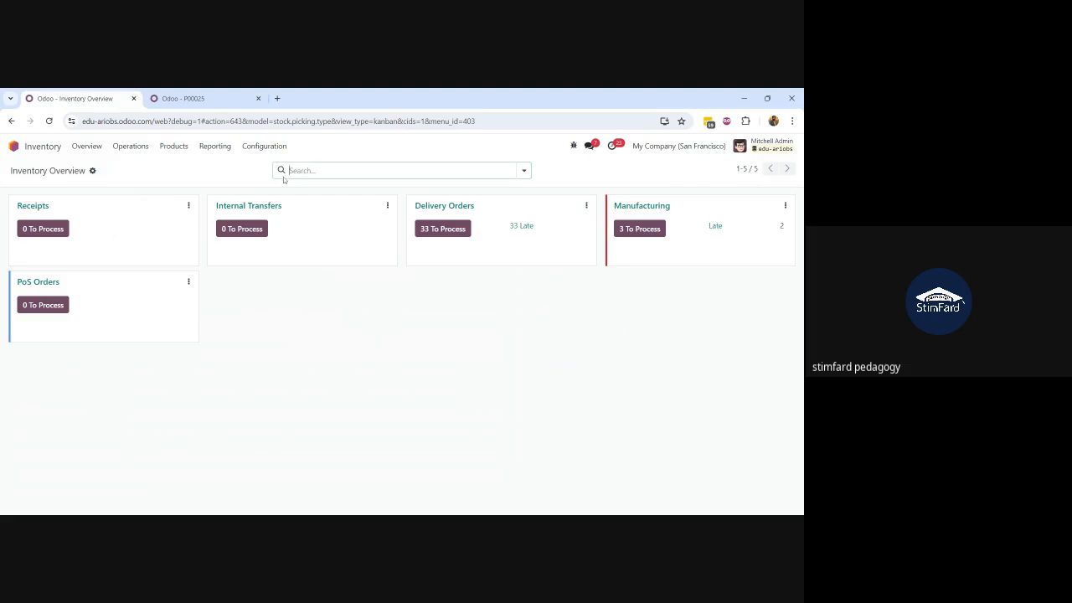
{"action": "left_click", "coordinate": [48, 122]}
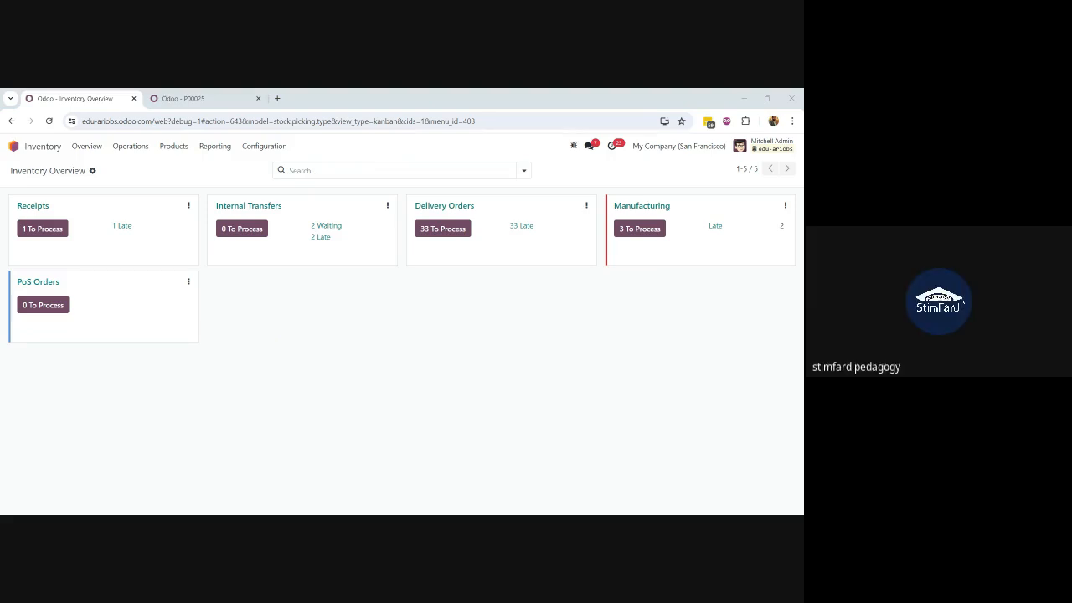
{"action": "key", "text": "alt+Tab"}
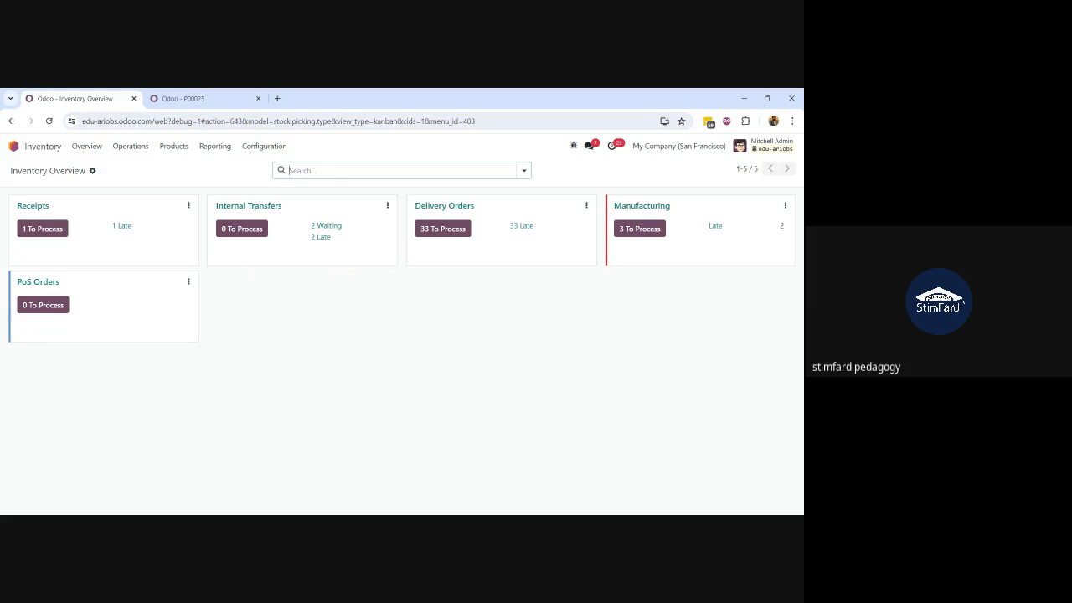
Step: List all inventory transfers without the Receipts filter, group them by Source Document, and expand the newly confirmed purchase order's group
{"action": "left_click", "coordinate": [130, 146]}
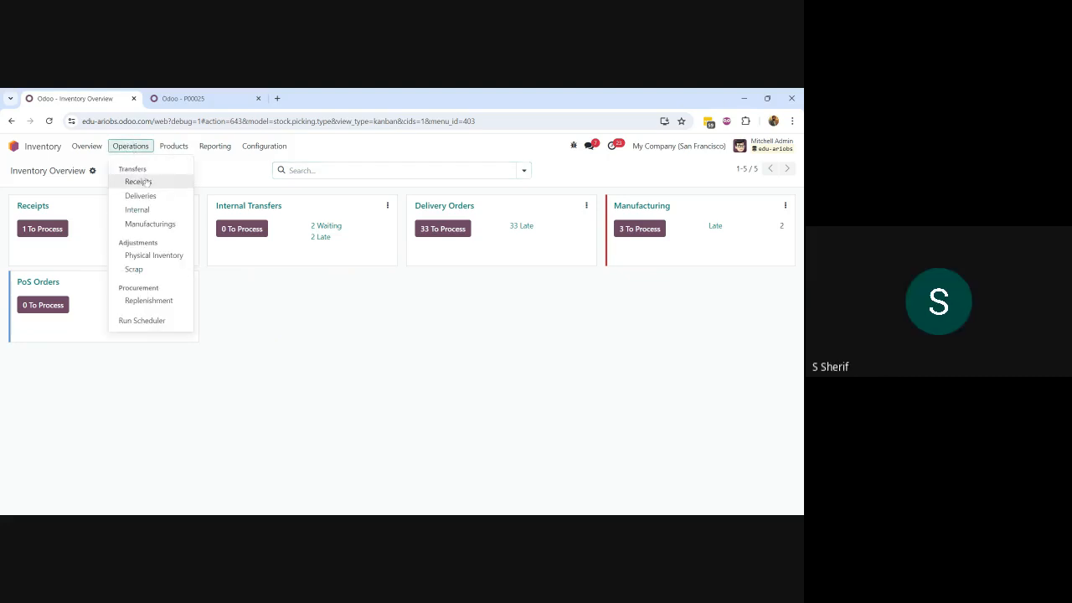
{"action": "left_click", "coordinate": [147, 181]}
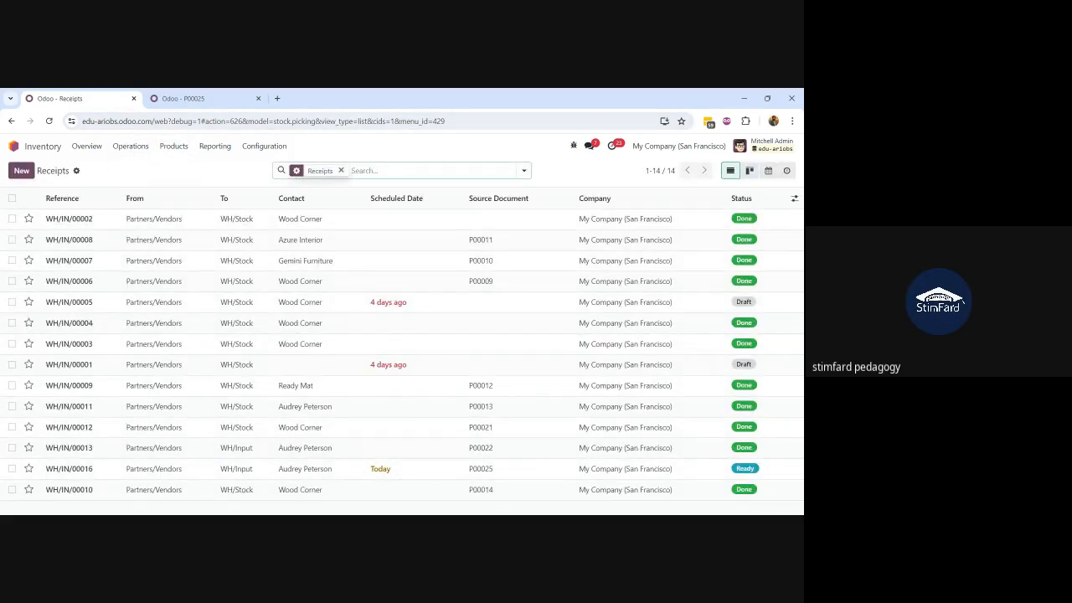
{"action": "left_click", "coordinate": [340, 171]}
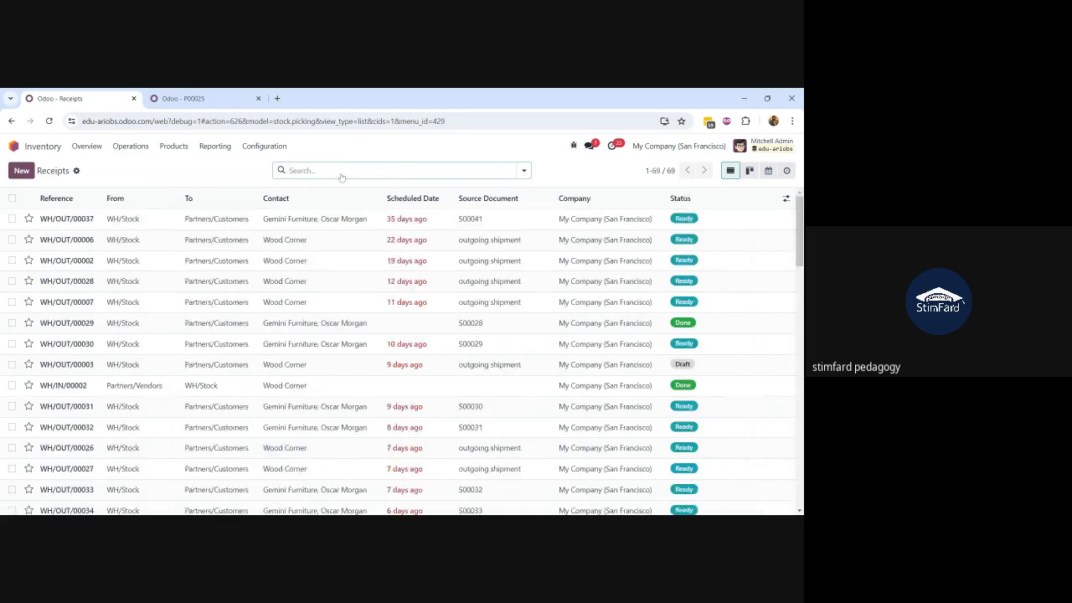
{"action": "left_click", "coordinate": [523, 170]}
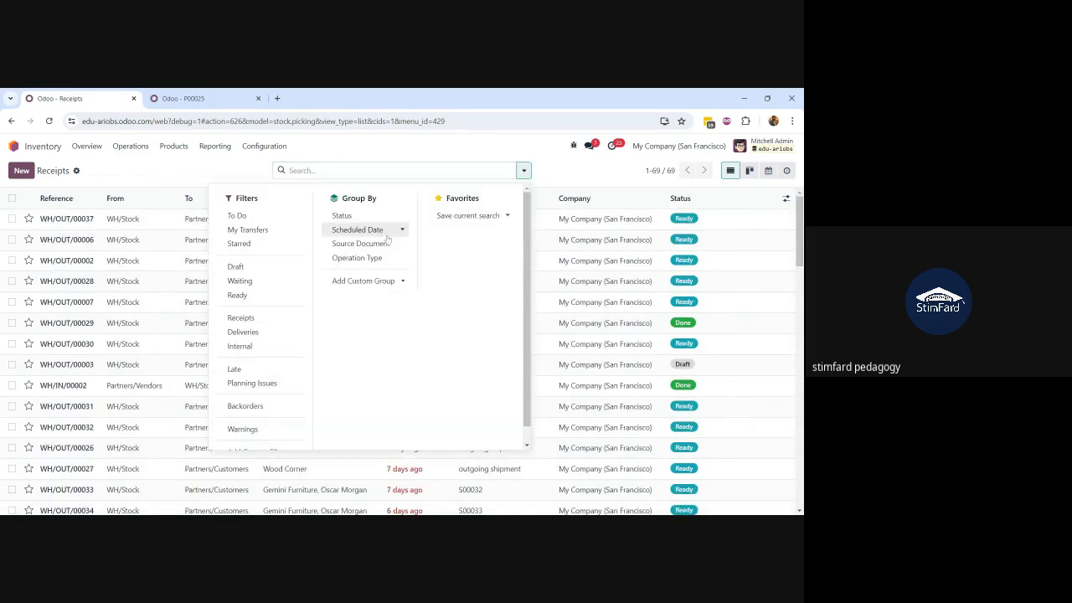
{"action": "left_click", "coordinate": [369, 244]}
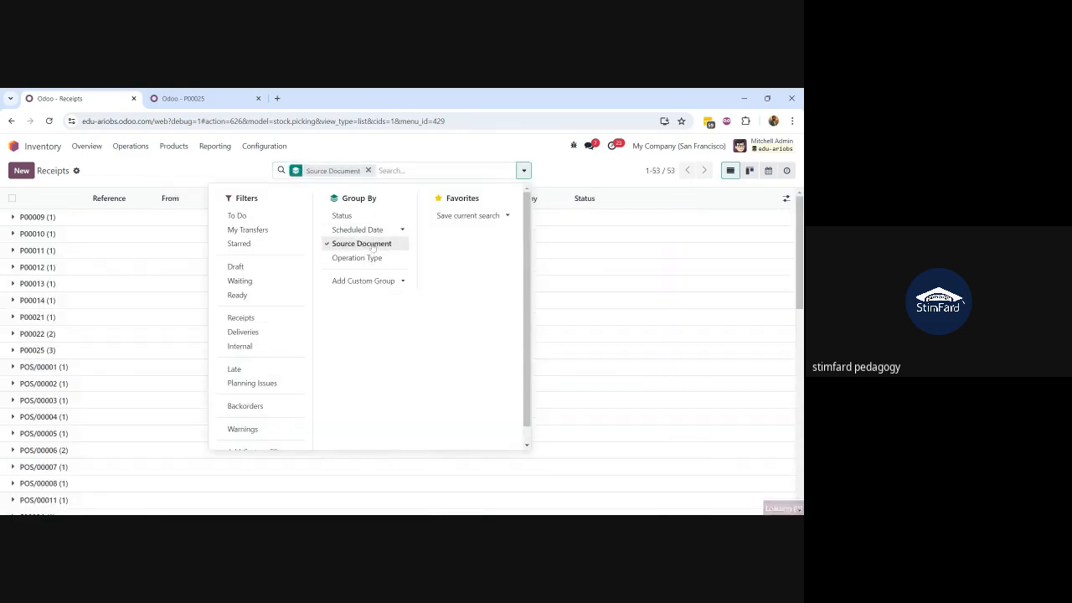
{"action": "left_click", "coordinate": [226, 171]}
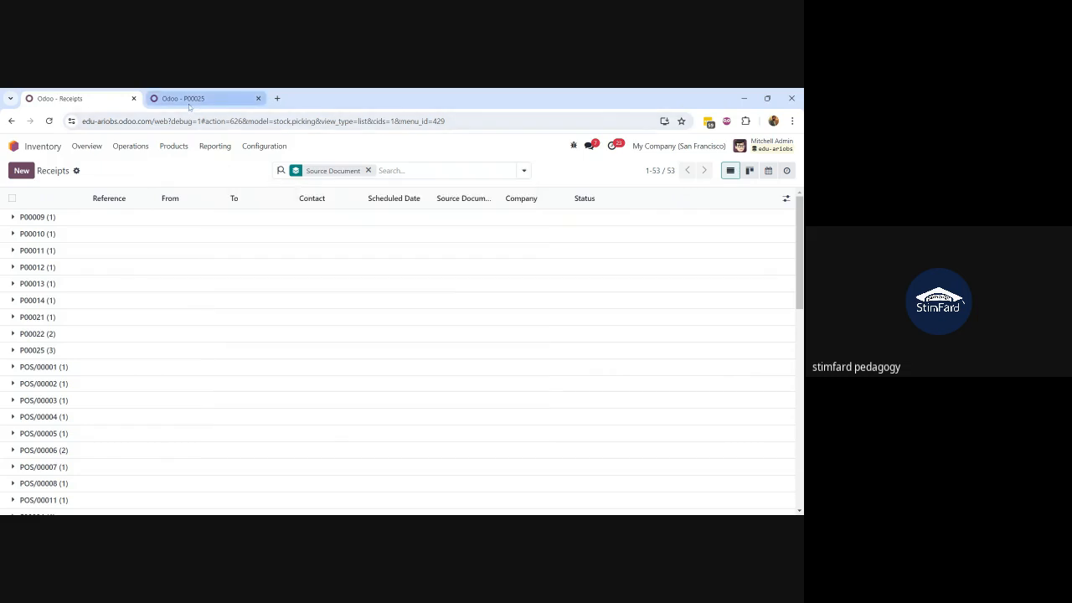
{"action": "left_click", "coordinate": [22, 350]}
{"action": "scroll", "coordinate": [125, 360], "scroll_direction": "down", "scroll_amount": 1}
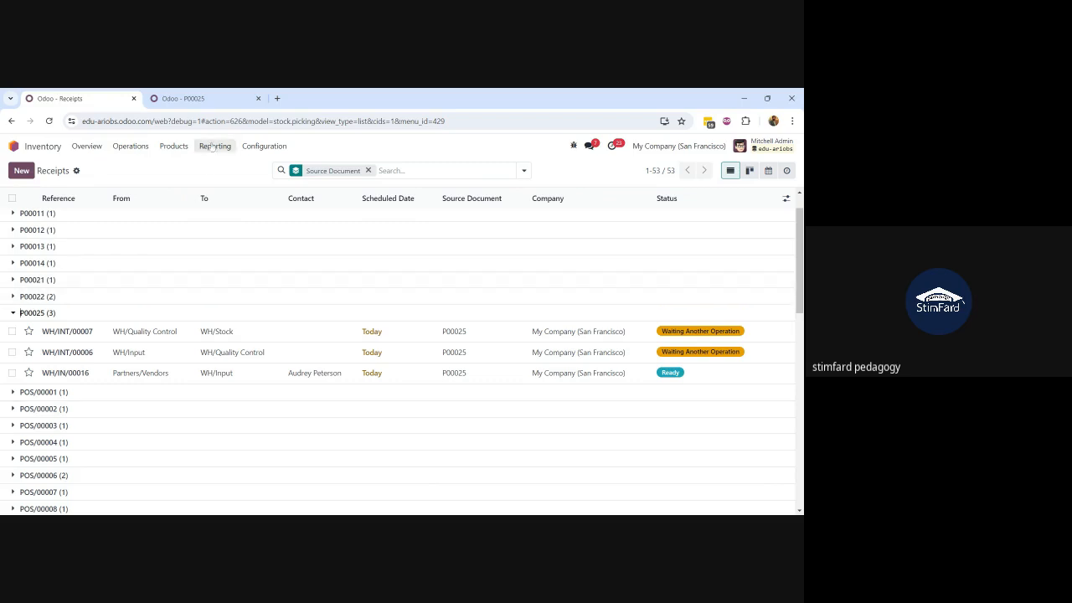
Step: In the second browser tab, switch to the Inventory app and open the edu-Ariobs warehouse to review its Incoming Shipments setting
{"action": "left_click", "coordinate": [209, 104]}
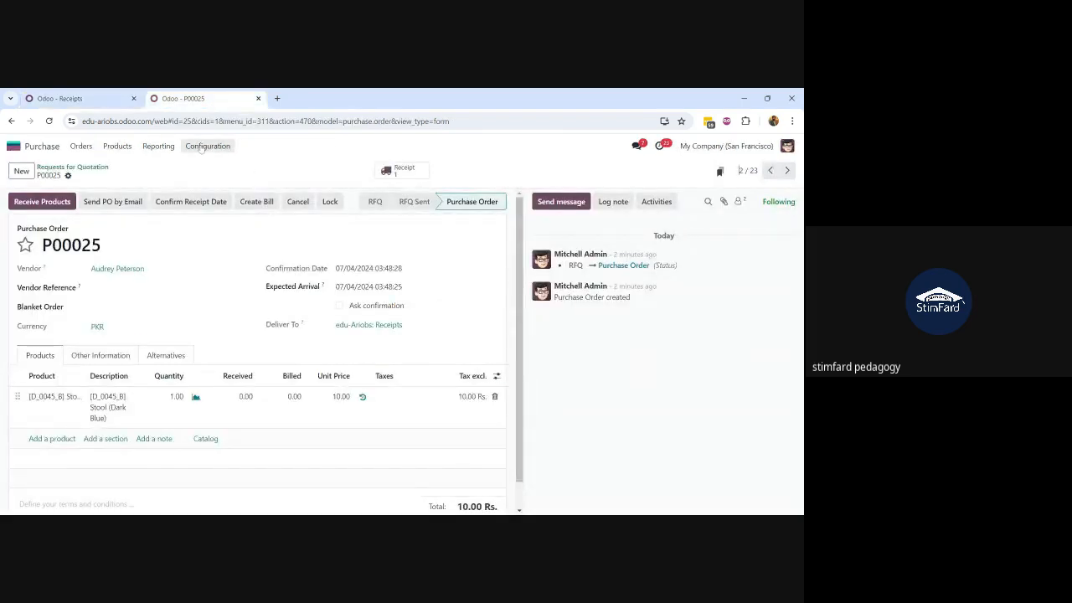
{"action": "left_click", "coordinate": [207, 146]}
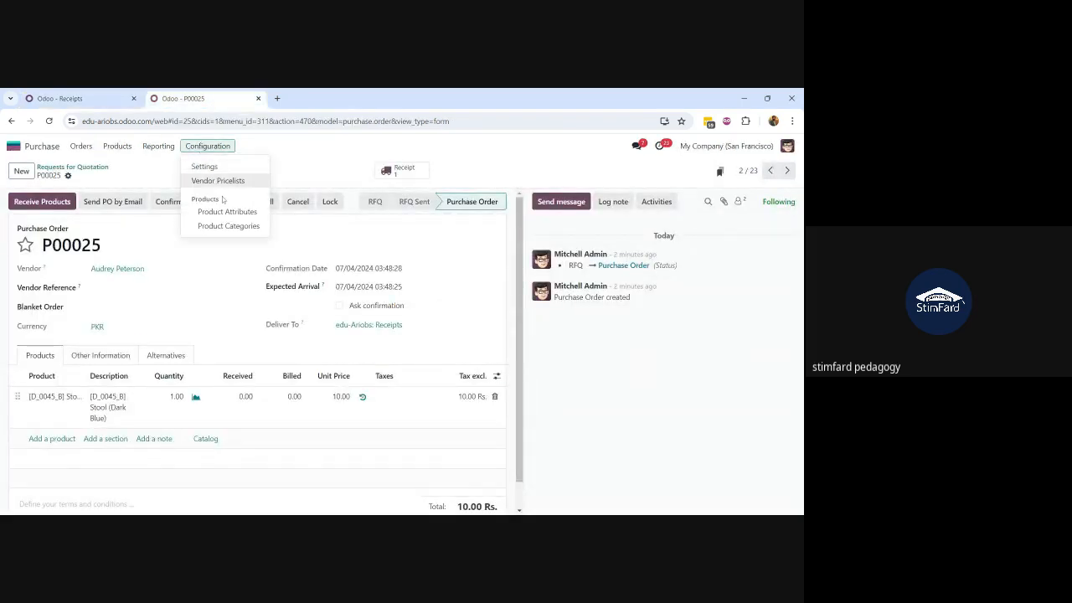
{"action": "left_click", "coordinate": [14, 146]}
{"action": "type", "text": "/inve"}
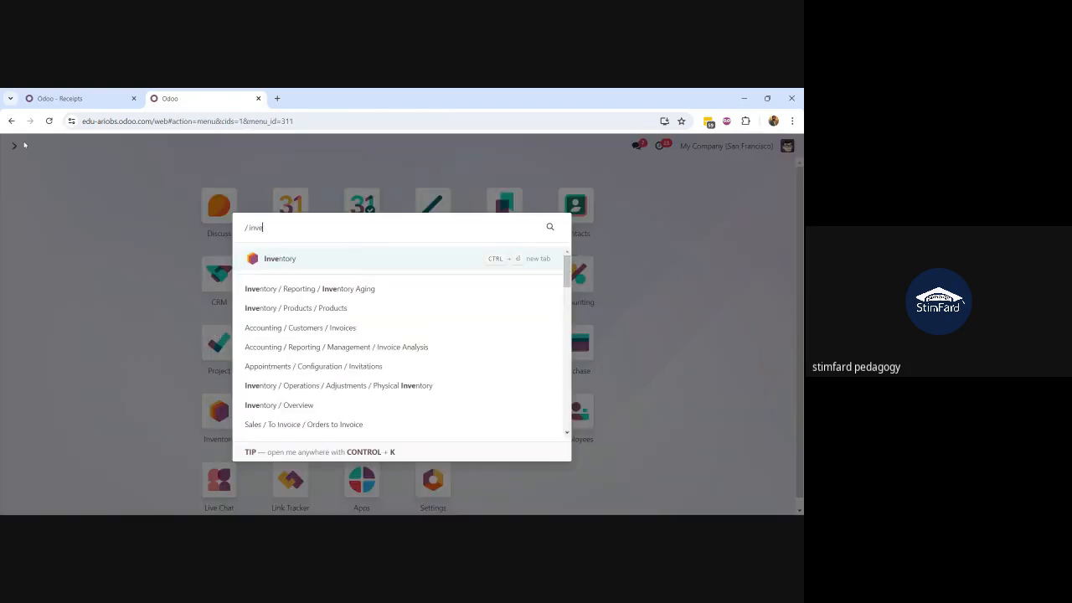
{"action": "left_click", "coordinate": [329, 267]}
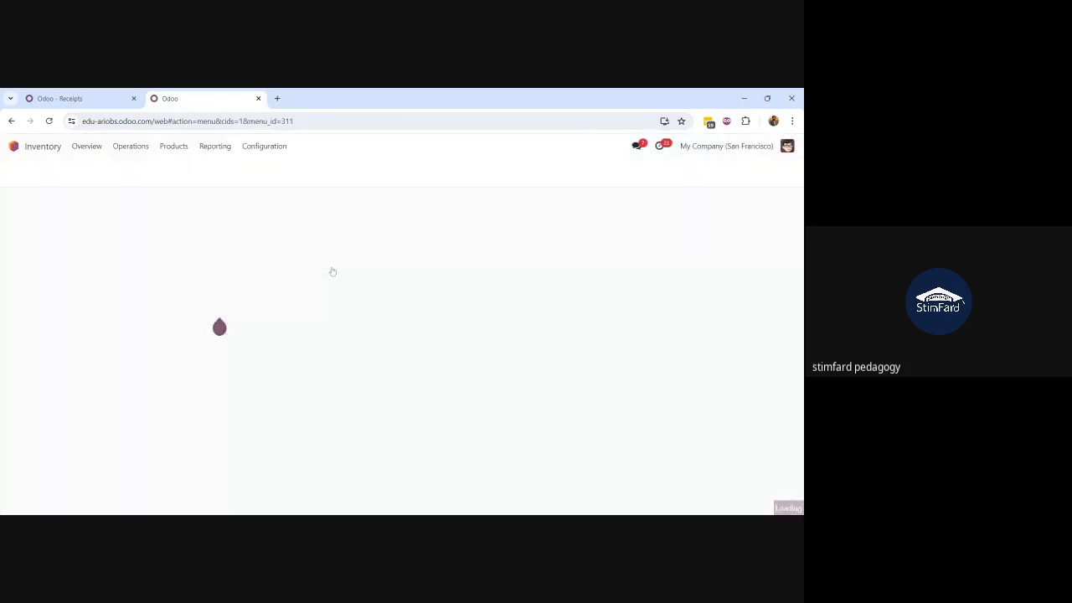
{"action": "left_click", "coordinate": [256, 148]}
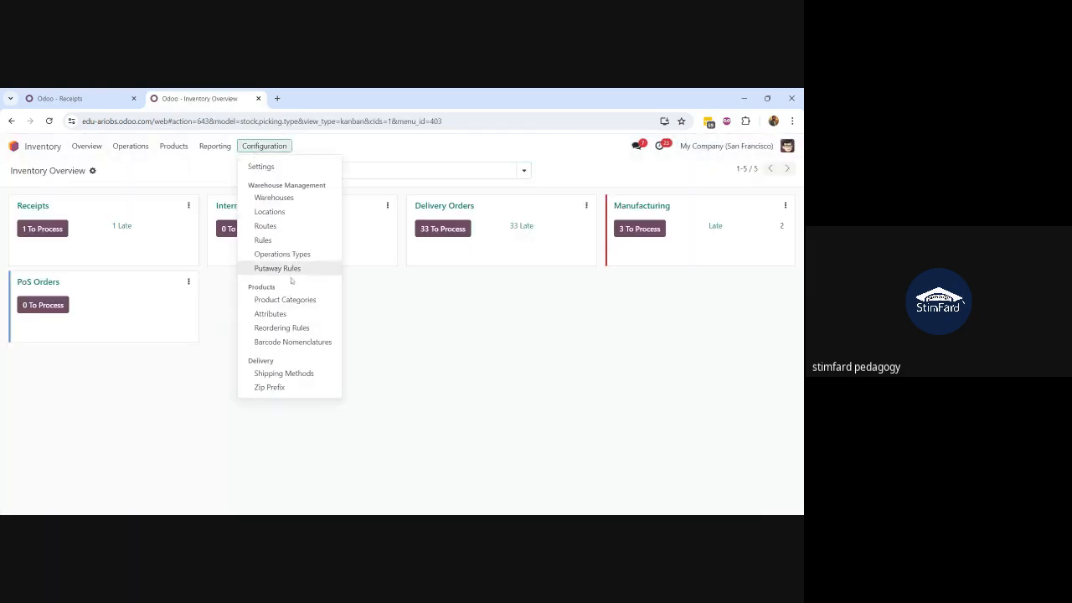
{"action": "left_click", "coordinate": [284, 200]}
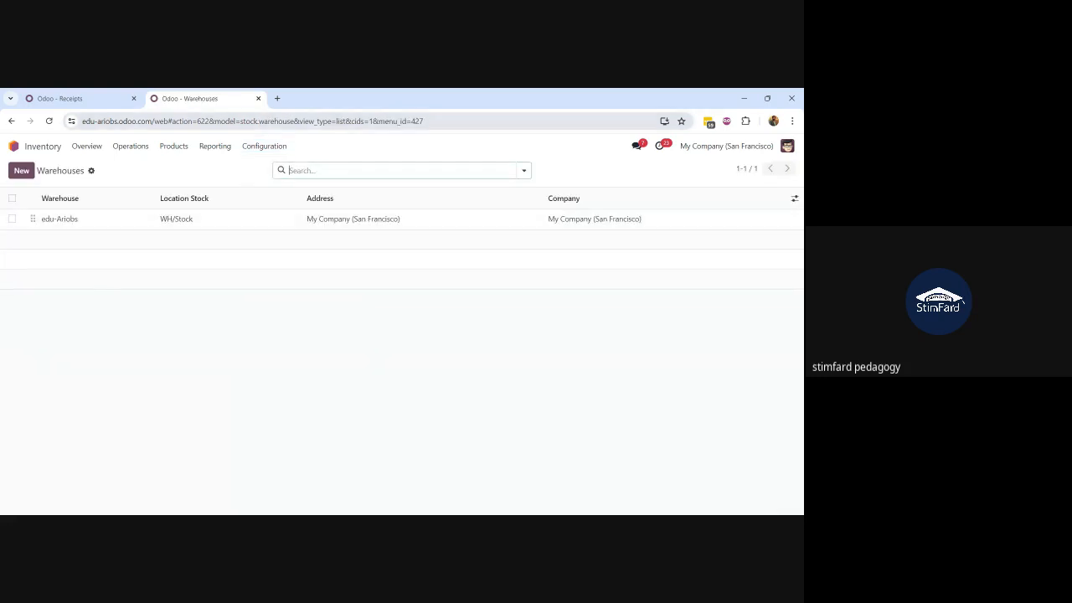
{"action": "left_click", "coordinate": [147, 226]}
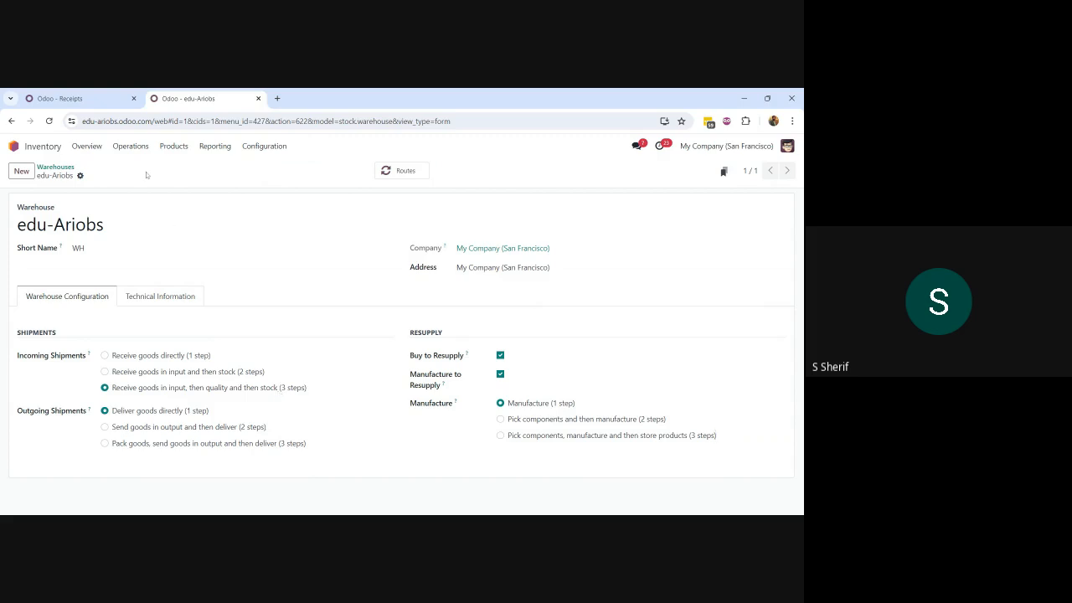
Step: Return to the grouped transfers, open the ready vendor receipt into WH/Input, and assign serial number 56416546 to the Stool (Dark Blue)
{"action": "left_click", "coordinate": [58, 98]}
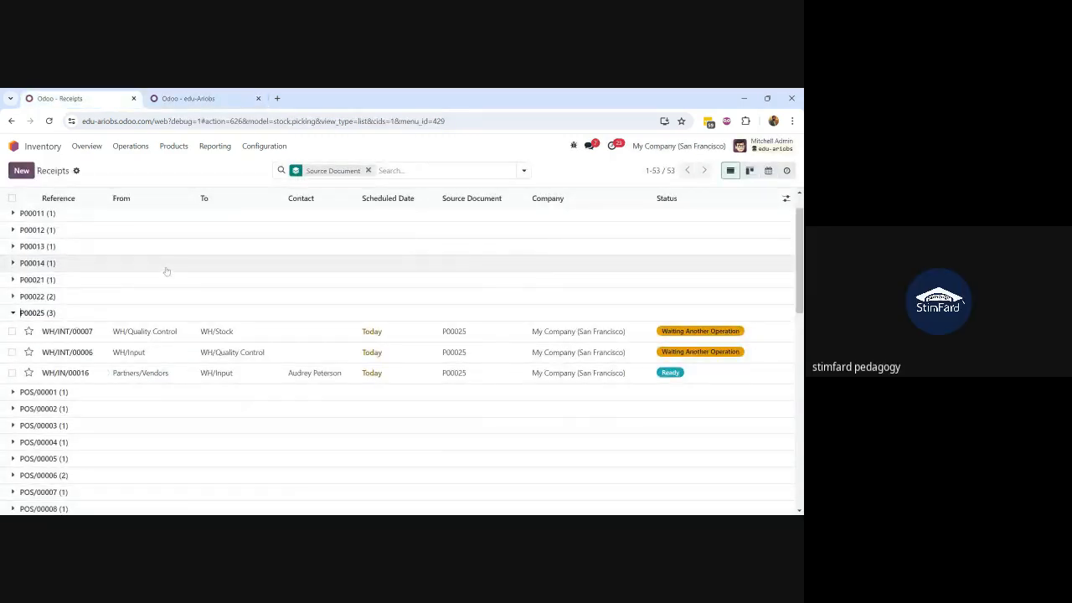
{"action": "left_click", "coordinate": [157, 372]}
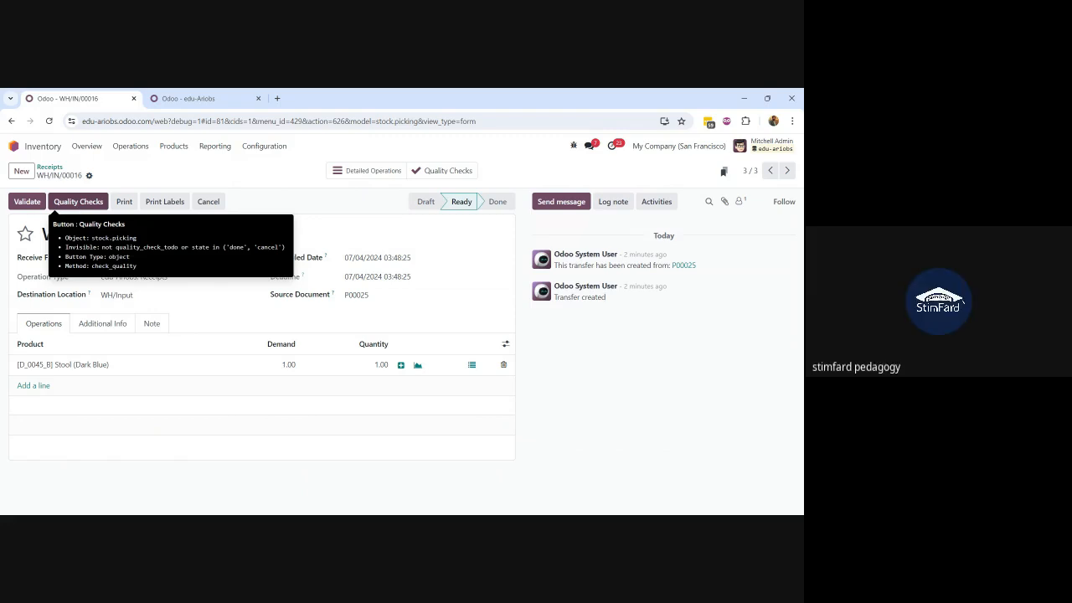
{"action": "left_click", "coordinate": [400, 365]}
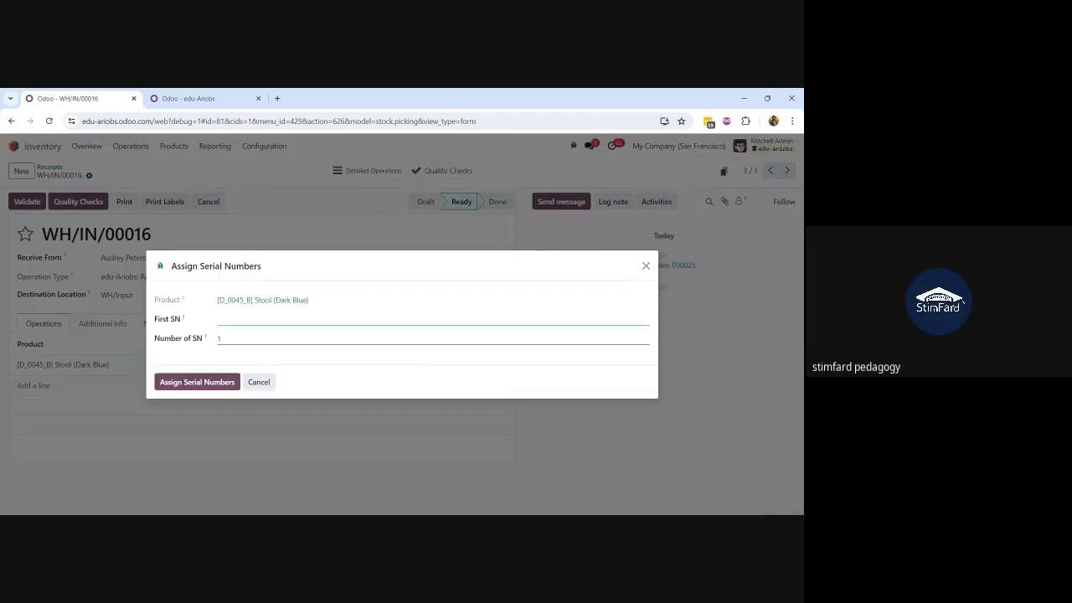
{"action": "type", "text": "56416546"}
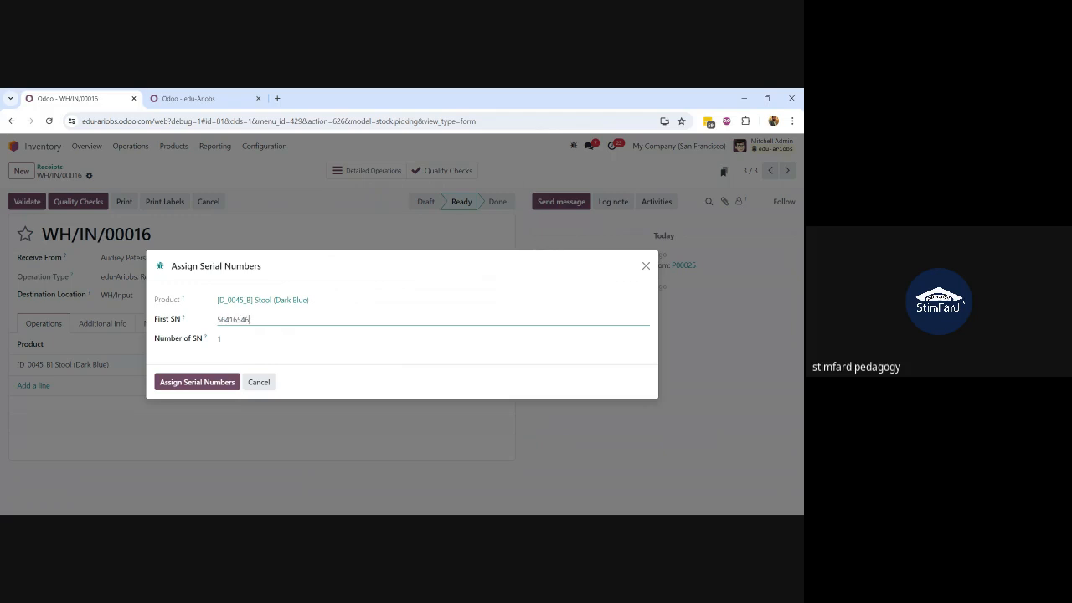
{"action": "left_click", "coordinate": [199, 382]}
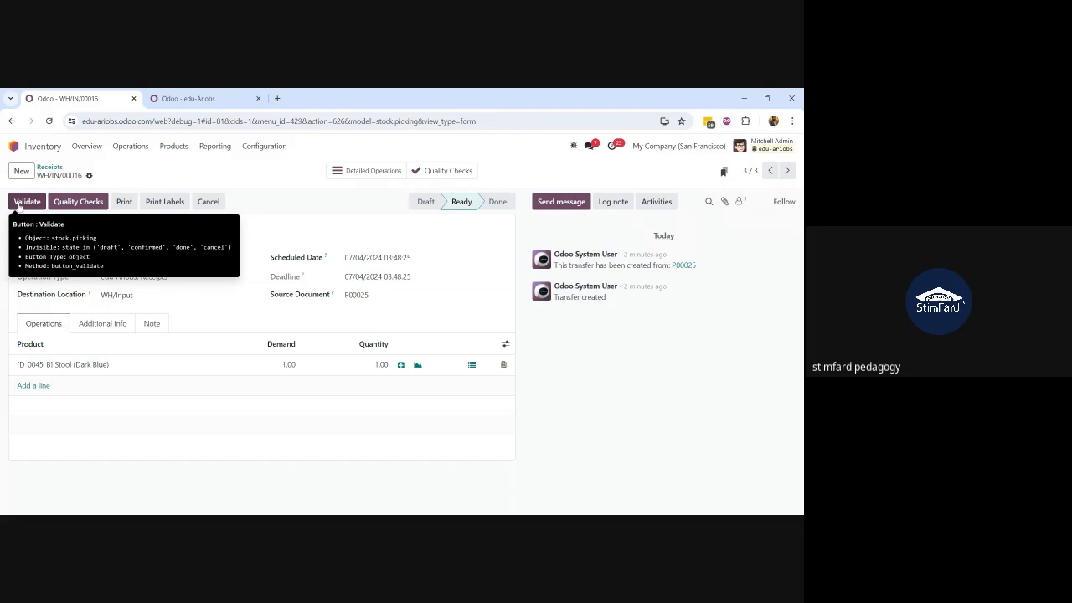
Step: Start validating the receipt and submit the Take Measurement check with a measure of 14 mm and the note "measurement is 14"
{"action": "left_click", "coordinate": [23, 205]}
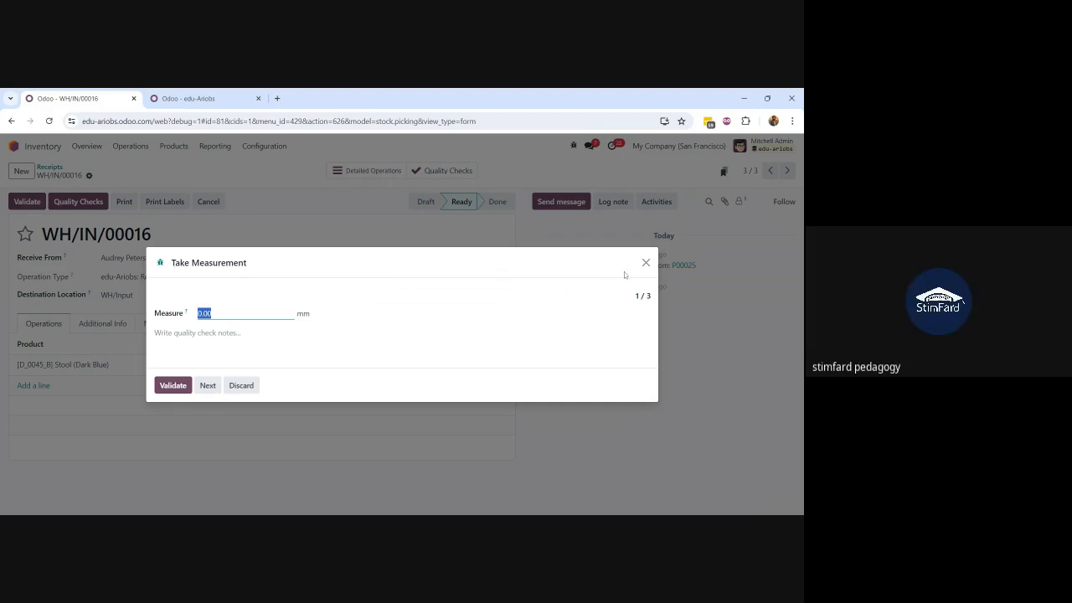
{"action": "left_click_drag", "start_coordinate": [633, 296], "coordinate": [654, 296]}
{"action": "double_click", "coordinate": [205, 313]}
{"action": "type", "text": "14"}
{"action": "key", "text": "Tab"}
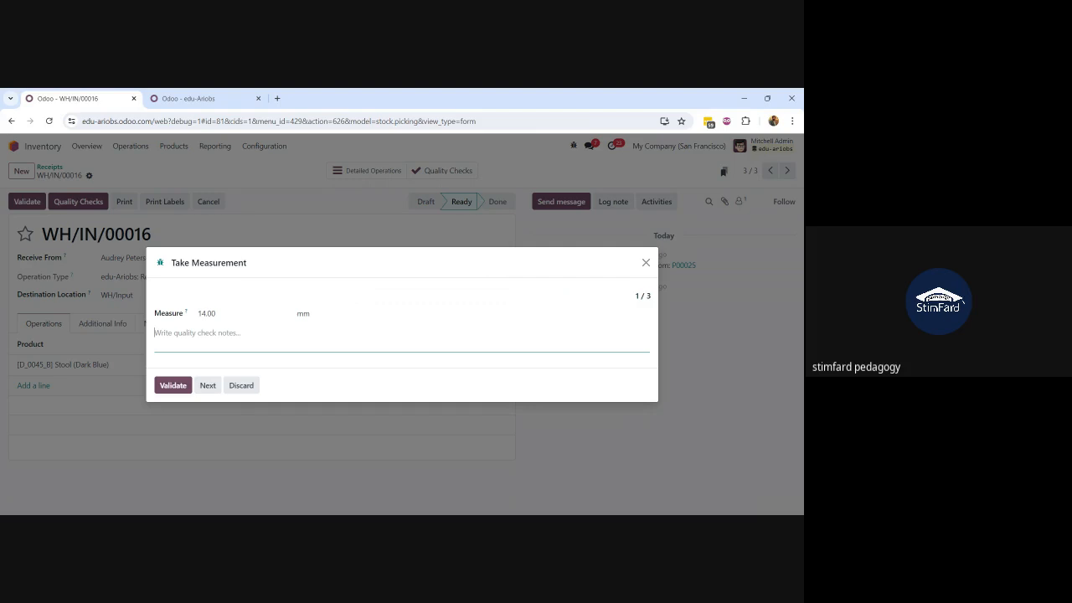
{"action": "type", "text": "measurement is 14"}
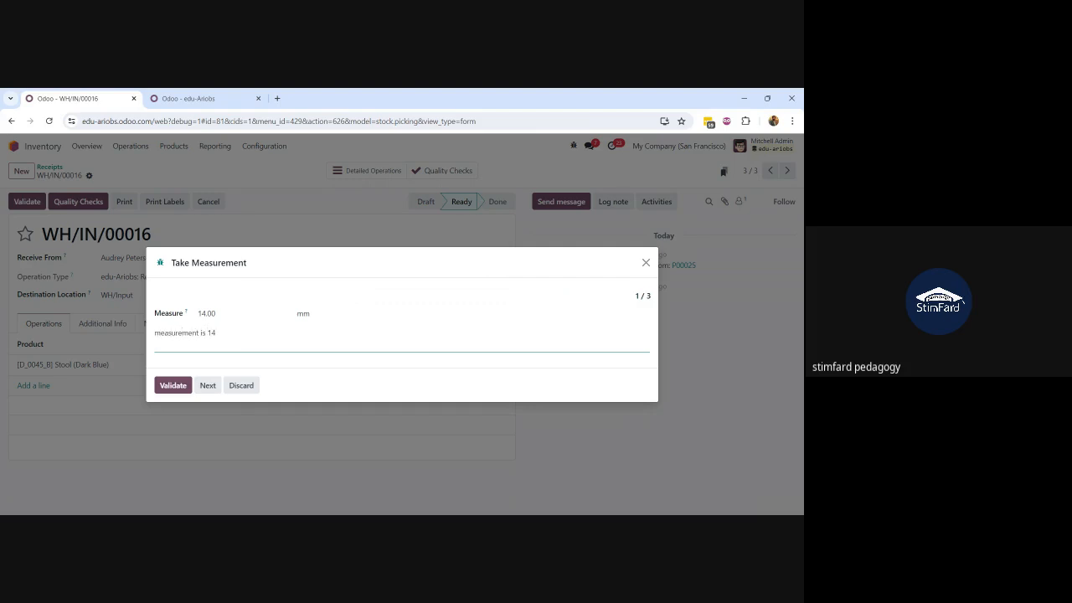
{"action": "left_click", "coordinate": [173, 385]}
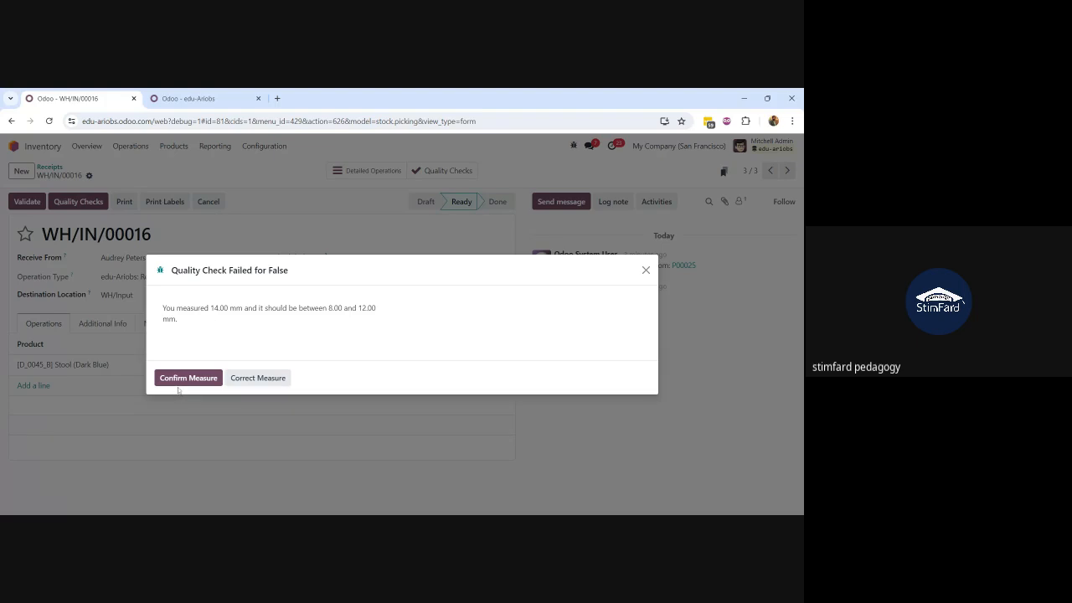
Step: Correct the measure to 12 mm and validate the measurement check again
{"action": "left_click", "coordinate": [258, 379]}
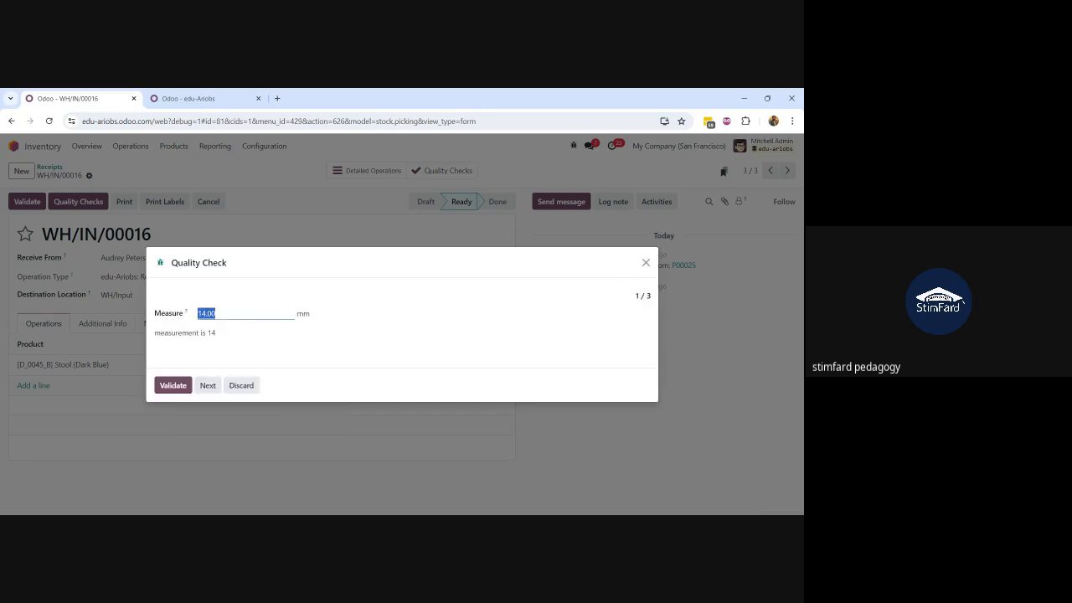
{"action": "type", "text": "12"}
{"action": "left_click", "coordinate": [181, 386]}
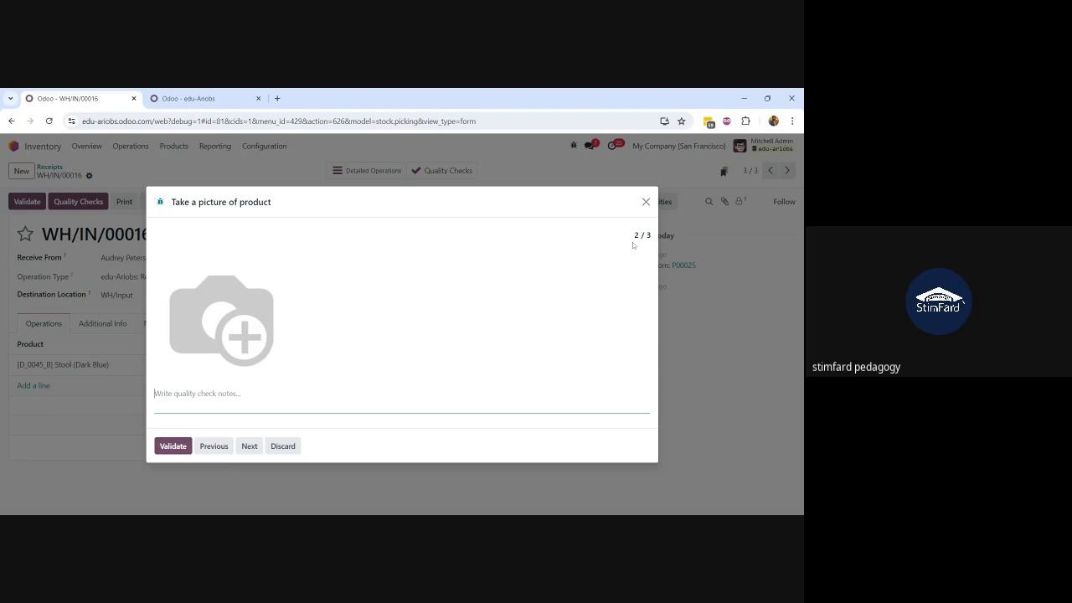
Step: Upload the COD truck image for the "Take a picture of product" check and validate it
{"action": "left_click_drag", "start_coordinate": [632, 242], "coordinate": [656, 239]}
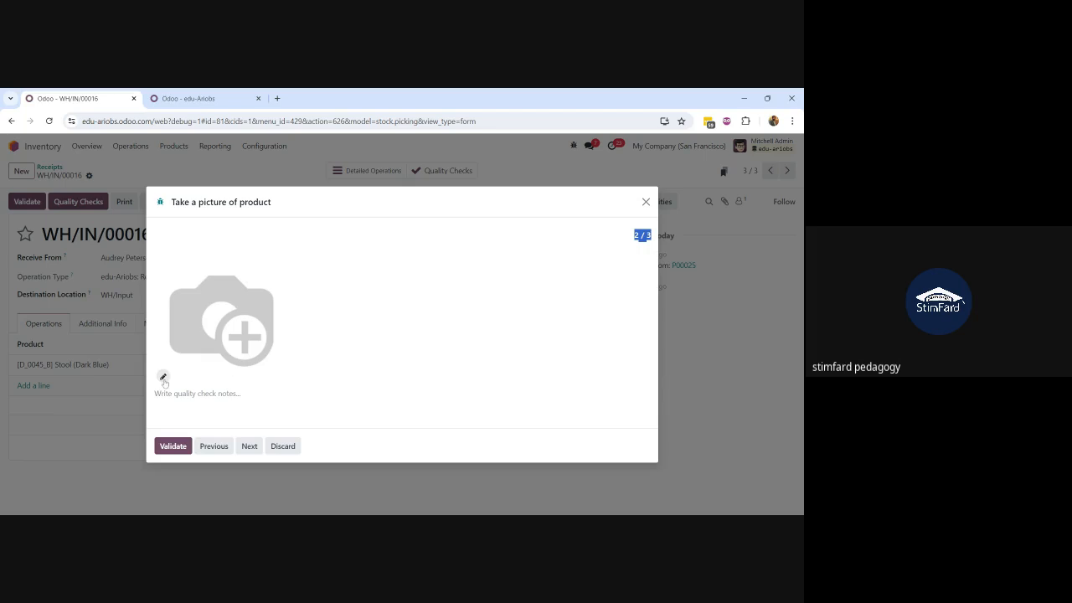
{"action": "left_click", "coordinate": [164, 379]}
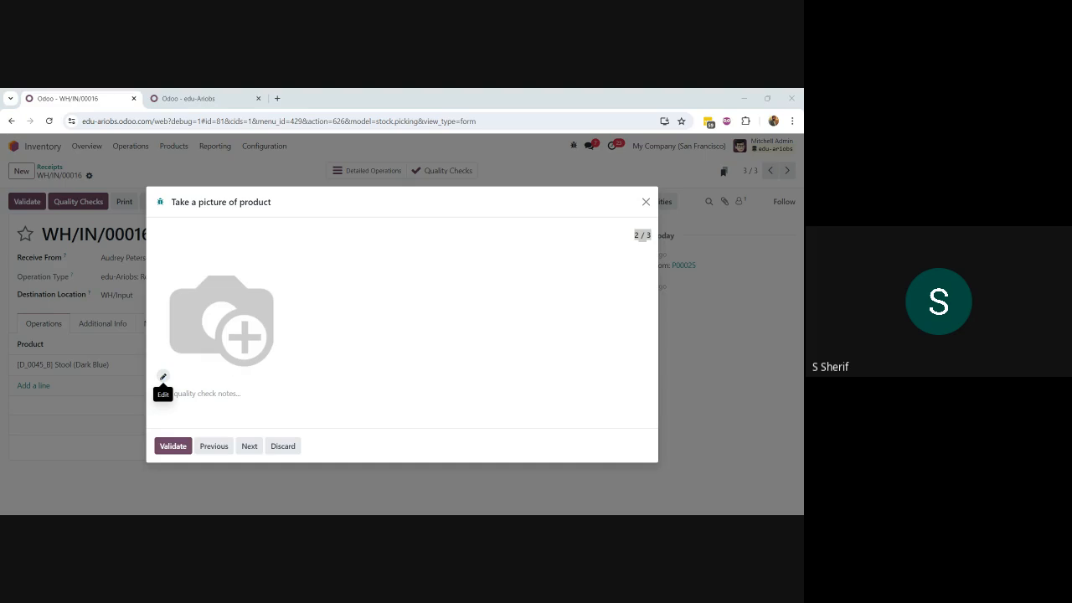
{"action": "left_click", "coordinate": [349, 374]}
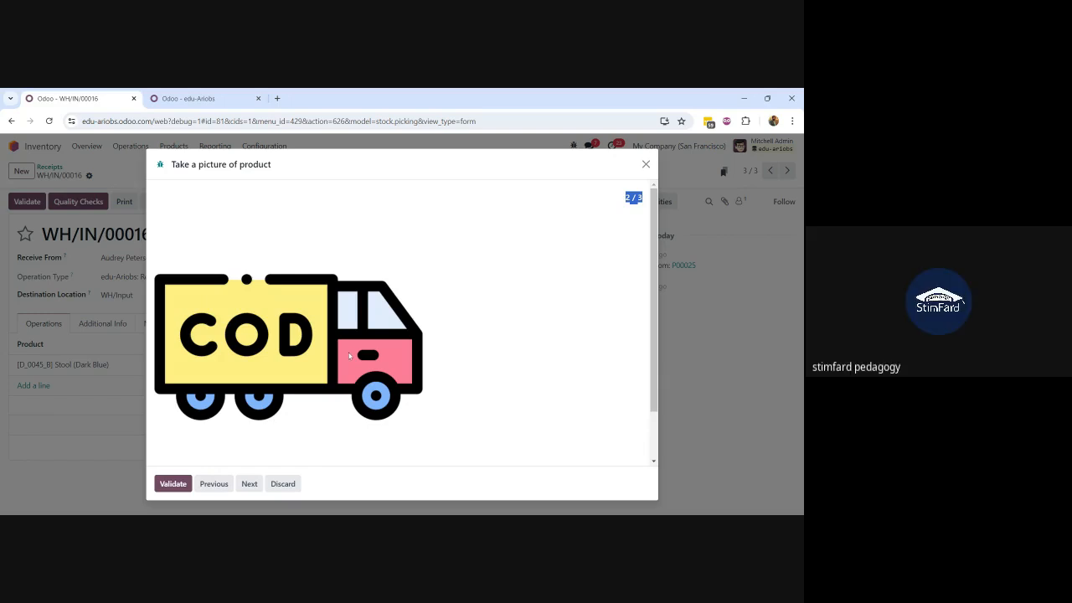
{"action": "left_click", "coordinate": [178, 483]}
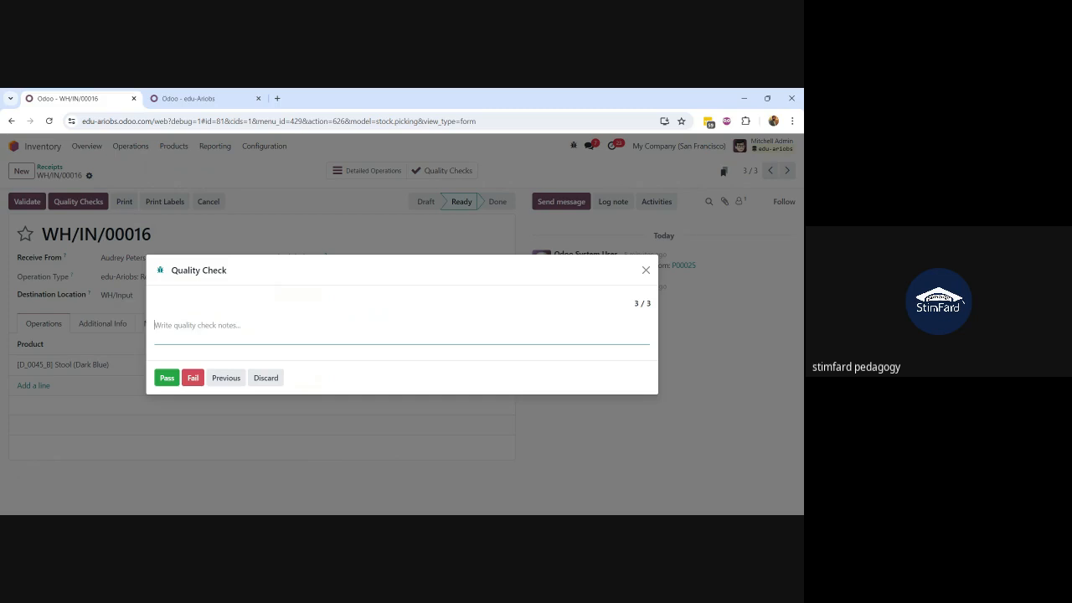
Step: Pass the last quality check with the note "Passed the quality", and review the receipt's list of quality checks
{"action": "type", "text": "Passed the quality"}
{"action": "left_click", "coordinate": [169, 376]}
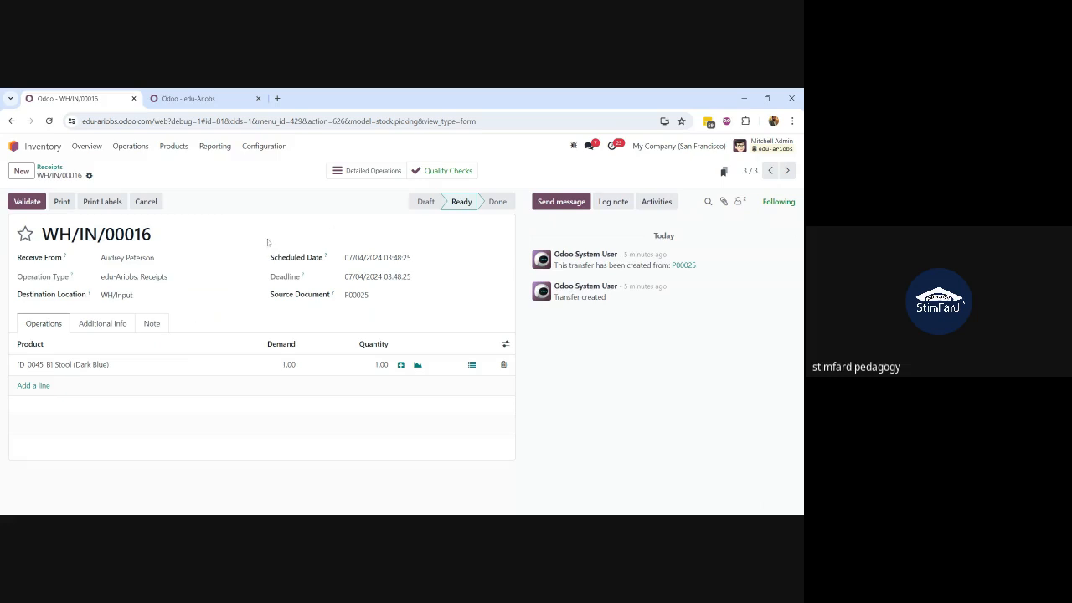
{"action": "left_click", "coordinate": [444, 169]}
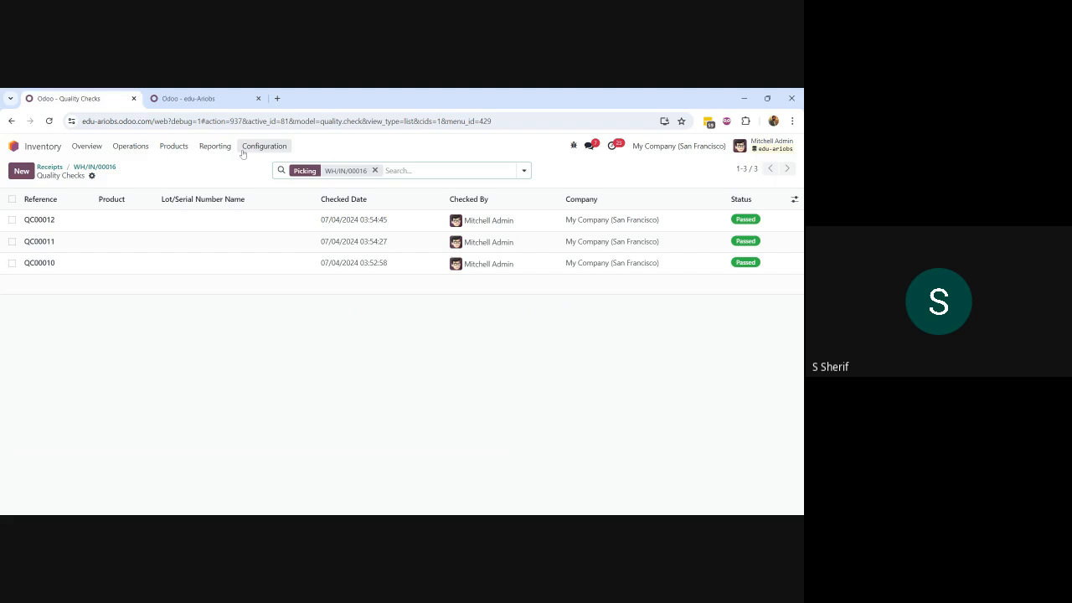
{"action": "left_click", "coordinate": [110, 167]}
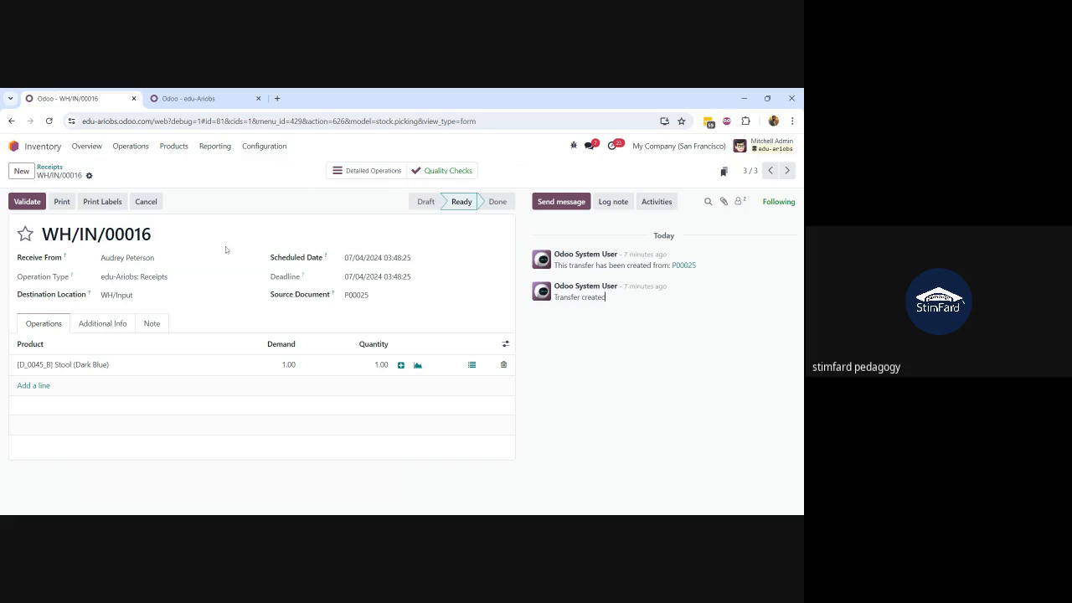
Step: Validate the receipt and open the same order's internal transfer from WH/Input to WH/Quality Control
{"action": "left_click", "coordinate": [27, 202]}
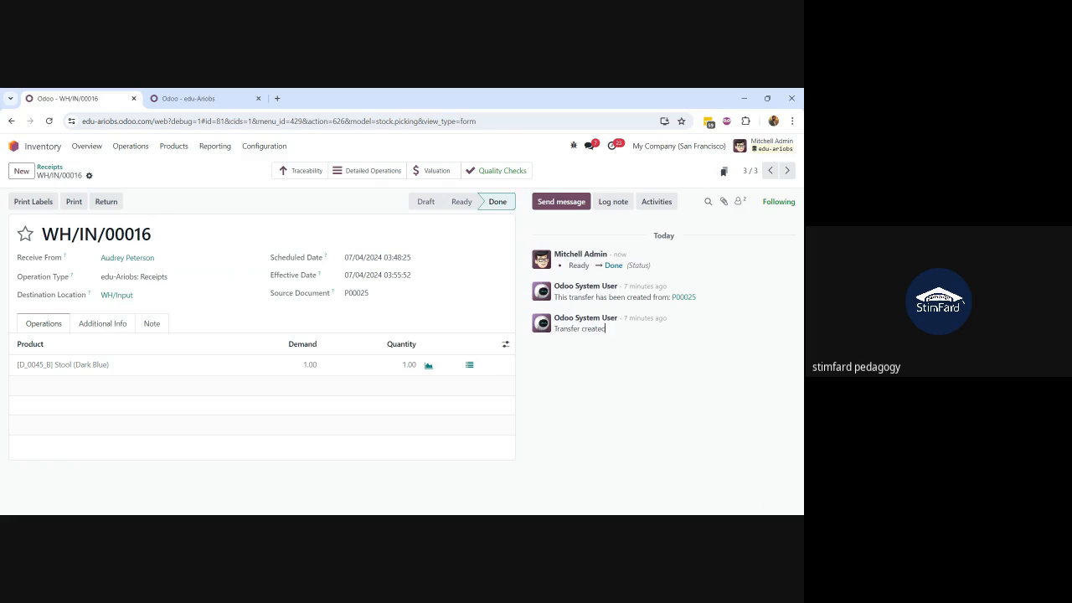
{"action": "left_click", "coordinate": [49, 167]}
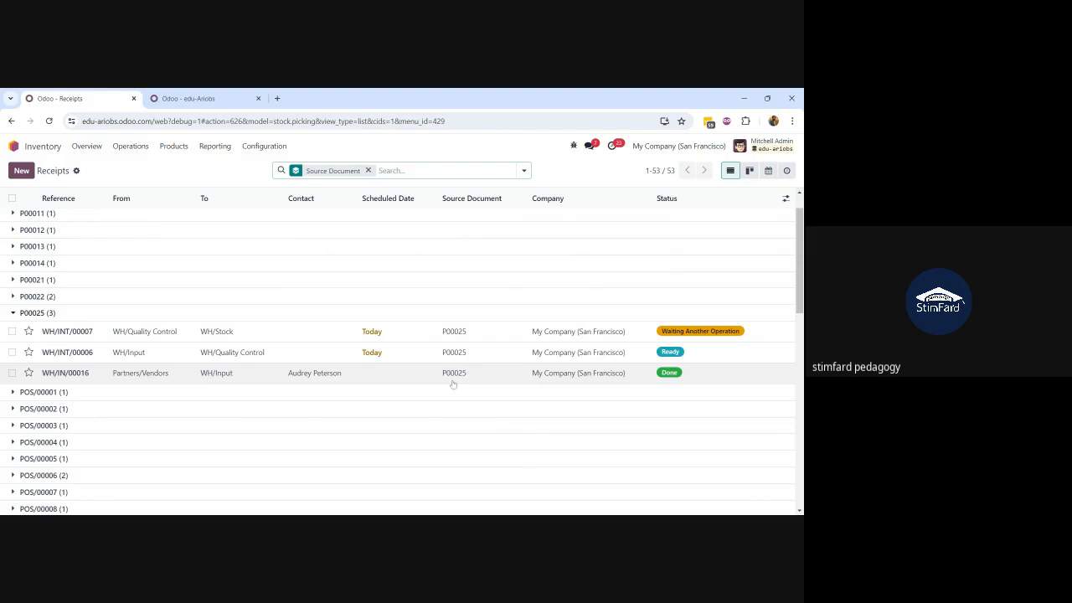
{"action": "left_click", "coordinate": [254, 355]}
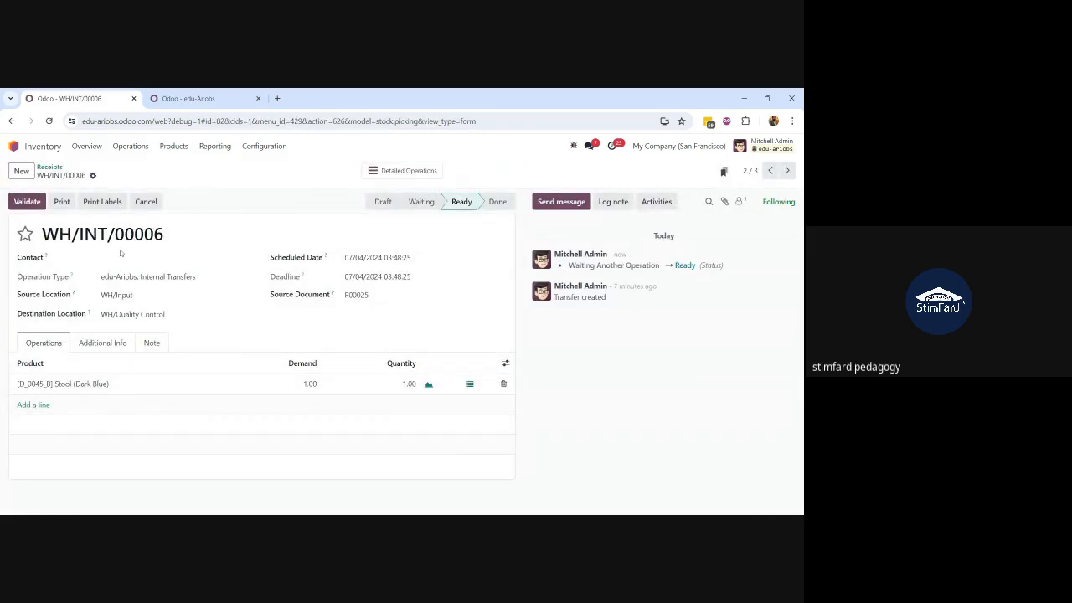
Step: Validate the order's internal transfers from WH/Input to WH/Quality Control and from WH/Quality Control to WH/Stock, and return to the inventory overview
{"action": "left_click", "coordinate": [26, 201]}
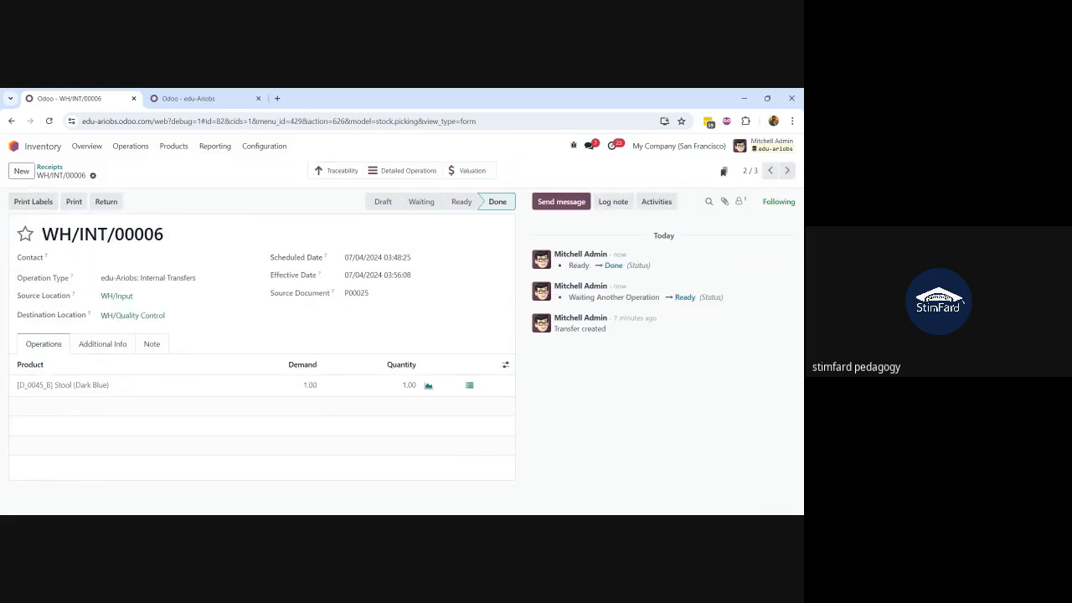
{"action": "left_click", "coordinate": [50, 168]}
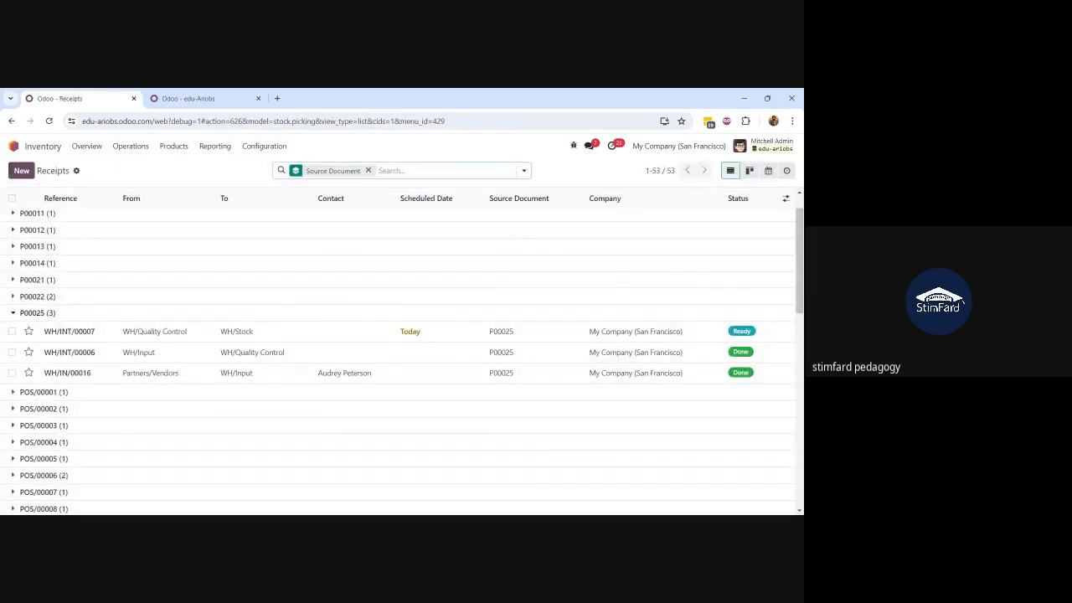
{"action": "left_click", "coordinate": [289, 334]}
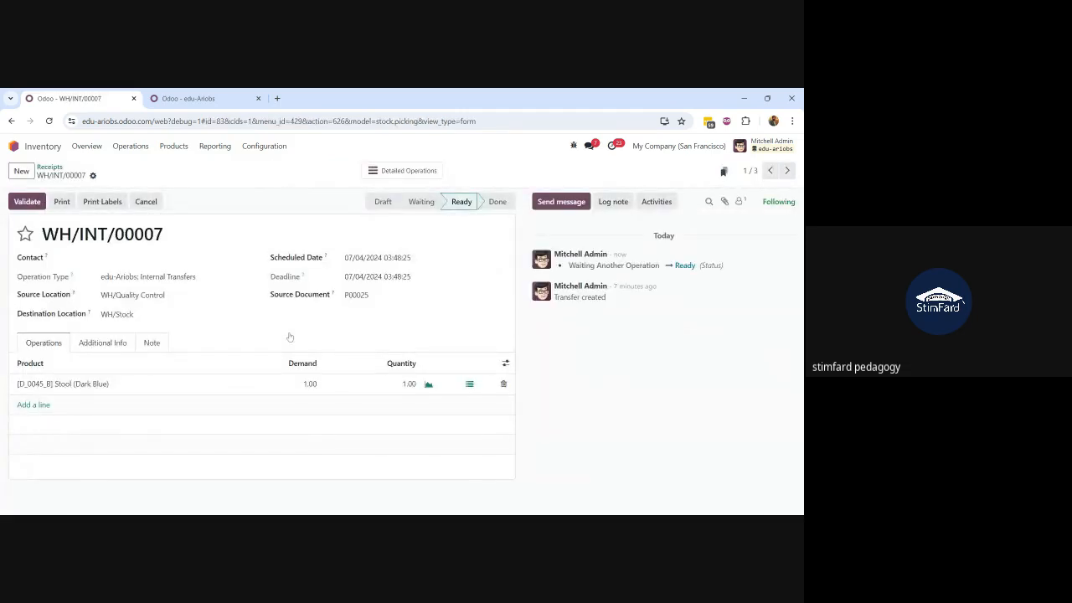
{"action": "left_click", "coordinate": [27, 201]}
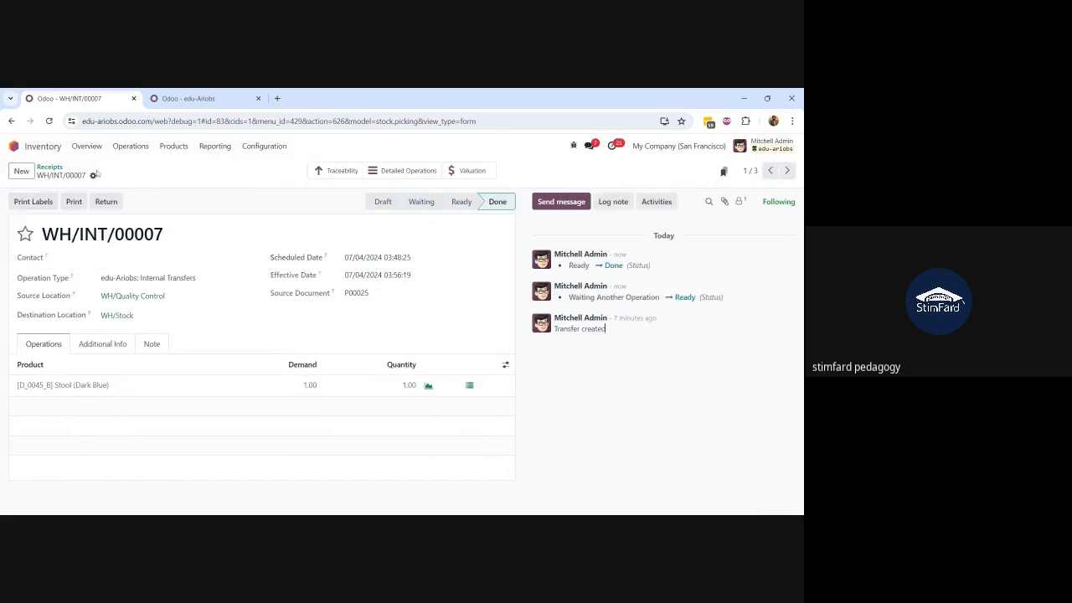
{"action": "left_click", "coordinate": [55, 168]}
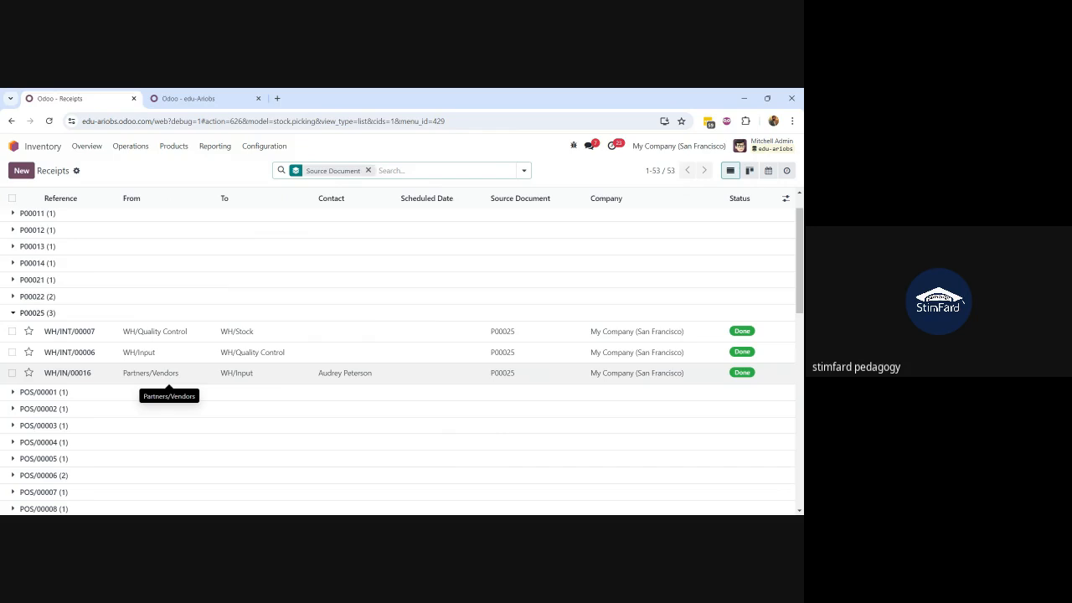
{"action": "left_click", "coordinate": [82, 148]}
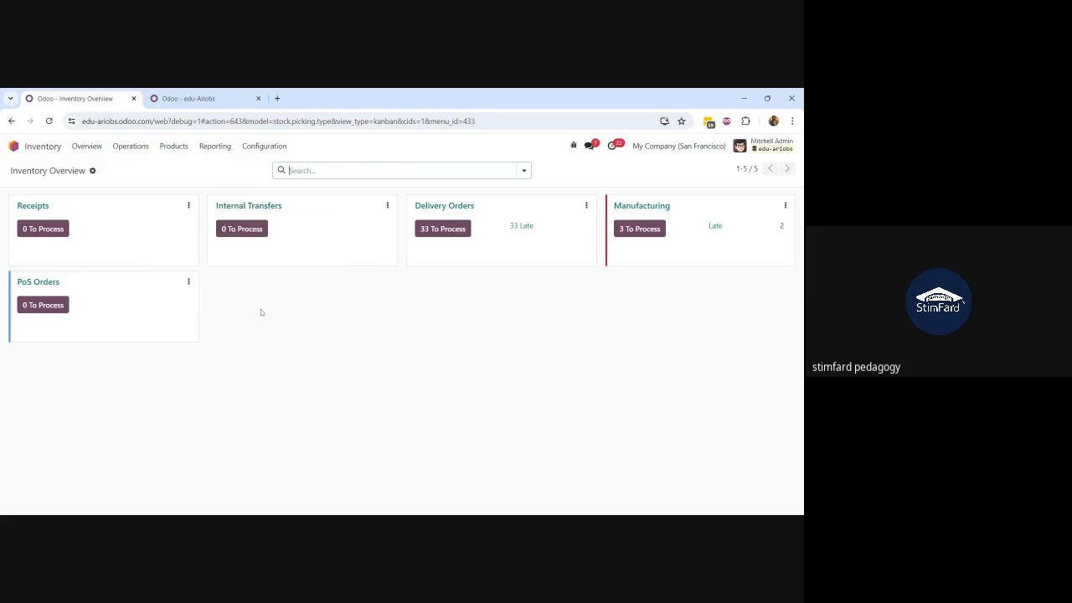
{"action": "left_click", "coordinate": [139, 148]}
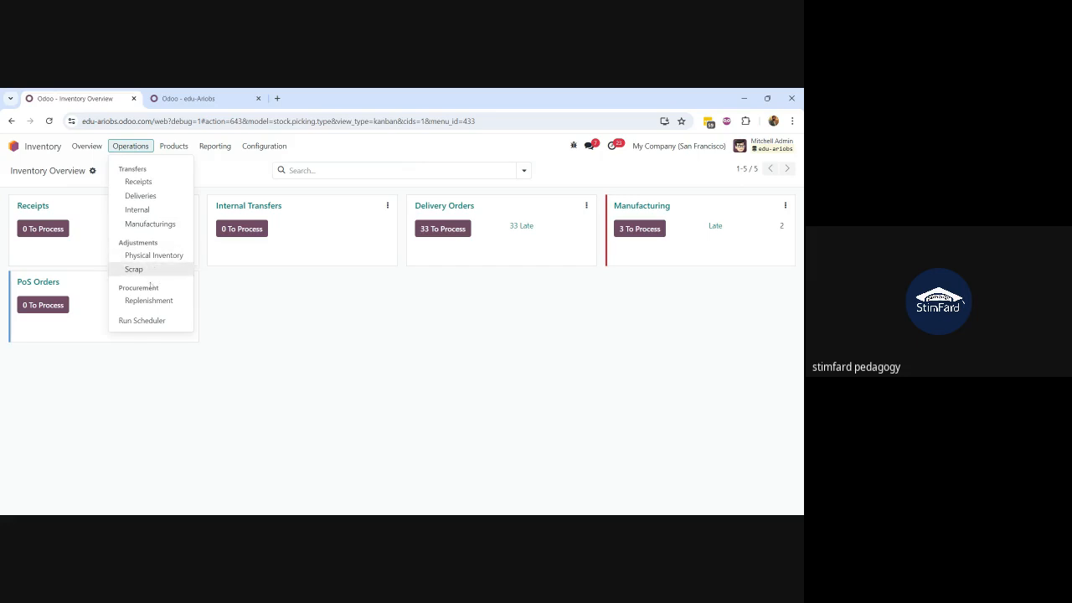
{"action": "left_click", "coordinate": [214, 147]}
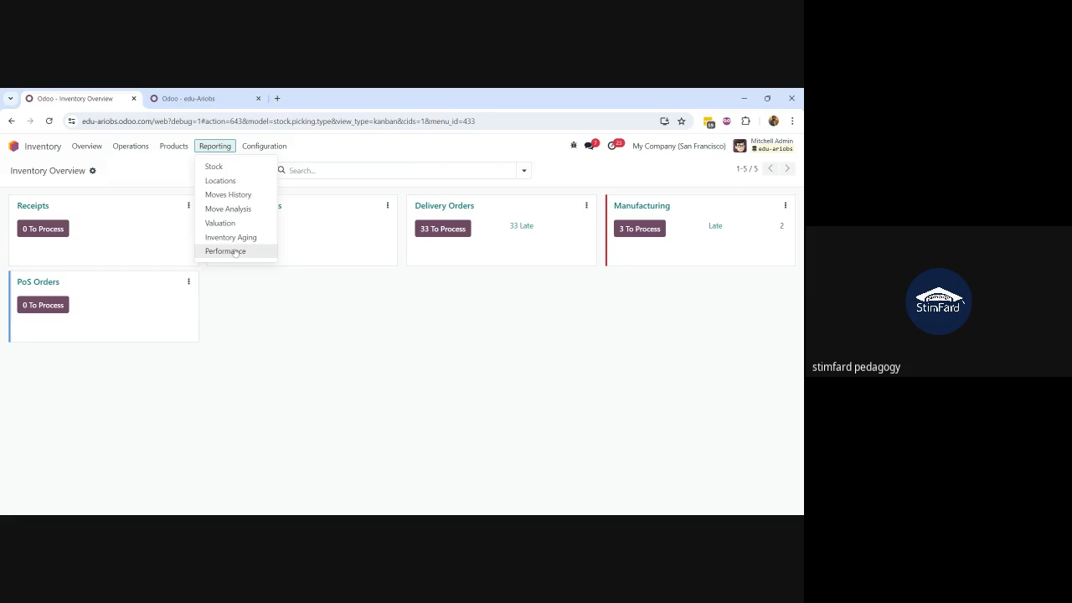
{"action": "left_click", "coordinate": [173, 145]}
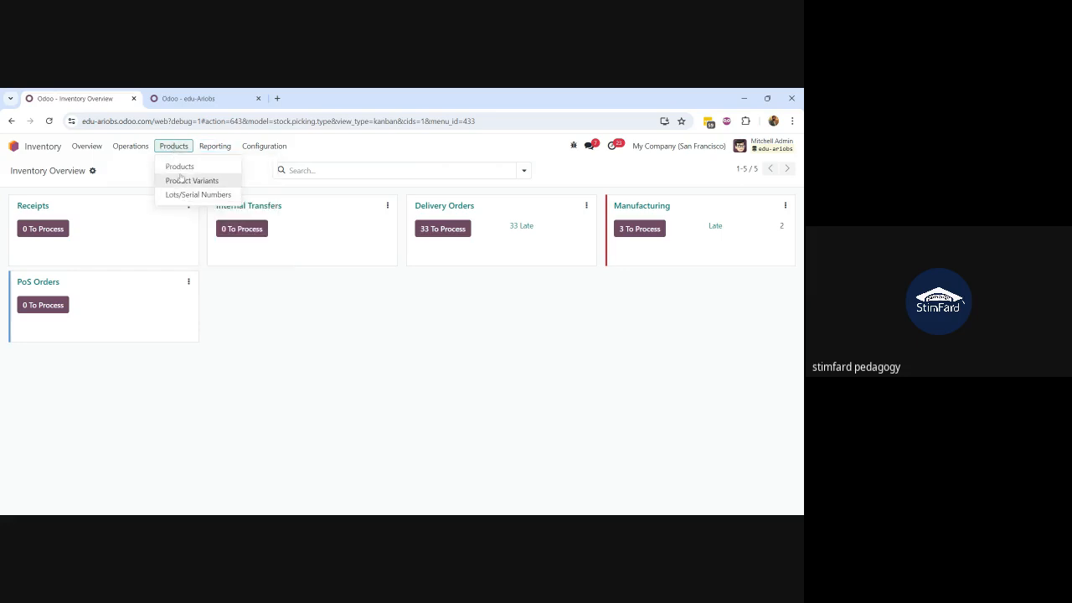
{"action": "left_click", "coordinate": [235, 348]}
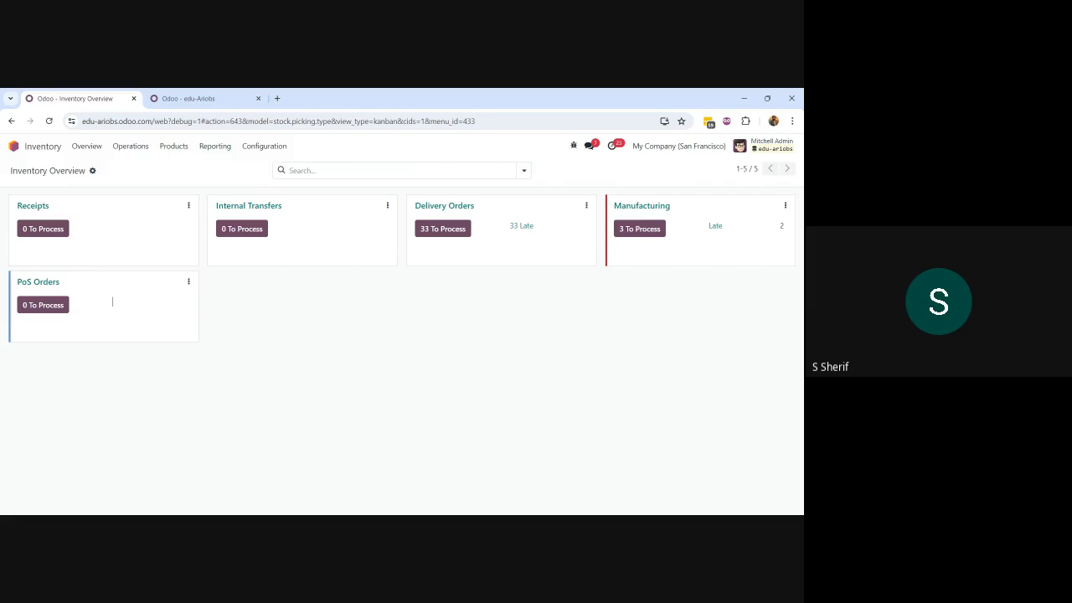
{"action": "key", "text": "alt+Tab"}
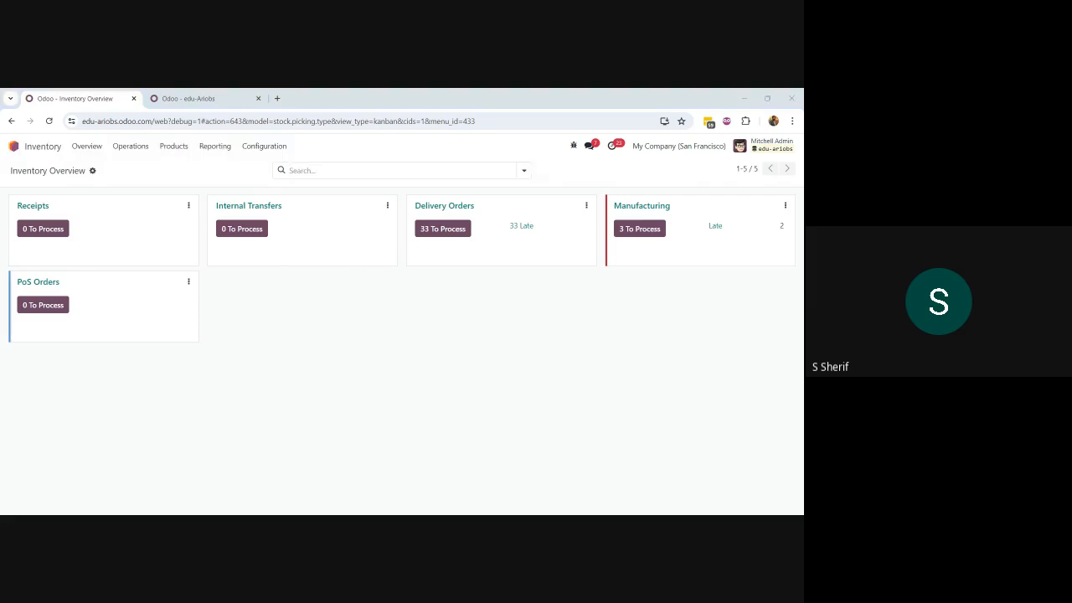